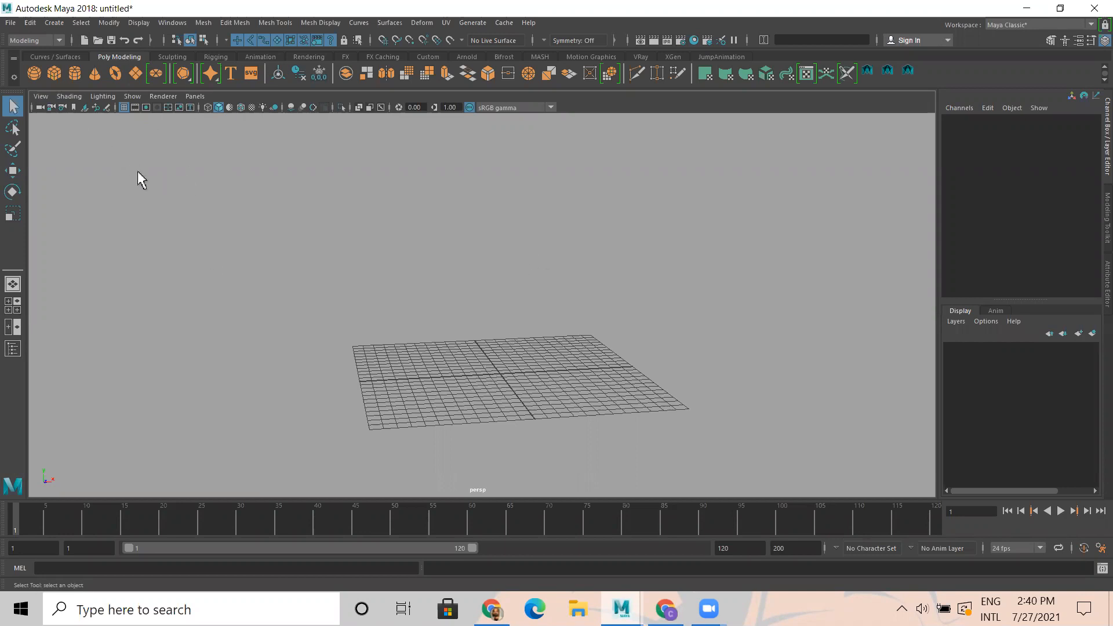
- Draw a polygon plane about 65 wide and 56 high that extends around the whole grid
click(136, 74)
scroll(374, 389, down, 5)
alt+drag(374, 387, 362, 434)
alt+drag(550, 437, 505, 438)
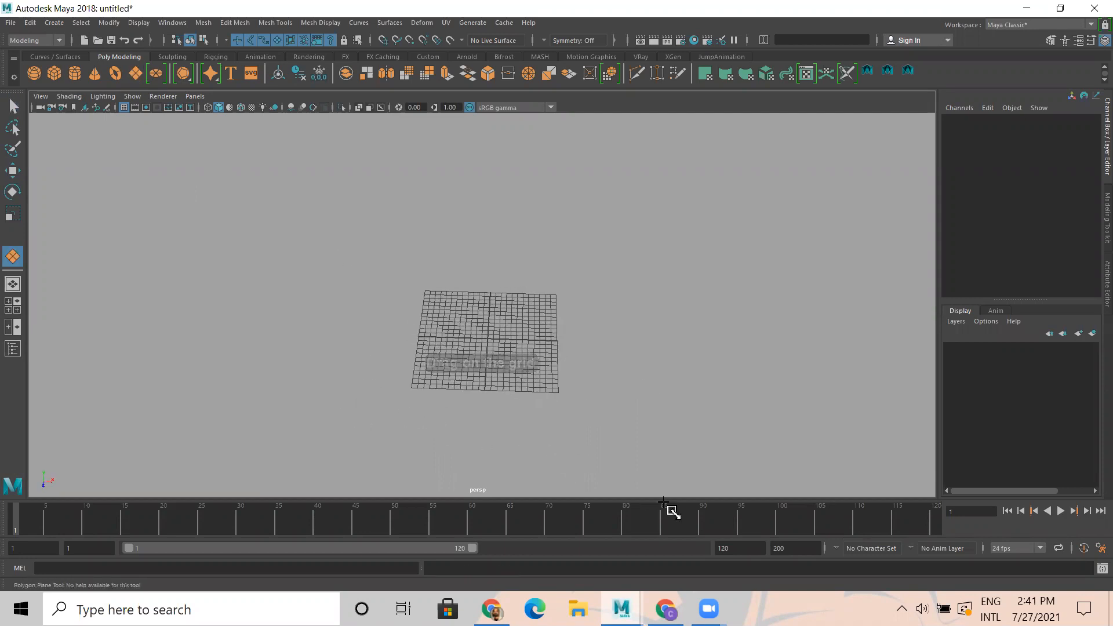
mouse_move(712, 467)
mouse_down()
mouse_move(679, 480)
mouse_move(717, 467)
mouse_up()
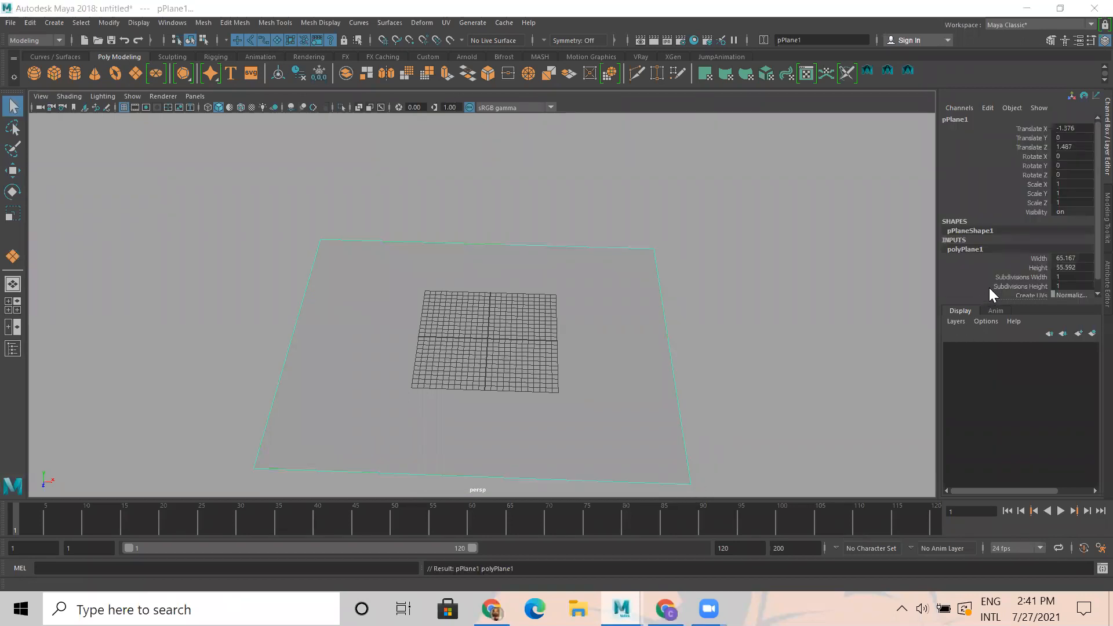
- Set the plane's width and height subdivisions to 29
drag(1011, 278, 1012, 286)
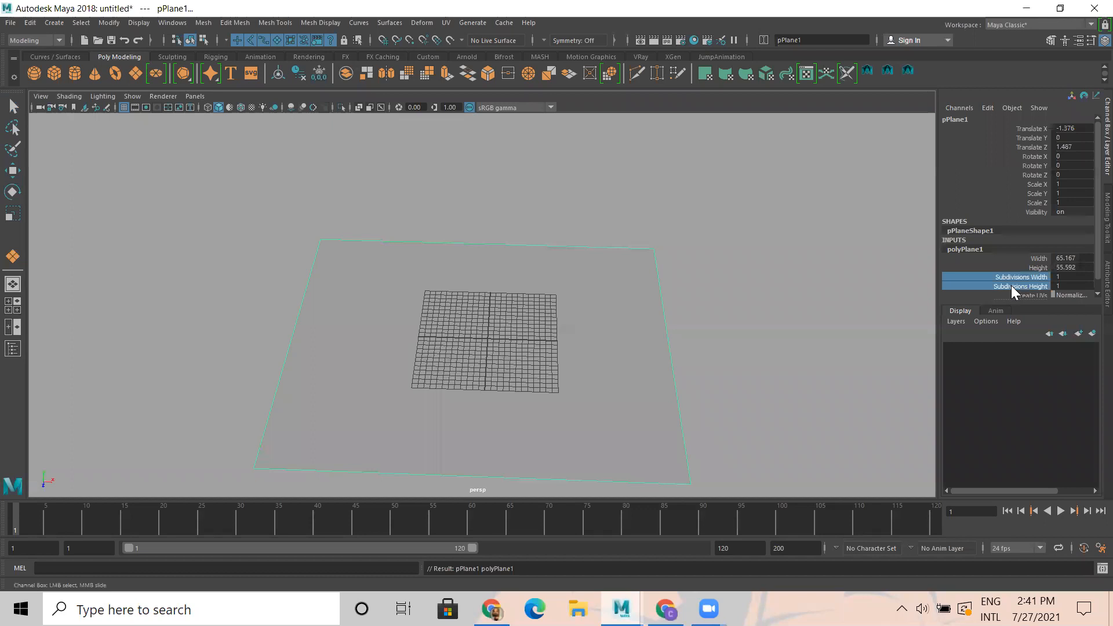
middle_drag(539, 283, 639, 288)
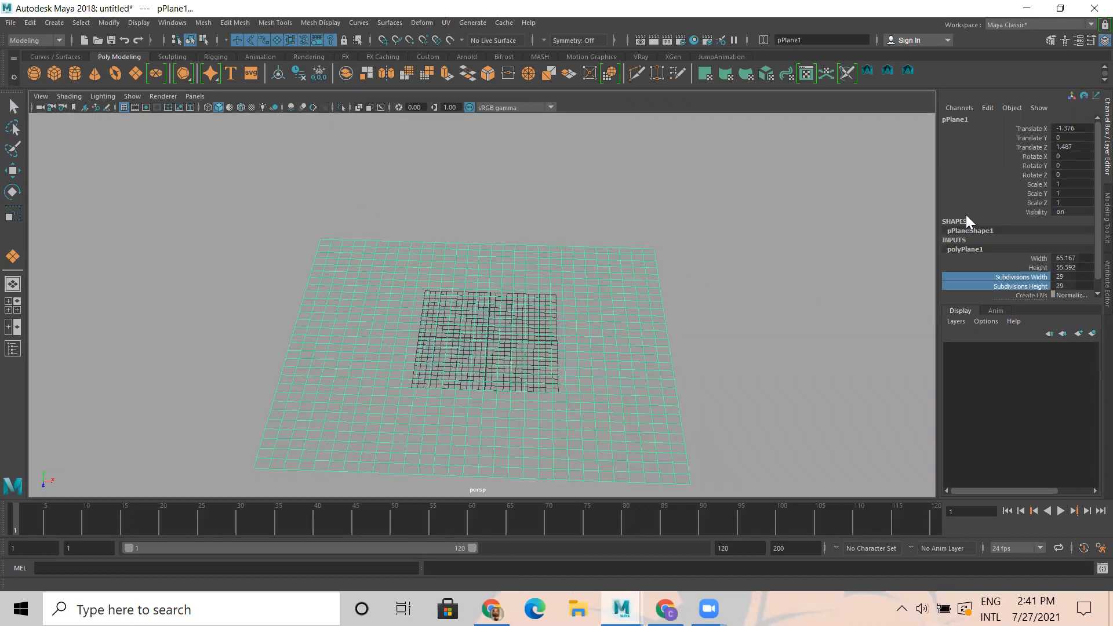
alt+drag(474, 264, 561, 327)
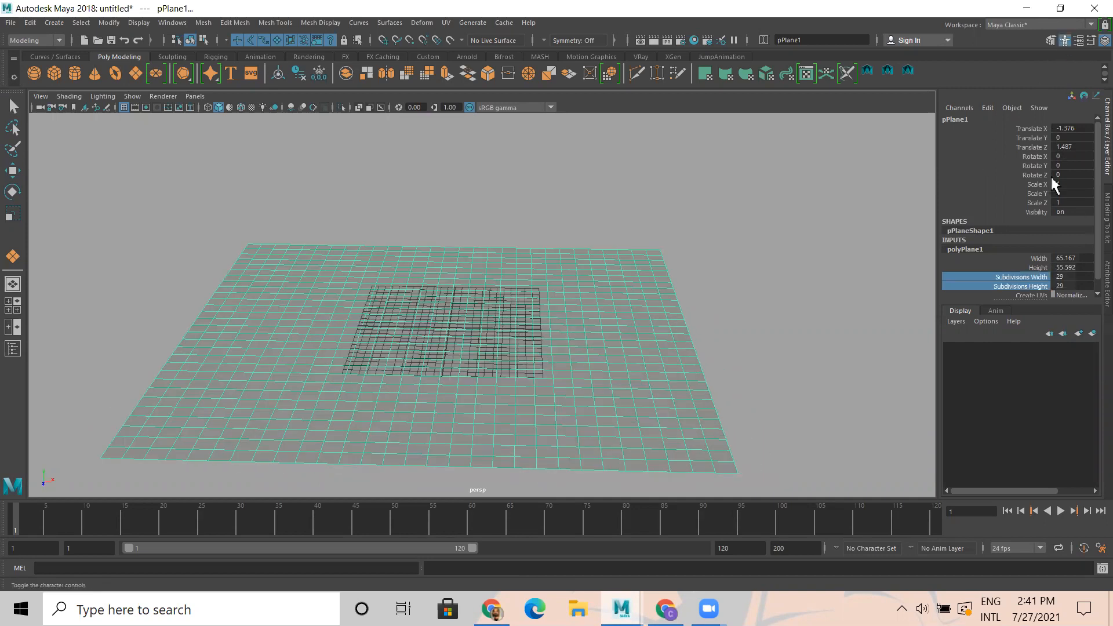
click(1051, 41)
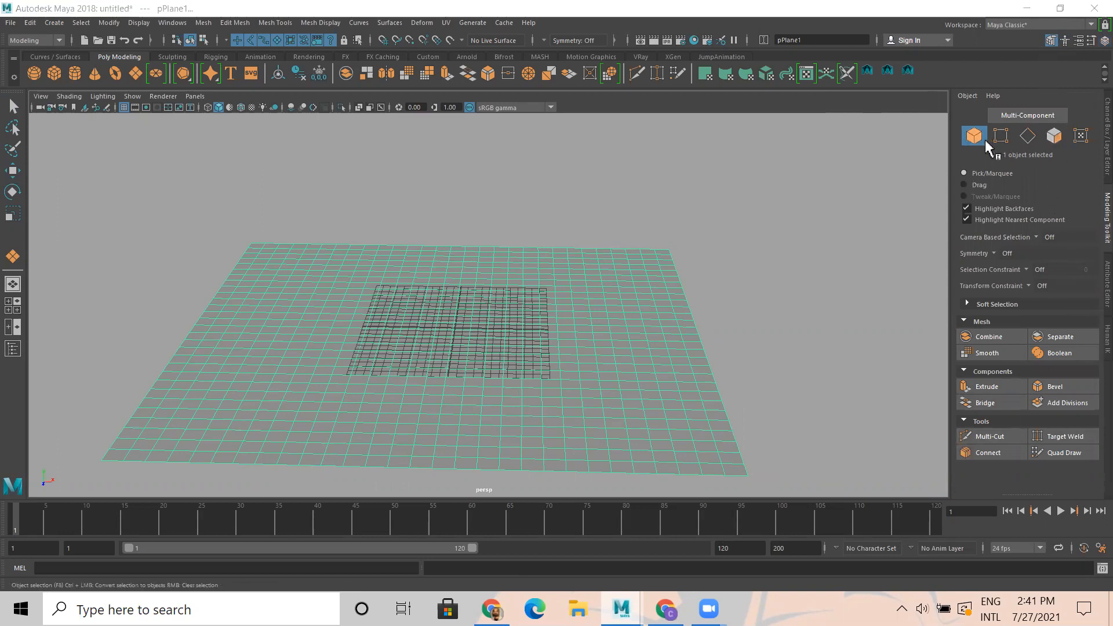
click(1027, 139)
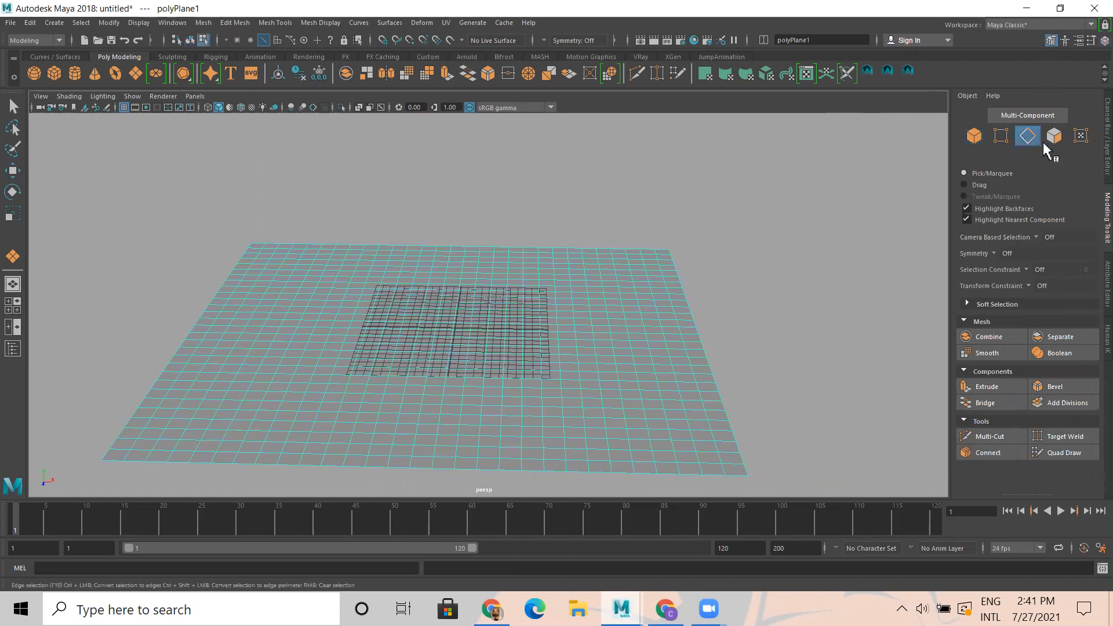
click(1056, 142)
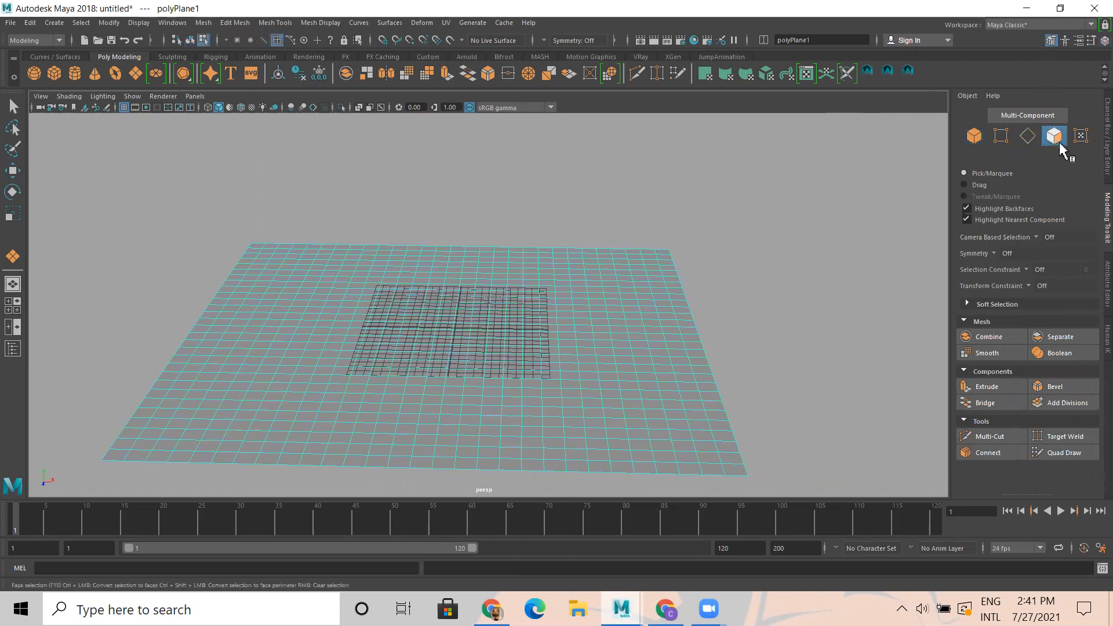
click(974, 137)
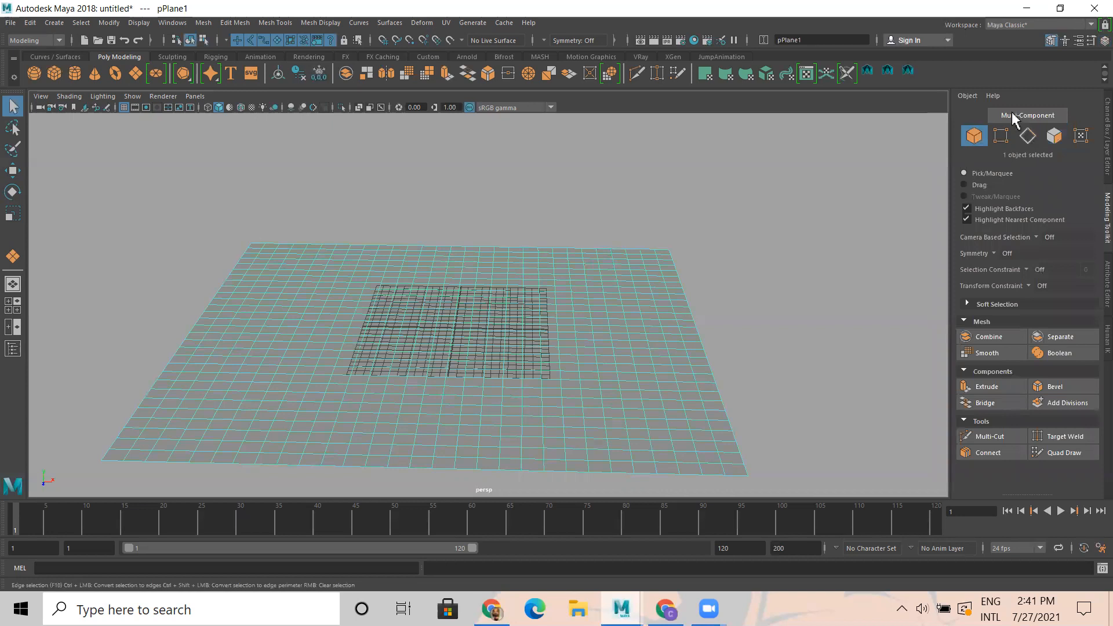
click(1103, 40)
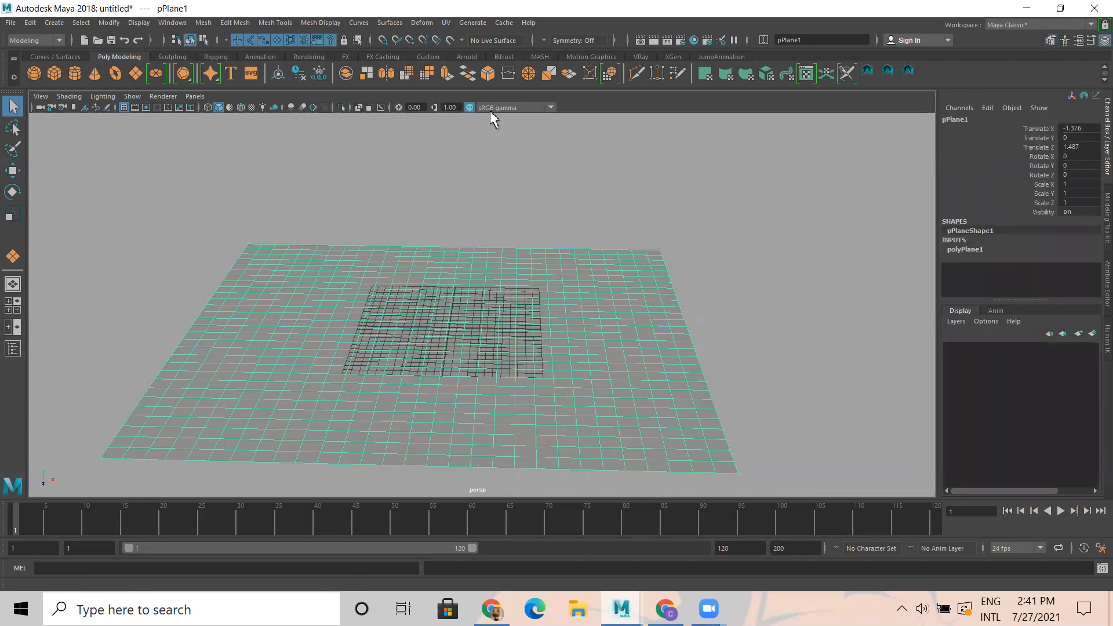
- Activate the Sculpt Tool on the plane and reduce the brush size to about 3.765
click(172, 58)
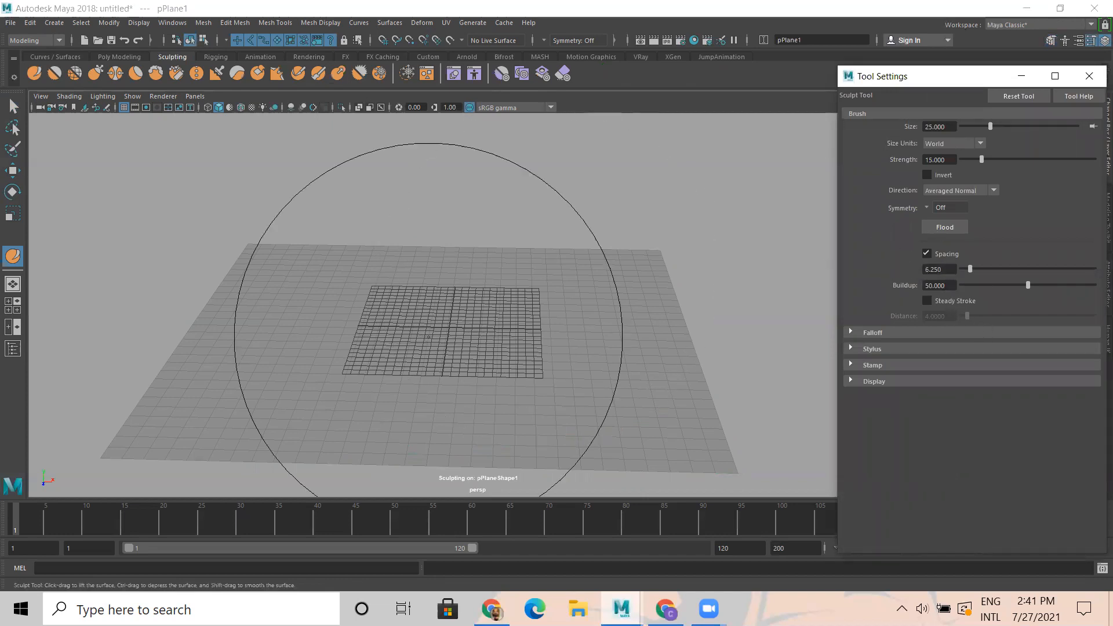
alt+drag(408, 336, 414, 397)
scroll(415, 397, down, 1)
key(b)
mouse_move(509, 390)
mouse_down()
mouse_move(437, 390)
mouse_move(449, 348)
mouse_up()
- Try raising bumps on the plane, reducing the brush strength to 6.608 between attempts, and undo the strokes
drag(336, 298, 374, 299)
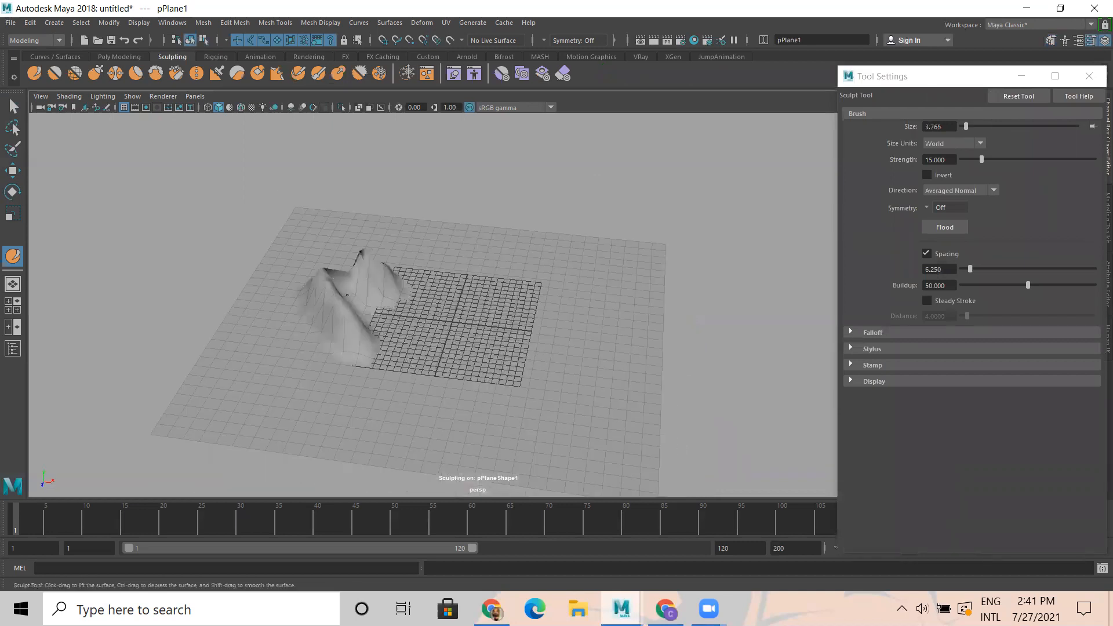
key(ctrl+z)
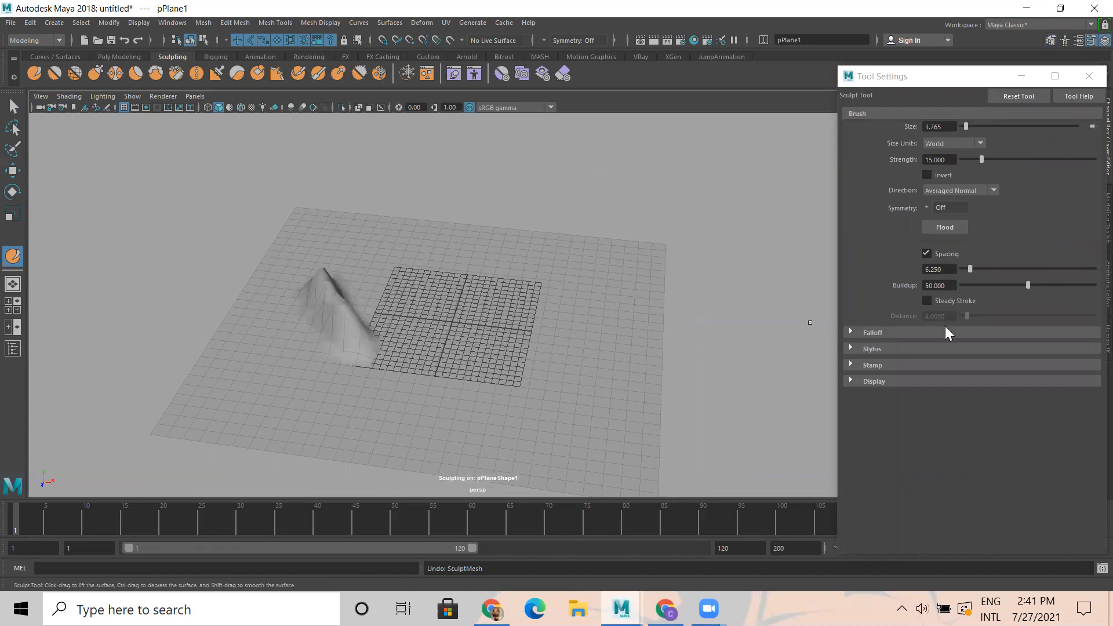
key(ctrl+z)
drag(981, 160, 970, 160)
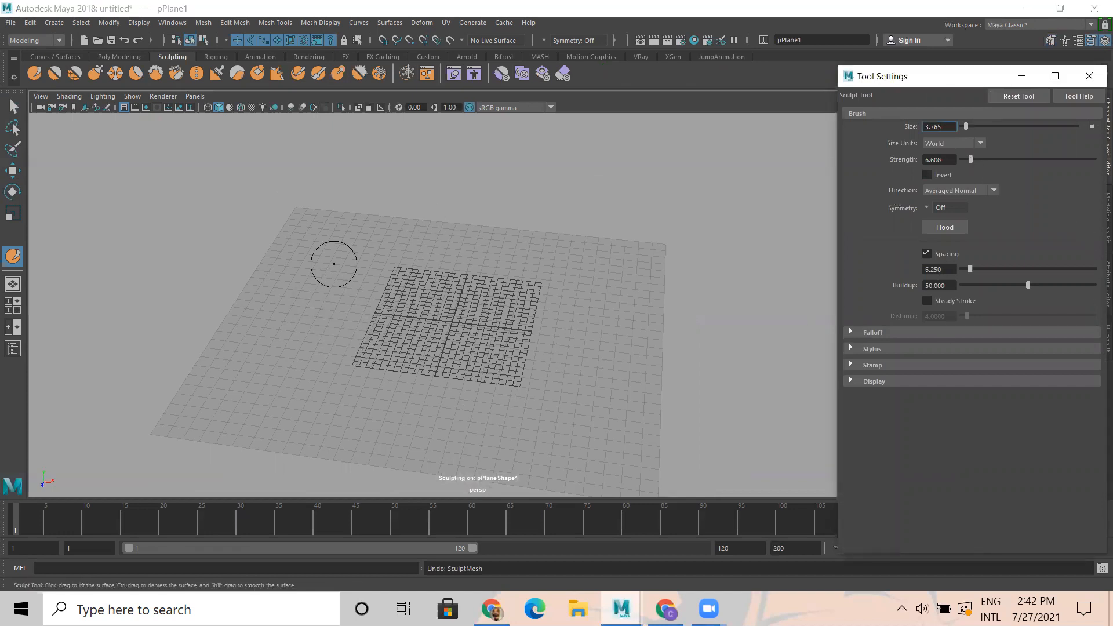
drag(334, 263, 360, 262)
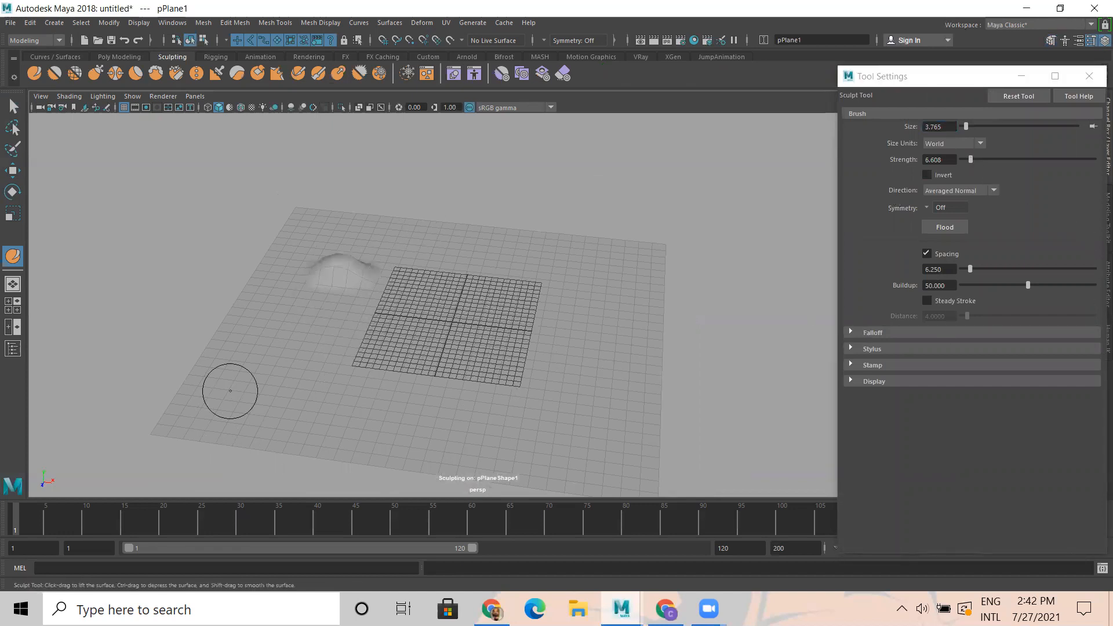
key(ctrl+z)
- Set the brush strength to 2.643, test low ridges on the plane and undo the test strokes
drag(970, 160, 965, 159)
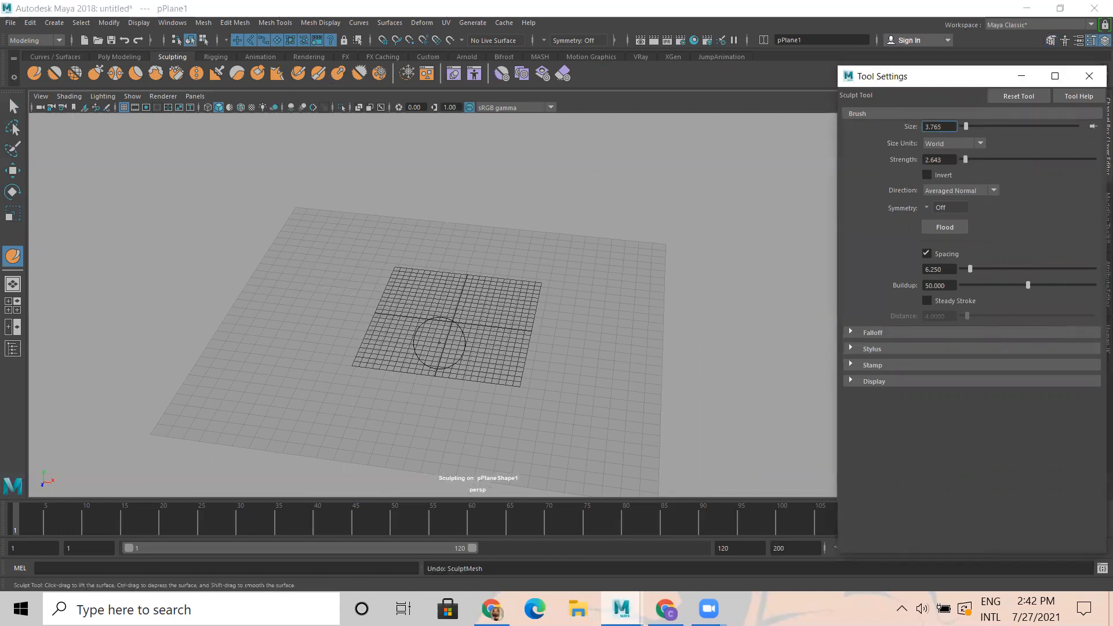
drag(184, 385, 310, 356)
drag(330, 251, 303, 258)
key(ctrl+z)
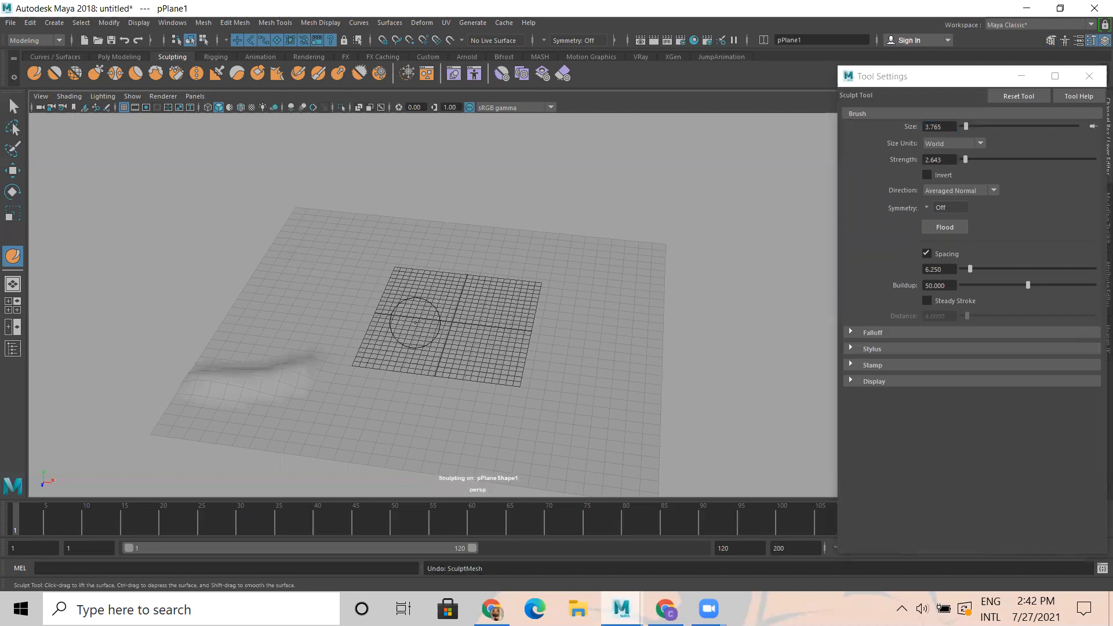
key(ctrl+z)
- Sculpt low hills and ridges across the whole plane, enlarging the brush to about 9.709
mouse_move(360, 233)
mouse_down()
mouse_move(350, 293)
mouse_move(310, 371)
mouse_move(298, 336)
mouse_move(430, 419)
mouse_up()
mouse_move(507, 357)
mouse_down()
mouse_move(615, 324)
mouse_move(557, 279)
mouse_move(464, 243)
mouse_move(442, 380)
mouse_move(433, 323)
mouse_move(495, 313)
mouse_move(433, 281)
mouse_move(418, 313)
mouse_up()
mouse_move(499, 362)
mouse_down()
mouse_move(513, 342)
mouse_move(506, 285)
mouse_move(485, 247)
mouse_move(432, 245)
mouse_move(499, 244)
mouse_up()
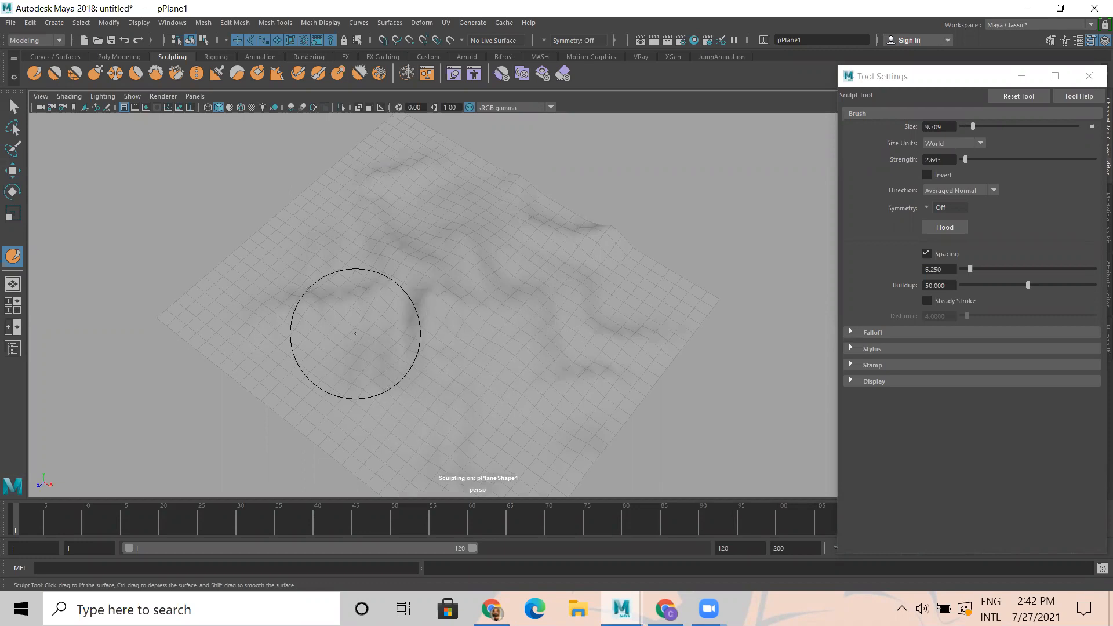
- Raise a tall rounded mountain in the middle of the terrain with the Sculpt Tool
mouse_move(454, 256)
alt+mouse_down()
mouse_move(454, 290)
mouse_move(430, 278)
alt+mouse_up()
alt+drag(446, 317, 466, 324)
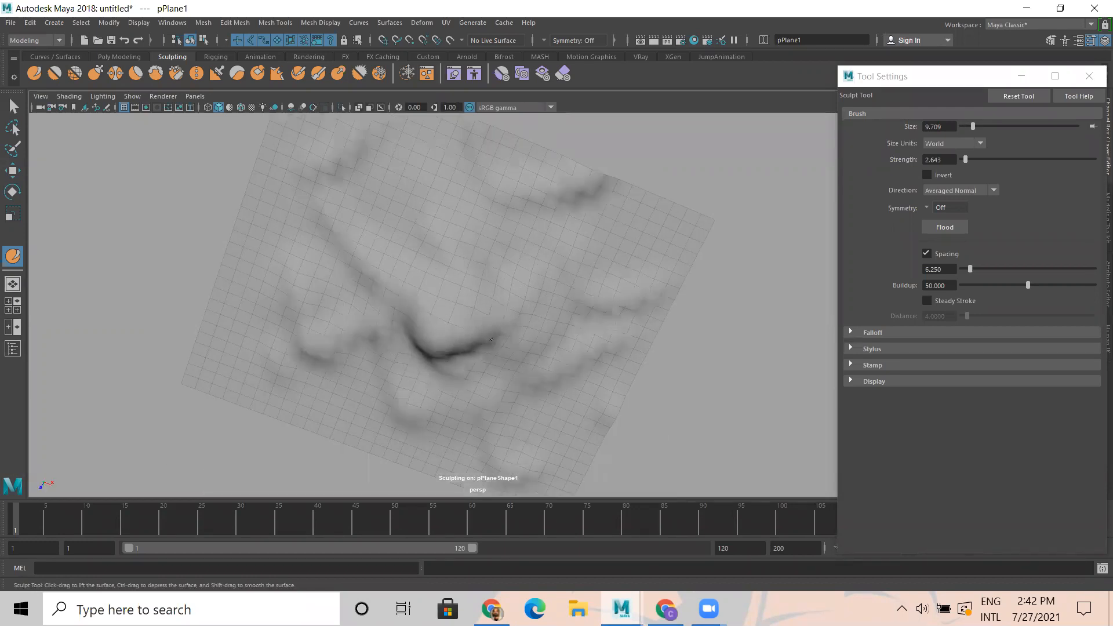
mouse_move(441, 321)
alt+mouse_down()
mouse_move(514, 293)
mouse_move(557, 298)
mouse_move(397, 333)
mouse_move(420, 336)
alt+mouse_up()
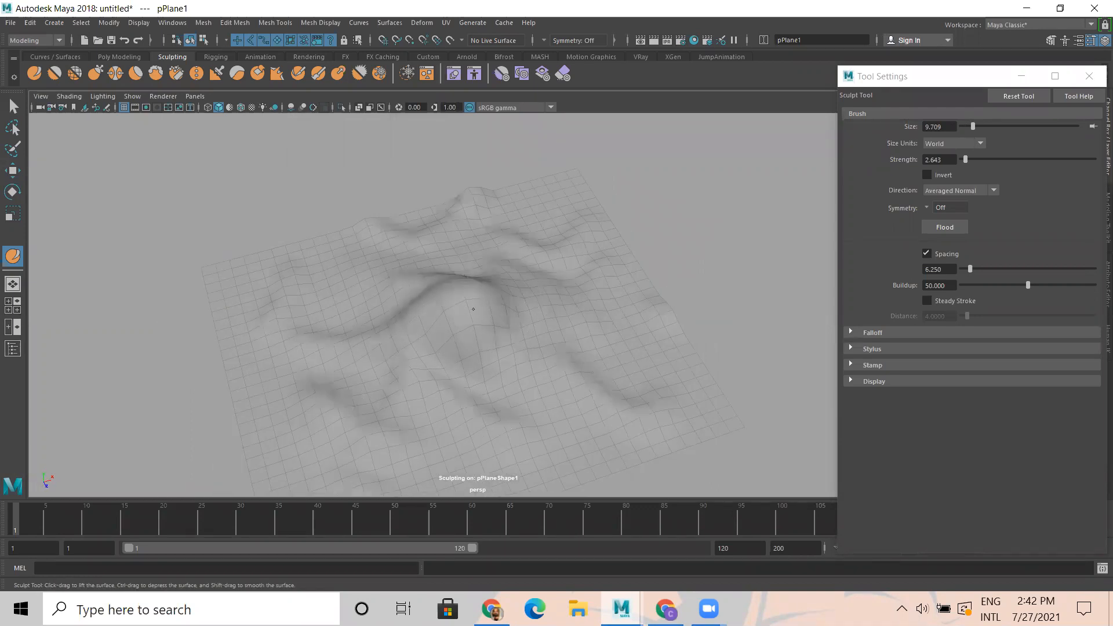
alt+drag(490, 297, 458, 298)
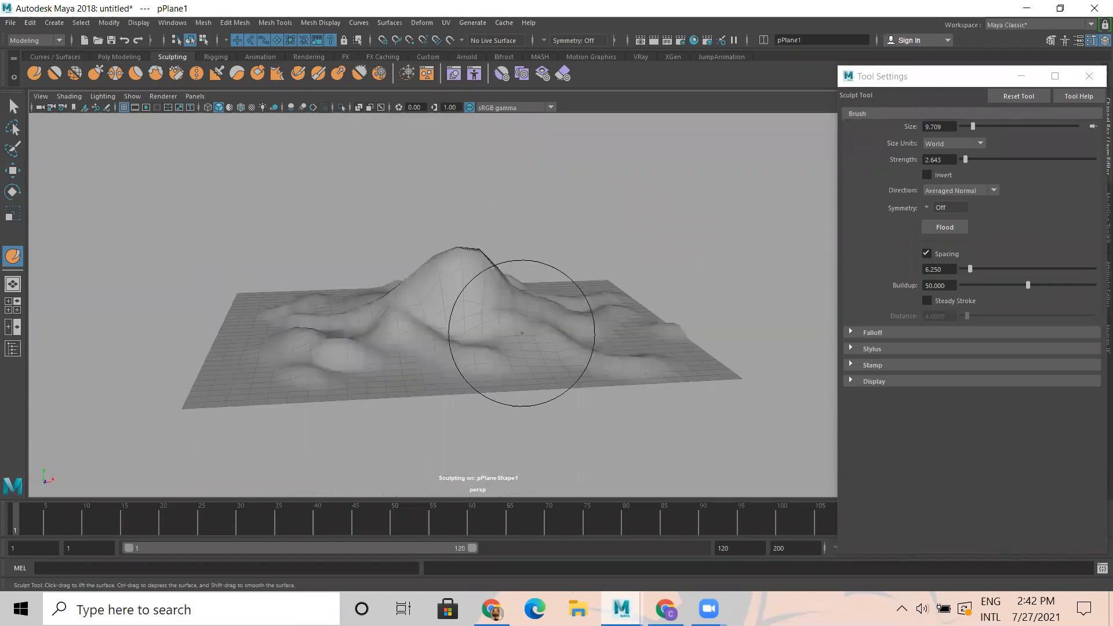
- Leave sculpting for the Move tool, deselect the terrain and close the tool settings window
key(w)
alt+drag(571, 309, 591, 322)
click(592, 321)
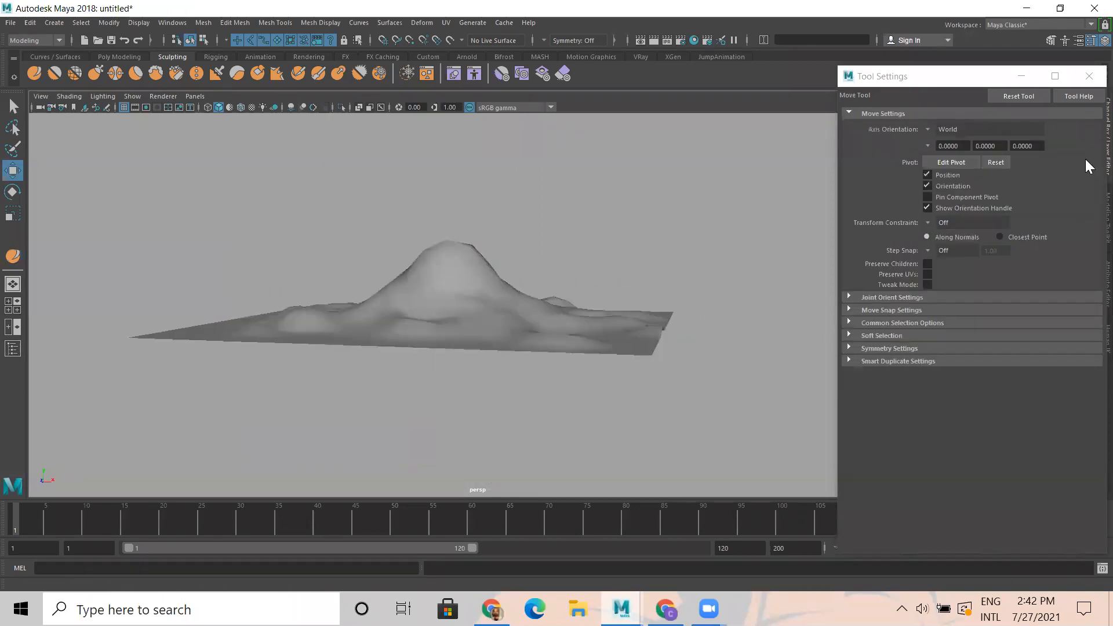
click(1086, 78)
alt+drag(438, 291, 484, 255)
alt+right_drag(484, 255, 670, 398)
alt+drag(586, 392, 562, 402)
alt+right_drag(562, 402, 192, 342)
- Scale the terrain to 1.459 in X and Z and 1.636 in Y, and deselect it
click(418, 329)
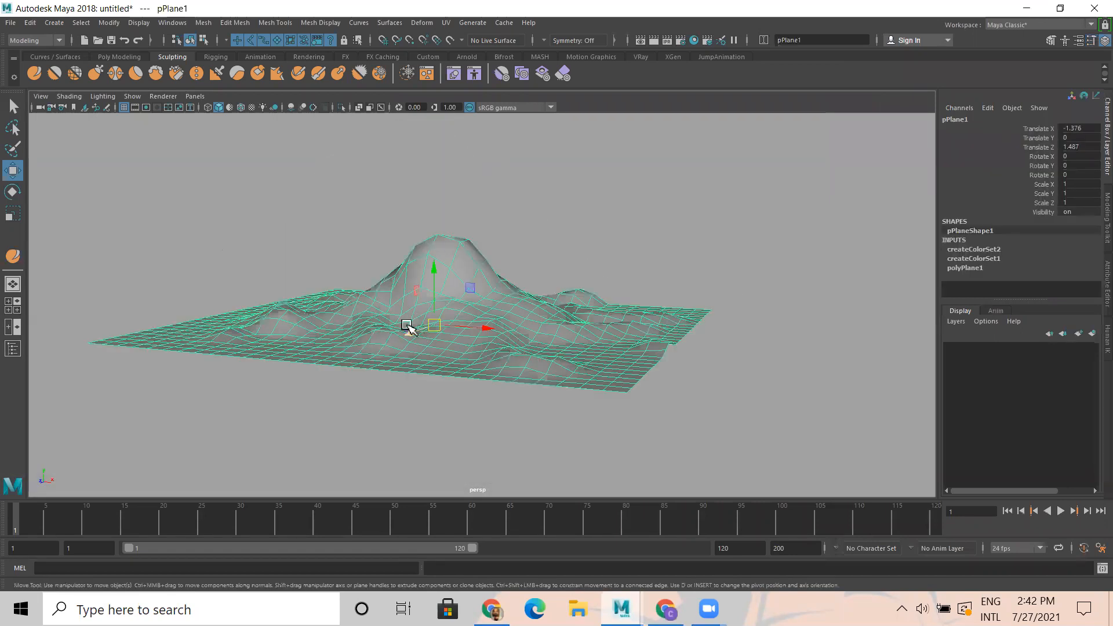
key(r)
drag(430, 277, 429, 264)
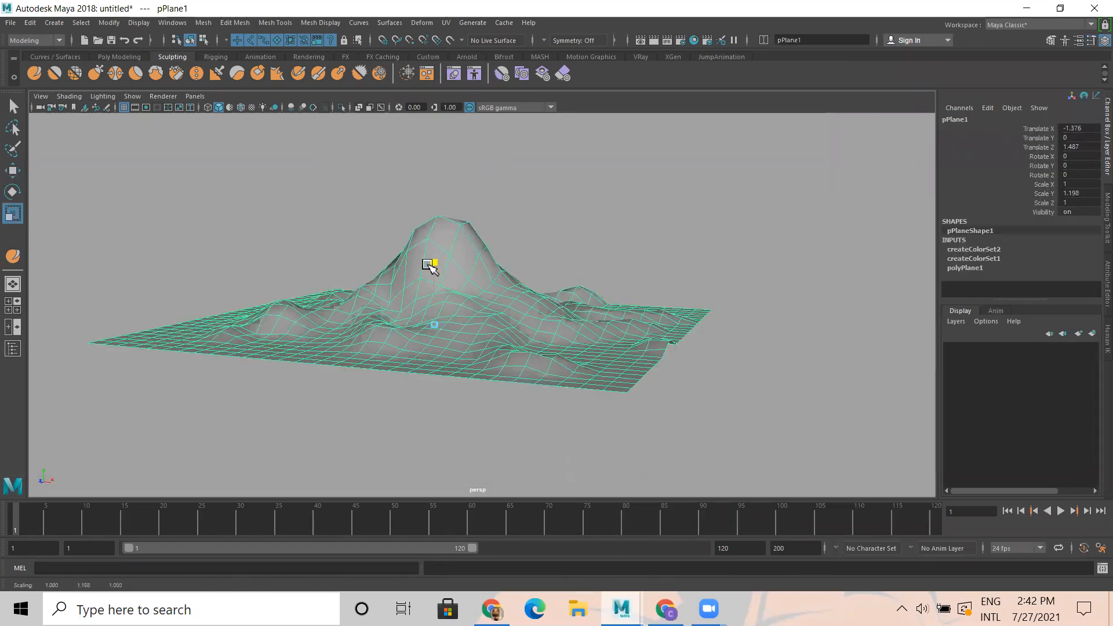
drag(436, 321, 581, 340)
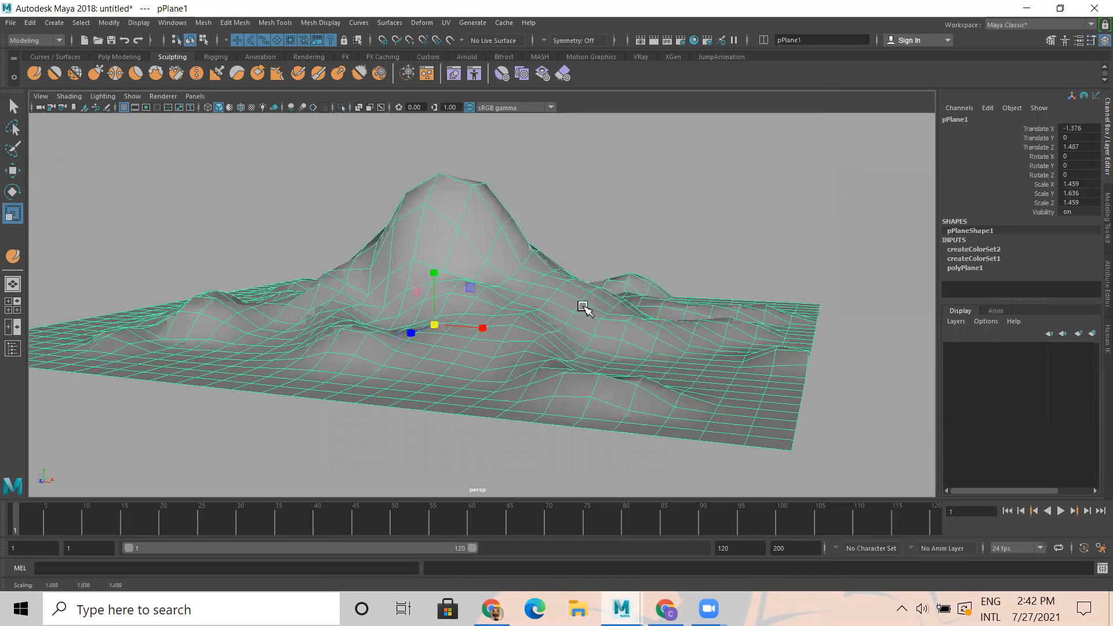
click(599, 236)
- Select the face at the mountain's peak in face mode and extrude it upward
key(w)
click(532, 282)
alt+right_drag(510, 214, 573, 188)
alt+middle_drag(573, 188, 570, 293)
alt+drag(572, 246, 499, 278)
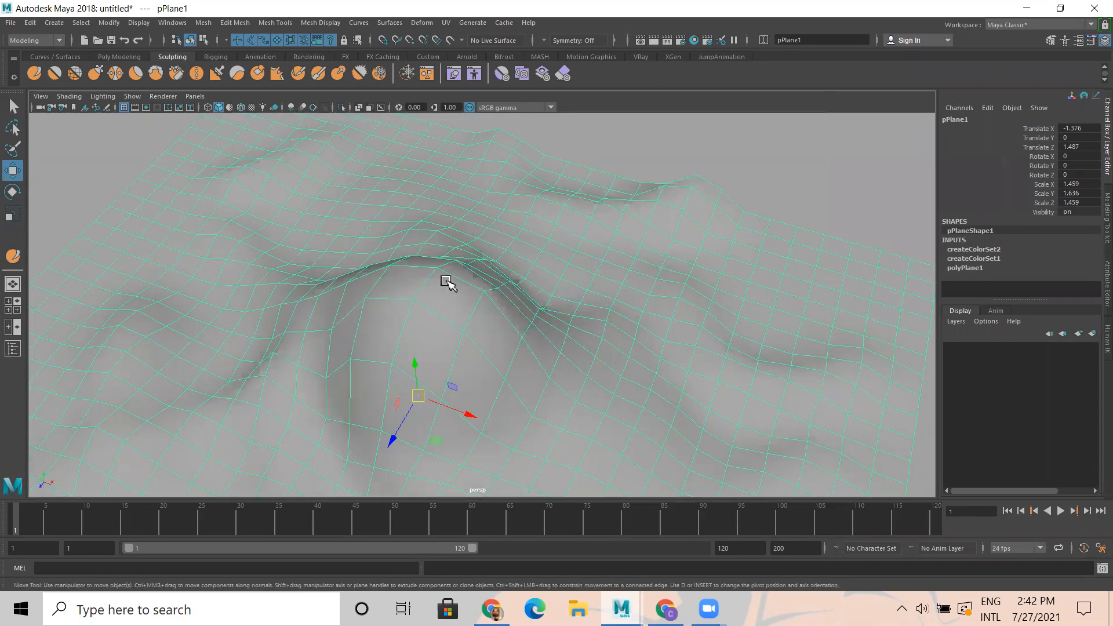
right_click(449, 283)
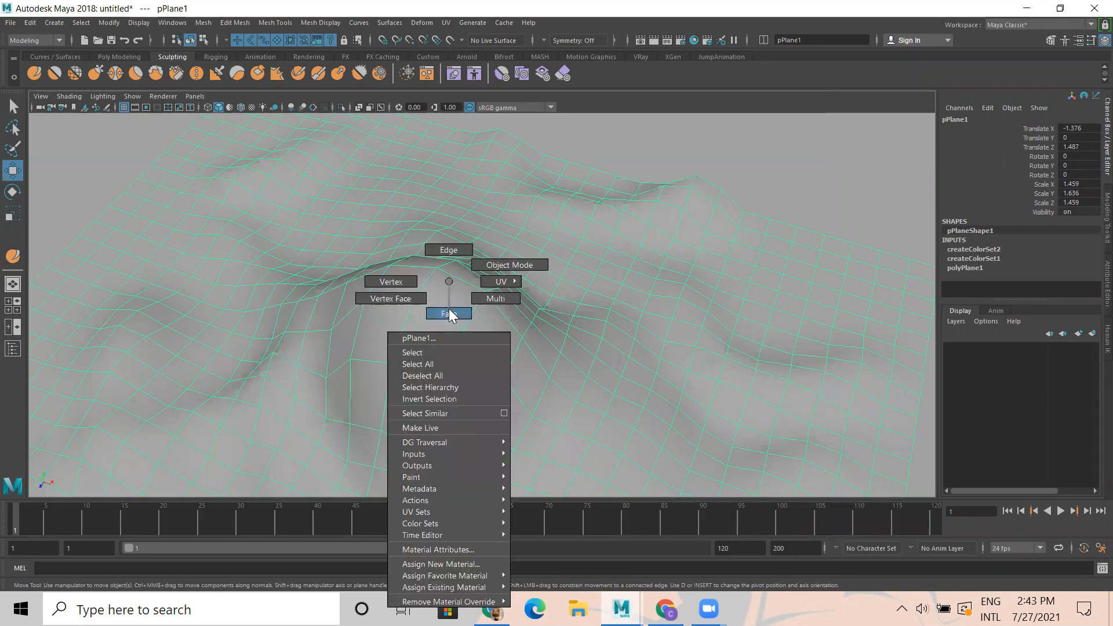
click(449, 312)
click(448, 302)
alt+drag(448, 302, 469, 226)
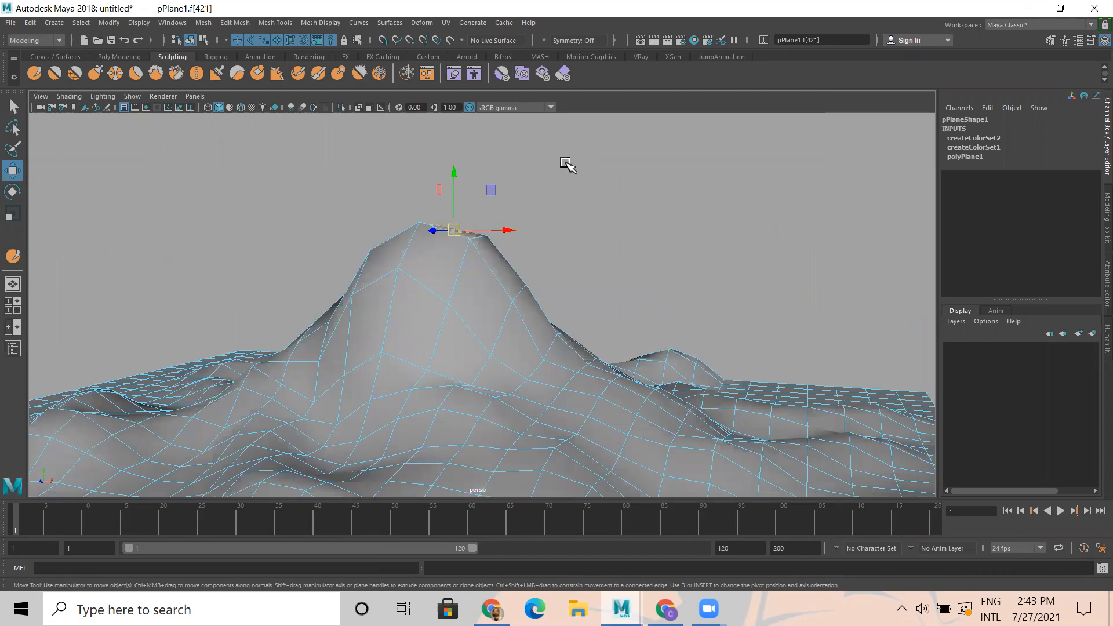
shift+right_drag(566, 163, 565, 194)
drag(458, 231, 455, 159)
- Extrude the raised peak face again and scale it inward to form a crater rim
alt+drag(568, 248, 486, 280)
click(479, 279)
key(ctrl+e)
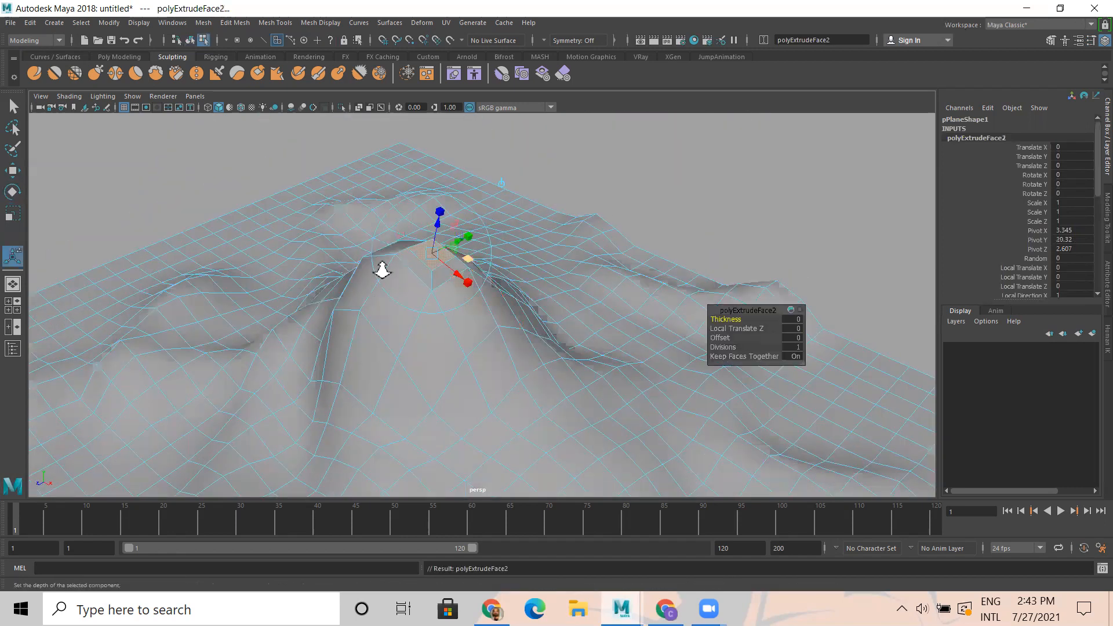
scroll(531, 290, up, 2)
alt+drag(486, 311, 390, 269)
key(r)
drag(368, 208, 354, 208)
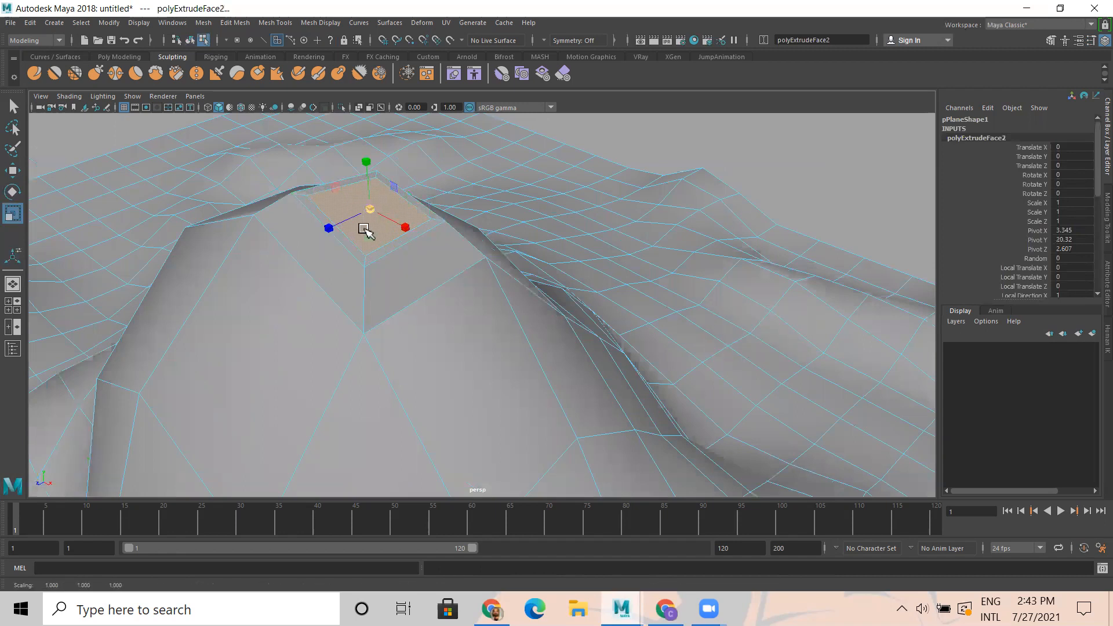
- Extrude the inner peak face and move it down to sink a crater into the mountain
key(ctrl+e)
key(w)
drag(366, 163, 367, 199)
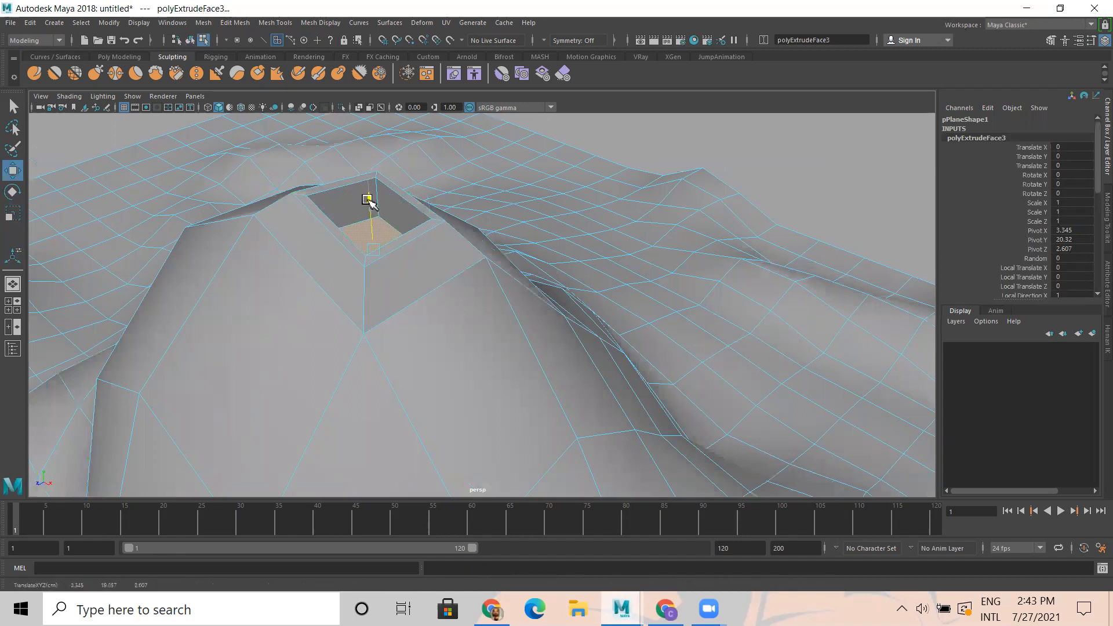
alt+drag(372, 258, 374, 238)
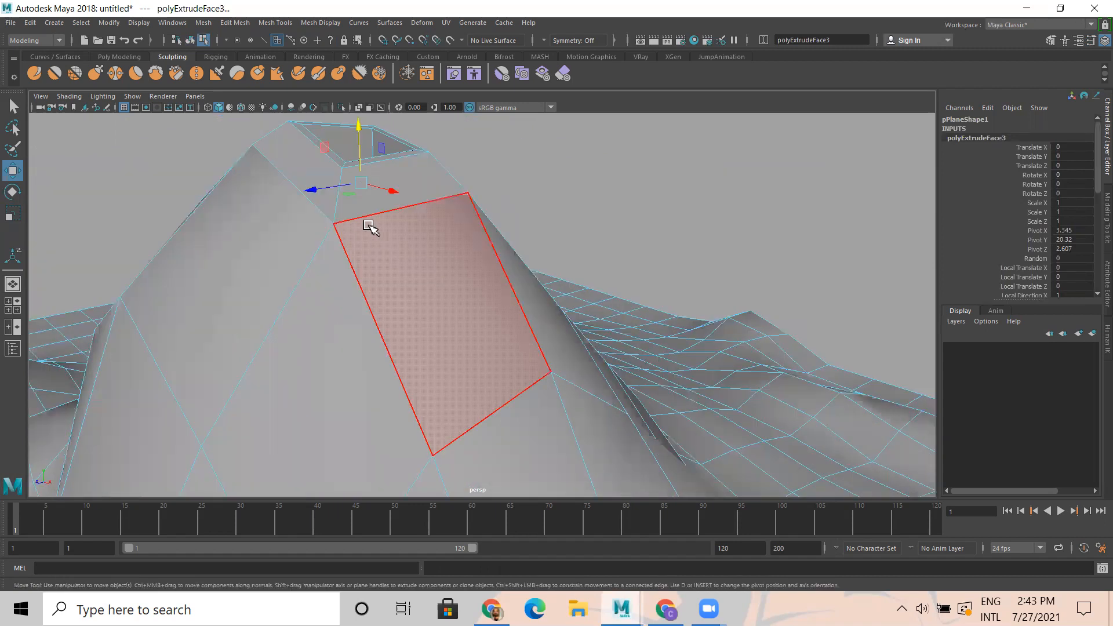
- Extrude the crater floor deeper into the mountain and delete the floor face to open the shaft
key(ctrl+e)
drag(366, 114, 392, 379)
click(419, 452)
key(r)
alt+drag(429, 454, 382, 366)
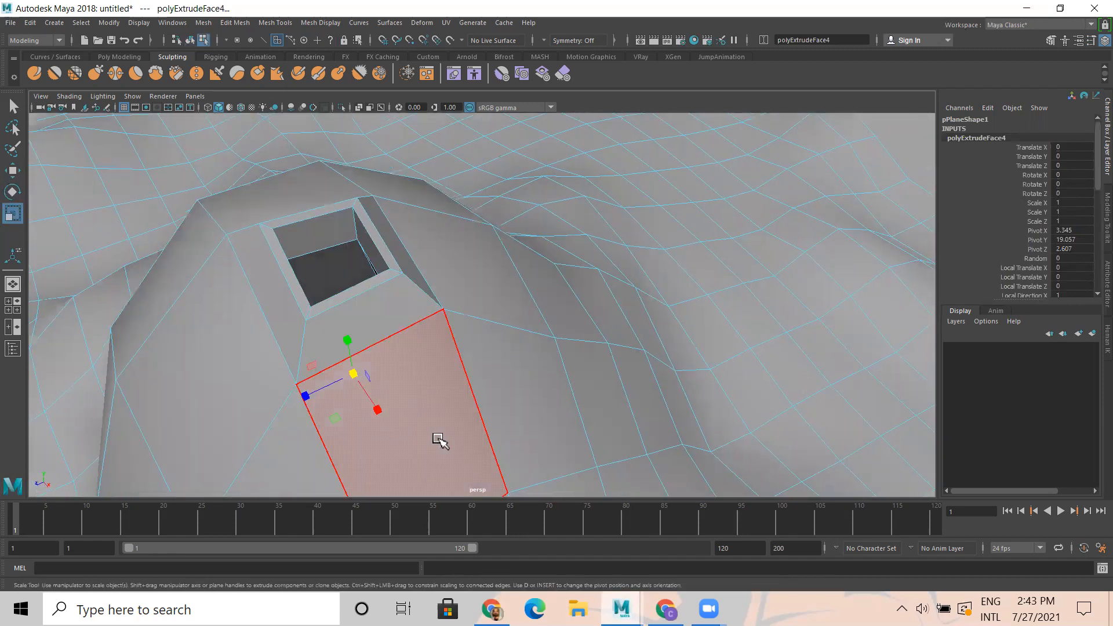
key(Delete)
- Return to object mode, turn on smooth mesh preview for the terrain and examine the crater opening
alt+drag(479, 347, 434, 409)
alt+drag(392, 381, 512, 396)
alt+drag(477, 363, 576, 290)
right_drag(576, 290, 561, 272)
key(3)
alt+drag(597, 354, 667, 168)
click(667, 168)
alt+right_drag(766, 268, 470, 278)
alt+drag(470, 277, 458, 391)
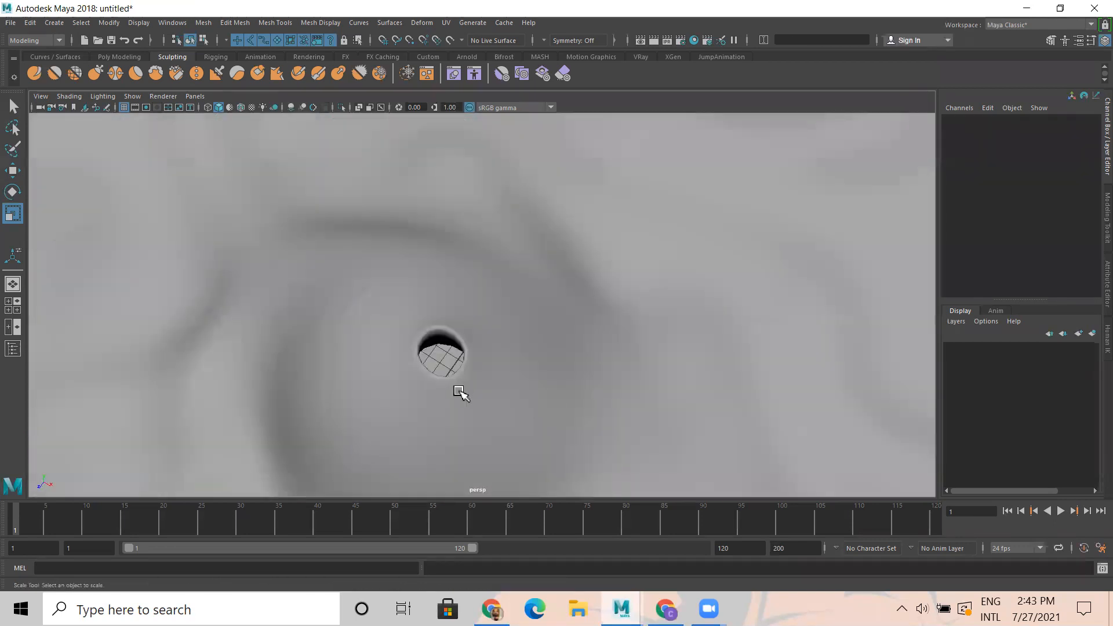
- Turn off smooth mesh preview on the terrain and switch to vertex editing around the square crater opening
click(458, 391)
alt+right_drag(459, 390, 492, 346)
alt+drag(492, 346, 328, 377)
alt+right_drag(328, 377, 389, 347)
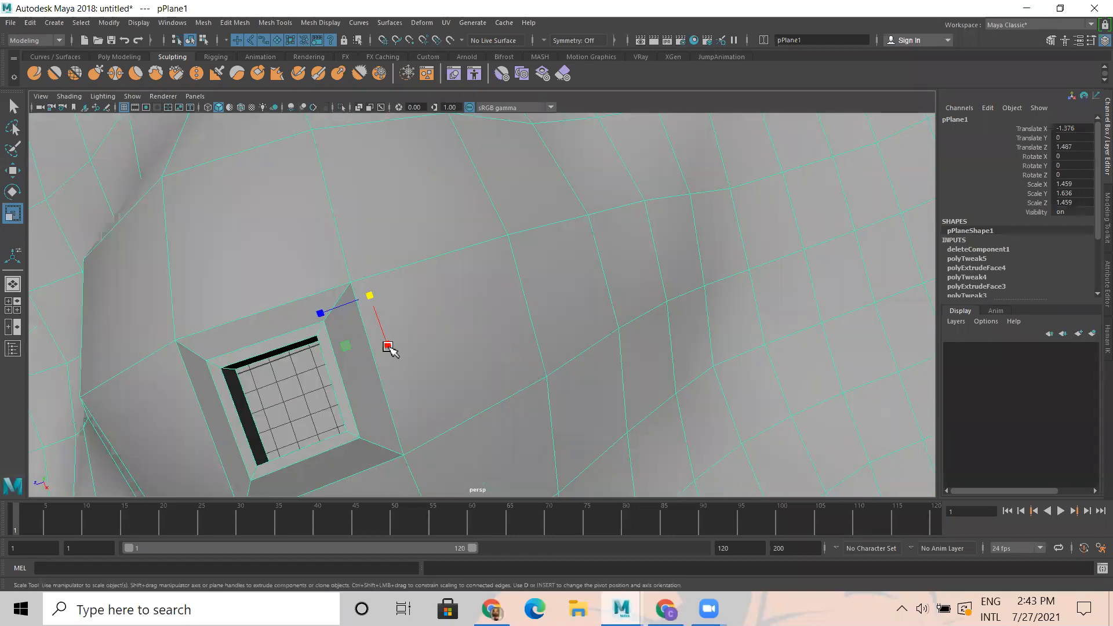
alt+middle_drag(389, 346, 430, 333)
alt+drag(429, 332, 434, 337)
right_drag(453, 294, 372, 286)
drag(380, 325, 463, 387)
scroll(491, 364, down, 2)
click(523, 267)
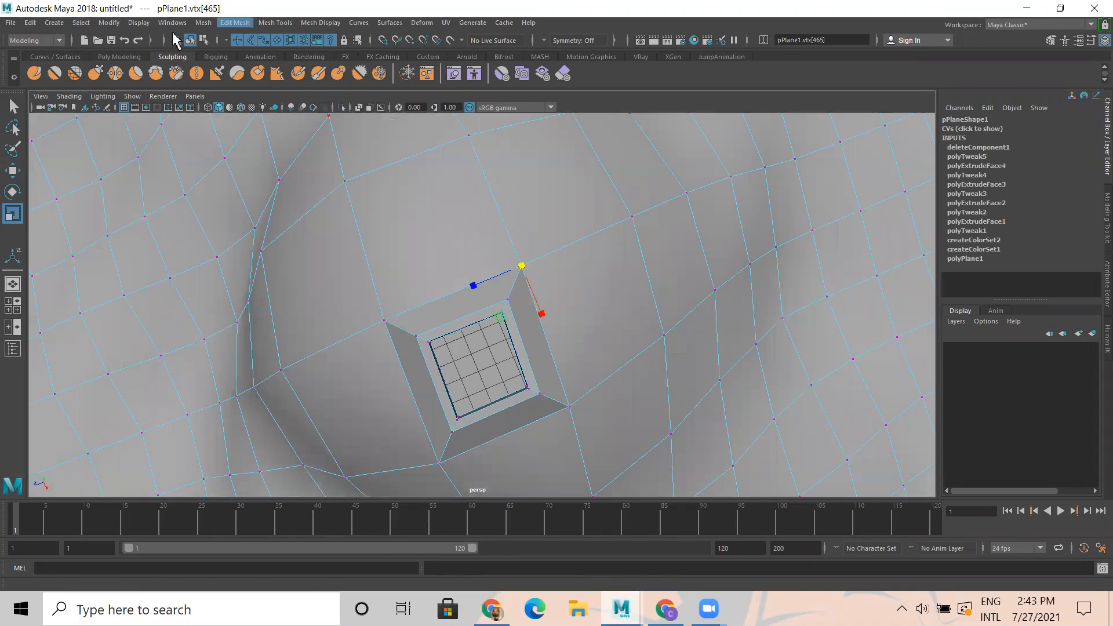
- Insert four edge loops through the crater sides with the Insert Edge Loop tool
click(235, 22)
click(276, 23)
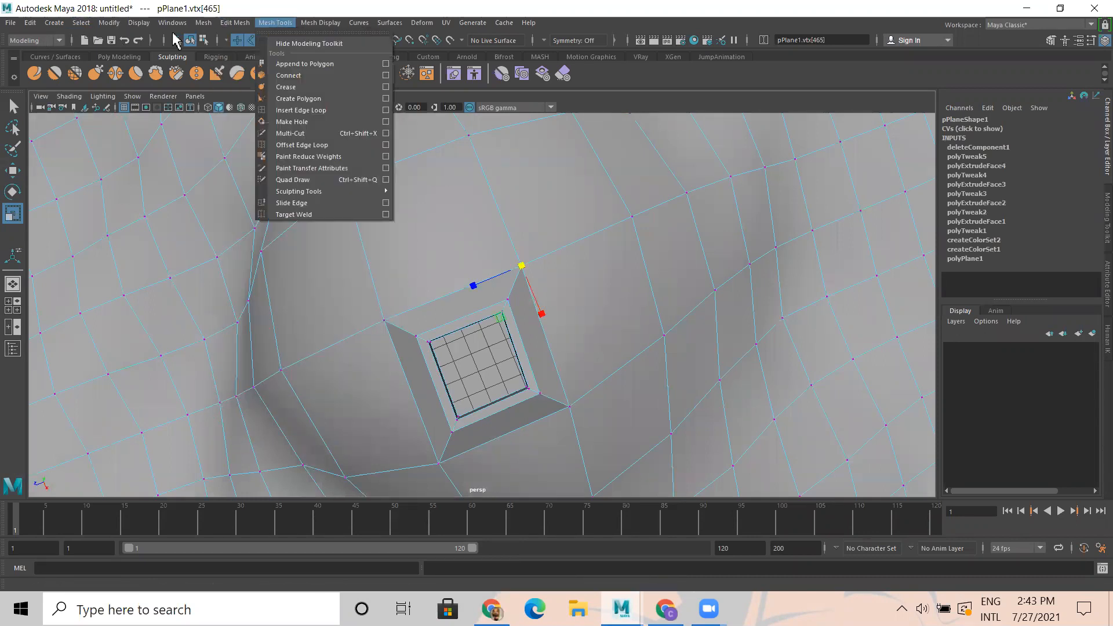
click(312, 108)
drag(470, 331, 455, 384)
click(504, 415)
key(w)
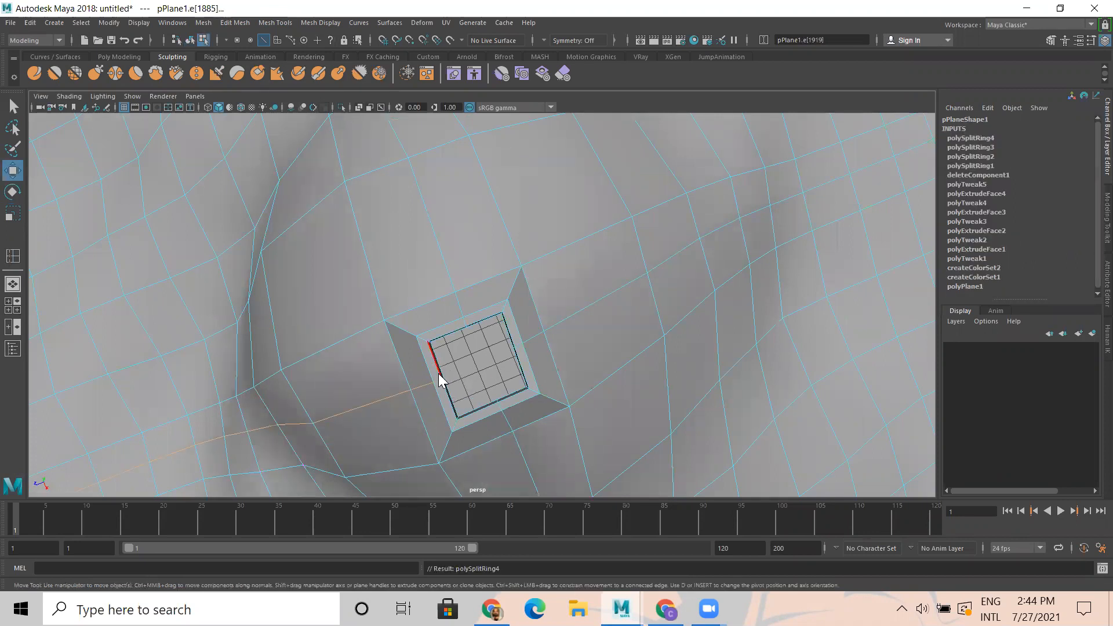
- Move the crater's corner vertices inward to turn the square opening into a rounder shape
right_drag(438, 373, 370, 304)
drag(384, 311, 460, 362)
drag(415, 332, 426, 336)
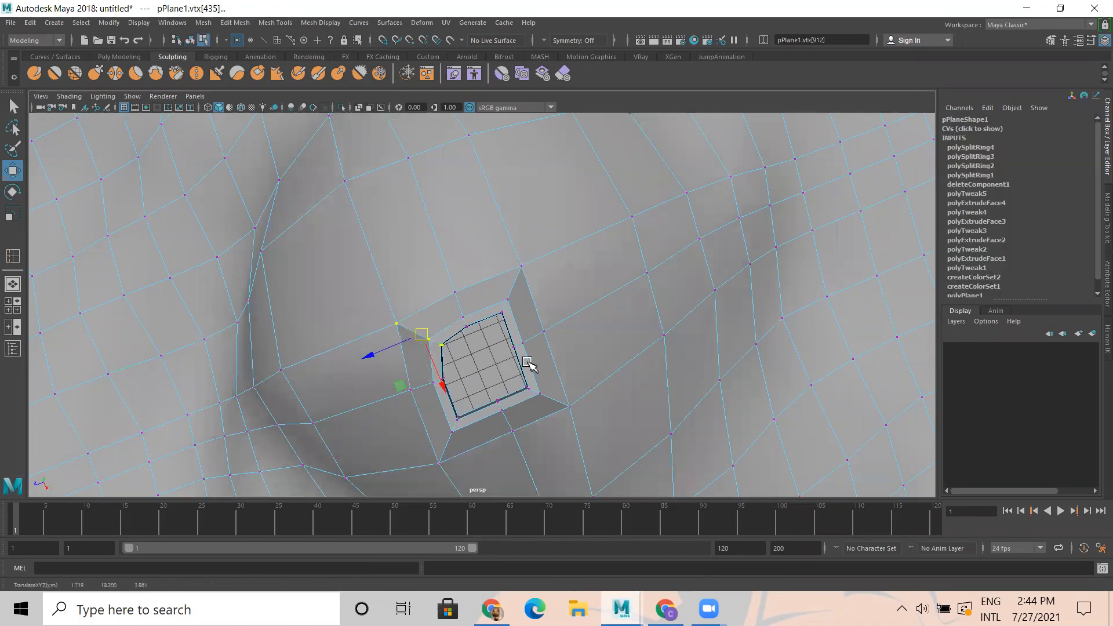
drag(498, 273, 508, 301)
mouse_move(477, 397)
mouse_down()
mouse_move(449, 443)
mouse_move(457, 406)
mouse_up()
drag(510, 370, 541, 249)
- Lower the highest vertices on the crater rim to even out the mountain's peak
alt+middle_drag(541, 248, 567, 305)
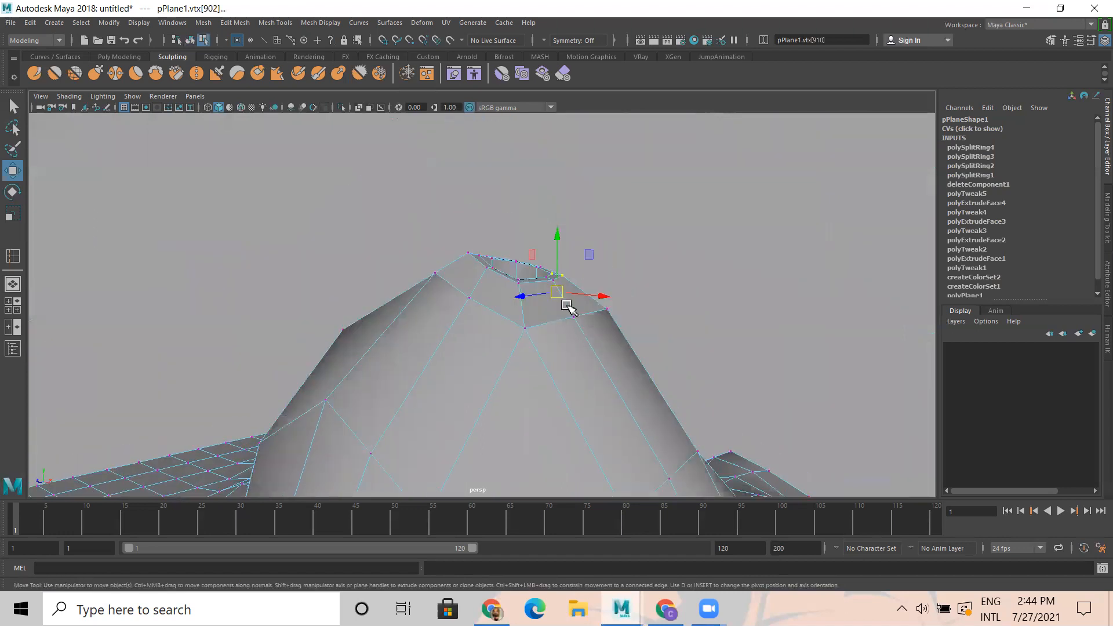
alt+drag(524, 273, 492, 278)
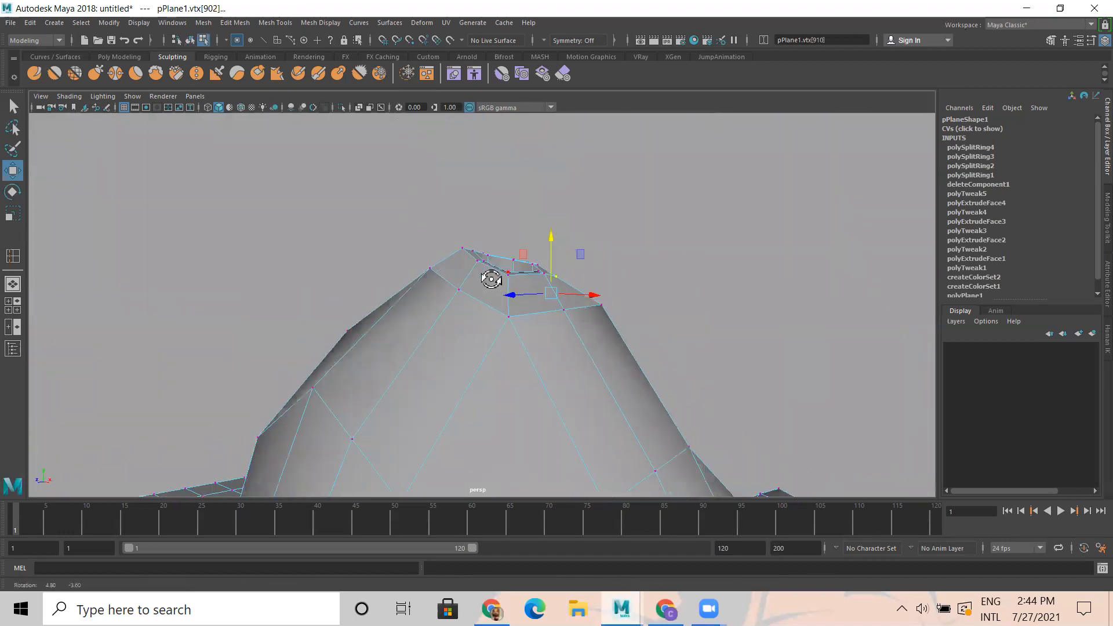
click(465, 251)
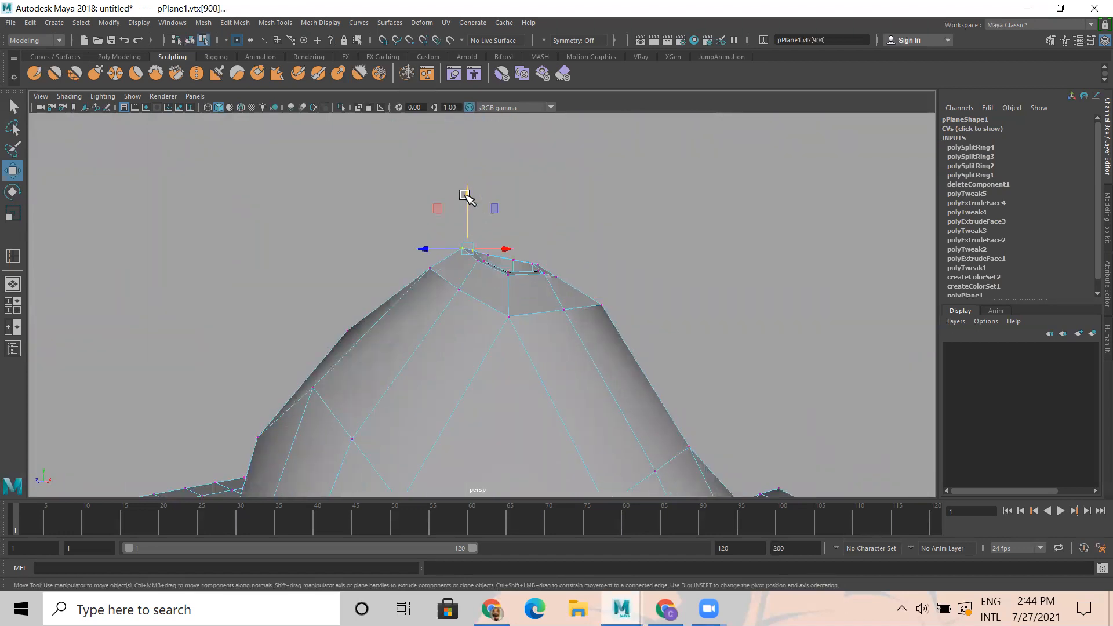
- Return to object mode, turn on smooth mesh preview for the terrain and inspect the rounded crater
right_drag(543, 303, 524, 320)
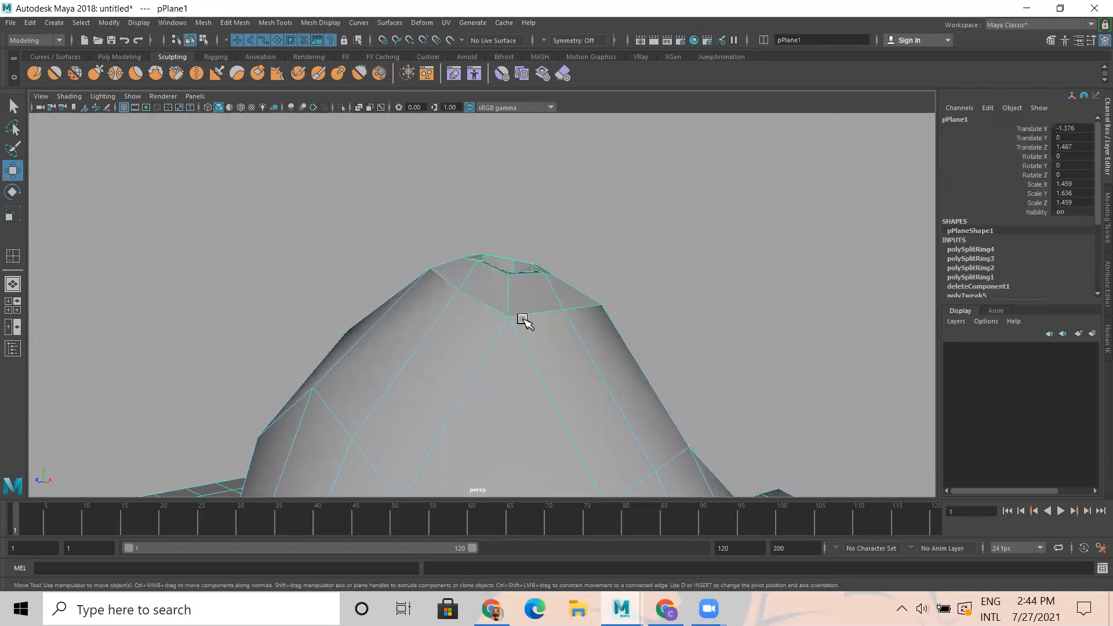
key(3)
click(620, 278)
alt+drag(504, 365, 516, 441)
scroll(531, 375, up, 4)
click(420, 332)
alt+middle_drag(506, 349, 502, 319)
alt+drag(476, 394, 506, 280)
- Switch to edge editing and move inner crater edges to make the opening irregular
right_drag(504, 279, 509, 215)
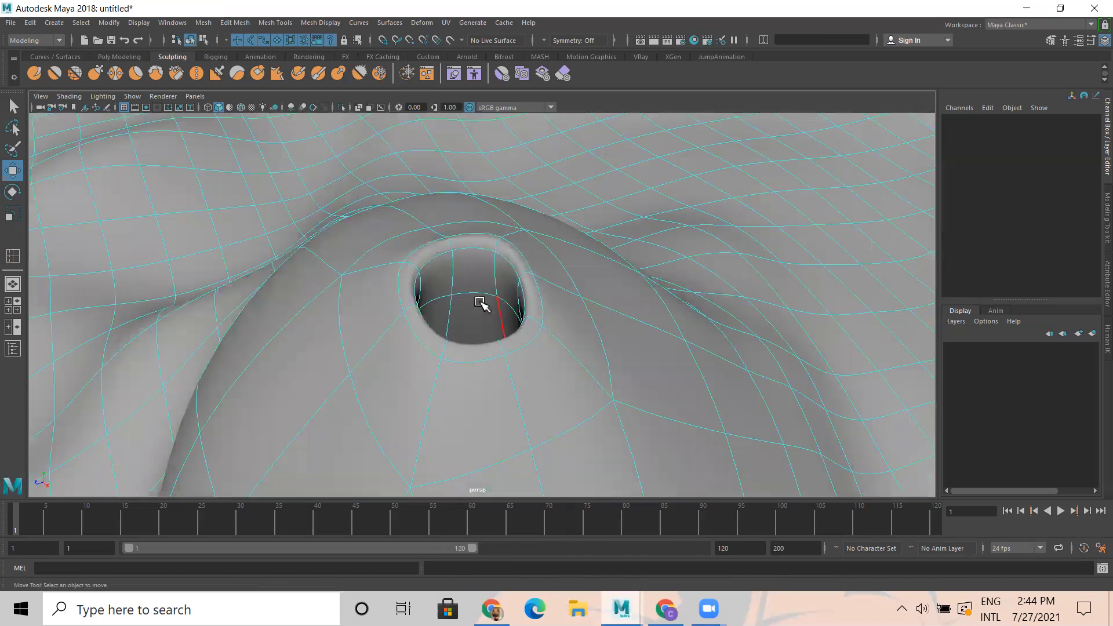
click(484, 323)
alt+drag(484, 322, 464, 357)
alt+drag(532, 410, 637, 347)
click(589, 371)
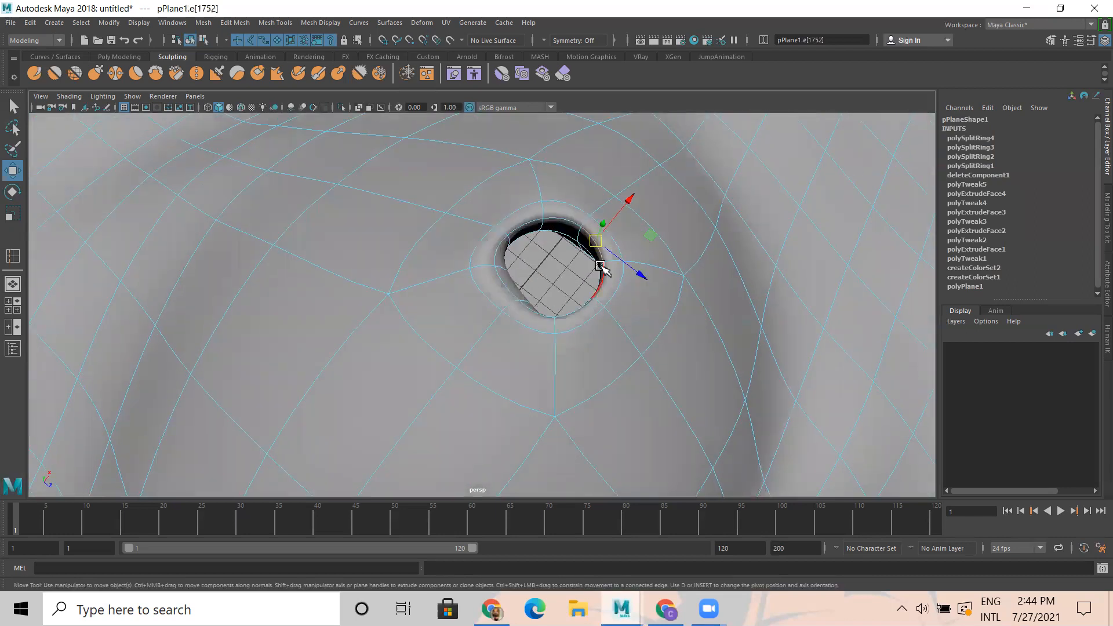
drag(596, 240, 523, 242)
click(534, 242)
click(522, 233)
alt+drag(565, 310, 556, 232)
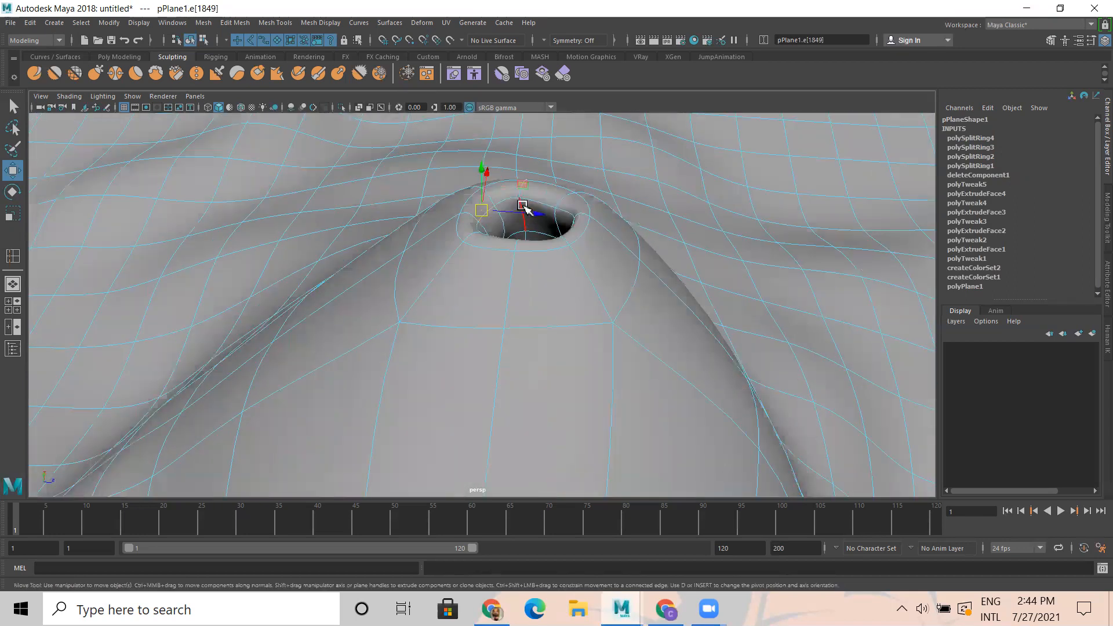
- Shift further edges around the crater's inner wall to give the hole a more uneven outline
alt+drag(596, 347, 621, 372)
click(527, 235)
drag(528, 237, 440, 356)
click(458, 325)
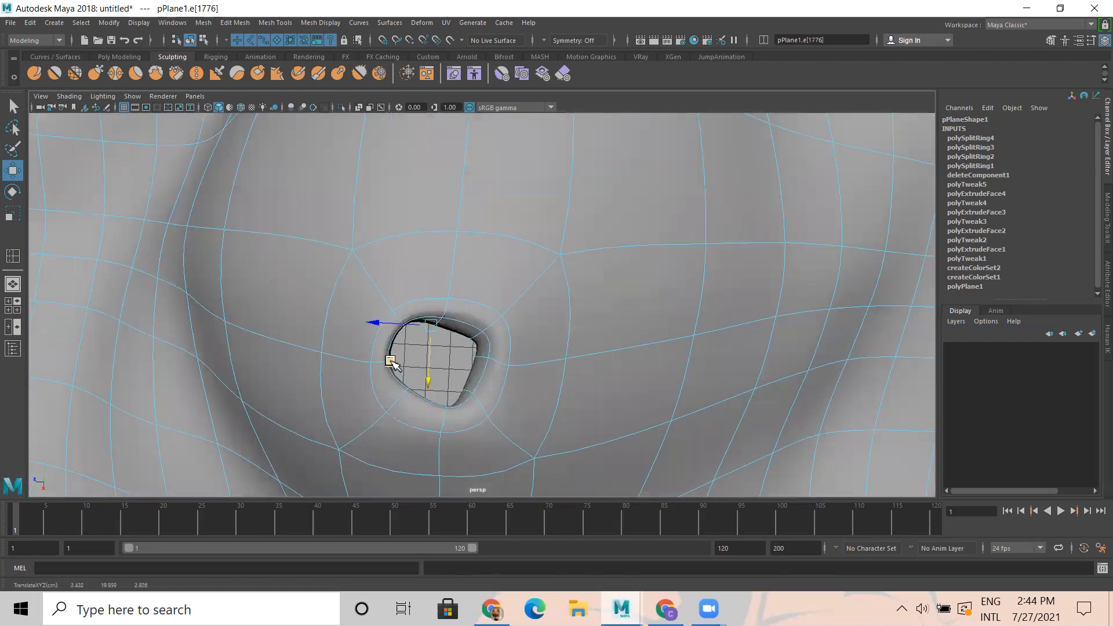
click(374, 360)
mouse_move(321, 363)
mouse_down()
mouse_move(344, 364)
mouse_move(316, 355)
mouse_up()
click(386, 358)
- Return to object mode, deselect the terrain and view the whole volcano
alt+drag(456, 399, 503, 318)
right_drag(504, 294, 622, 221)
click(622, 223)
alt+right_drag(707, 324, 426, 371)
alt+drag(475, 377, 526, 396)
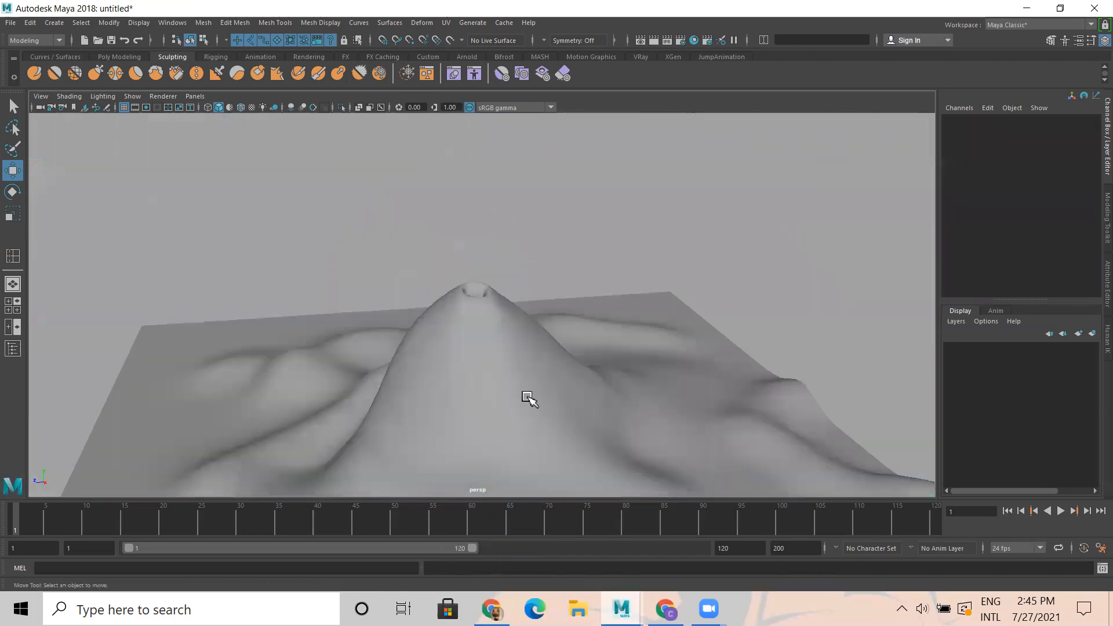
- Select the terrain mesh and delete its construction history
alt+right_drag(526, 396, 452, 381)
click(458, 406)
alt+drag(556, 485, 558, 331)
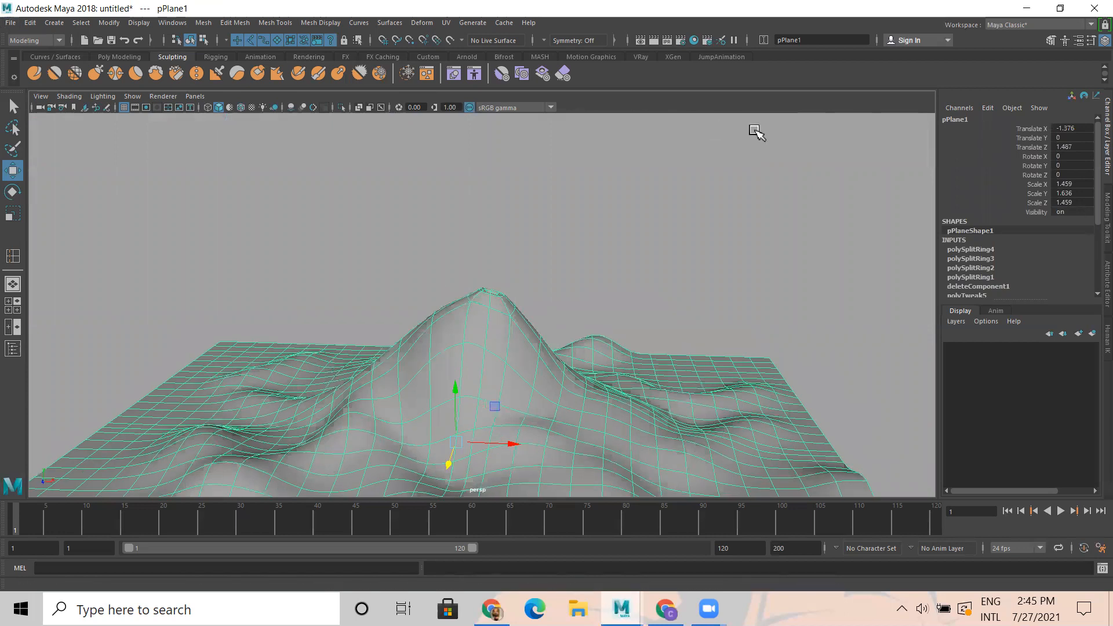
click(27, 23)
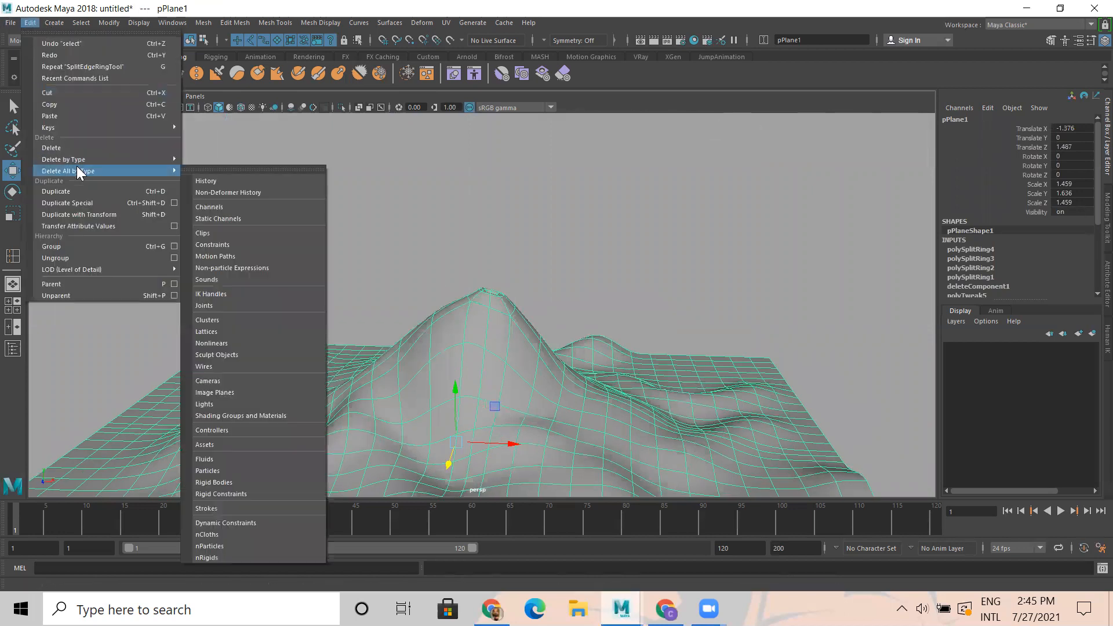
mouse_move(117, 158)
click(197, 169)
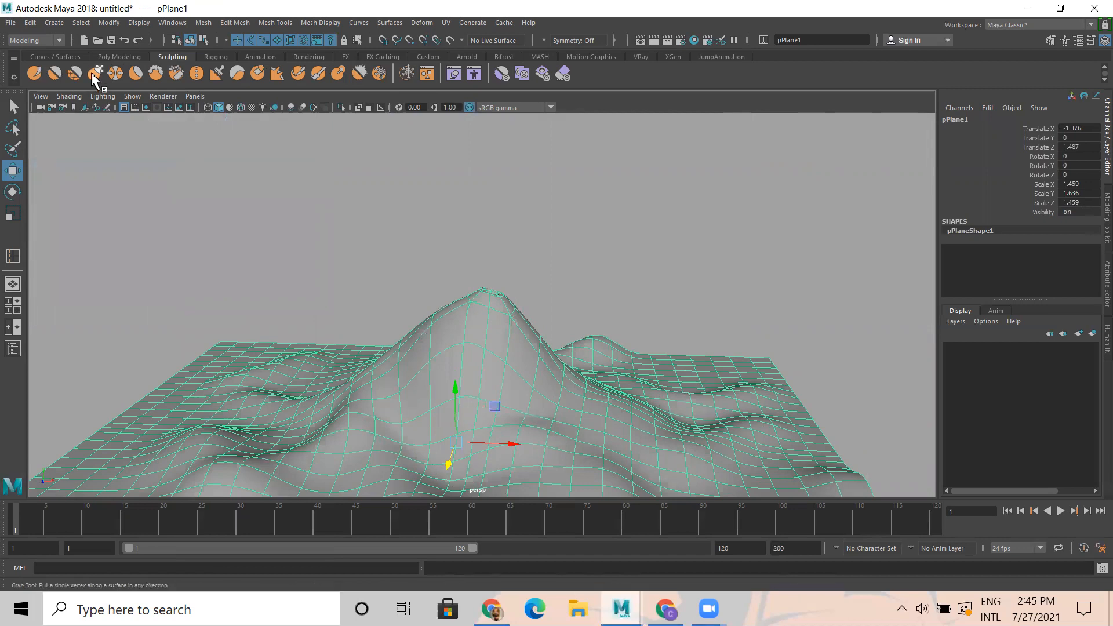
- Freeze the terrain's transformations and center its pivot
click(105, 27)
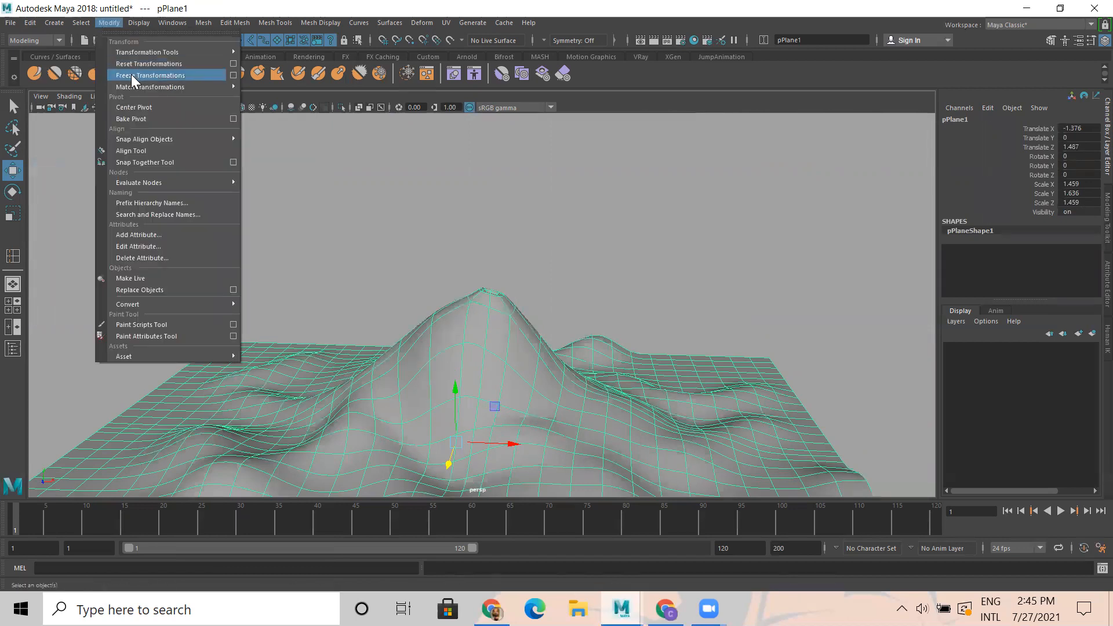
click(131, 74)
click(105, 22)
click(124, 107)
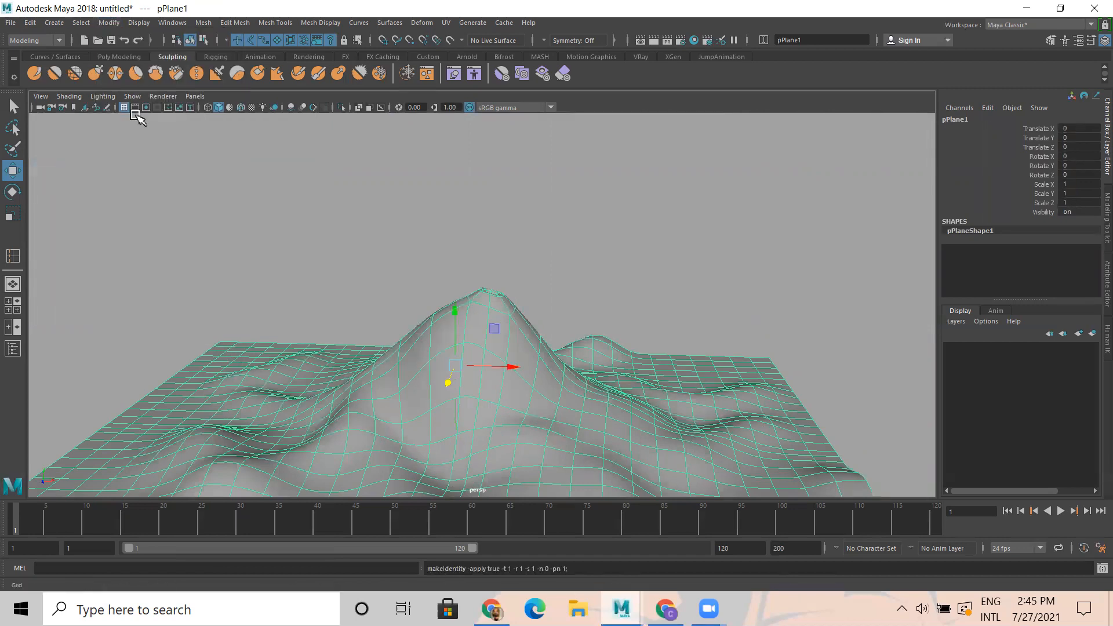
- Start saving the scene under a new name and browse to the folder D:\RSTP\Batch 02\Maya\Dynamics
key(ctrl+shift+s)
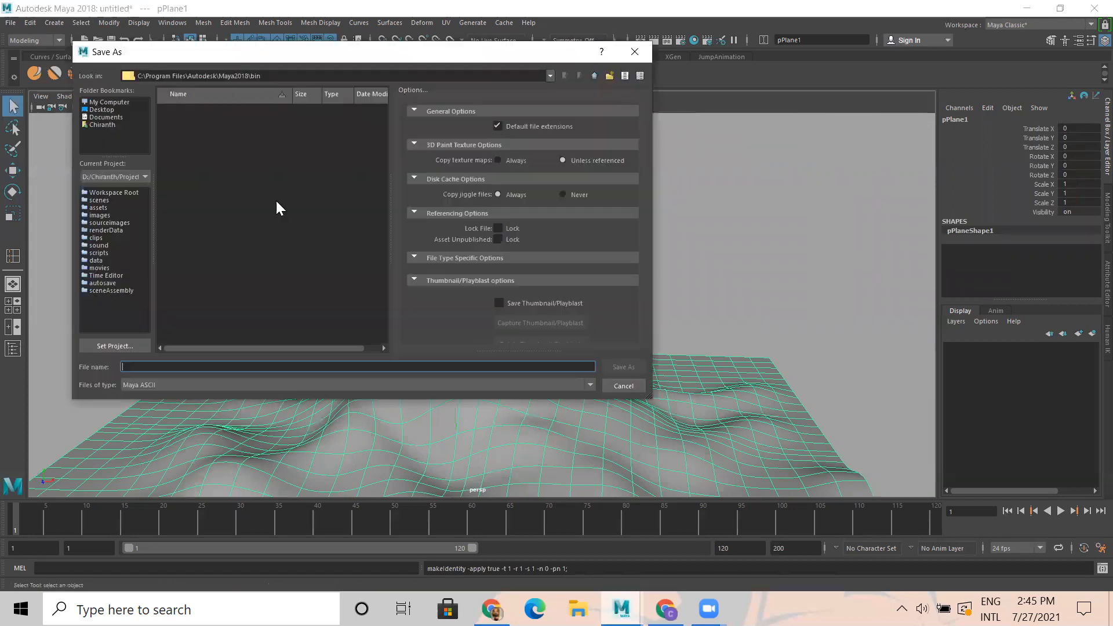
click(114, 102)
double_click(176, 110)
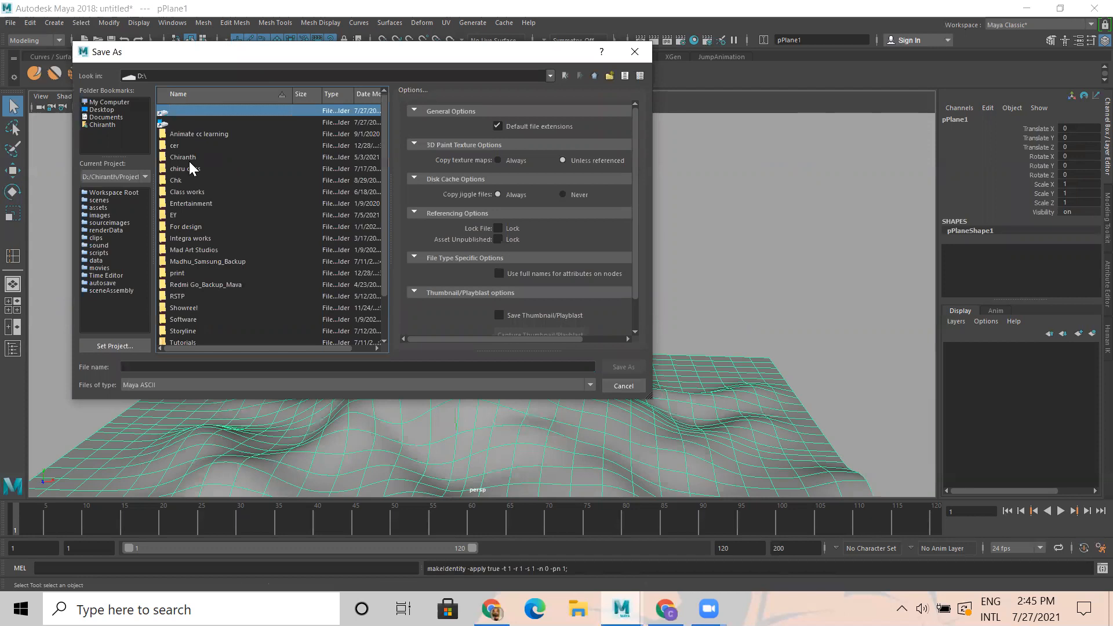
scroll(194, 269, down, 1)
double_click(169, 261)
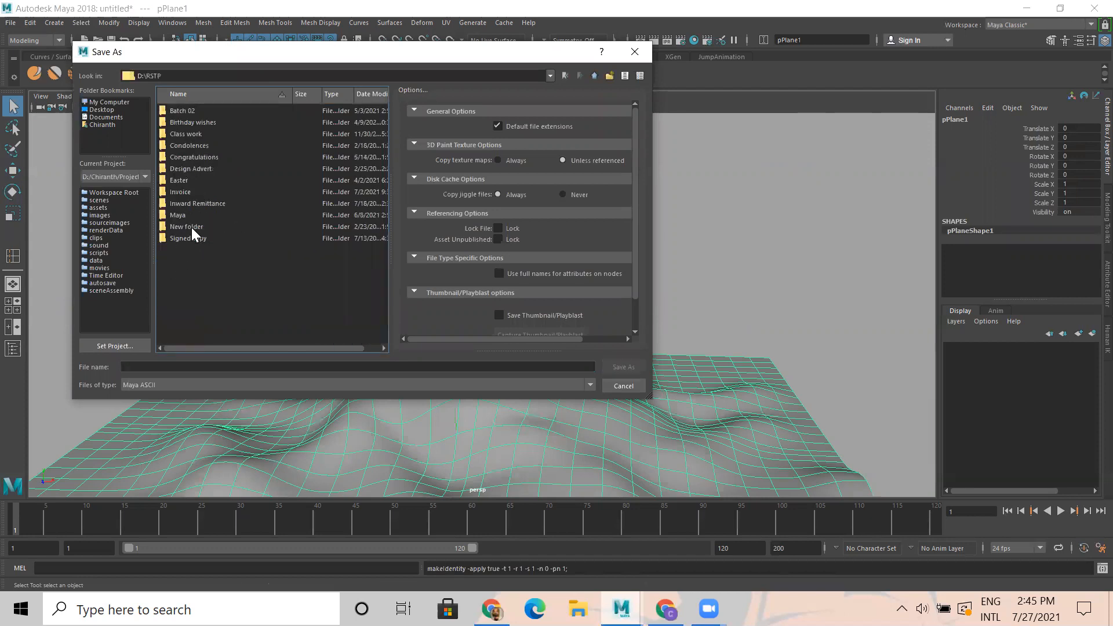
click(179, 215)
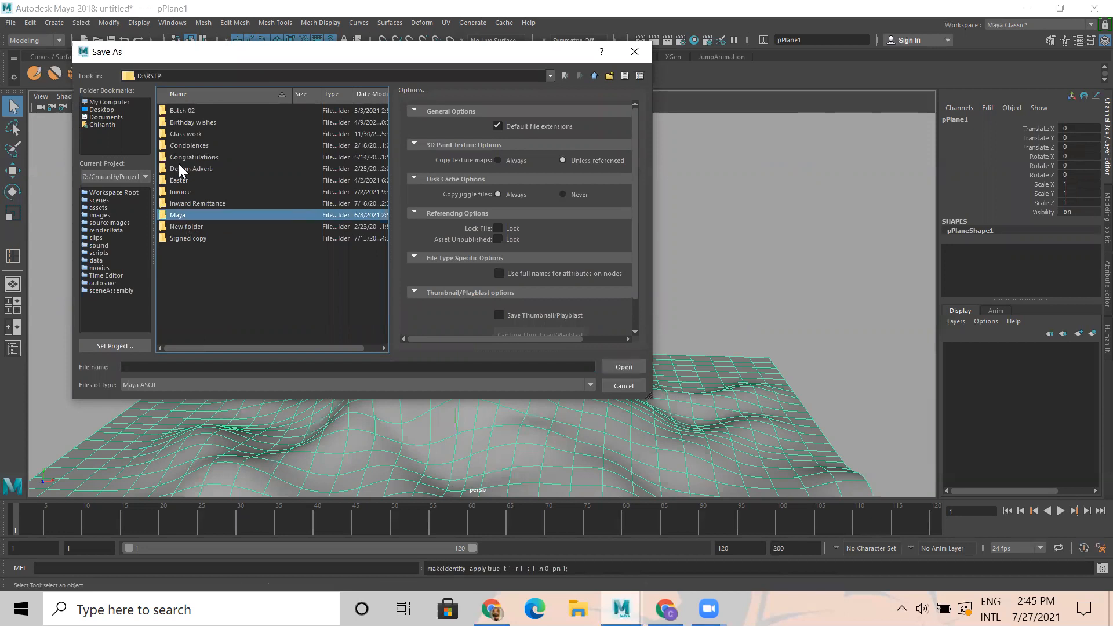
double_click(179, 111)
double_click(179, 113)
click(180, 145)
double_click(180, 145)
- Save the scene as Lava in Maya ASCII format
click(185, 367)
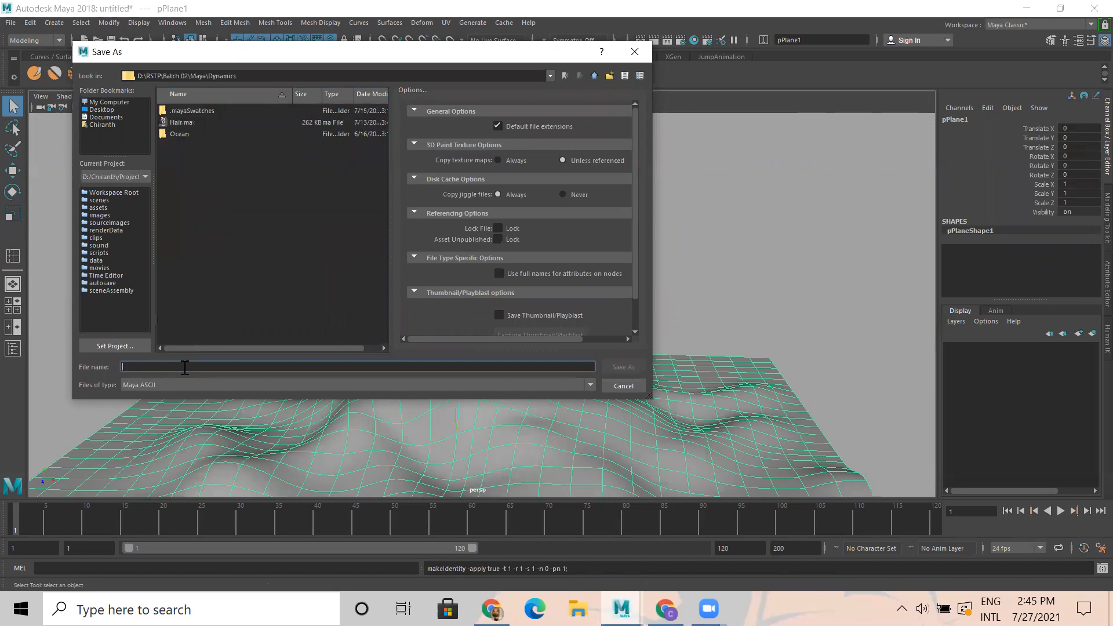
text(Lava)
key(Return)
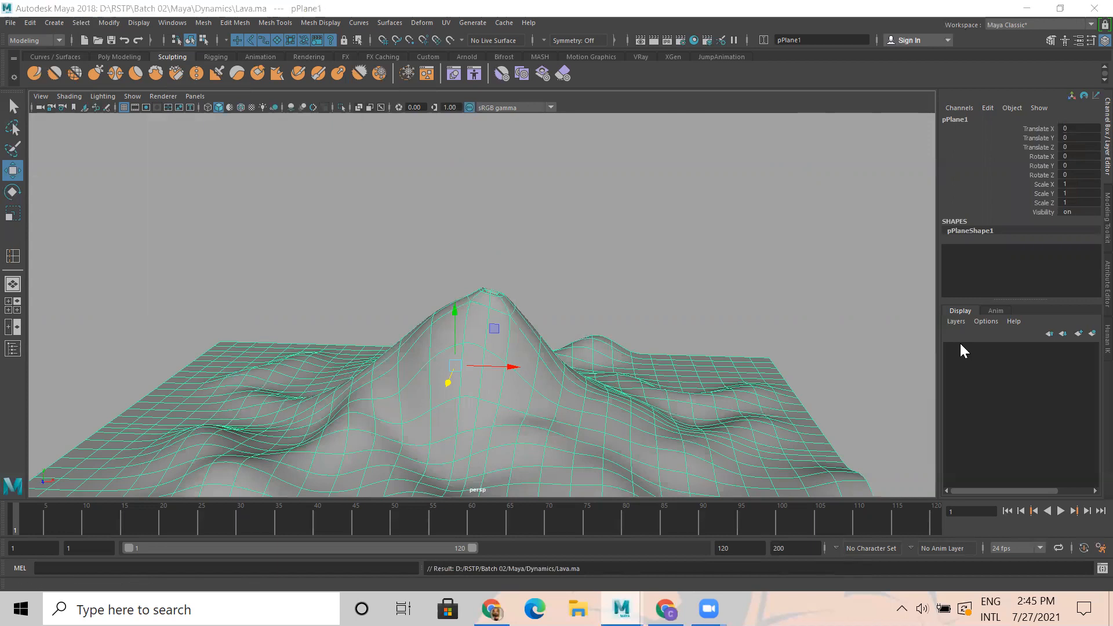
alt+drag(413, 334, 370, 335)
scroll(349, 334, down, 5)
click(349, 333)
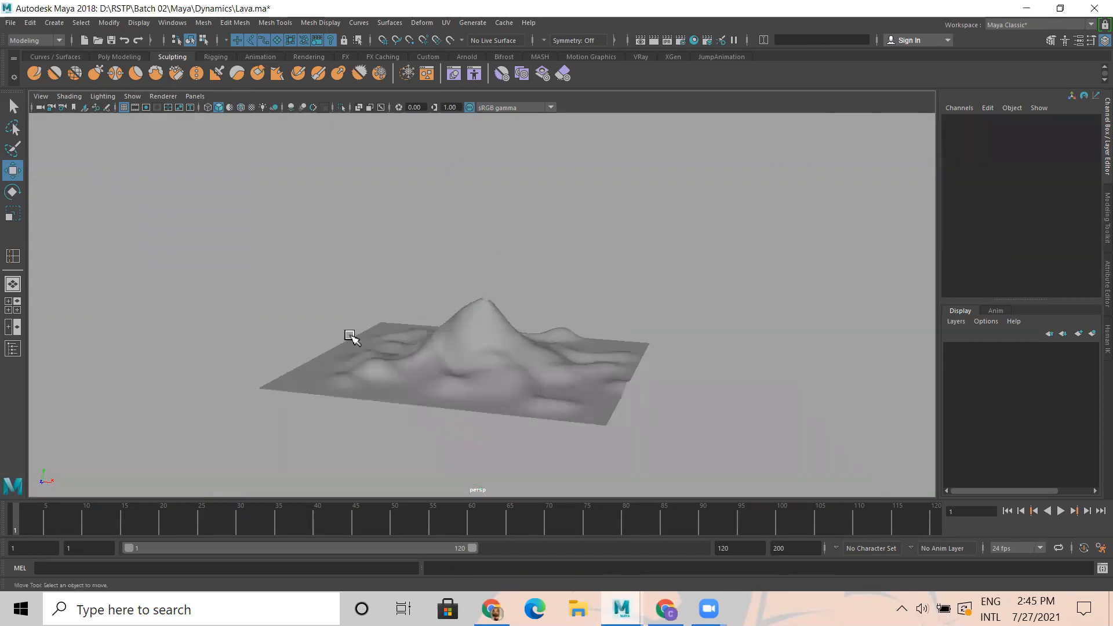
scroll(527, 342, up, 3)
click(438, 400)
scroll(437, 399, up, 2)
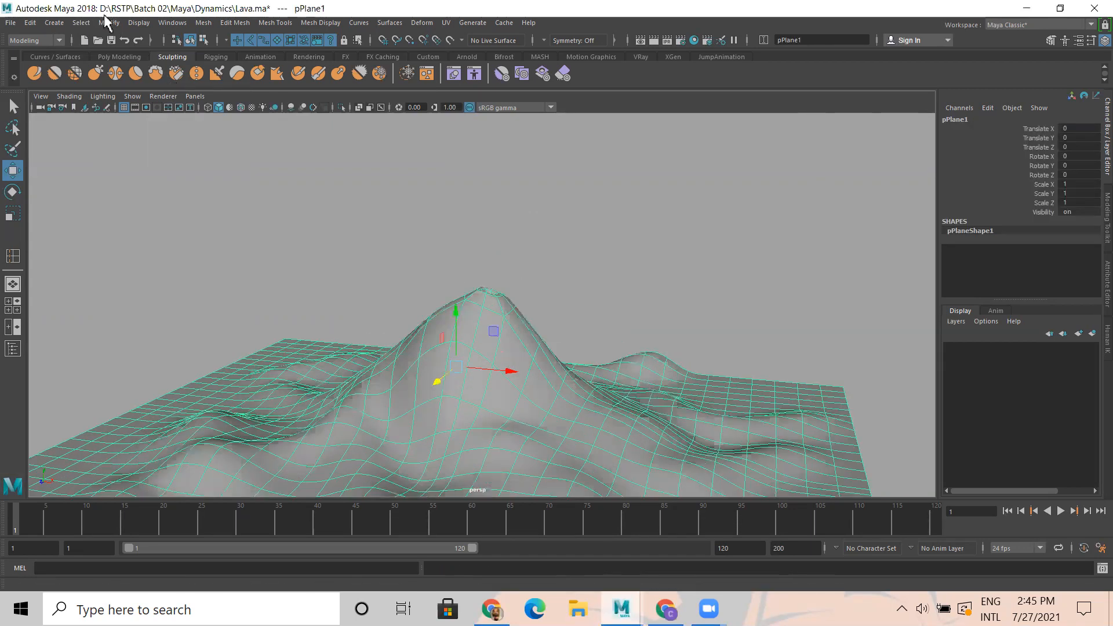
click(105, 26)
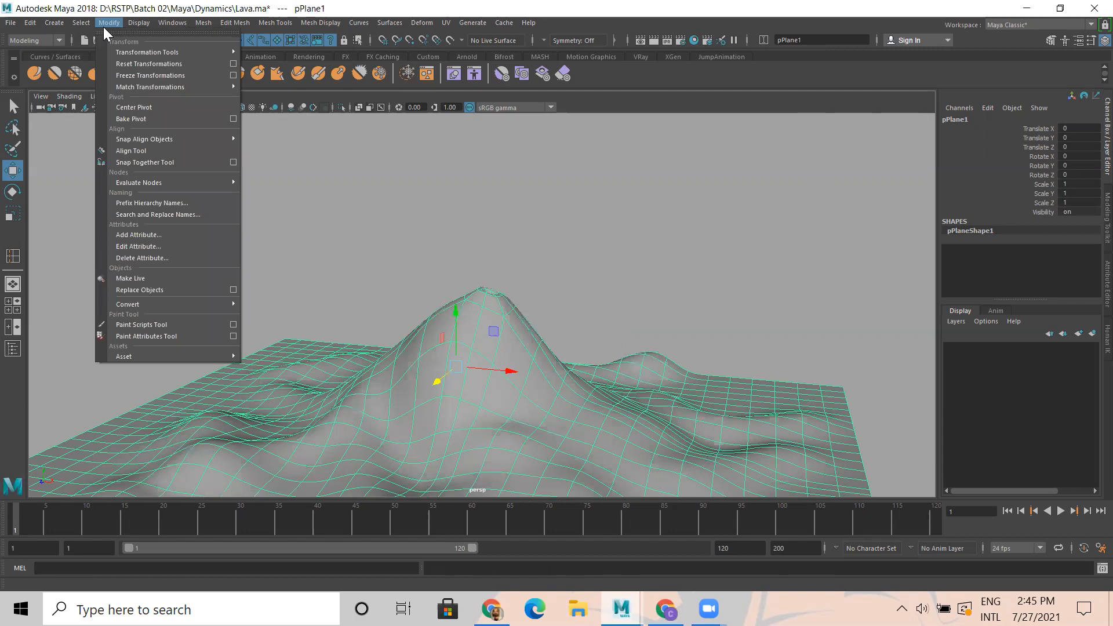
click(536, 166)
- Scale the terrain's height down to about 0.752 in Y to flatten the volcano
alt+drag(591, 367, 481, 251)
click(481, 229)
key(r)
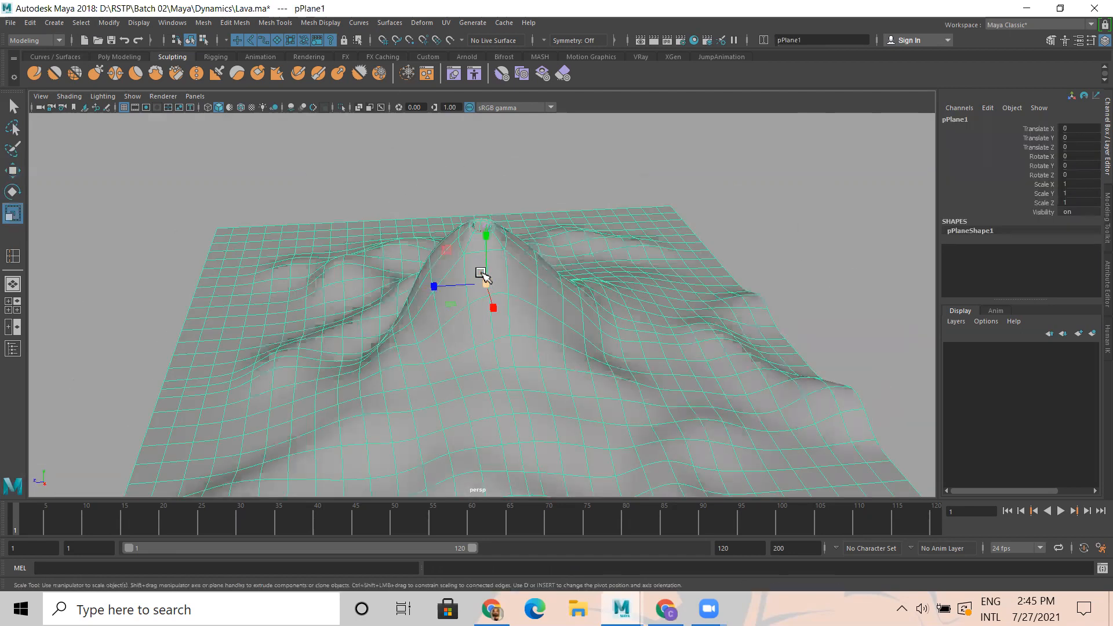
drag(484, 247, 293, 158)
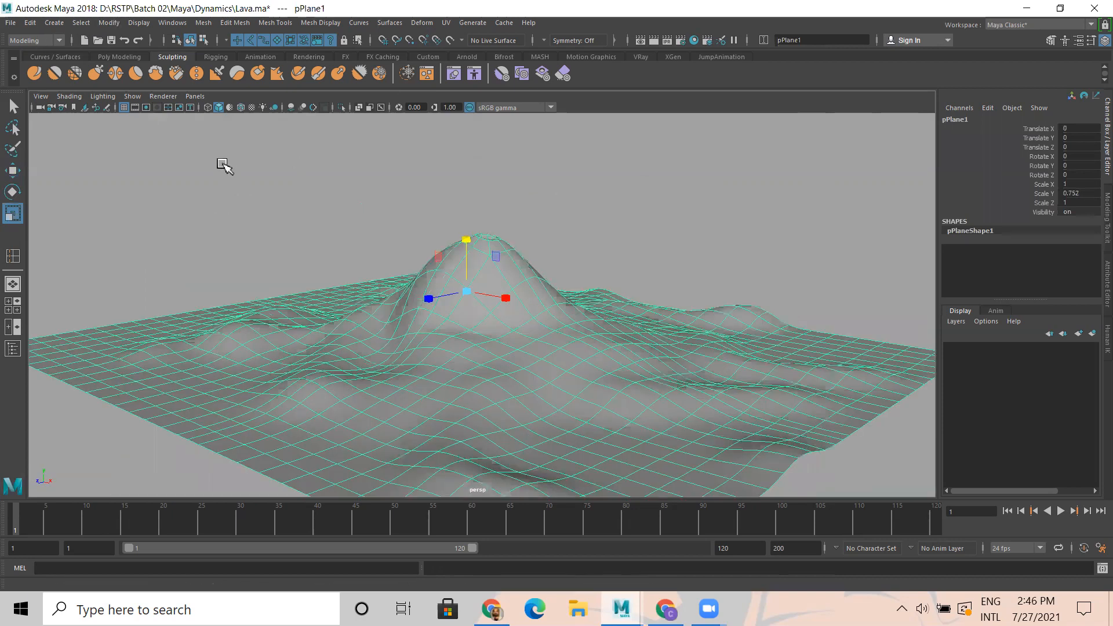
- Freeze the scaled terrain's transformations, center its pivot and switch to the Move tool
click(111, 23)
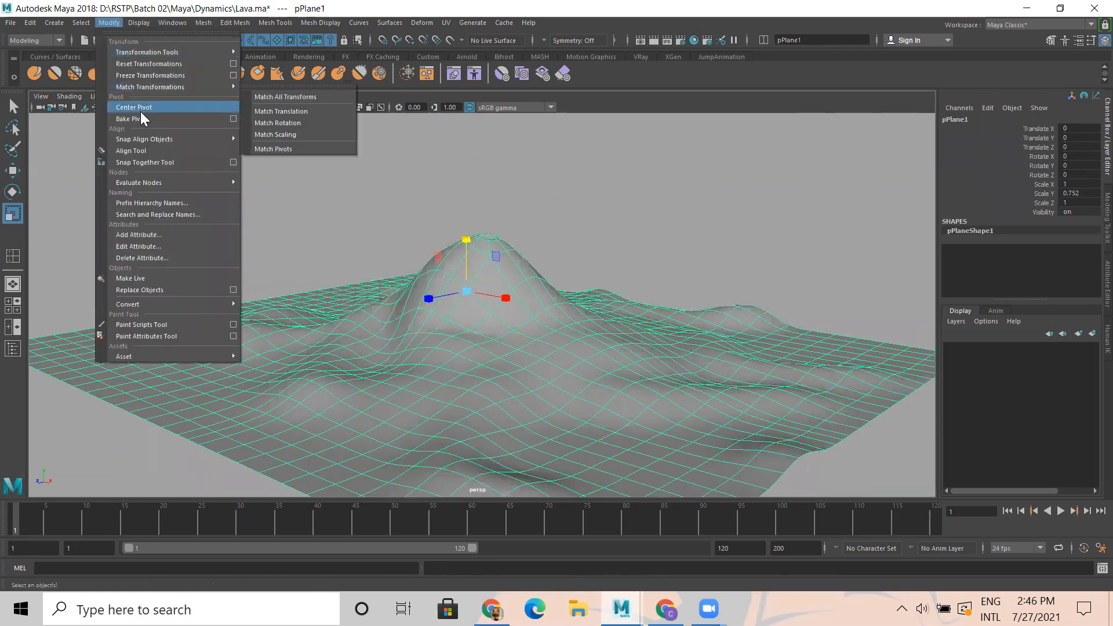
click(130, 76)
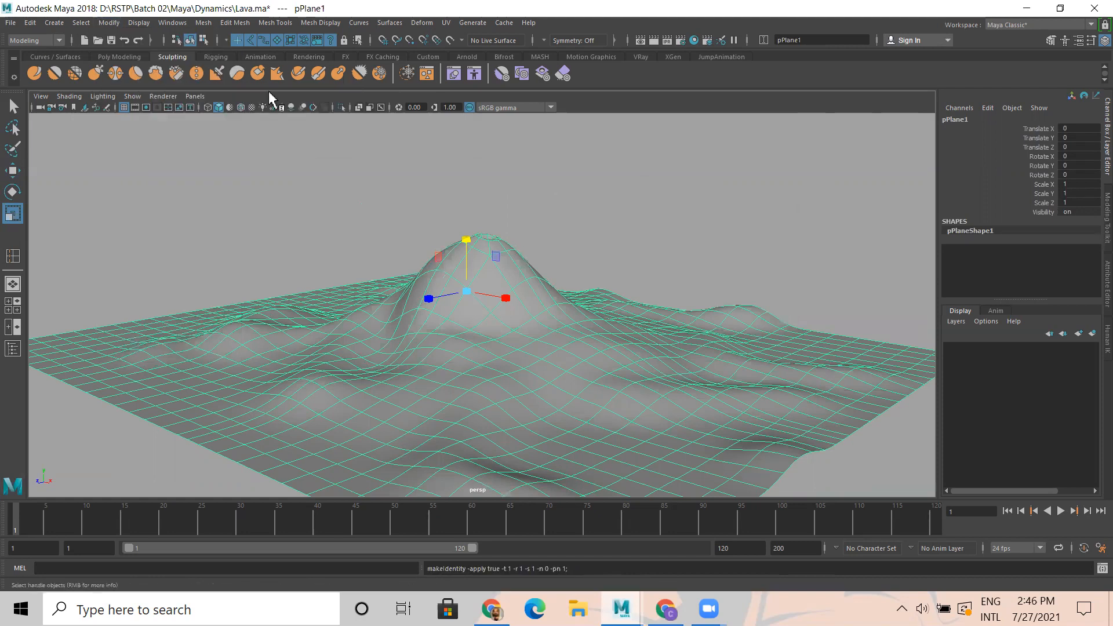
click(105, 24)
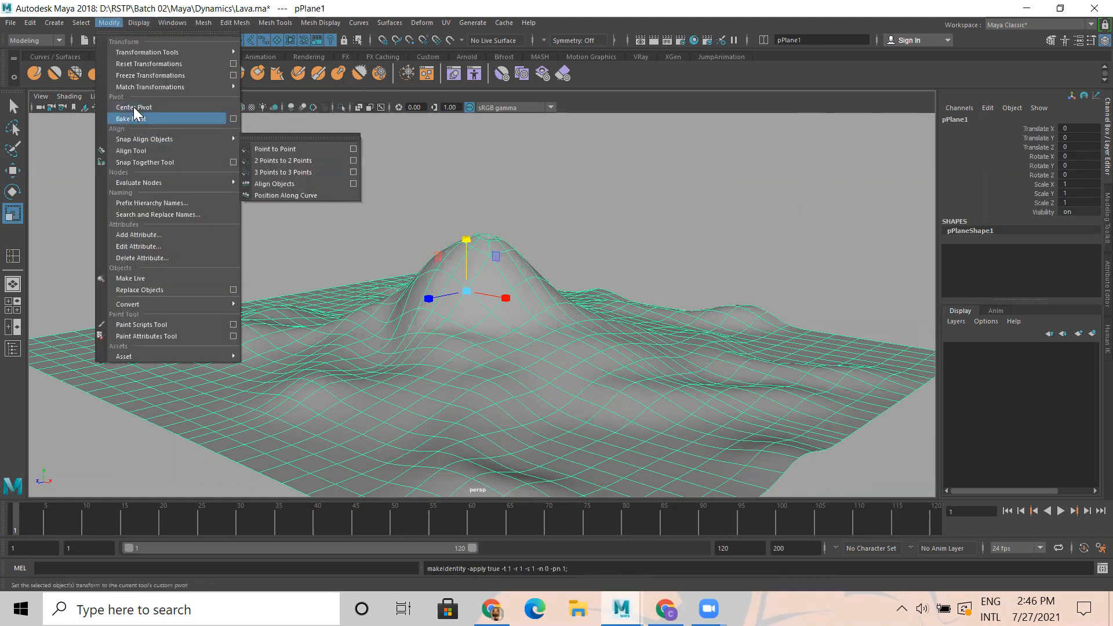
click(146, 105)
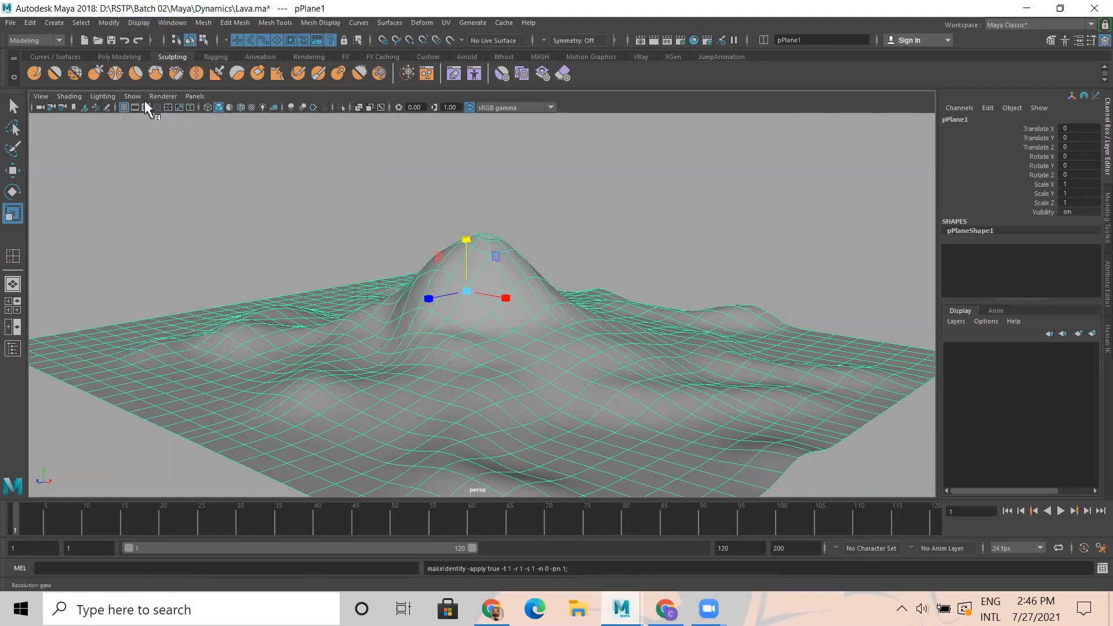
key(w)
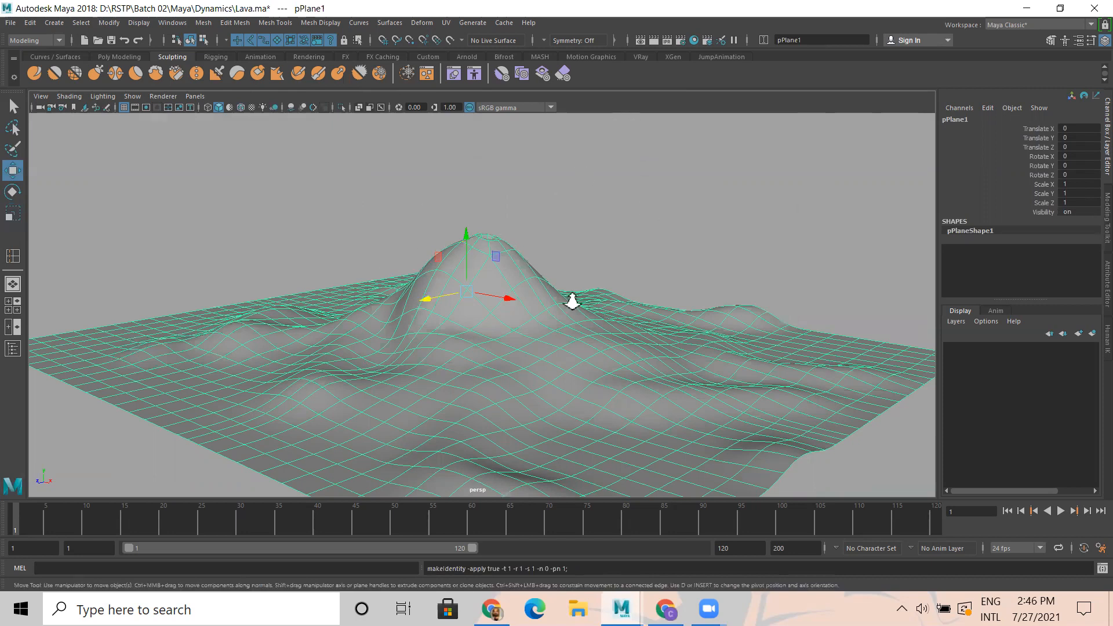
- Select the volcano terrain and make it a live surface
scroll(545, 272, up, 2)
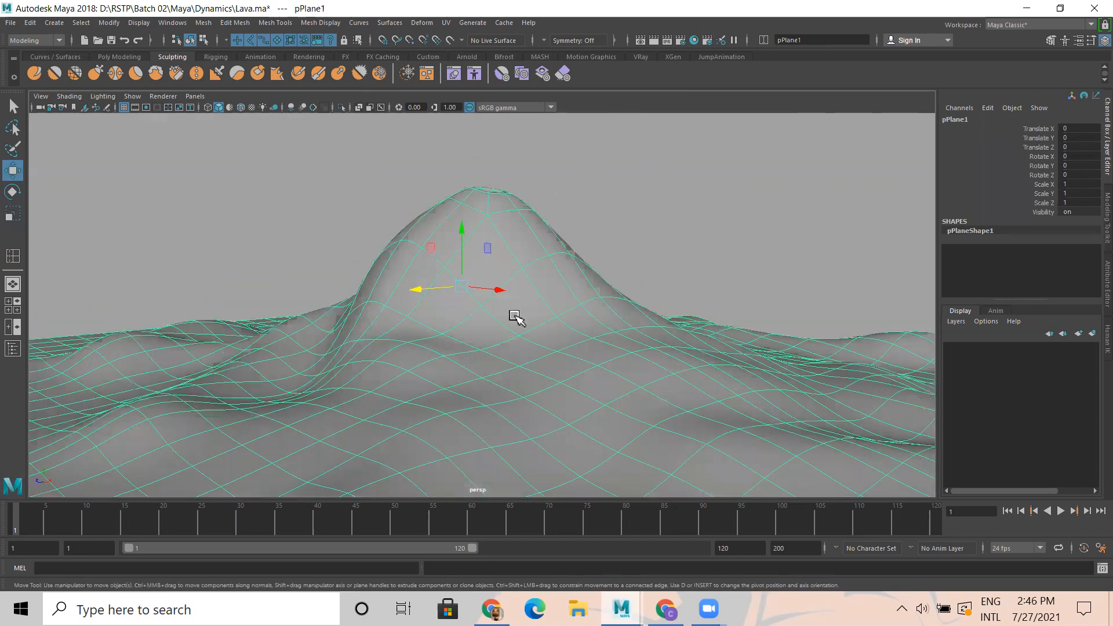
alt+drag(672, 321, 440, 335)
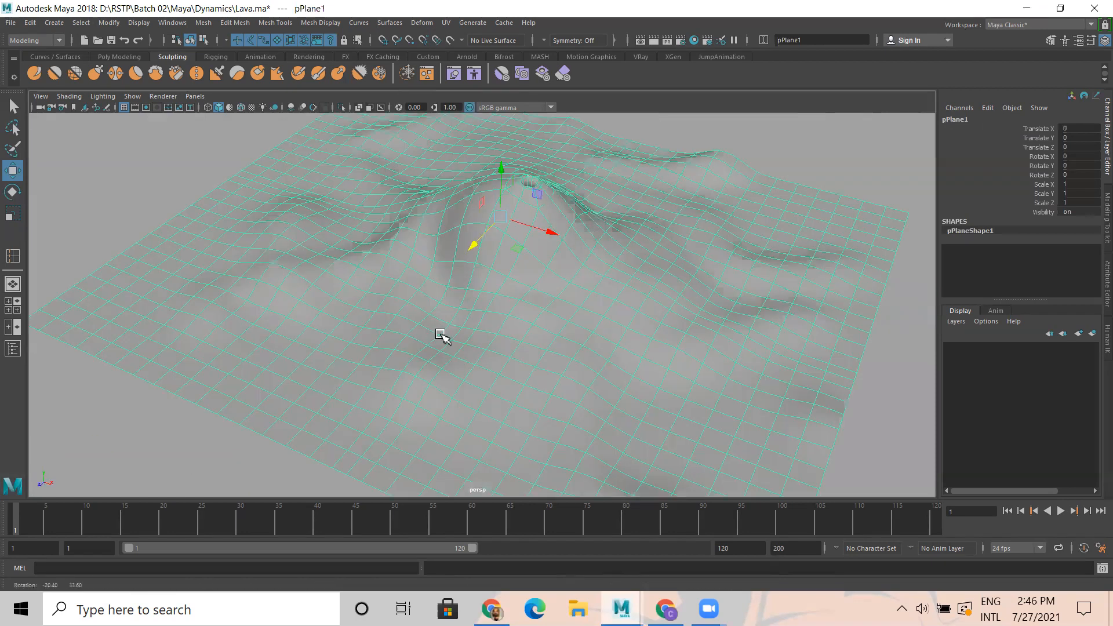
alt+drag(529, 200, 558, 218)
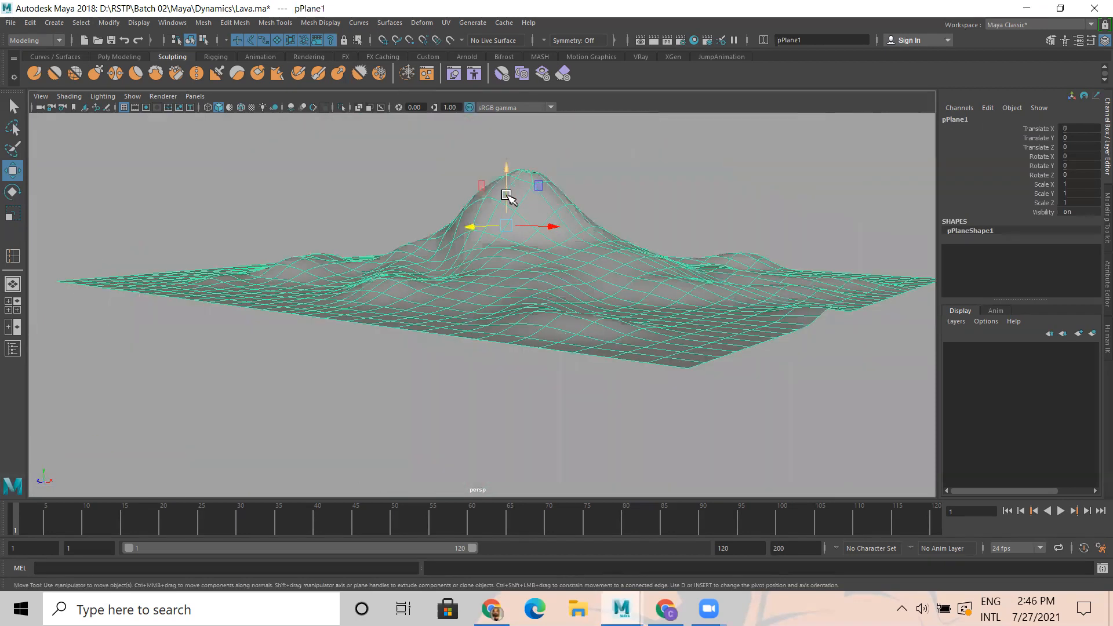
click(703, 219)
scroll(610, 291, up, 4)
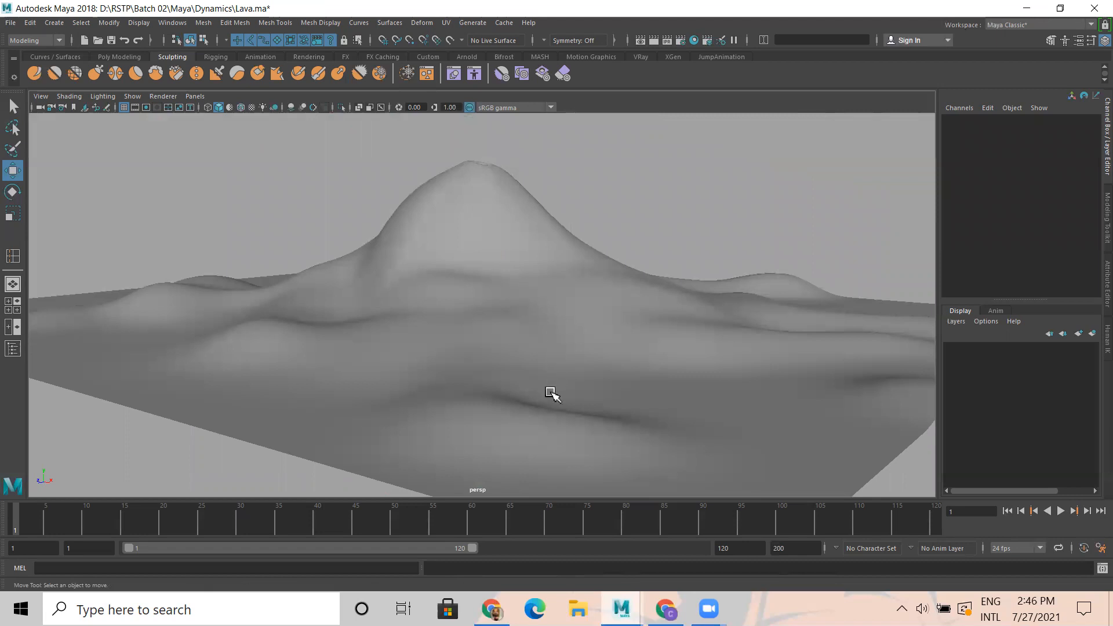
click(513, 317)
alt+drag(628, 273, 534, 293)
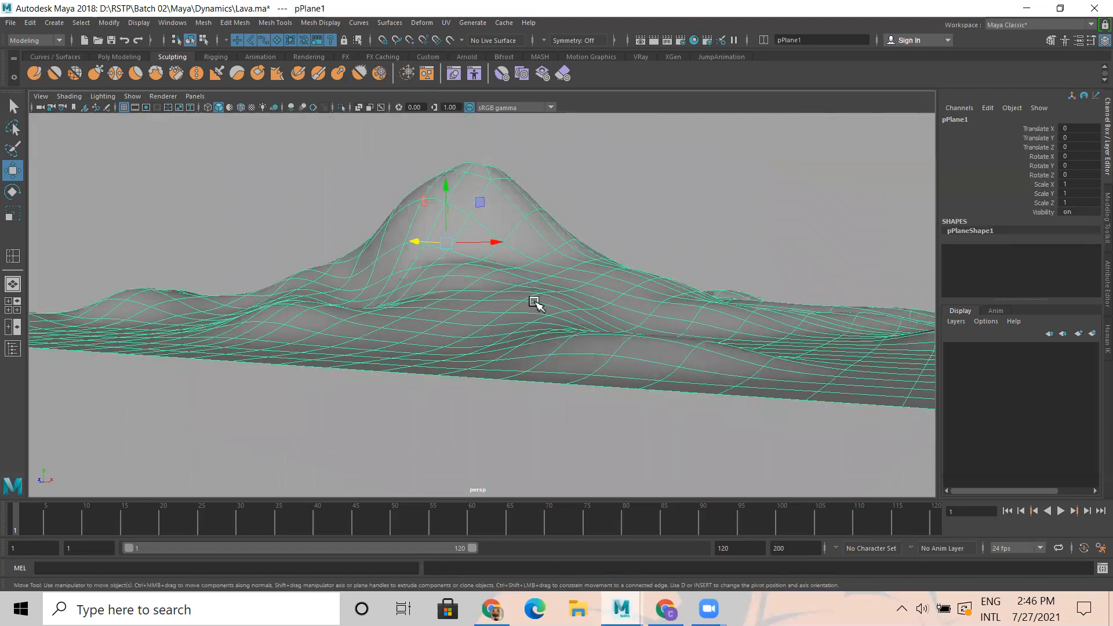
click(110, 26)
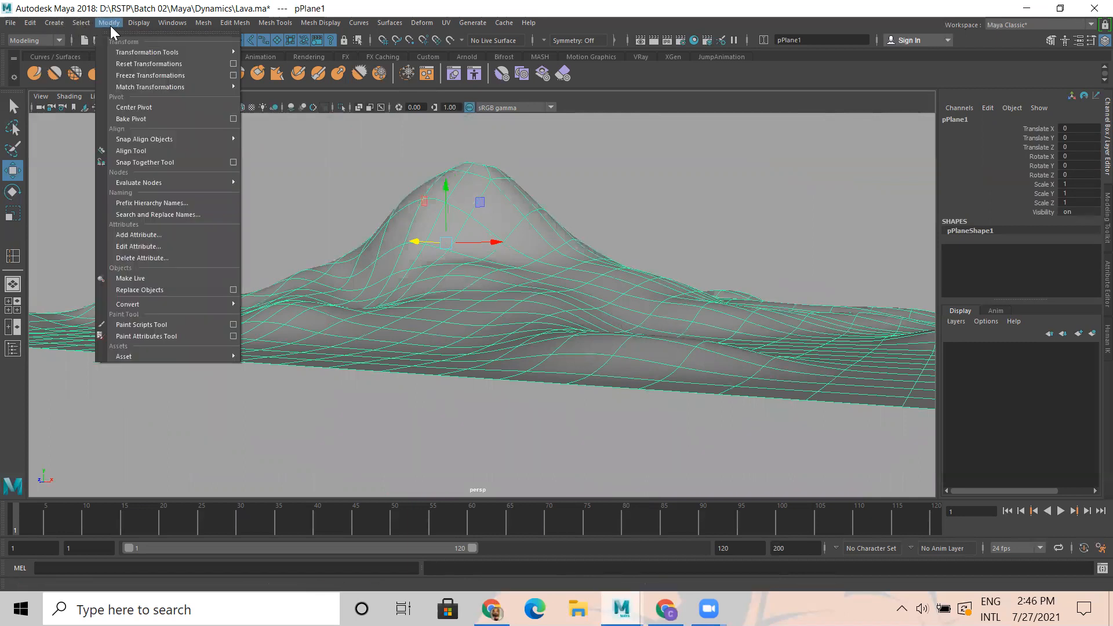
click(155, 277)
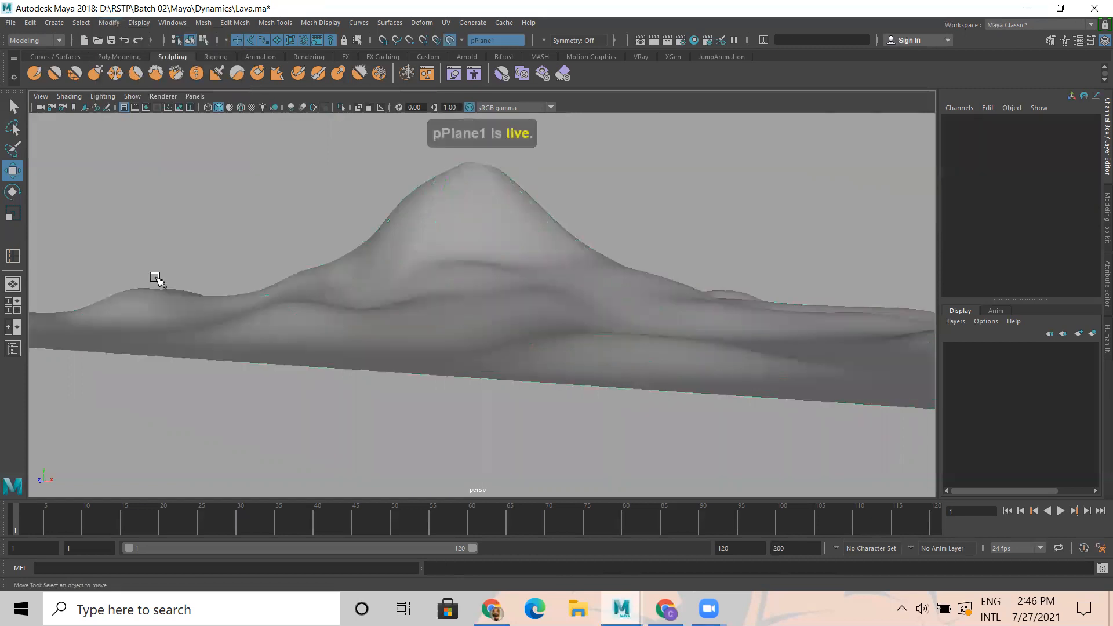
- Draw a polygon sphere with a radius of about 2.1 directly on the live terrain below the volcano
alt+drag(441, 264, 412, 265)
alt+drag(551, 273, 412, 236)
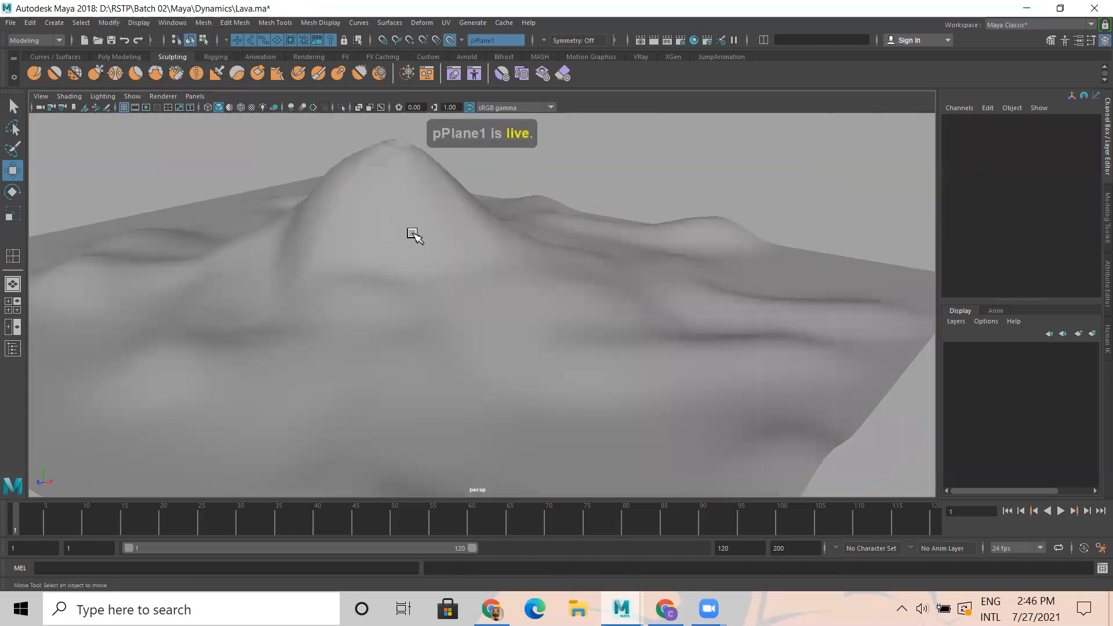
click(119, 57)
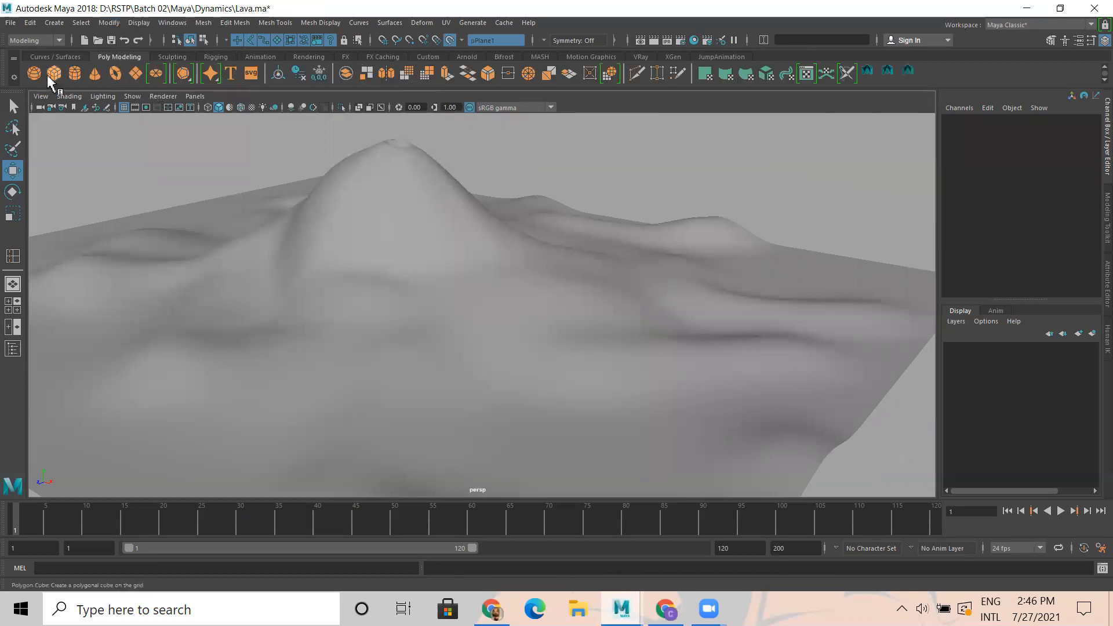
scroll(538, 229, up, 2)
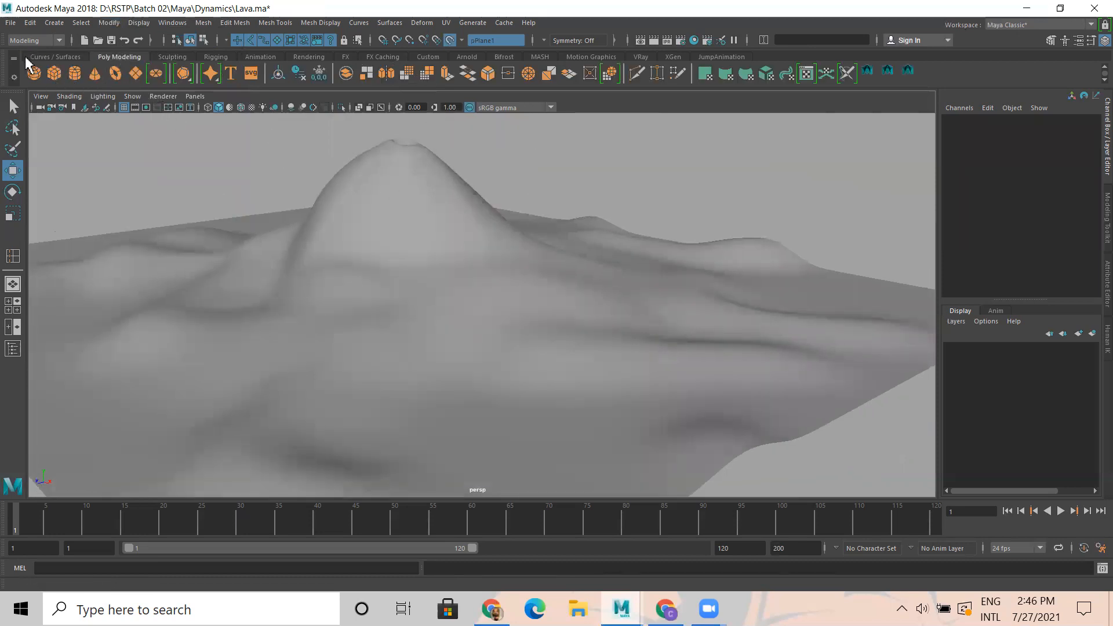
click(34, 73)
drag(356, 371, 427, 402)
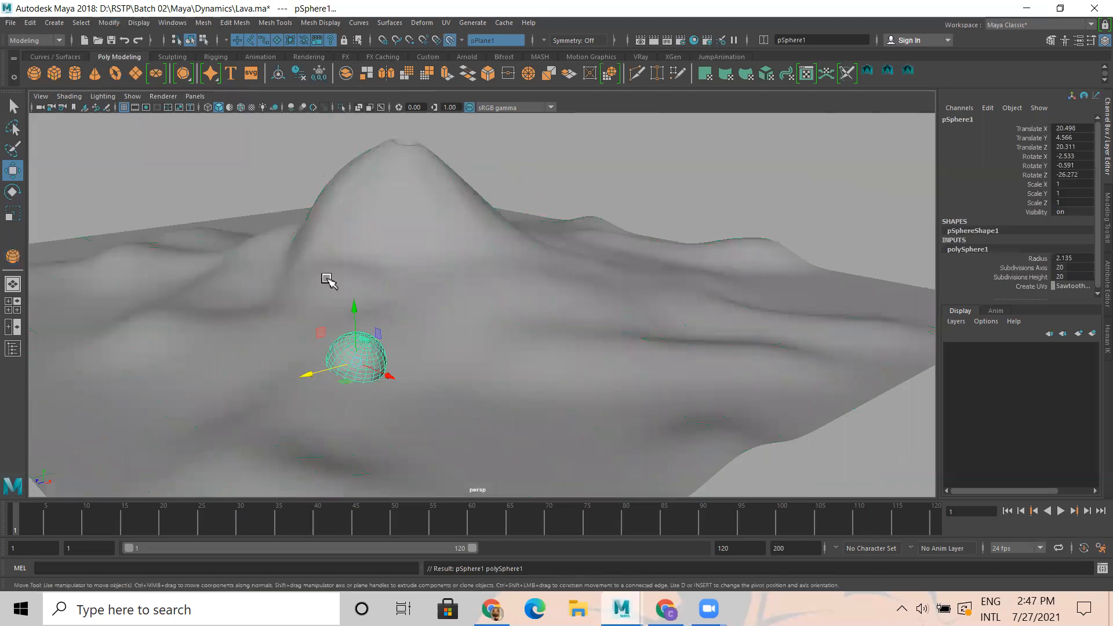
- Draw a polygon cone on the volcano's upper slope and try to draw a cube outside the terrain
click(95, 74)
drag(412, 186, 405, 134)
alt+drag(479, 273, 301, 244)
click(53, 74)
scroll(161, 318, down, 5)
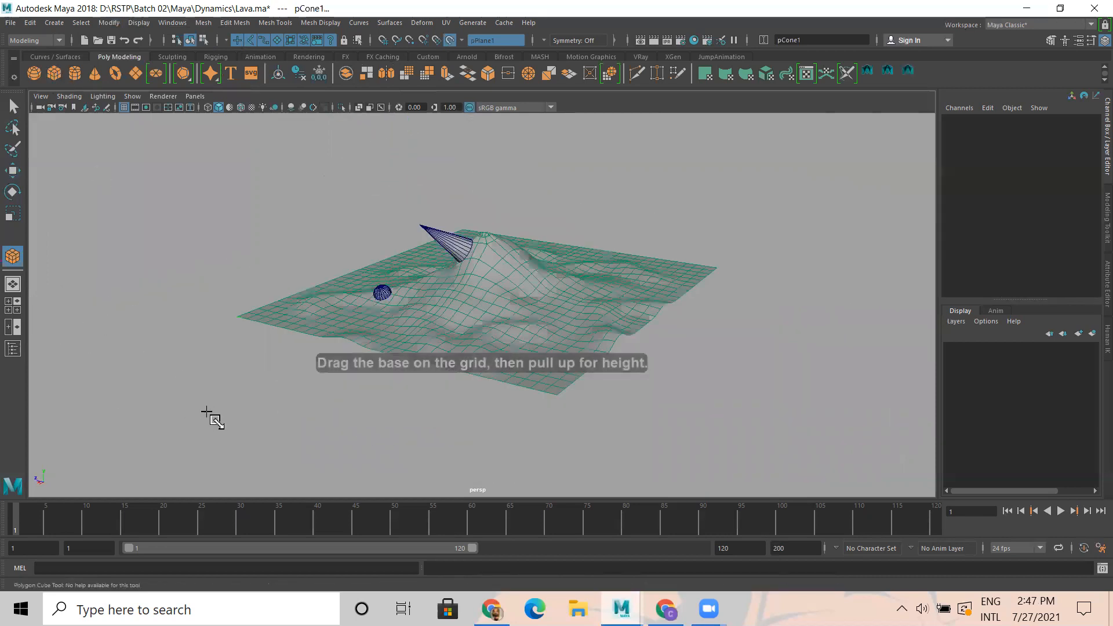
drag(189, 412, 170, 371)
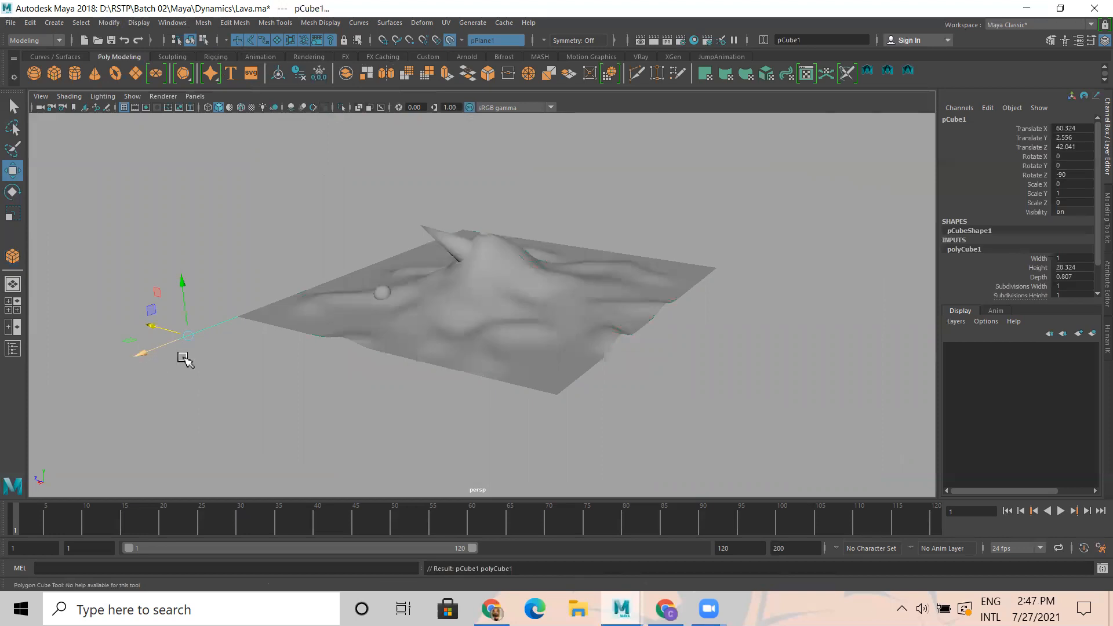
click(296, 387)
- Delete the trial cone and sphere from the terrain
alt+drag(238, 310, 497, 372)
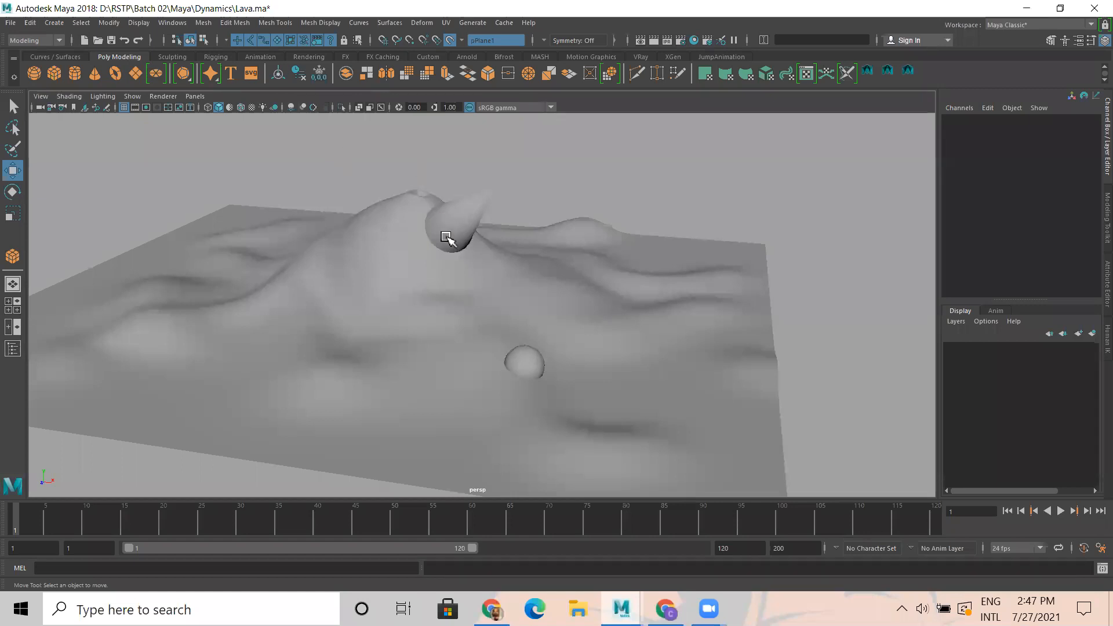
click(464, 212)
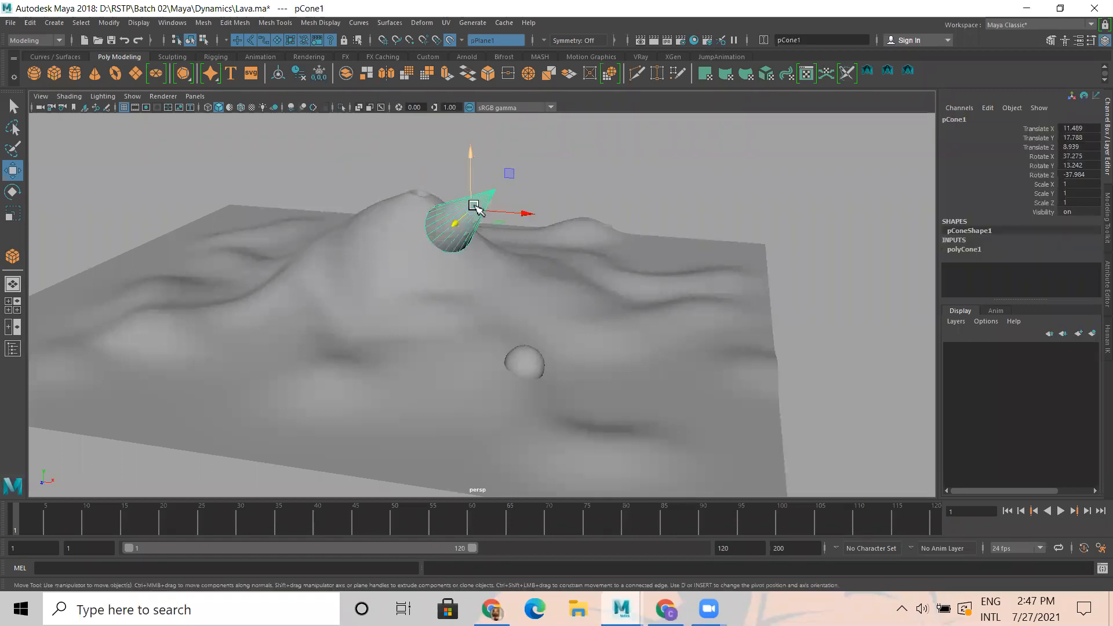
key(Delete)
click(519, 367)
key(Delete)
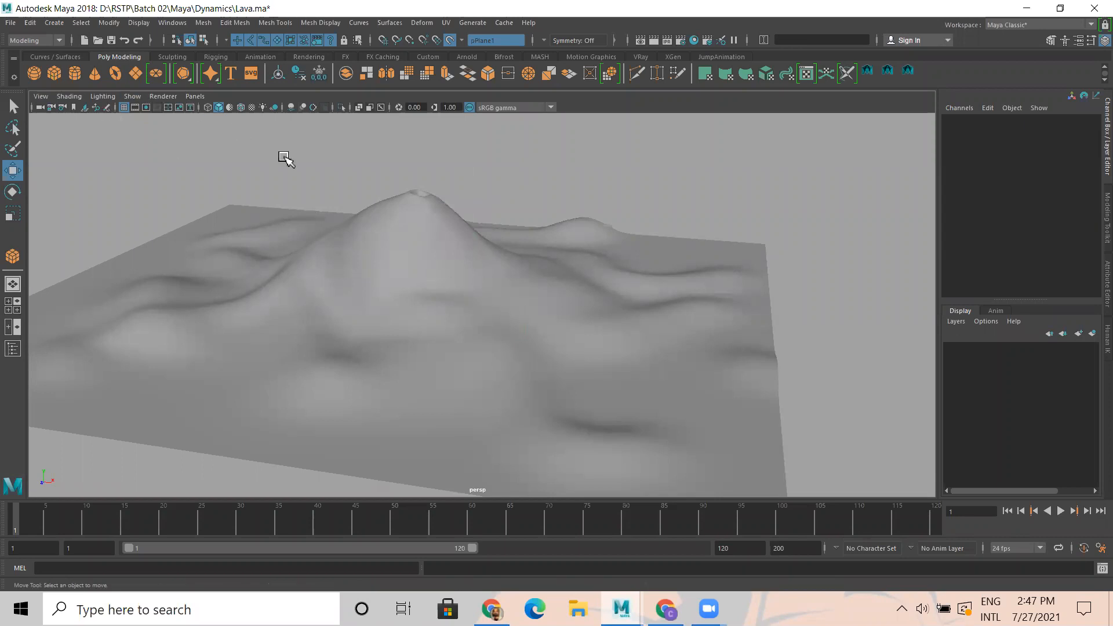
- Start a CV curve on the live terrain at the crater rim and place its first points just outside the opening
alt+drag(355, 409, 406, 322)
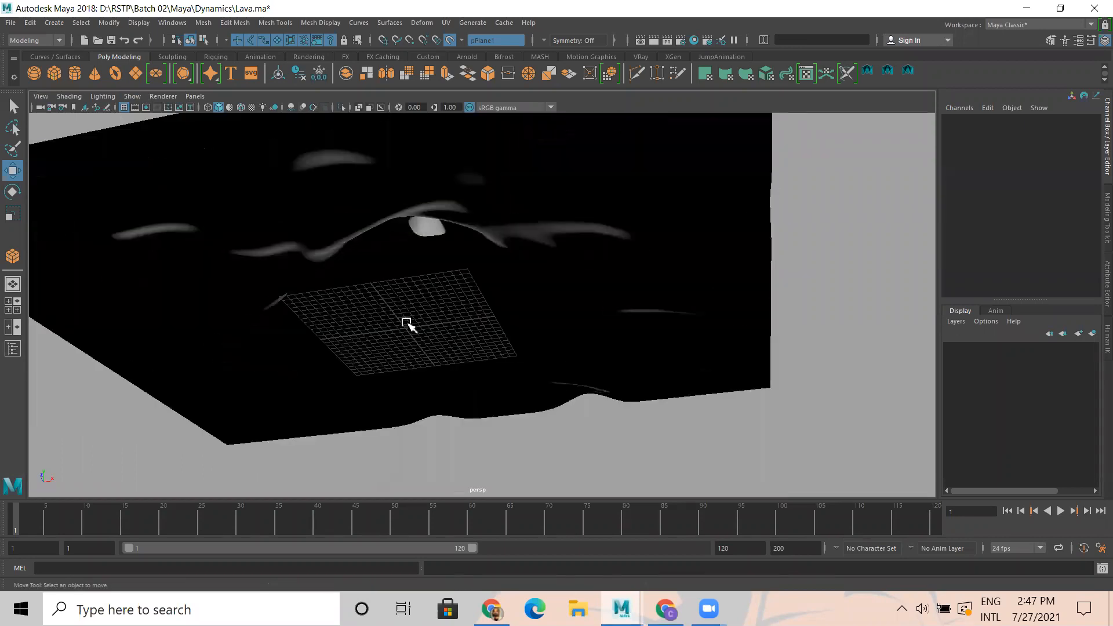
alt+drag(454, 235, 413, 289)
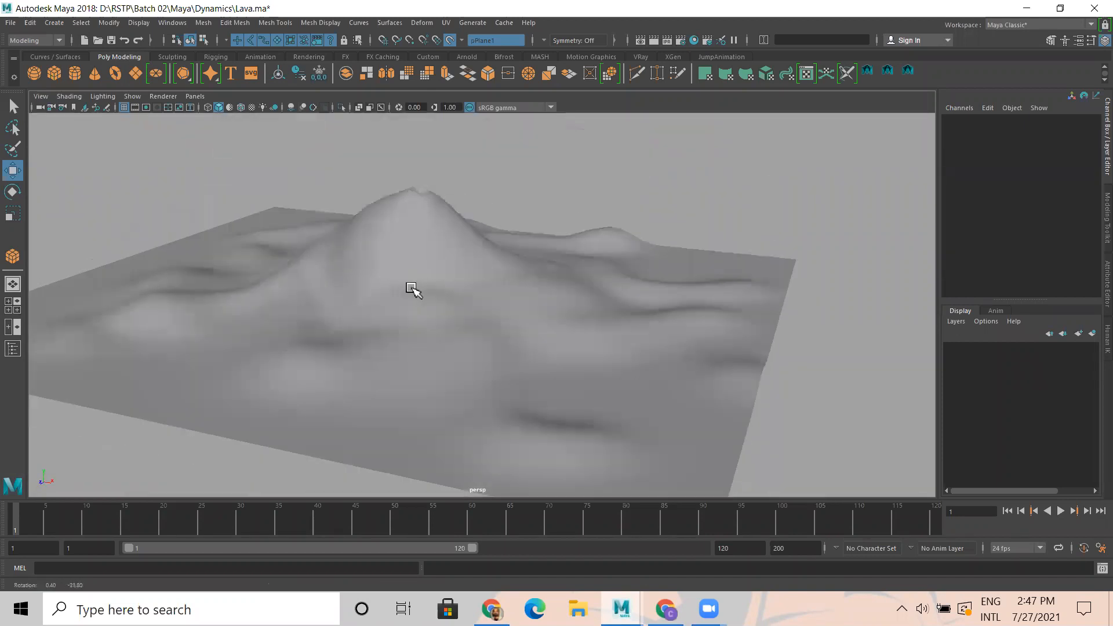
click(54, 22)
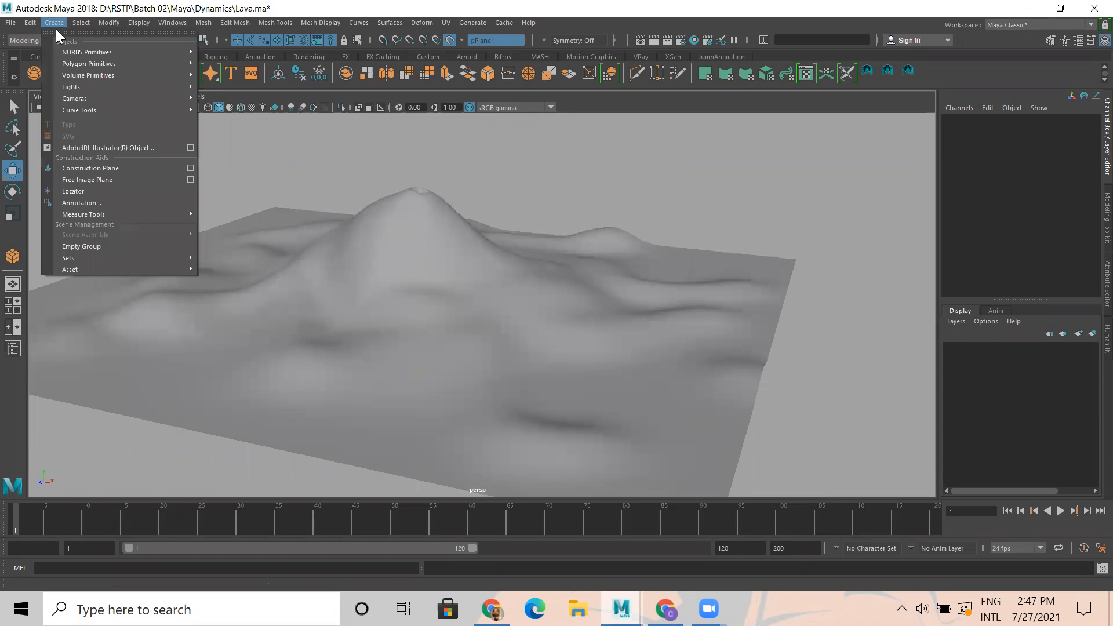
mouse_move(87, 110)
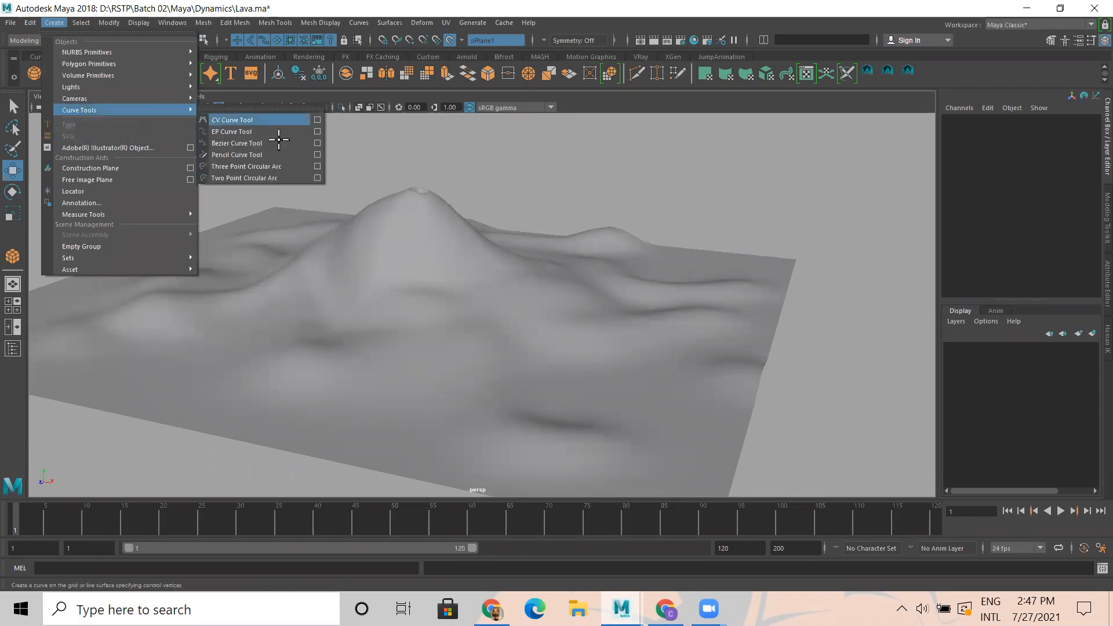
click(254, 120)
alt+drag(464, 236, 393, 315)
alt+middle_drag(392, 315, 386, 227)
alt+drag(386, 226, 266, 186)
click(263, 177)
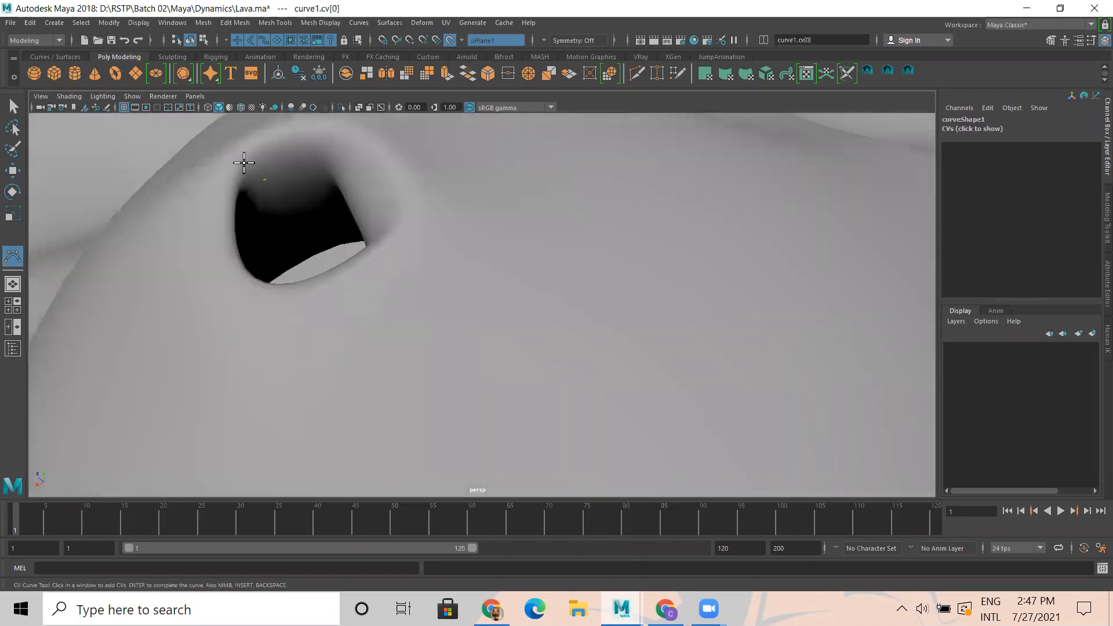
alt+drag(256, 206, 479, 297)
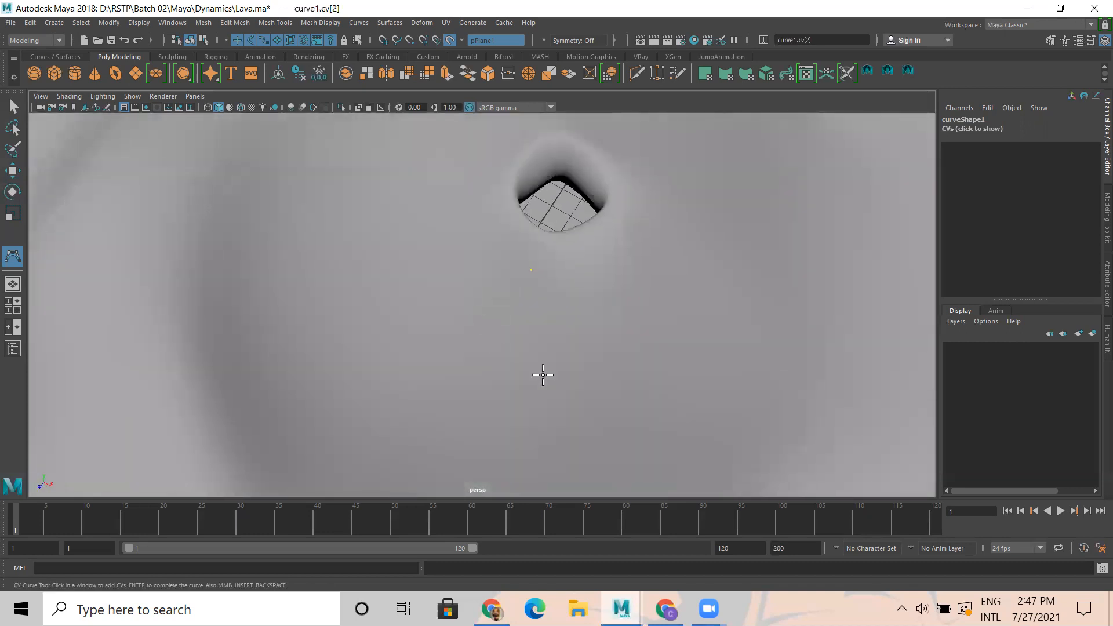
key(4)
mouse_move(566, 277)
alt+mouse_down()
mouse_move(573, 270)
mouse_move(578, 318)
mouse_move(514, 273)
mouse_move(494, 224)
alt+mouse_up()
click(495, 225)
key(6)
mouse_move(509, 266)
alt+middle_down()
mouse_move(531, 330)
mouse_move(493, 253)
alt+middle_up()
alt+drag(493, 254, 470, 261)
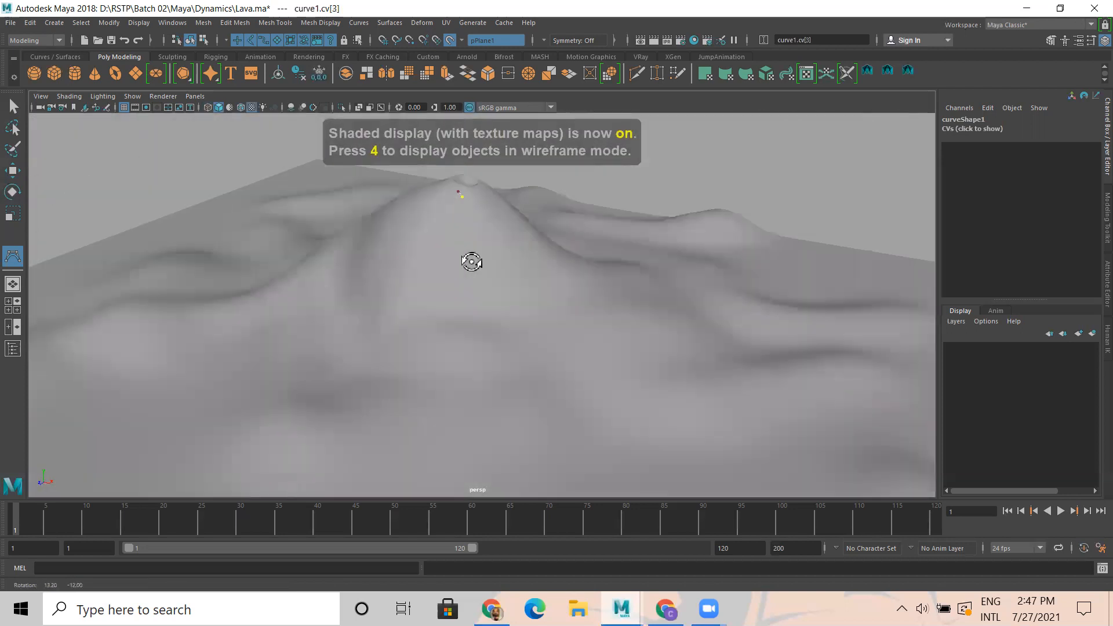
- Continue the CV curve down the volcano's front slope, bending it sideways at the cone's foot and onto the lower terrain
click(469, 211)
click(473, 238)
click(462, 262)
click(446, 316)
click(452, 325)
click(478, 328)
click(497, 329)
click(516, 336)
click(528, 353)
alt+drag(531, 358, 481, 370)
click(490, 378)
click(491, 397)
- Wind the CV curve in S-bends across the lower terrain to its front corner and finish it with the Move tool
alt+middle_drag(506, 381, 520, 302)
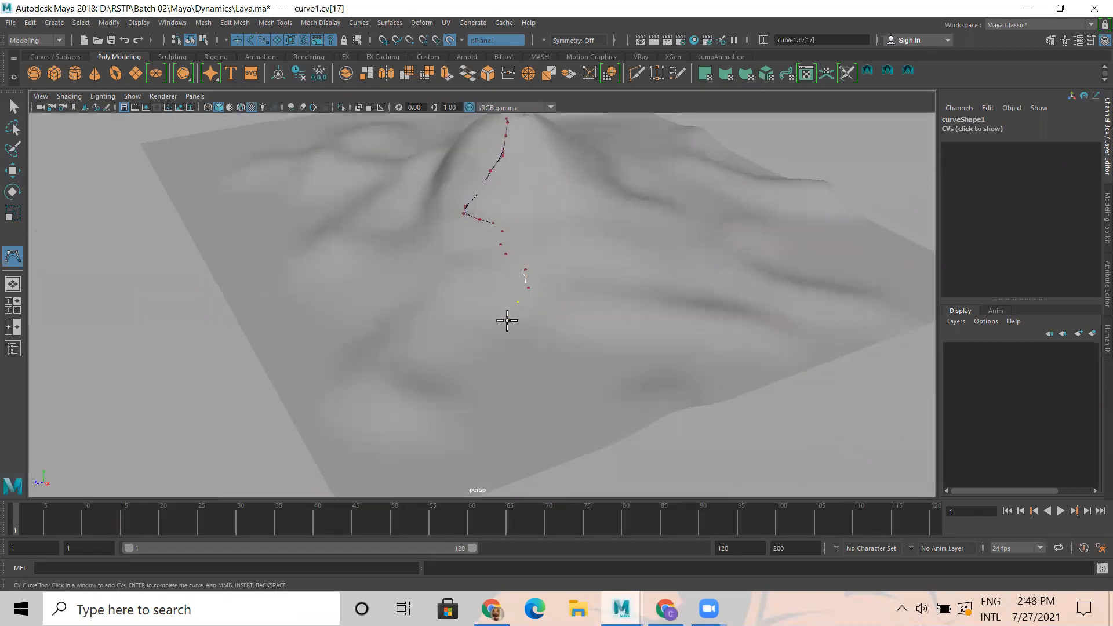
alt+drag(507, 320, 543, 290)
click(548, 279)
click(537, 287)
click(520, 293)
click(517, 300)
click(509, 319)
click(570, 322)
click(581, 336)
click(580, 344)
click(586, 356)
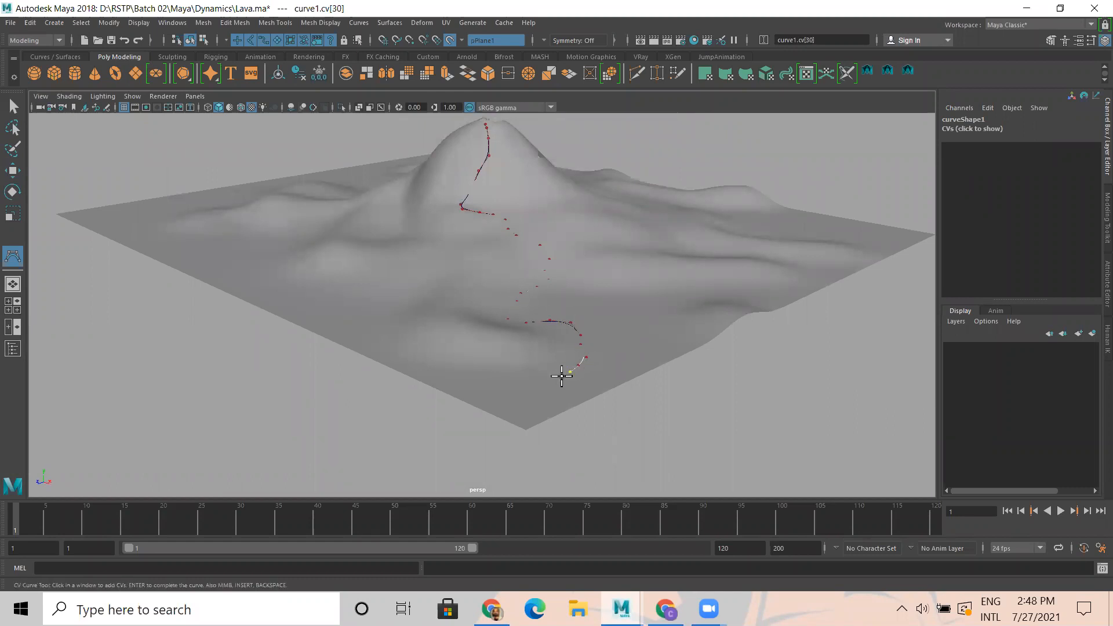
click(547, 390)
key(w)
- Check the curve's path in wireframe, return to textured shading and make the terrain not live
alt+drag(551, 251, 499, 394)
key(4)
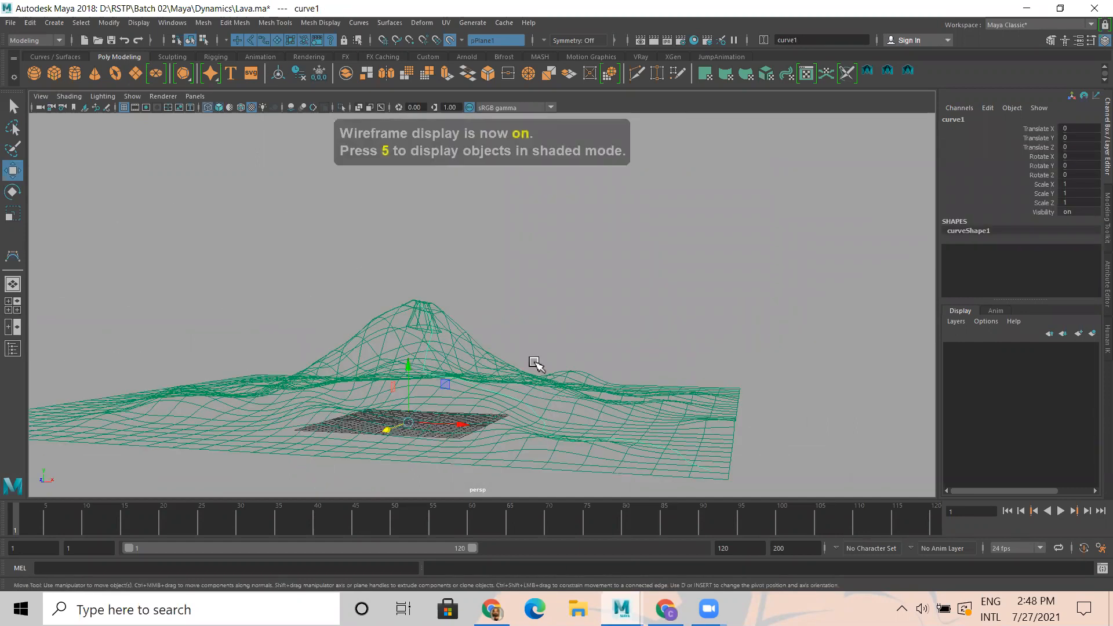
click(492, 336)
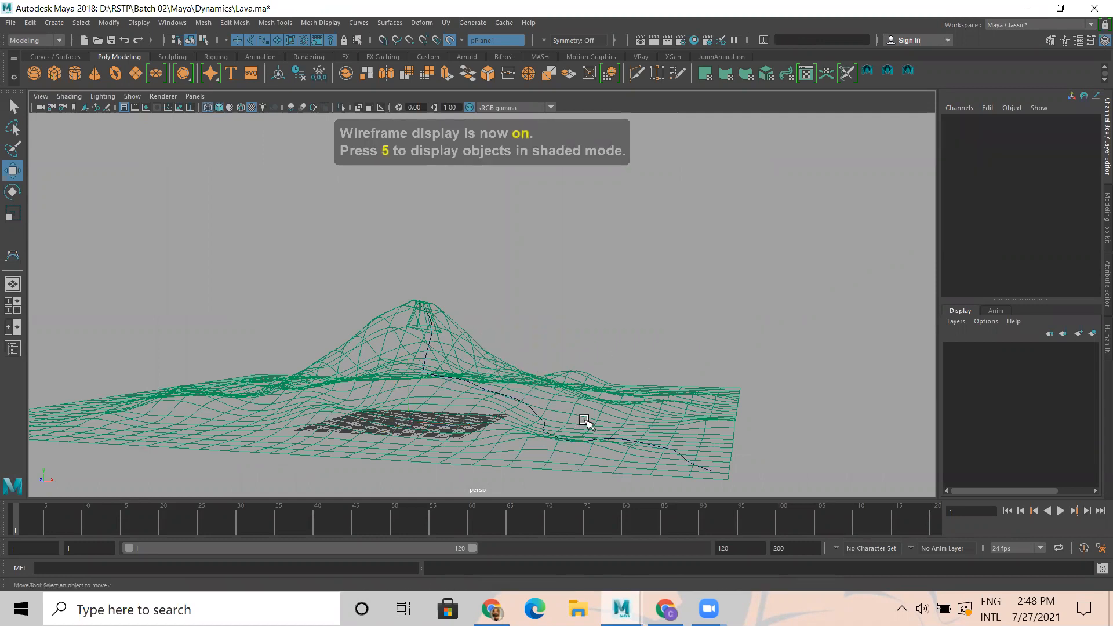
alt+drag(586, 422, 529, 333)
key(6)
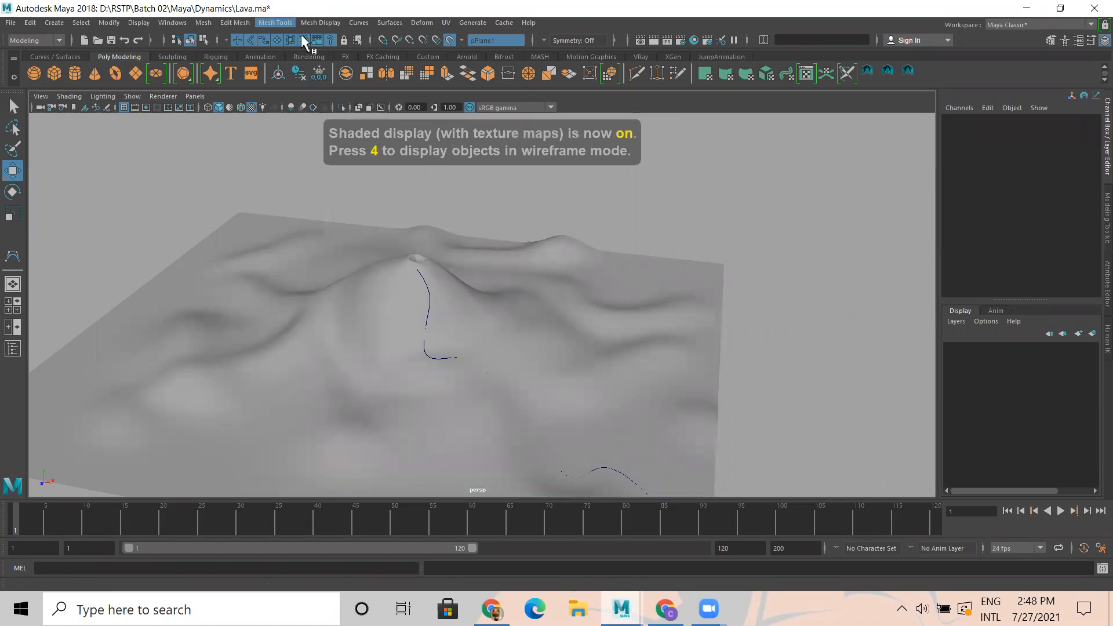
click(109, 23)
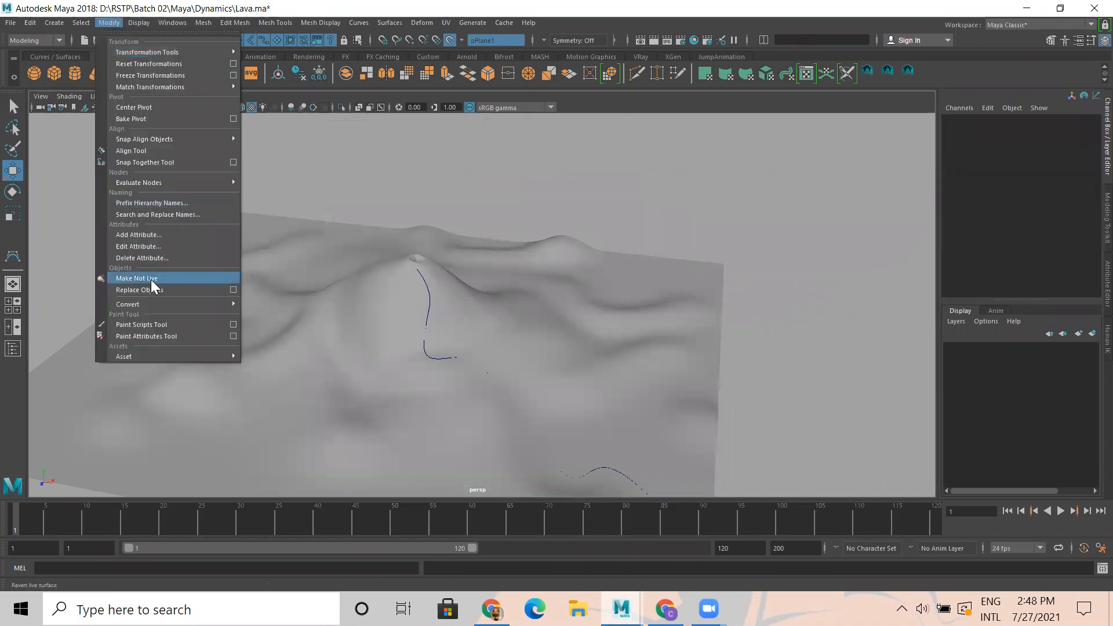
click(156, 278)
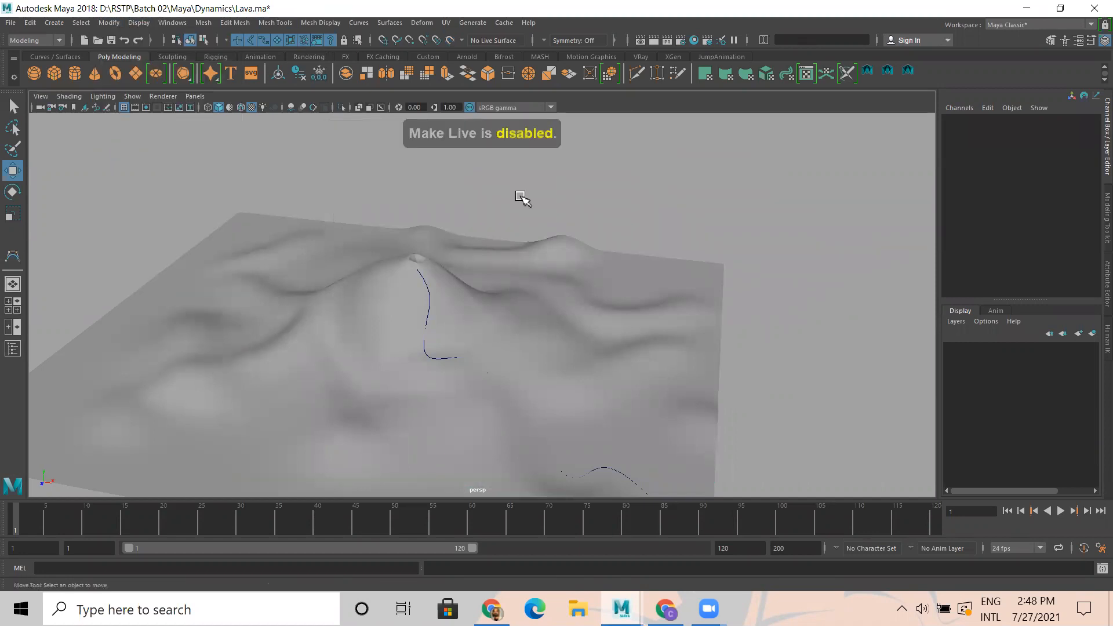
- Select the lava path curve and raise it slightly in Y above the terrain surface
click(489, 311)
alt+drag(455, 332, 379, 322)
click(423, 365)
alt+drag(613, 341, 516, 348)
key(ctrl+z)
alt+drag(457, 383, 491, 372)
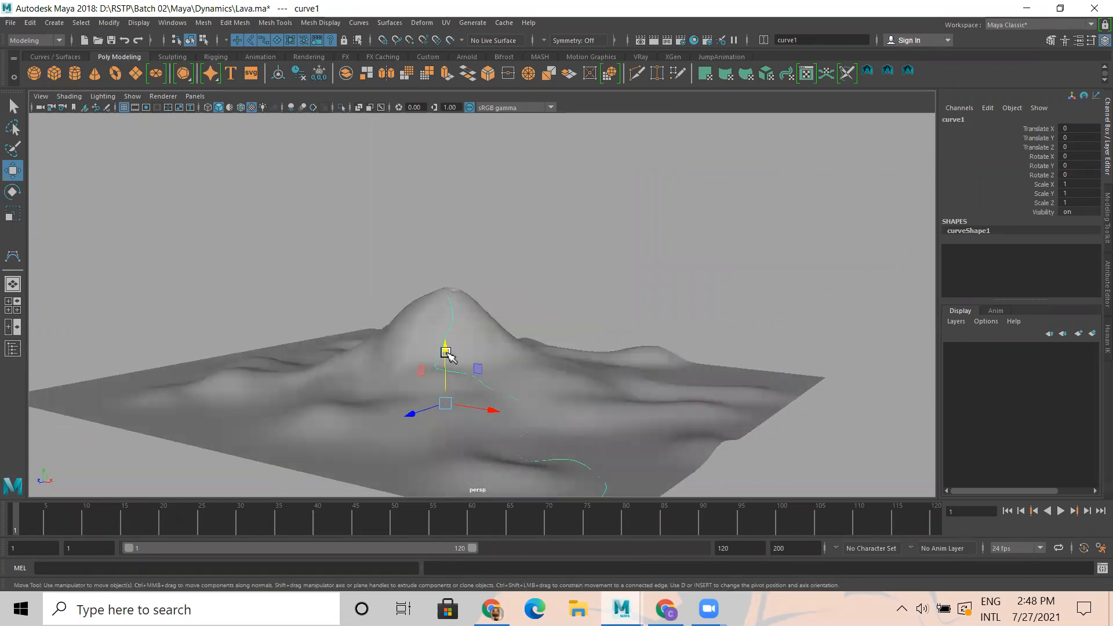
drag(444, 343, 445, 350)
- Put the terrain on a new display layer and set the layer to Reference
click(501, 339)
alt+drag(567, 415, 815, 418)
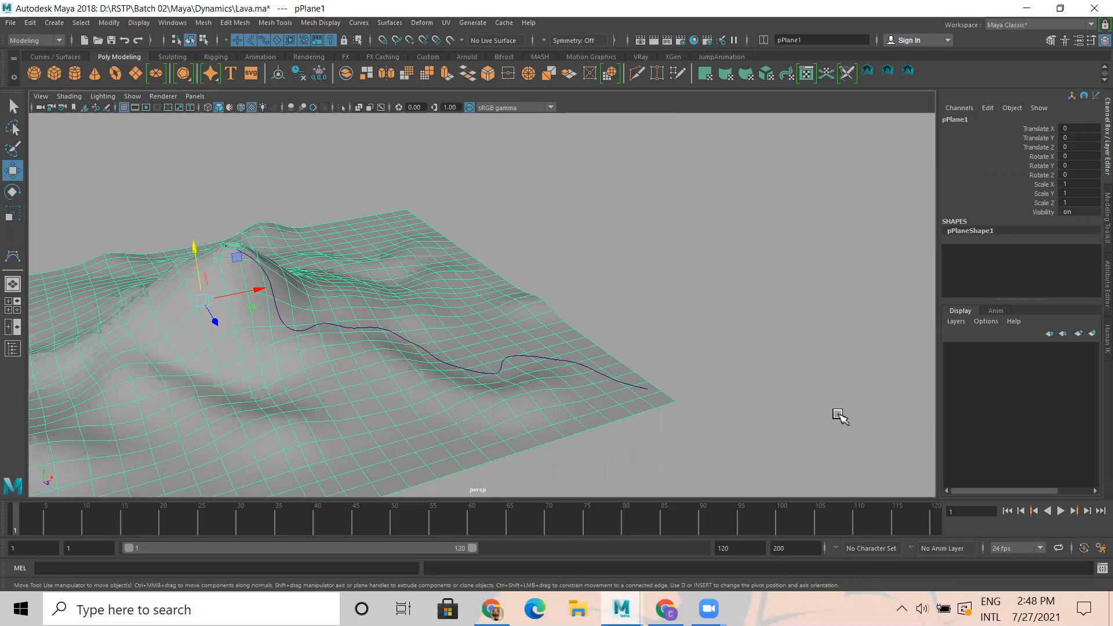
click(1092, 334)
click(977, 349)
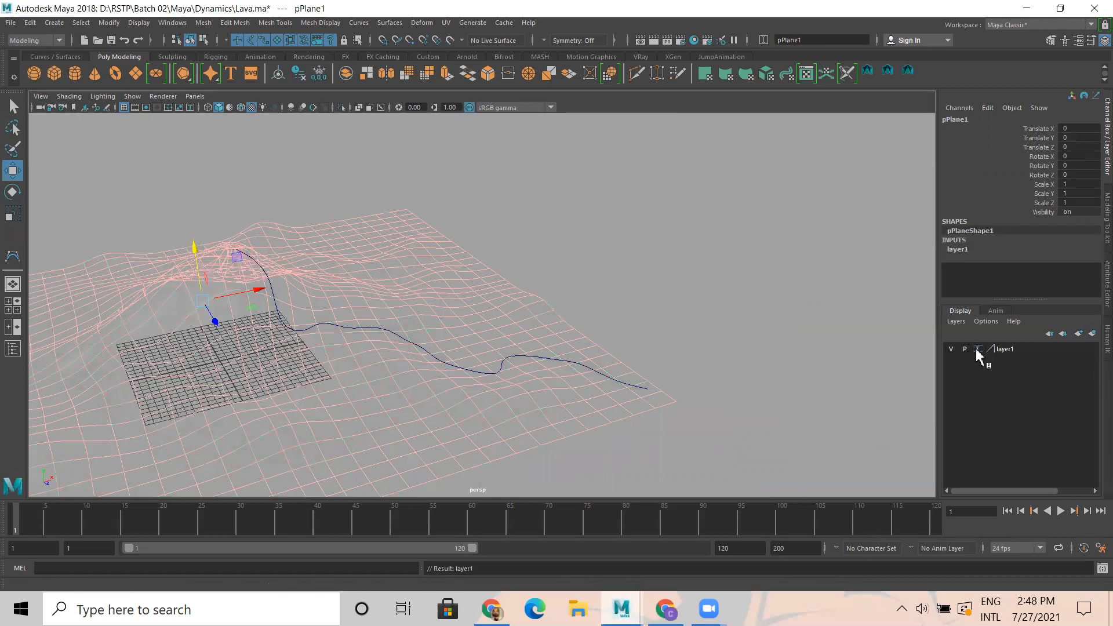
click(977, 349)
click(907, 365)
mouse_move(732, 342)
alt+mouse_down()
mouse_move(506, 321)
mouse_move(558, 280)
alt+mouse_up()
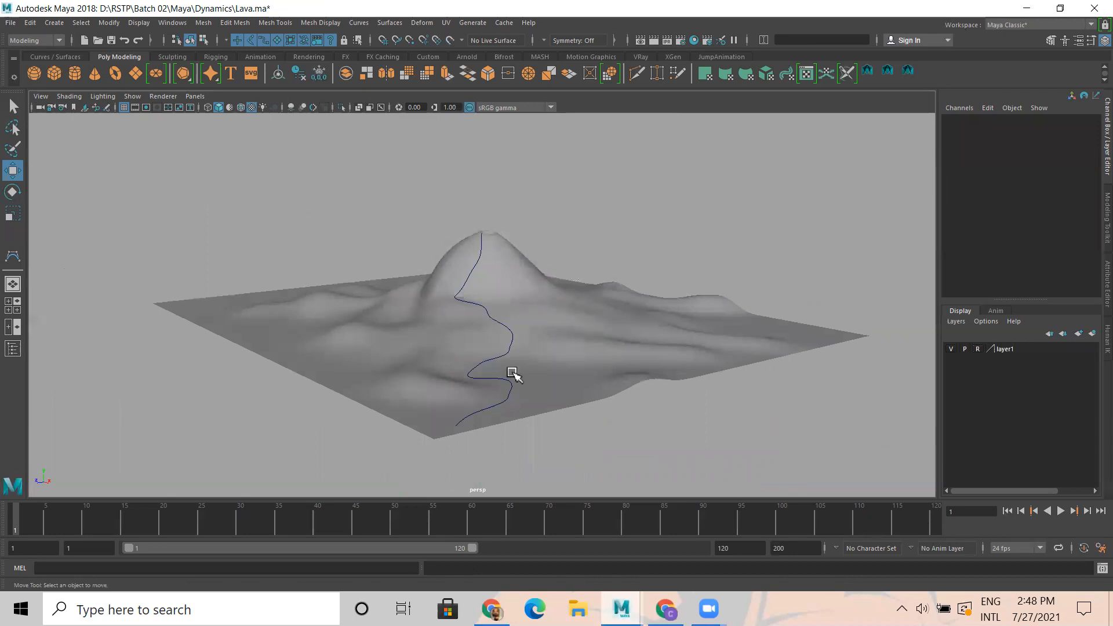
alt+drag(512, 372, 430, 337)
scroll(631, 353, up, 5)
alt+middle_drag(352, 284, 370, 317)
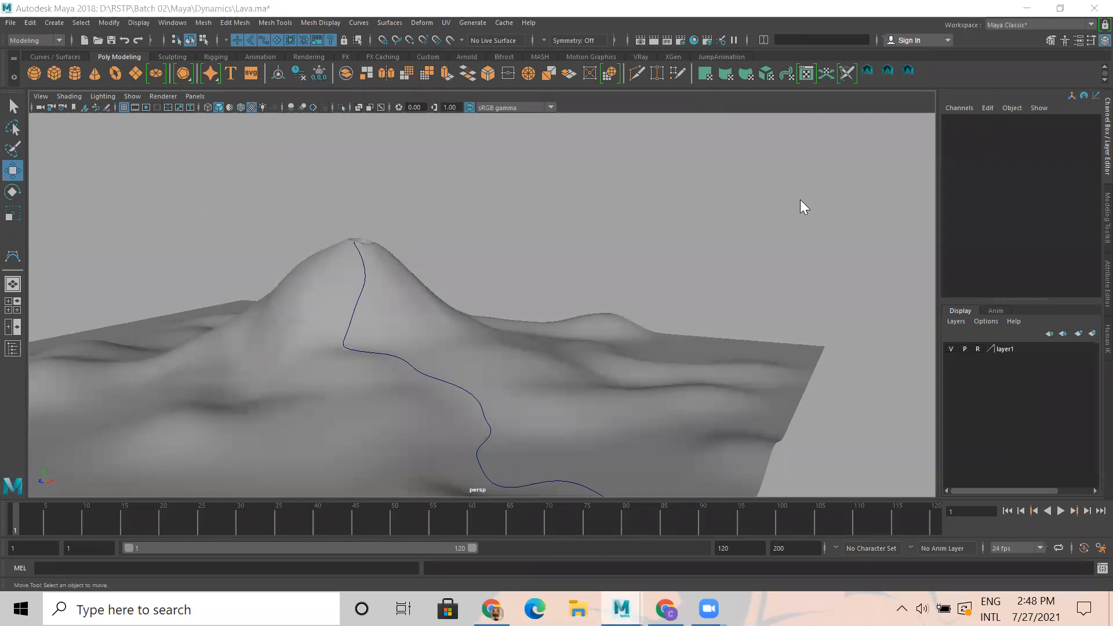
- Select the lava path curve and, with the FX menu set active, apply a Create Curve Flow effect to it
click(366, 294)
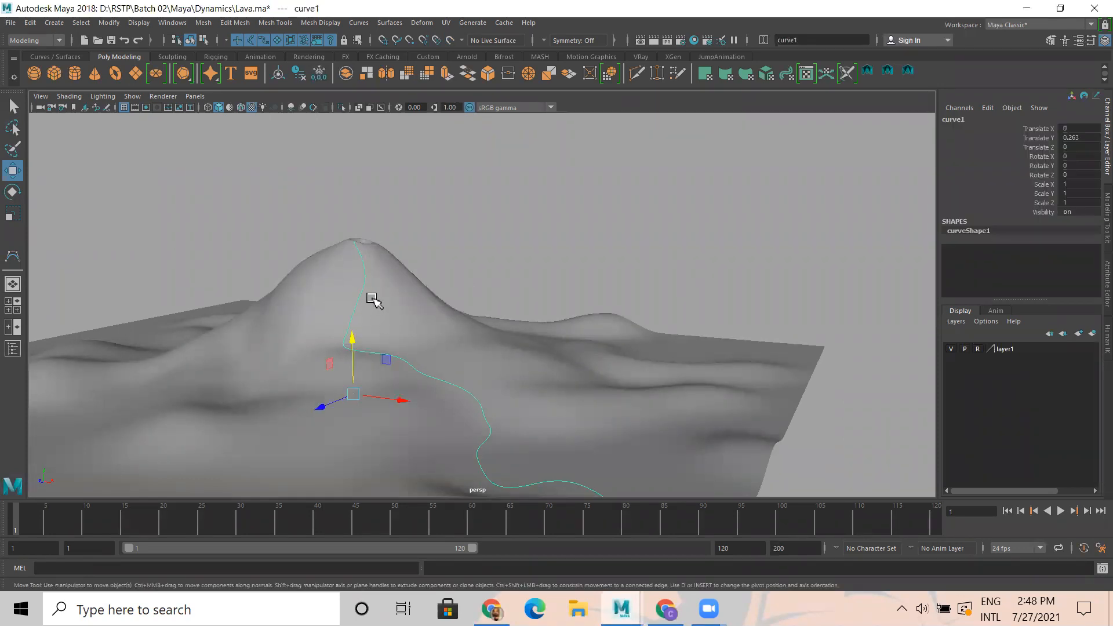
click(39, 37)
click(25, 87)
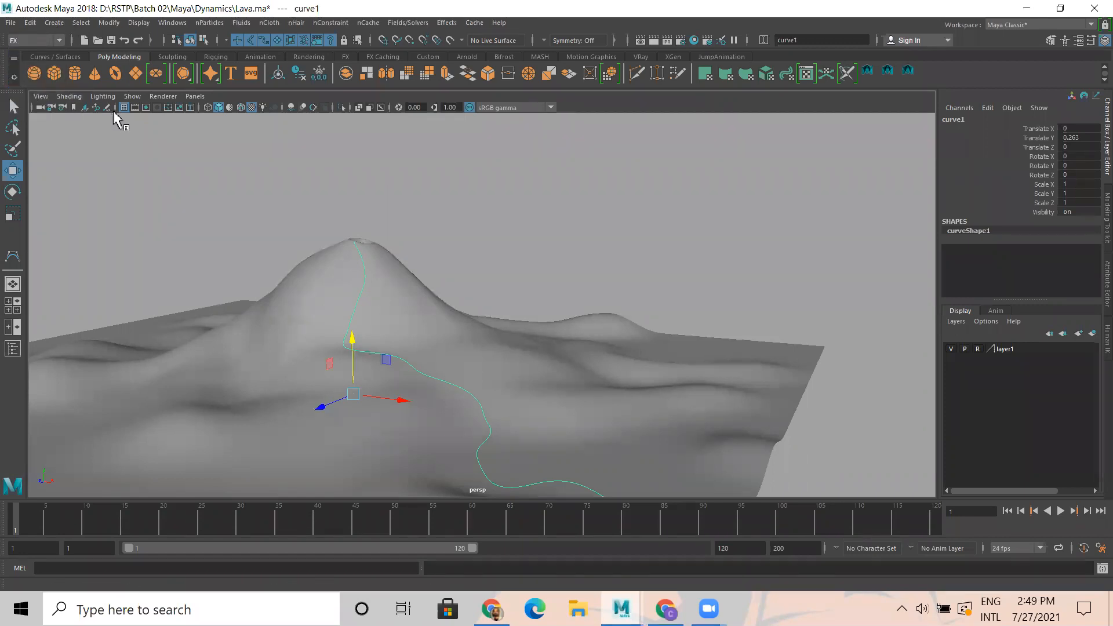
click(447, 23)
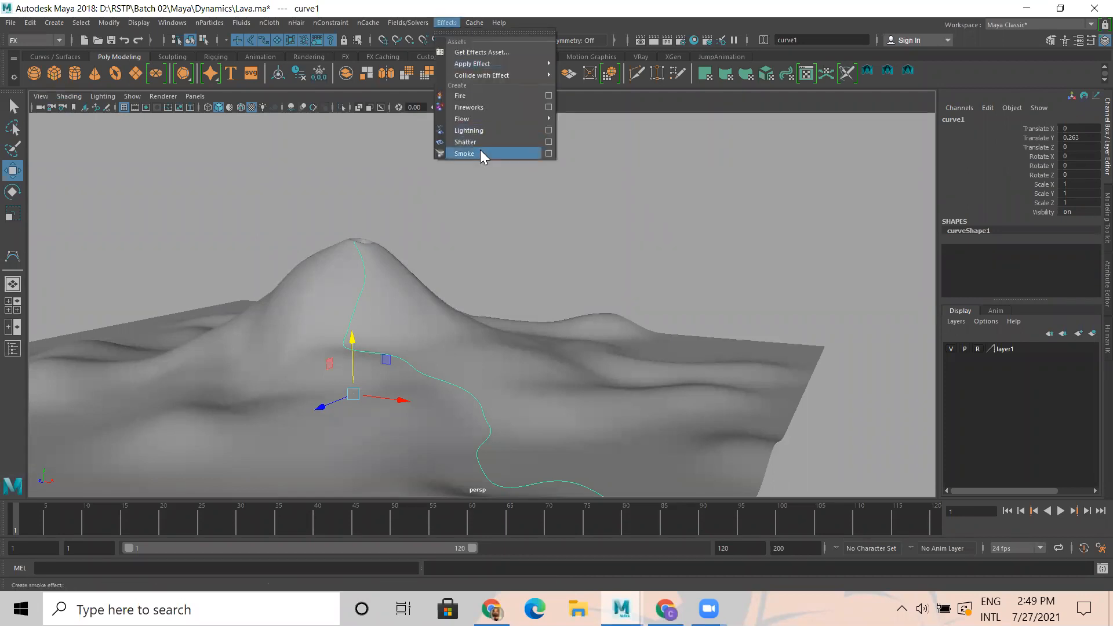
mouse_move(462, 118)
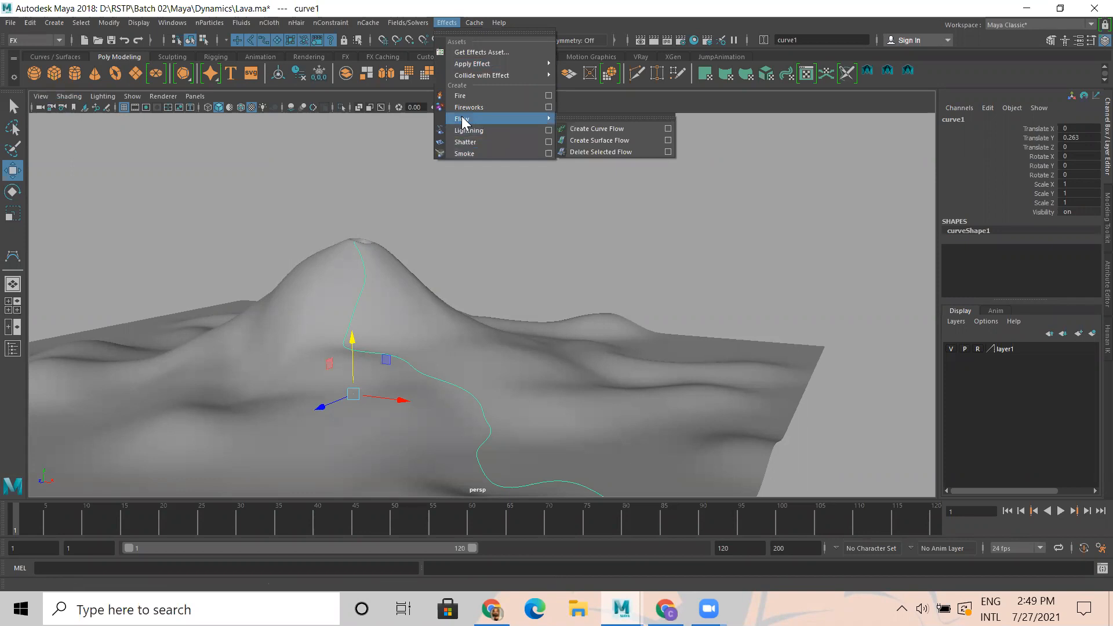
click(601, 129)
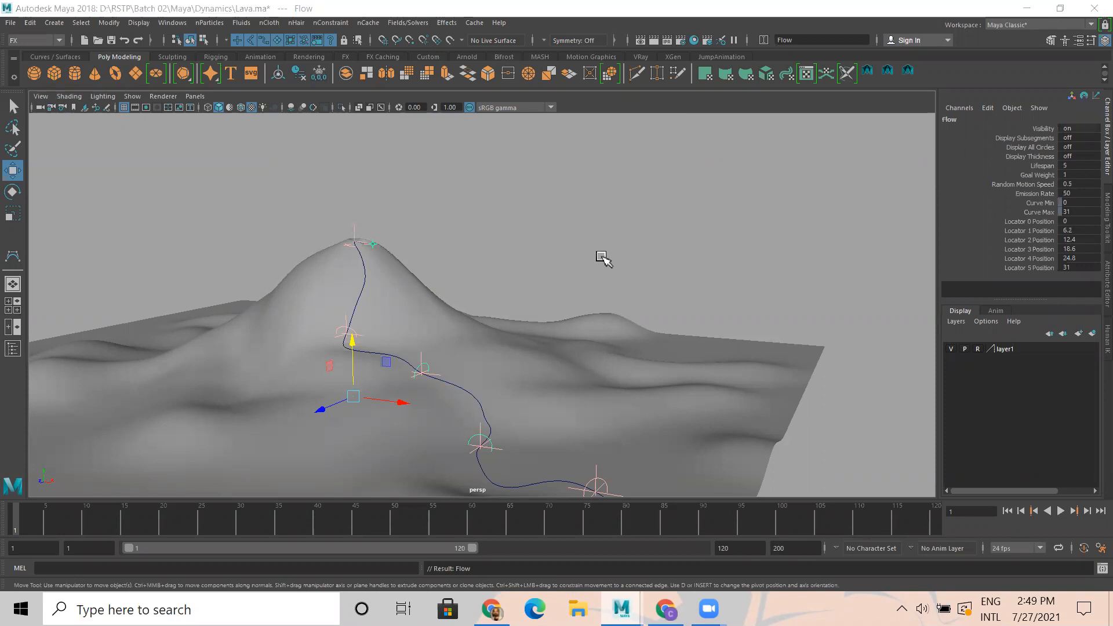
- Examine the flow locators along the whole curve, from the crater to the terrain's front corner, in wireframe and textured shading
alt+drag(524, 282, 428, 263)
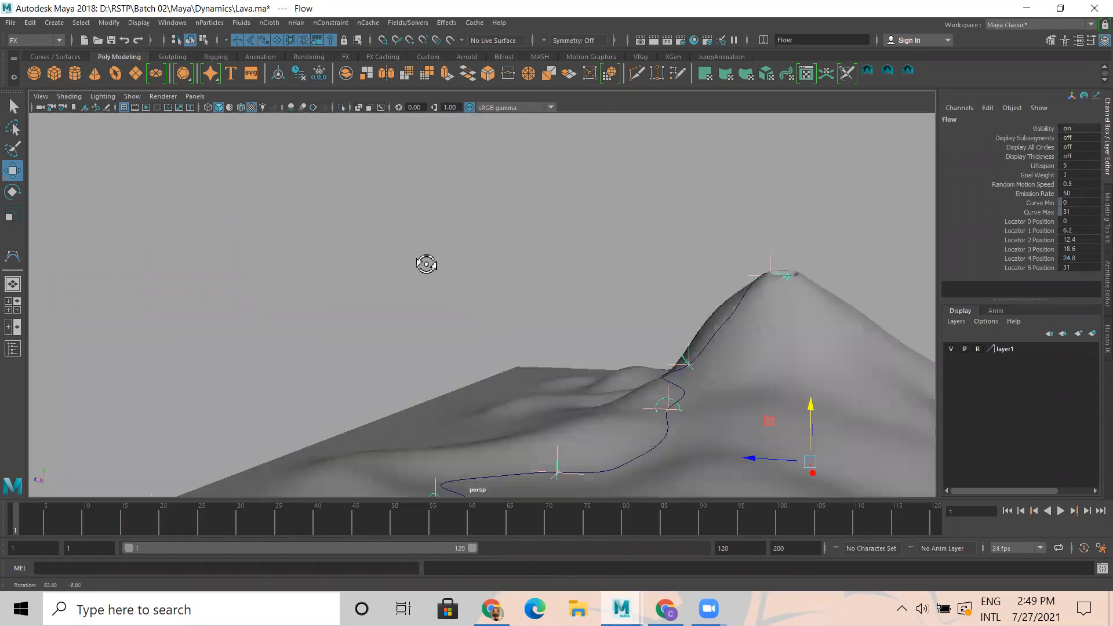
alt+drag(531, 301, 622, 318)
key(4)
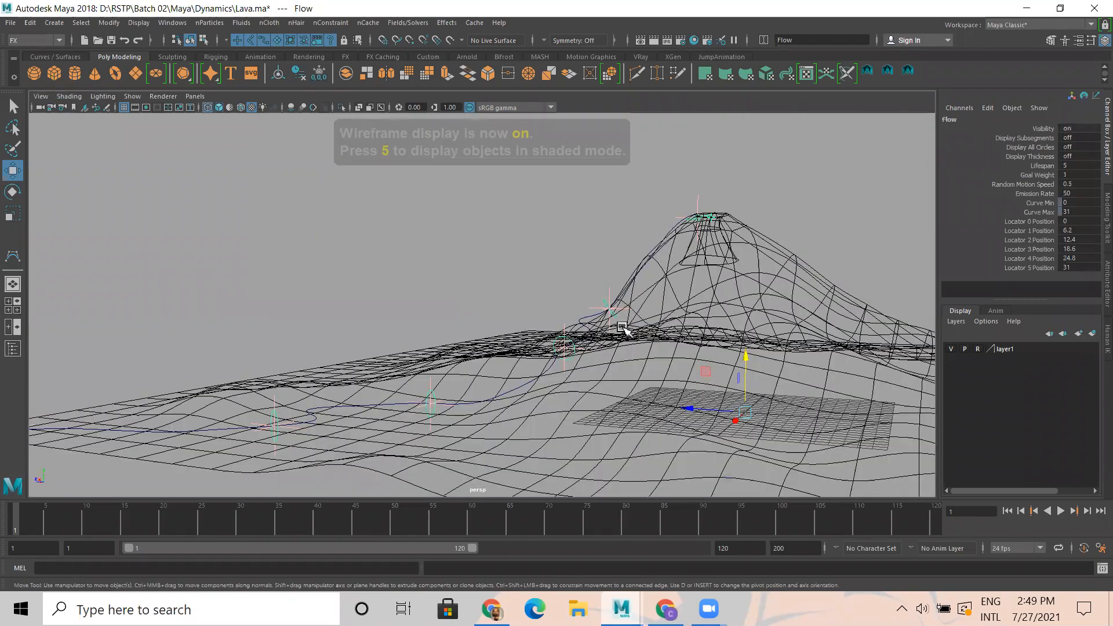
alt+drag(500, 356, 355, 288)
alt+middle_drag(355, 288, 414, 336)
alt+drag(320, 290, 340, 276)
alt+right_drag(341, 276, 268, 240)
mouse_move(309, 309)
alt+mouse_down()
mouse_move(257, 294)
mouse_move(226, 365)
mouse_move(236, 297)
mouse_move(340, 348)
mouse_move(363, 249)
alt+mouse_up()
key(6)
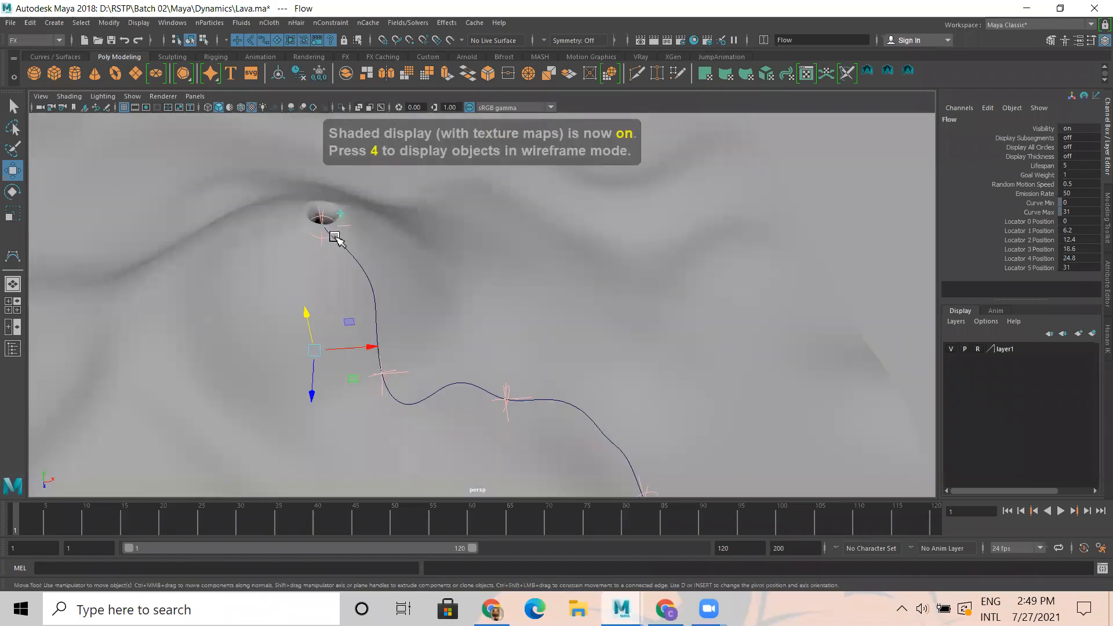
alt+right_drag(641, 462, 519, 388)
alt+middle_drag(518, 389, 473, 230)
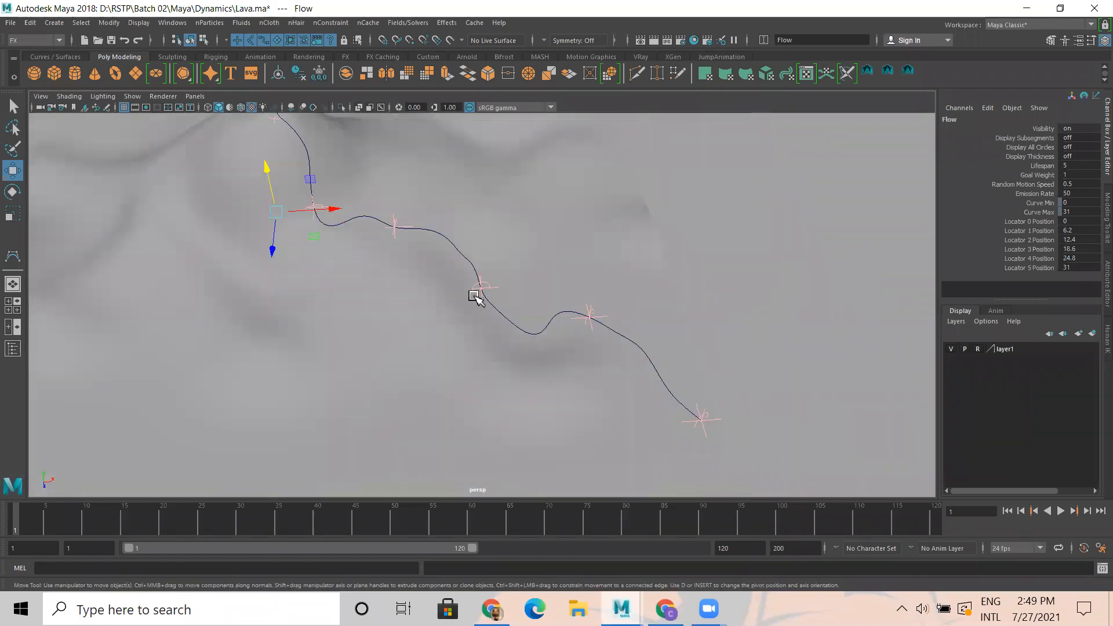
alt+middle_drag(536, 343, 579, 430)
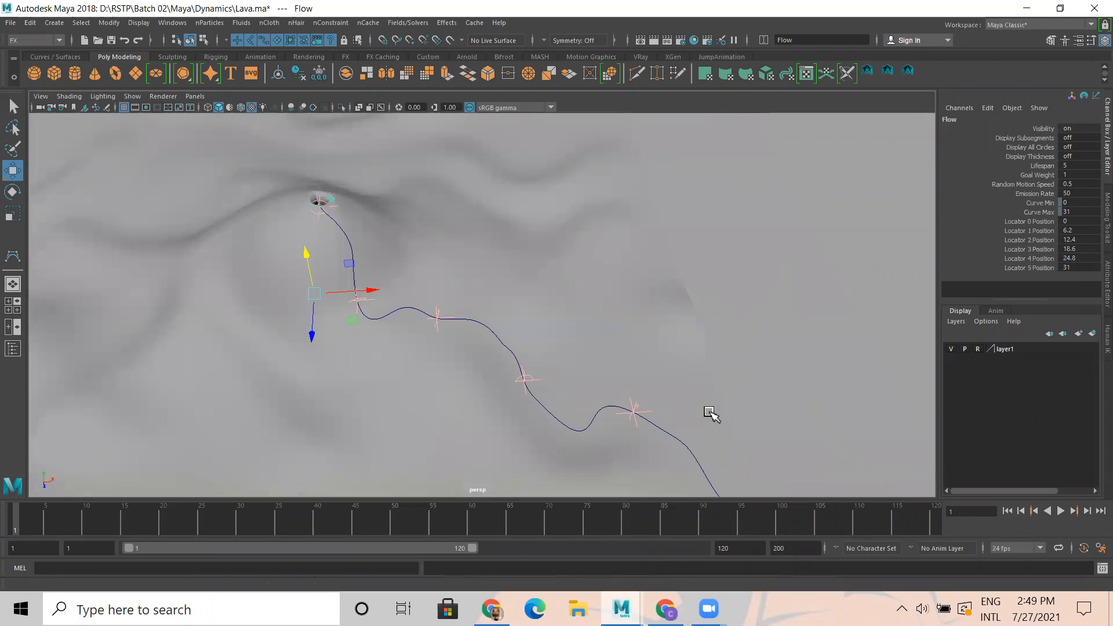
alt+middle_drag(707, 412, 622, 368)
alt+right_drag(621, 368, 551, 372)
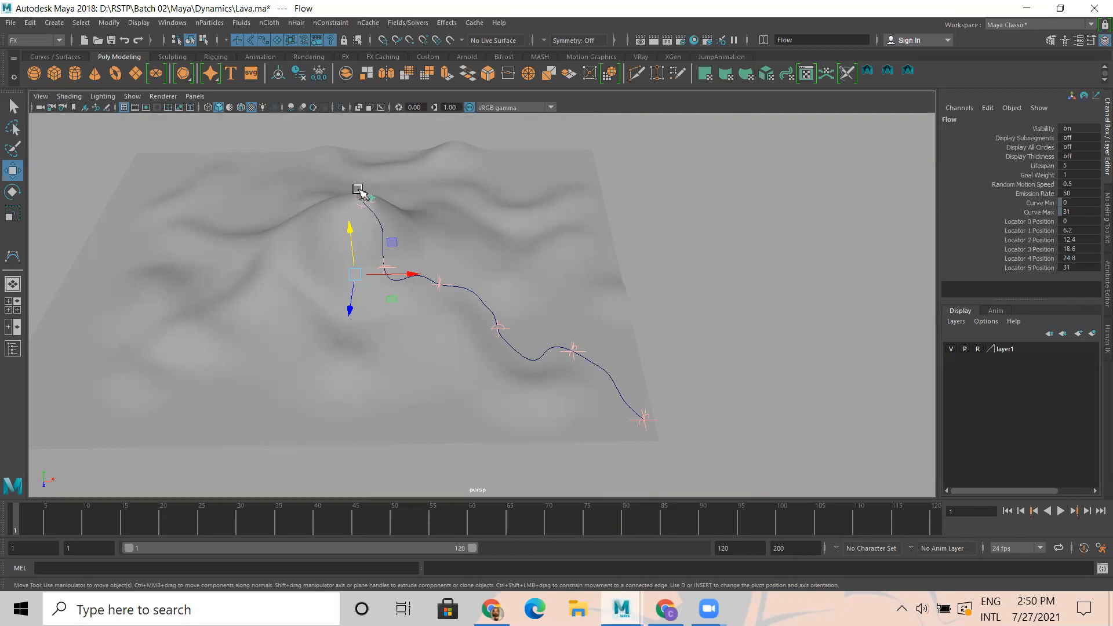
- Extend the playback range to frame 200, play the particle flow in wireframe and stop it at frame 164
key(4)
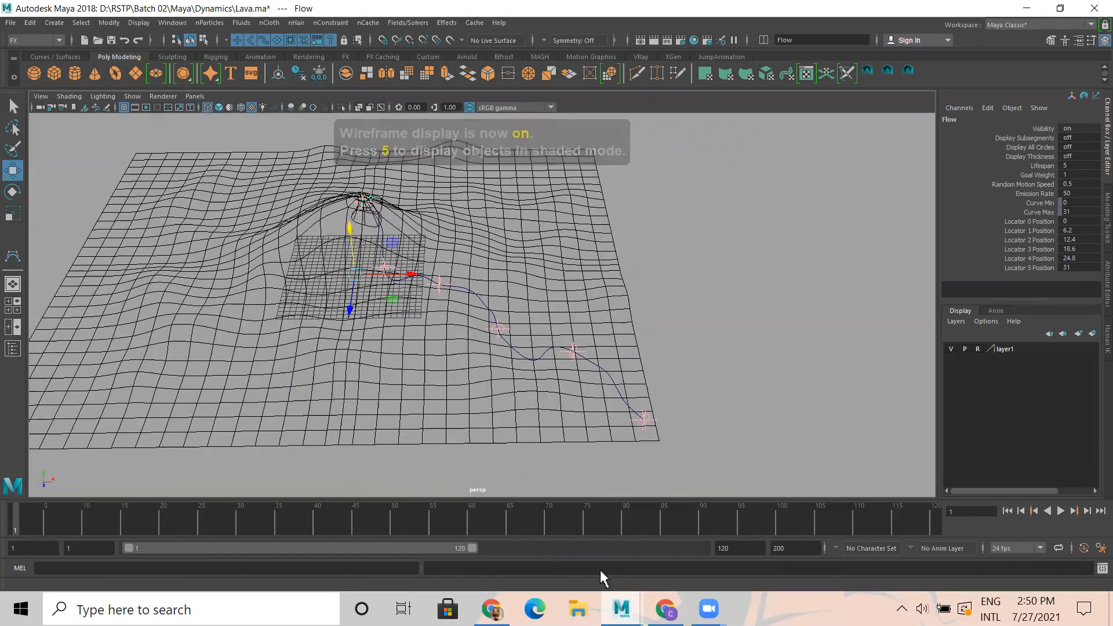
drag(472, 547, 730, 556)
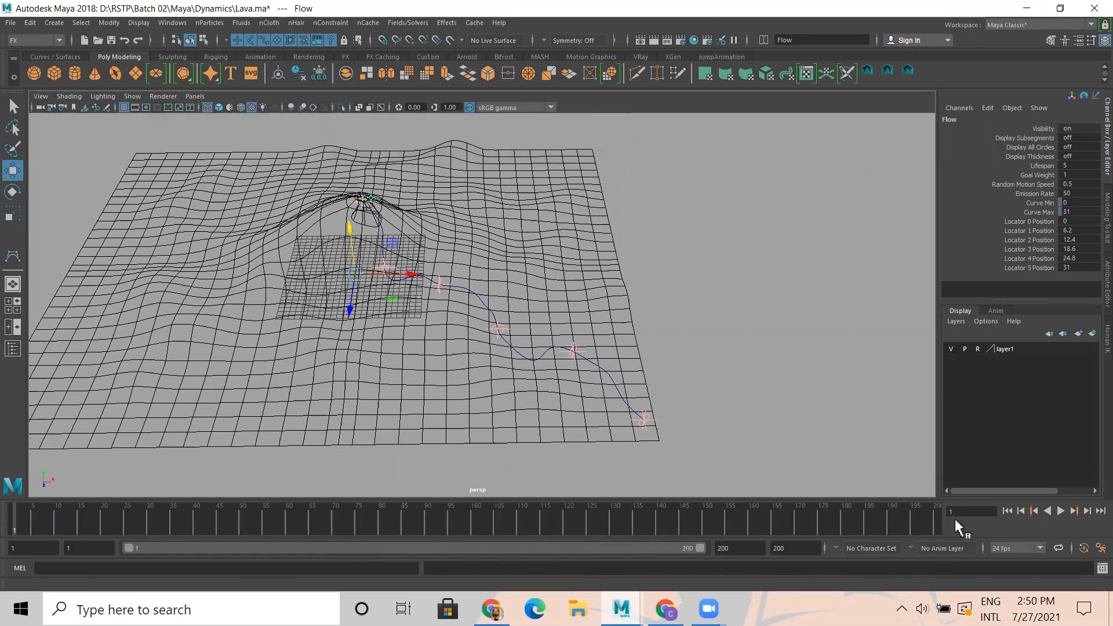
click(1060, 511)
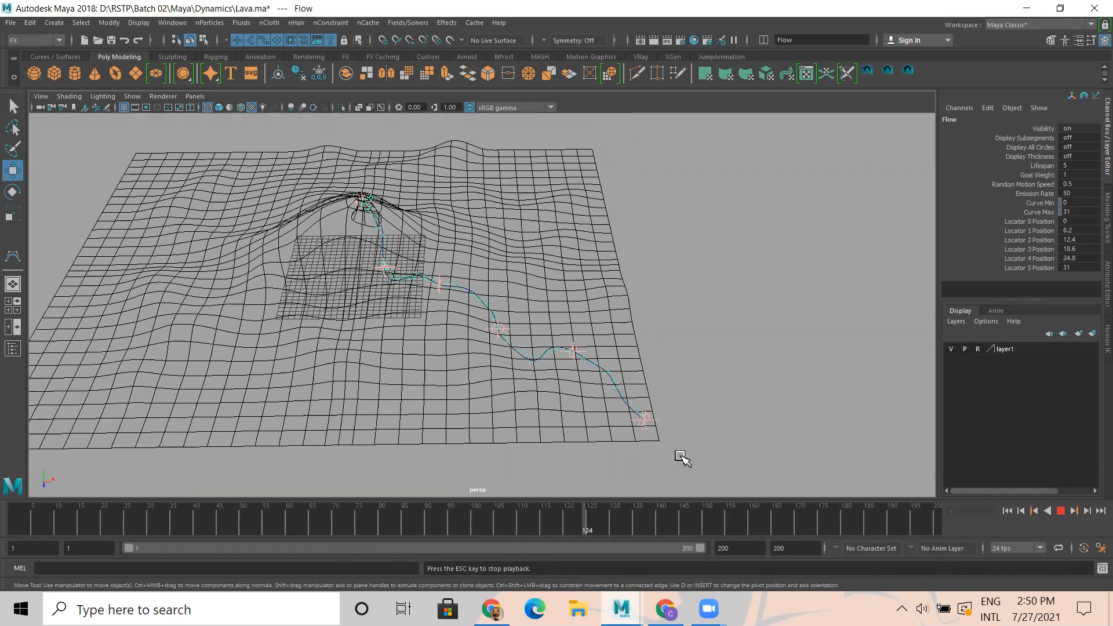
click(1060, 511)
- Inspect the emitted particles along the curve up close and from several angles
alt+drag(626, 377, 464, 266)
alt+right_drag(833, 471, 909, 475)
alt+drag(447, 449, 510, 421)
alt+drag(444, 300, 455, 405)
alt+right_drag(455, 406, 715, 412)
alt+drag(715, 412, 725, 390)
alt+right_drag(725, 390, 144, 427)
alt+drag(144, 427, 399, 400)
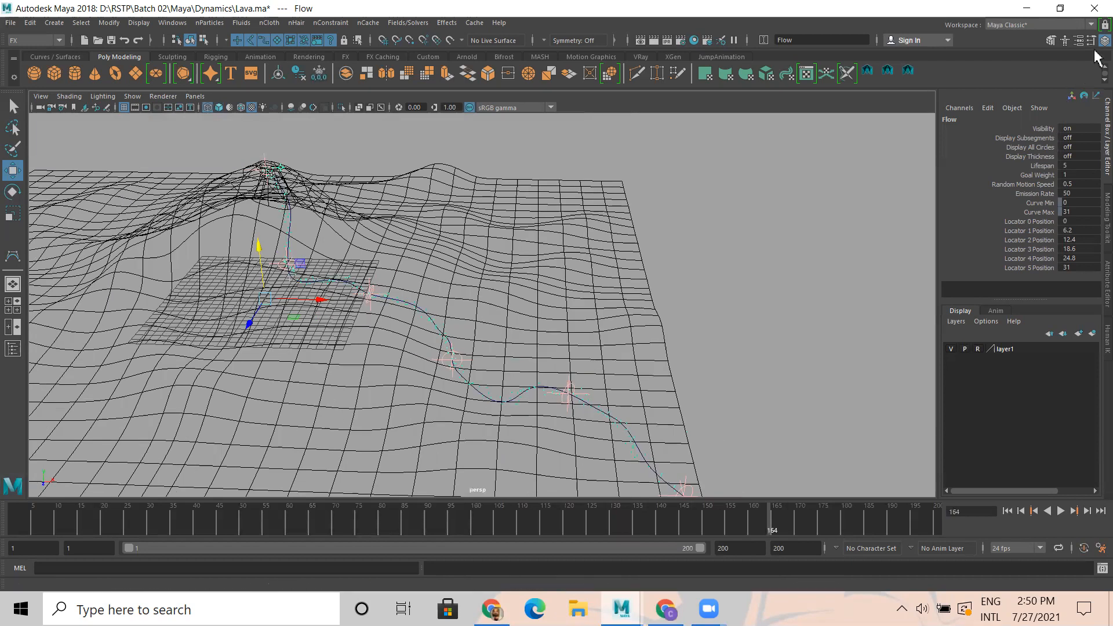
- Select the flow particles and set the Particle Render Type of Flow_particleShape to Blobby Surface (s/w)
click(1078, 39)
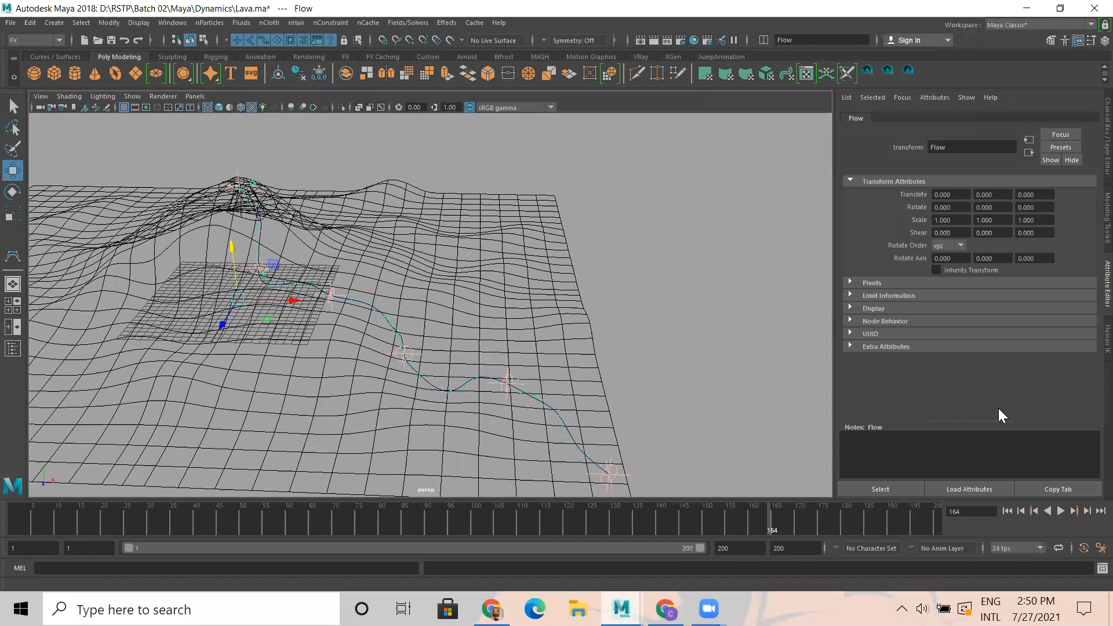
click(374, 318)
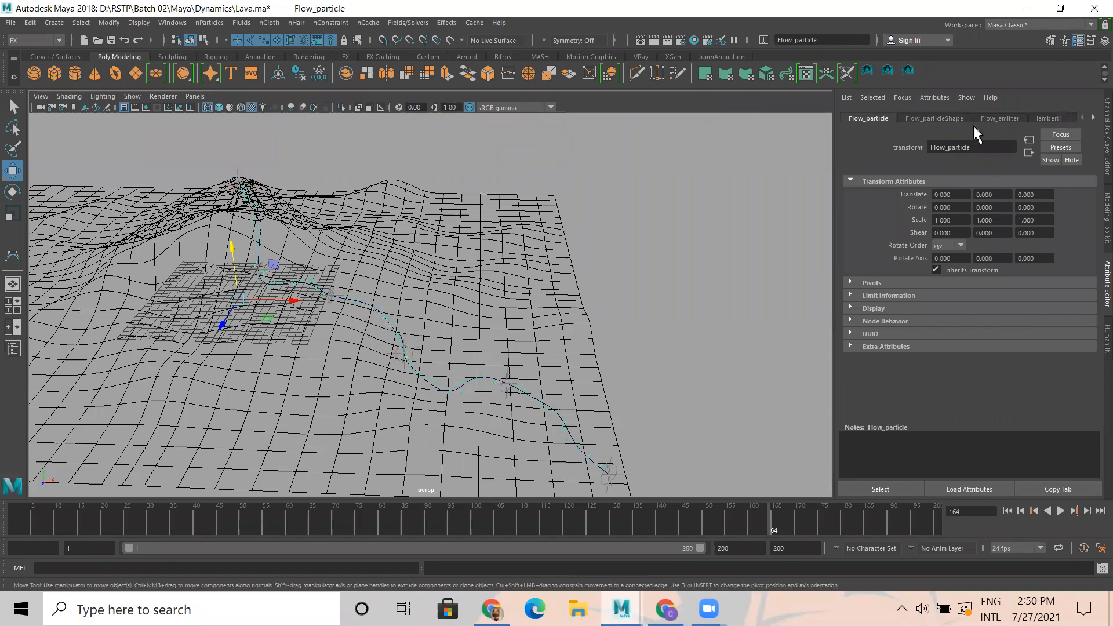
click(934, 119)
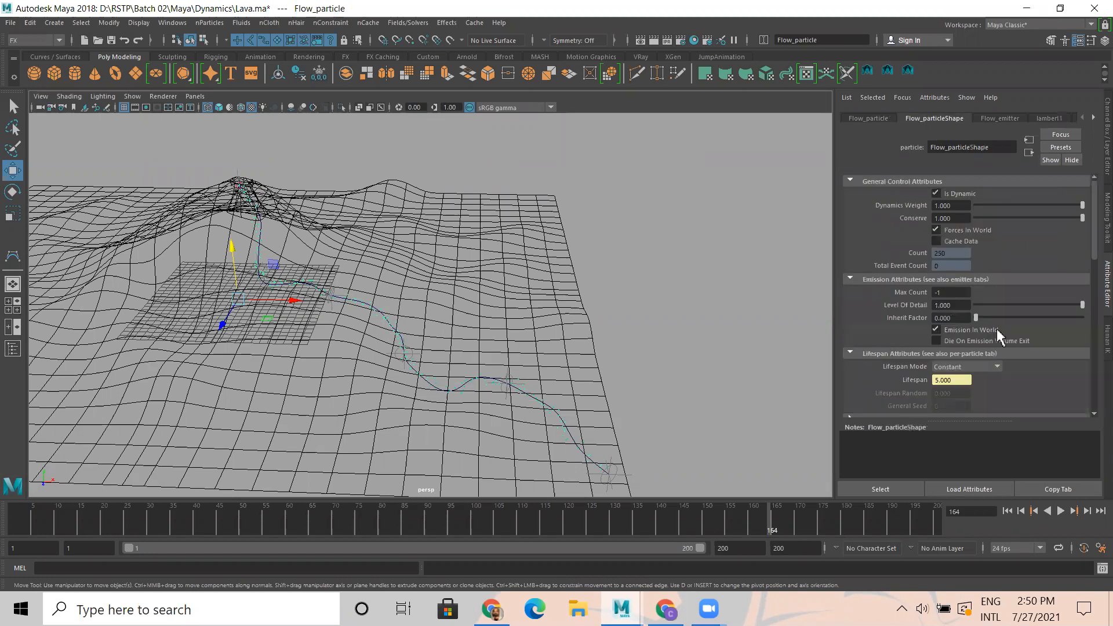
scroll(1073, 364, down, 3)
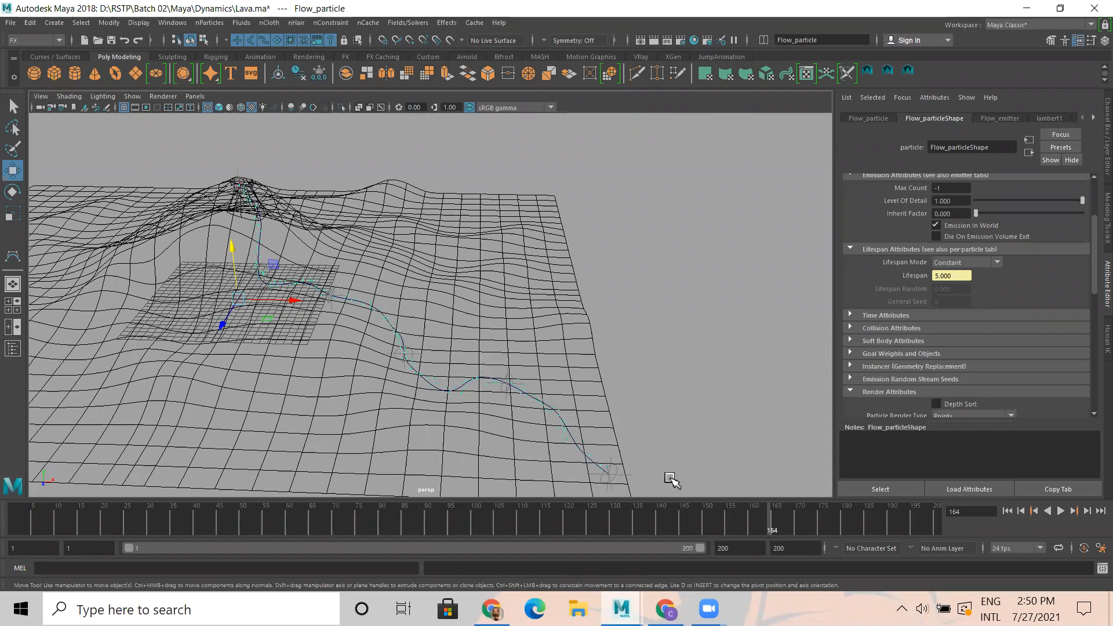
scroll(1079, 327, down, 3)
scroll(1072, 344, down, 3)
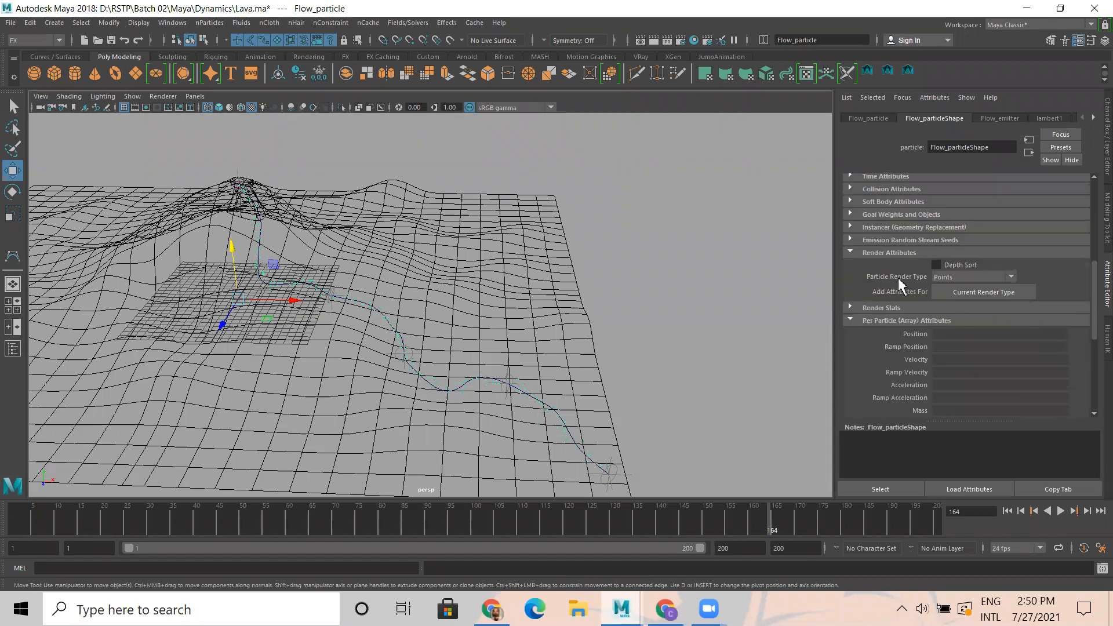
click(972, 277)
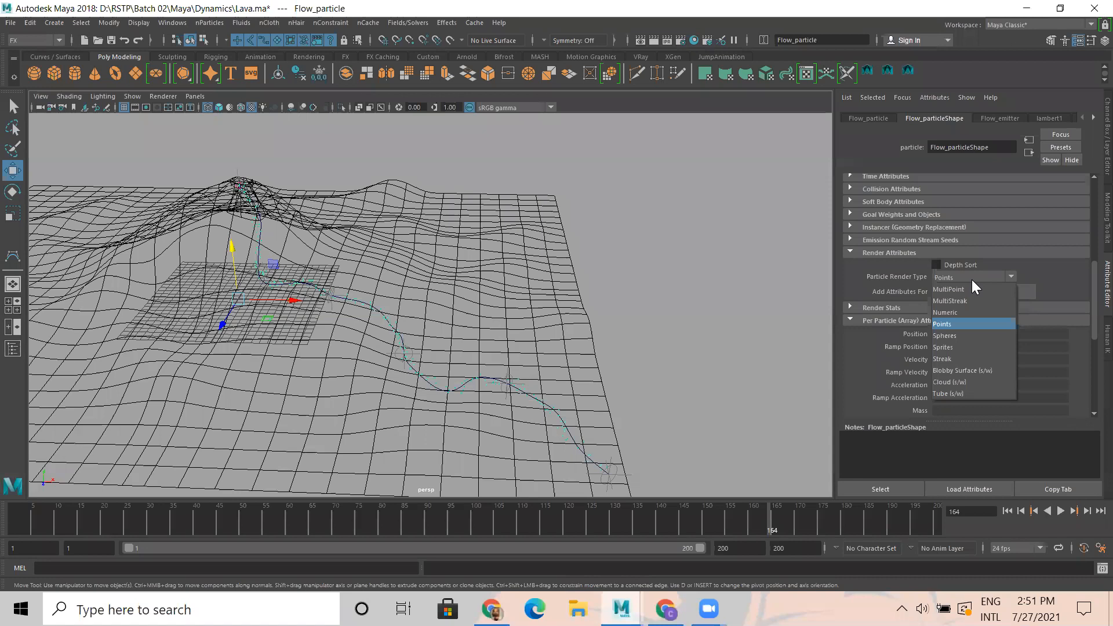
click(970, 368)
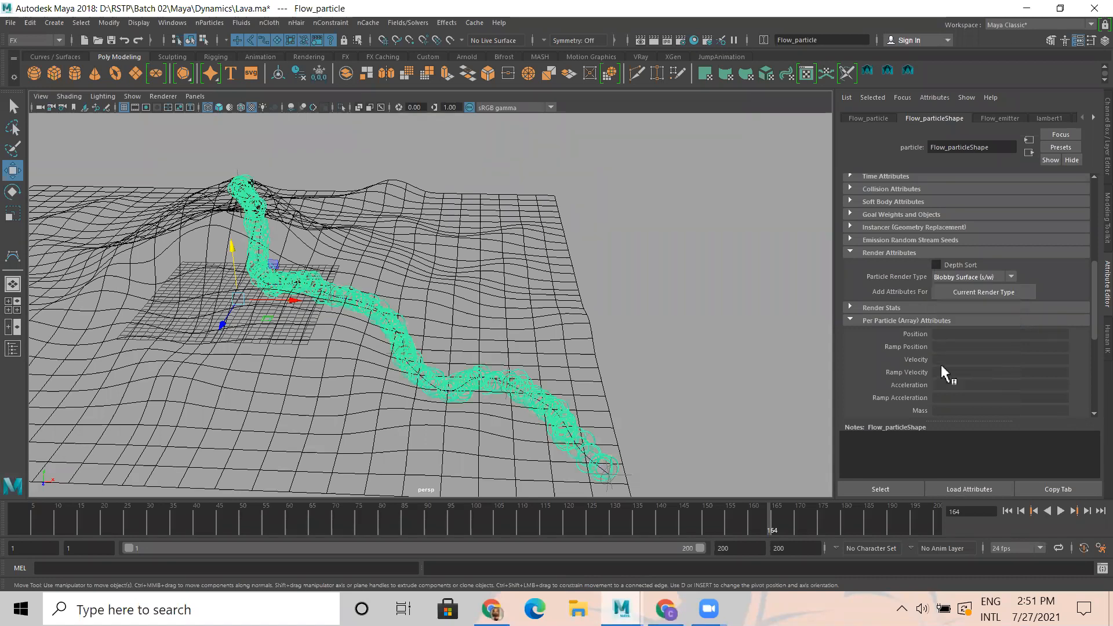
- Deselect the particles and inspect the blobby lava stream in textured shading from a low, close angle
click(647, 132)
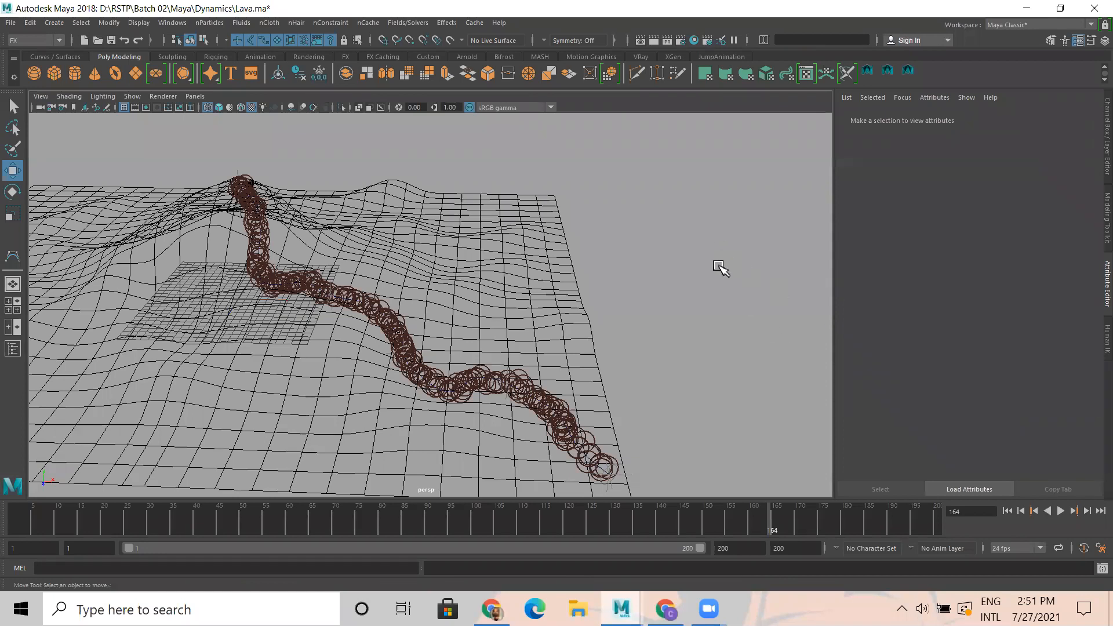
key(6)
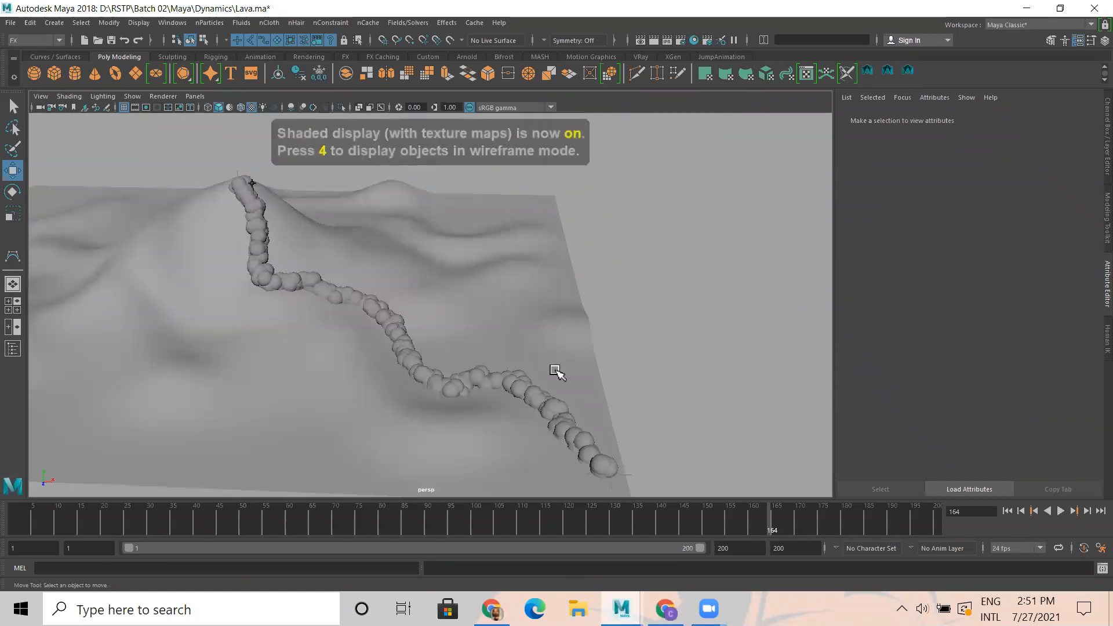
alt+drag(457, 355, 534, 392)
alt+drag(465, 365, 638, 434)
scroll(638, 434, up, 5)
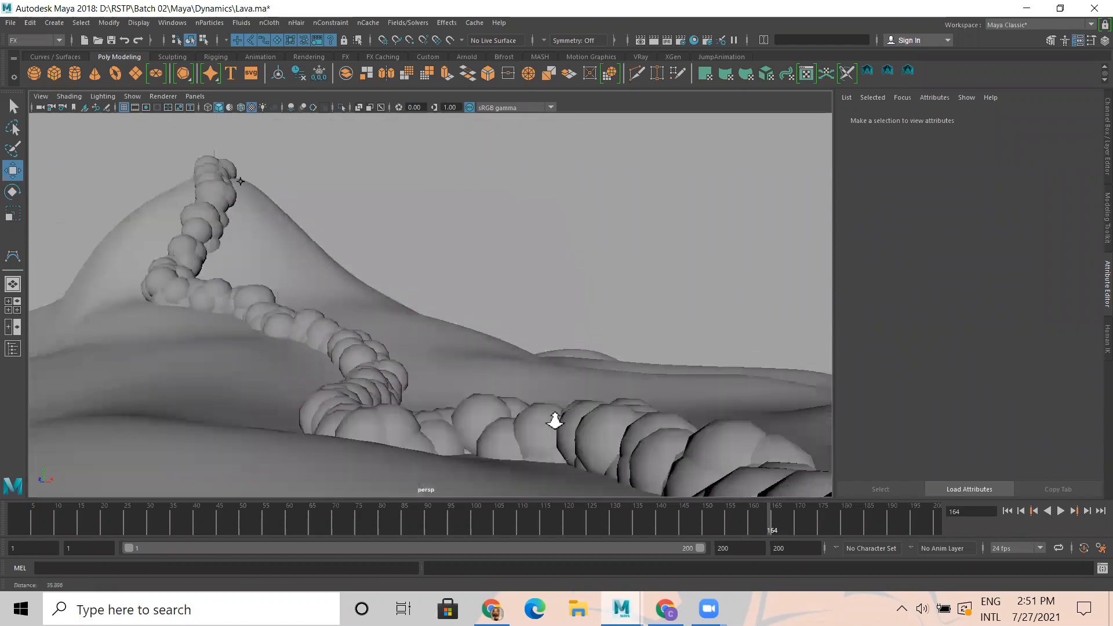
- Turn on the resolution gate and frame the volcano with the lava stream running into the foreground
click(145, 105)
mouse_move(281, 213)
alt+right_down()
mouse_move(292, 219)
mouse_move(258, 201)
mouse_move(280, 211)
alt+right_up()
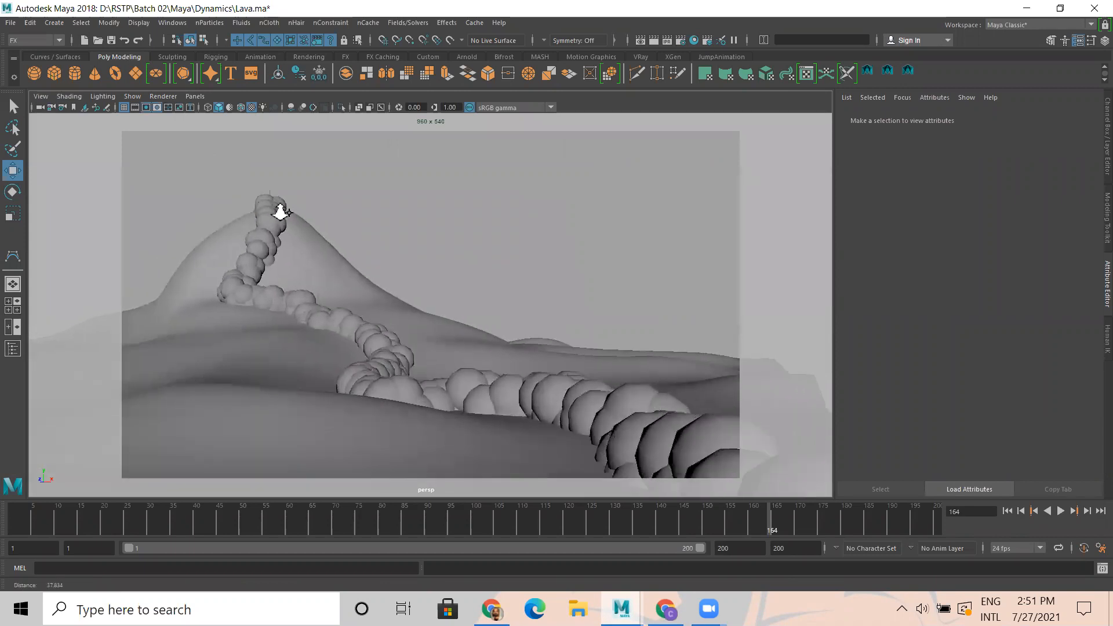
alt+drag(279, 219, 283, 223)
alt+middle_drag(284, 223, 282, 206)
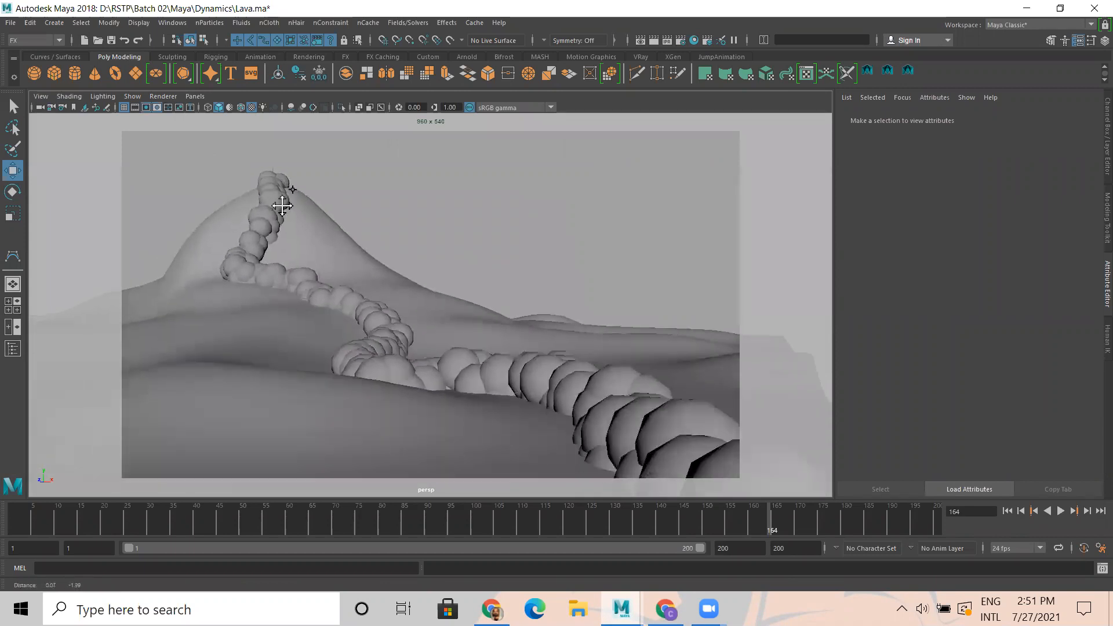
alt+drag(303, 219, 323, 218)
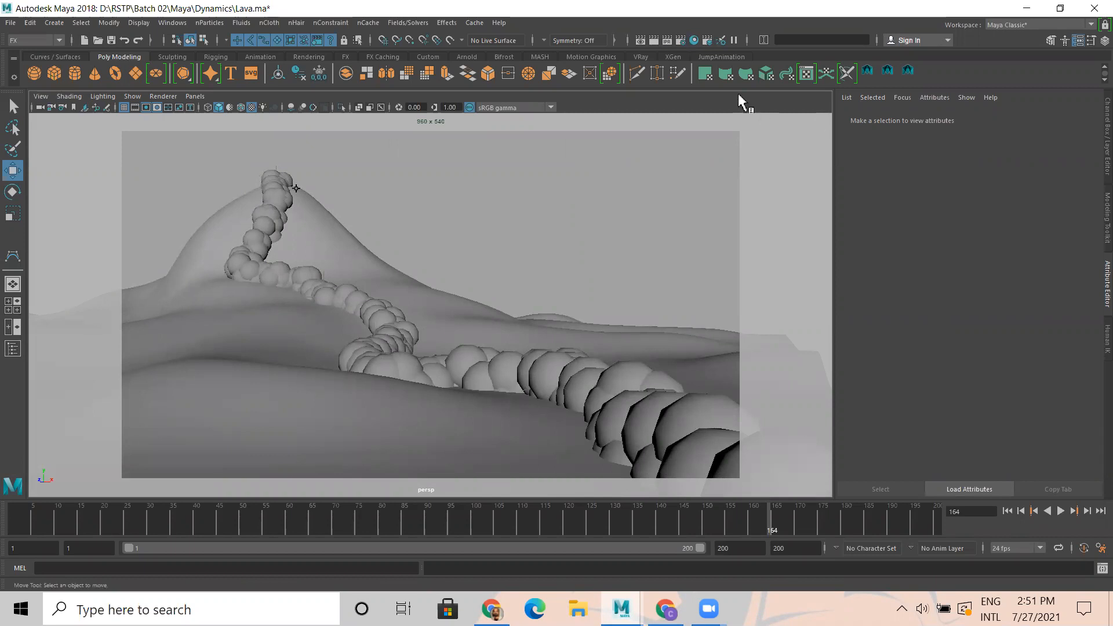
- Render the current frame with Maya Software, close the Render View and bring back the Channel Box
click(653, 39)
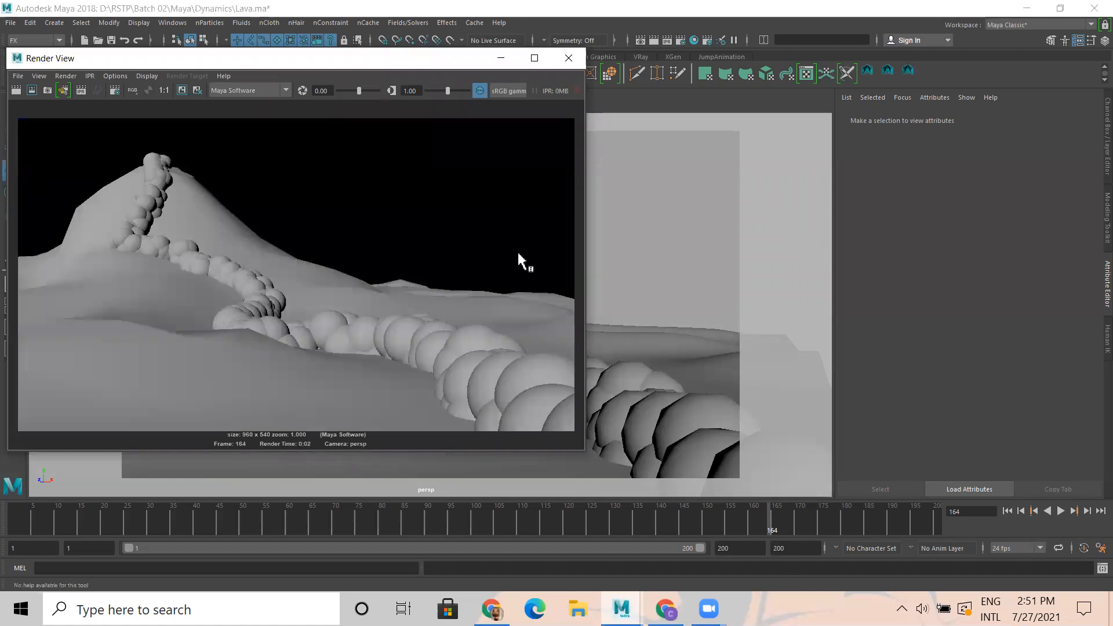
click(568, 58)
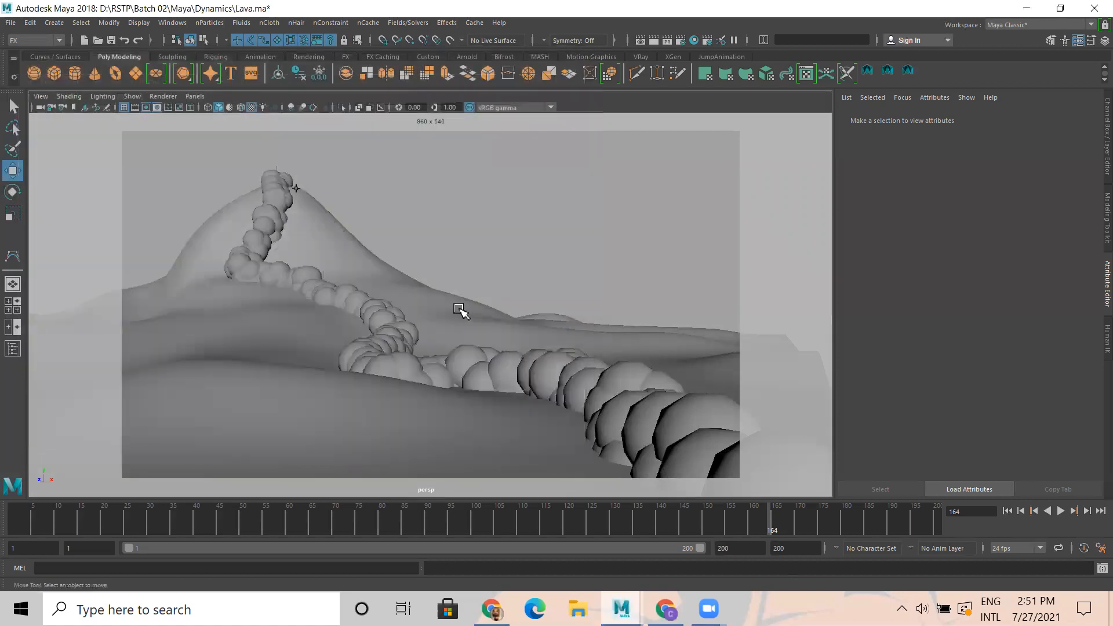
click(1095, 44)
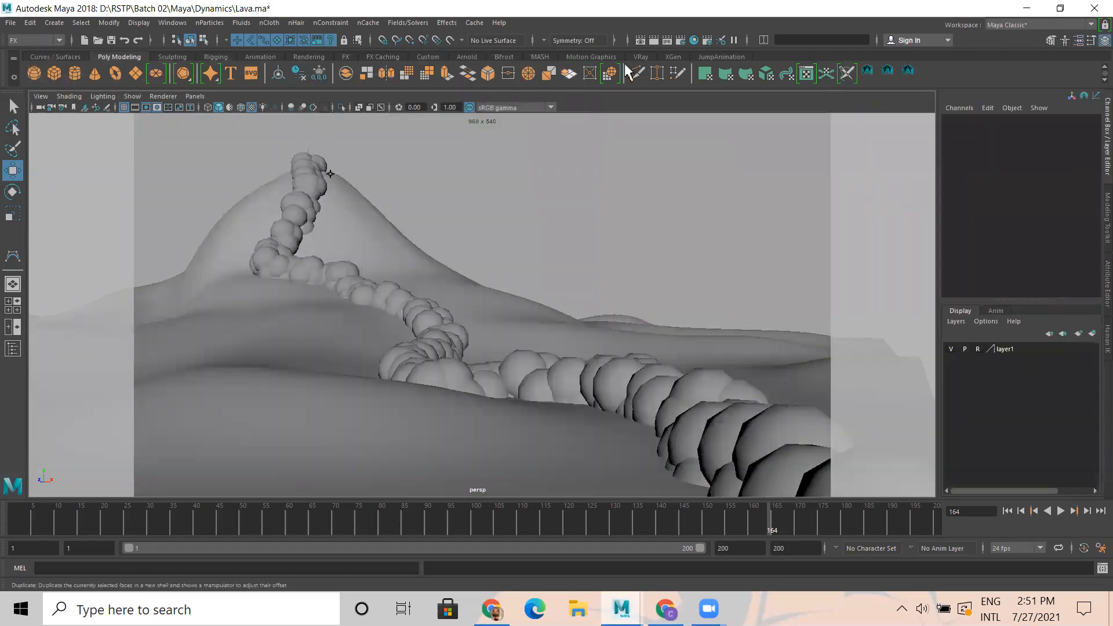
- Render the current frame again, keep the image in the Render View and minimize that window
click(653, 41)
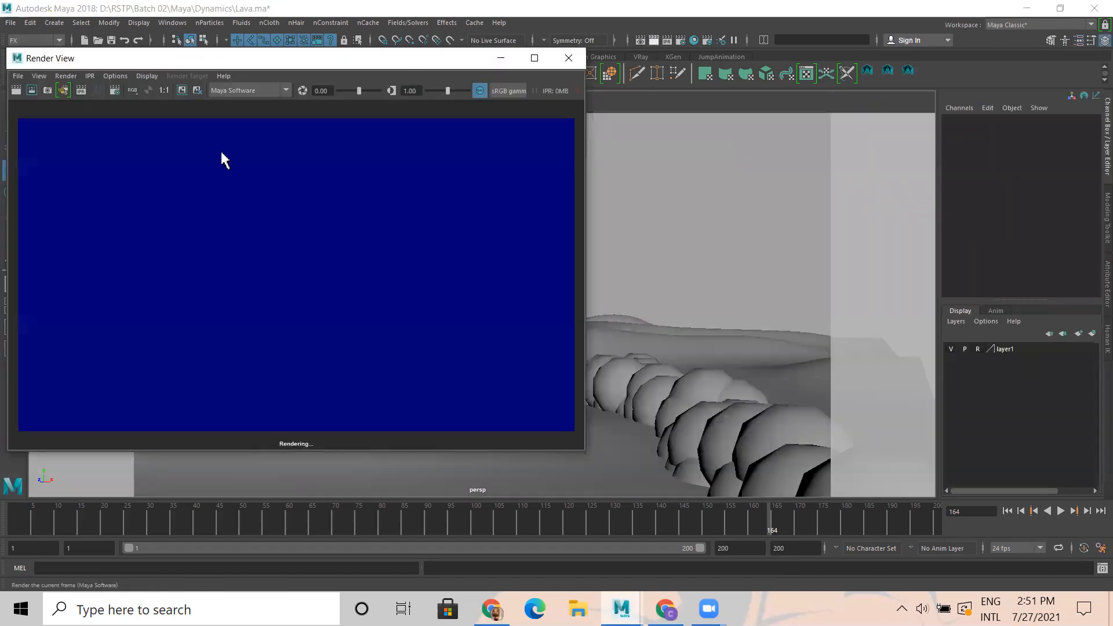
click(187, 91)
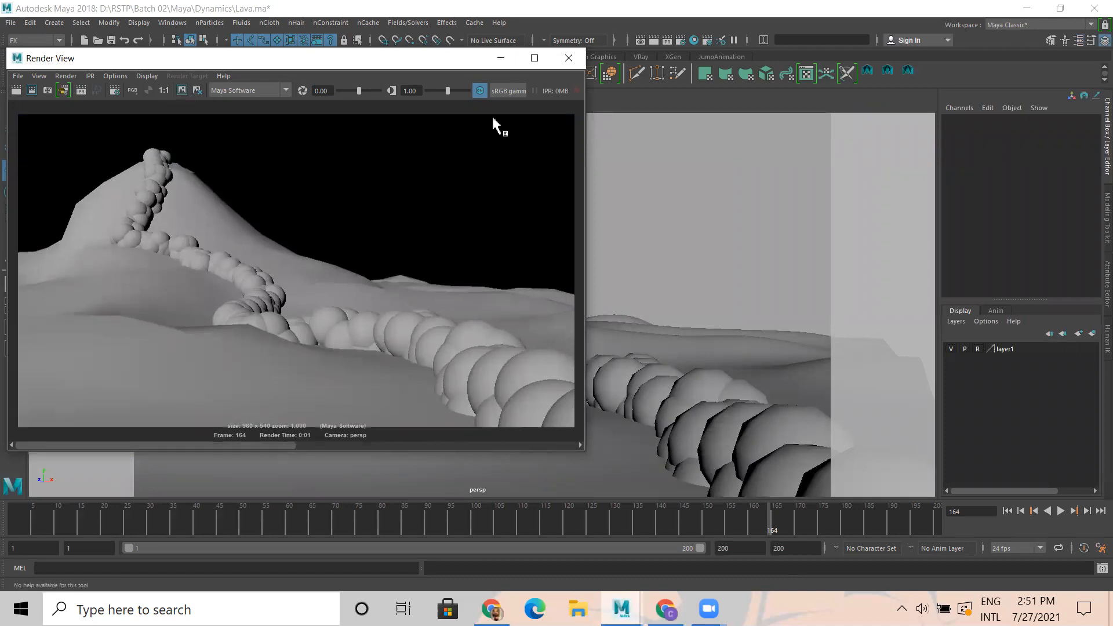
click(500, 58)
- Add the Blobby Surface render attributes to the flow particle and set Radius to 1 and Threshold to 0.667
click(1077, 40)
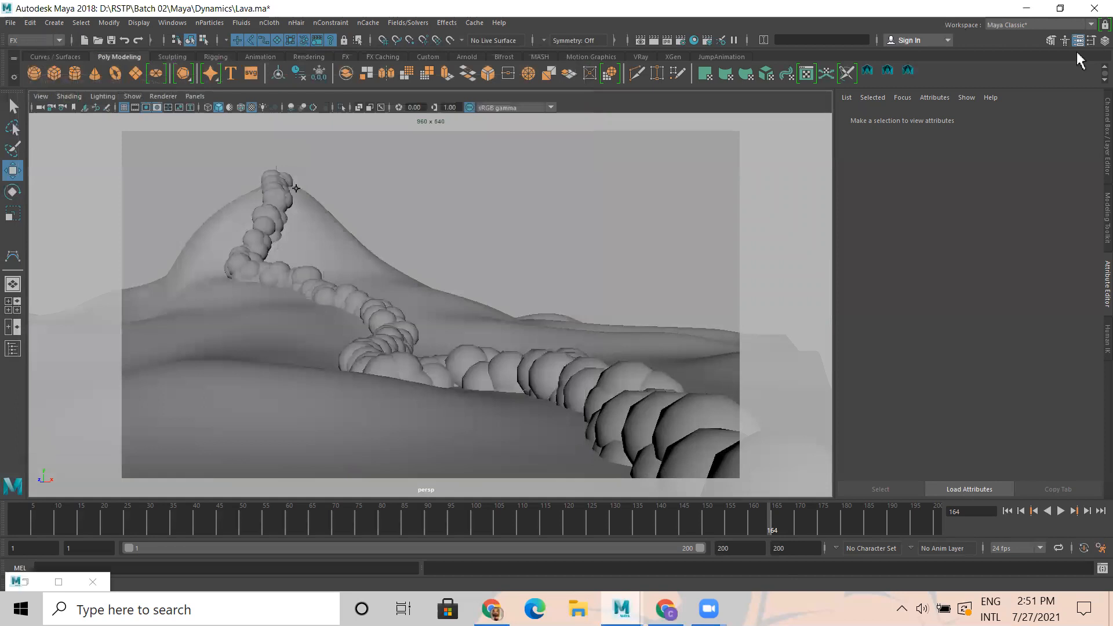
click(381, 322)
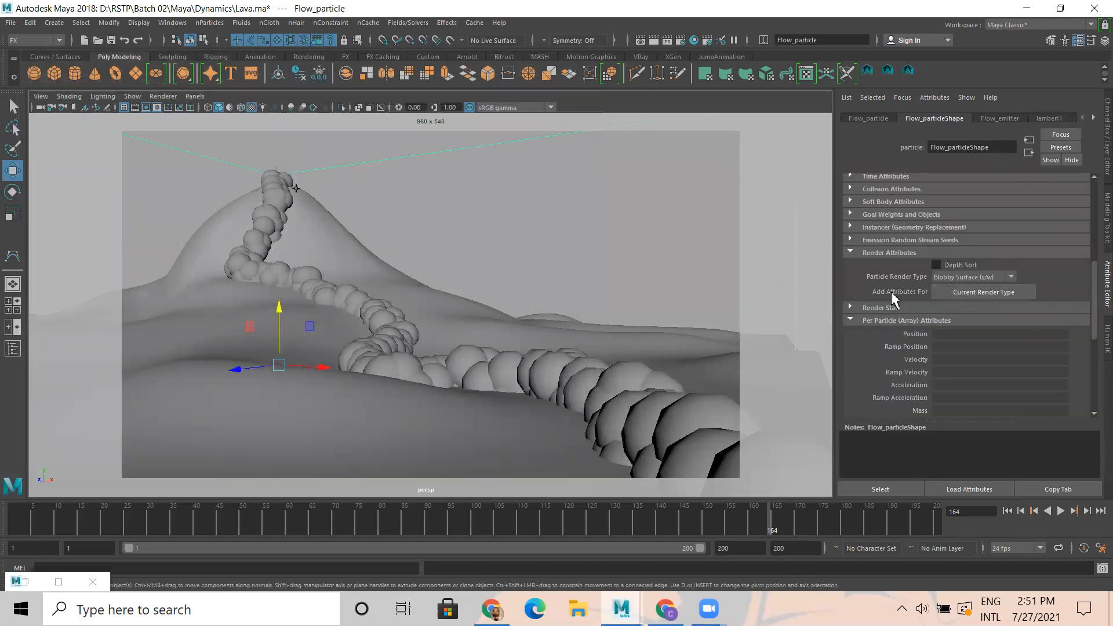
click(973, 289)
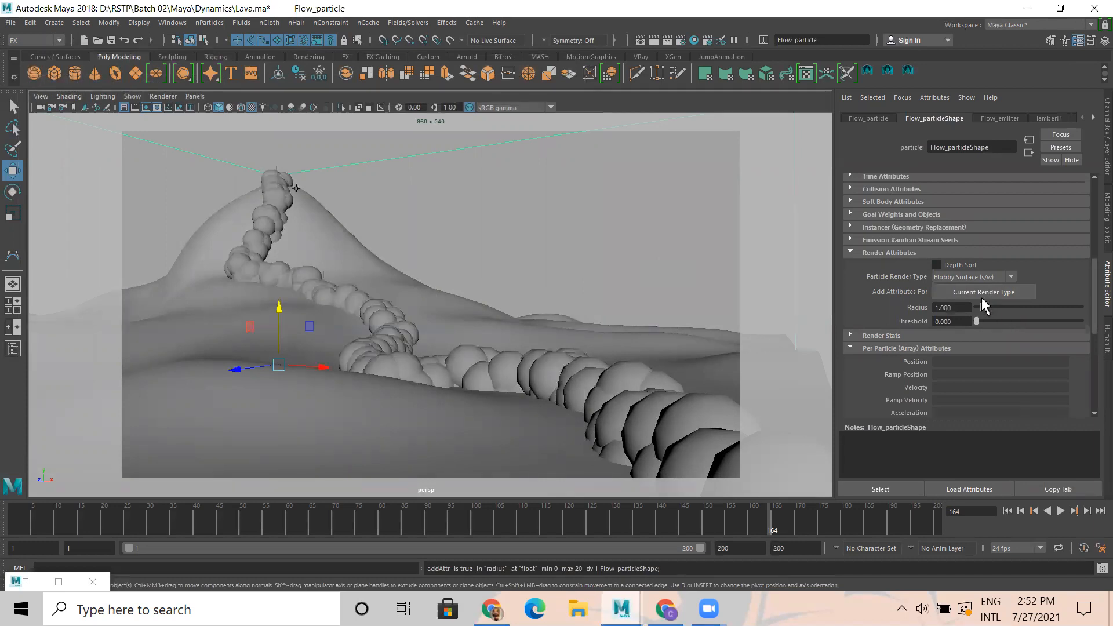
mouse_move(993, 309)
mouse_down()
mouse_move(1013, 307)
mouse_move(989, 308)
mouse_up()
double_click(964, 306)
text(1)
key(Return)
drag(976, 318, 981, 317)
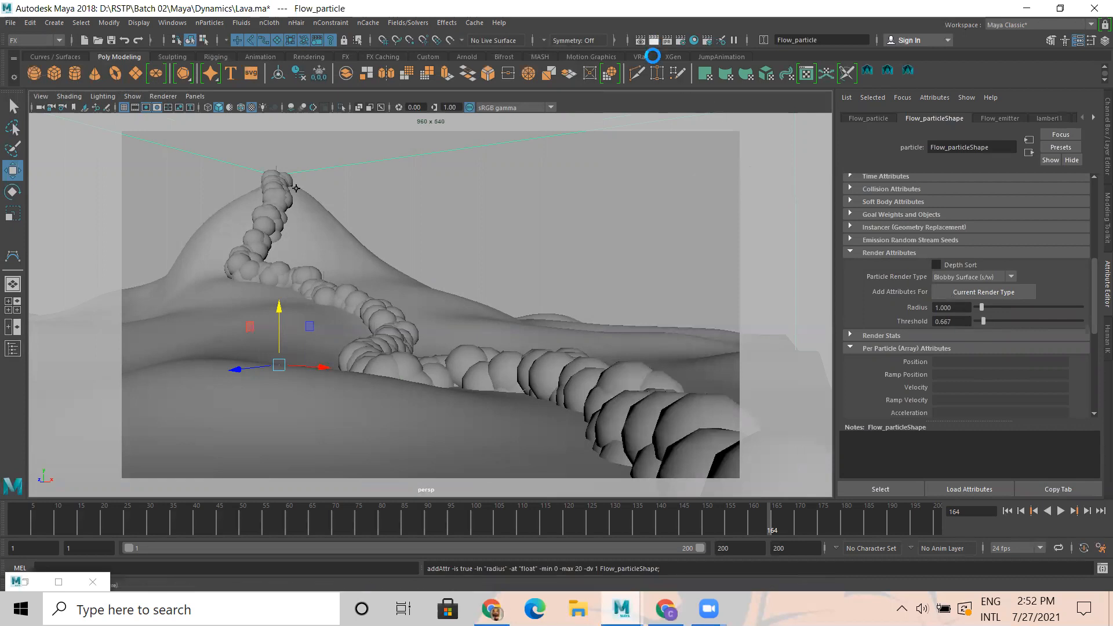
- Render the current frame, compare it with the previously kept image, and keep the new render before minimizing the Render View
click(654, 40)
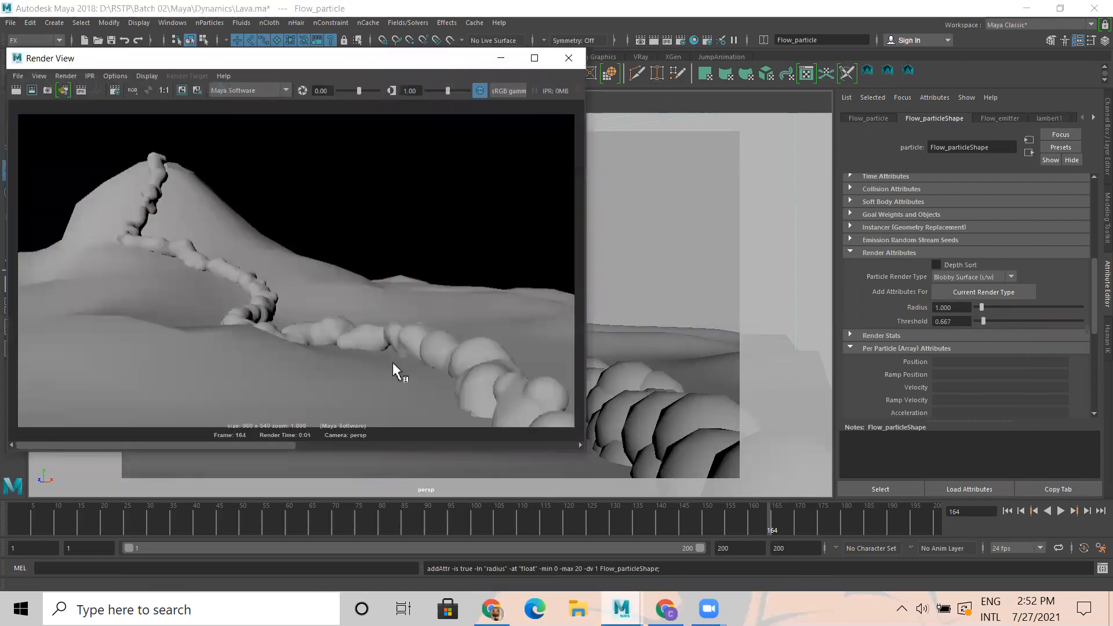
drag(158, 444, 450, 475)
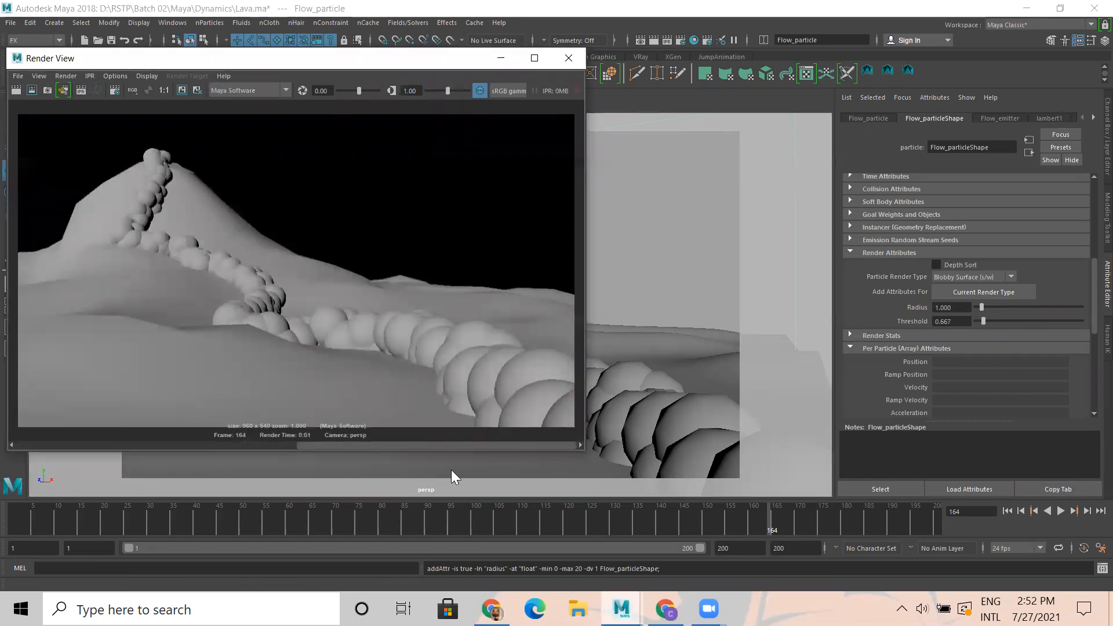
drag(394, 453, 451, 451)
drag(196, 416, 190, 413)
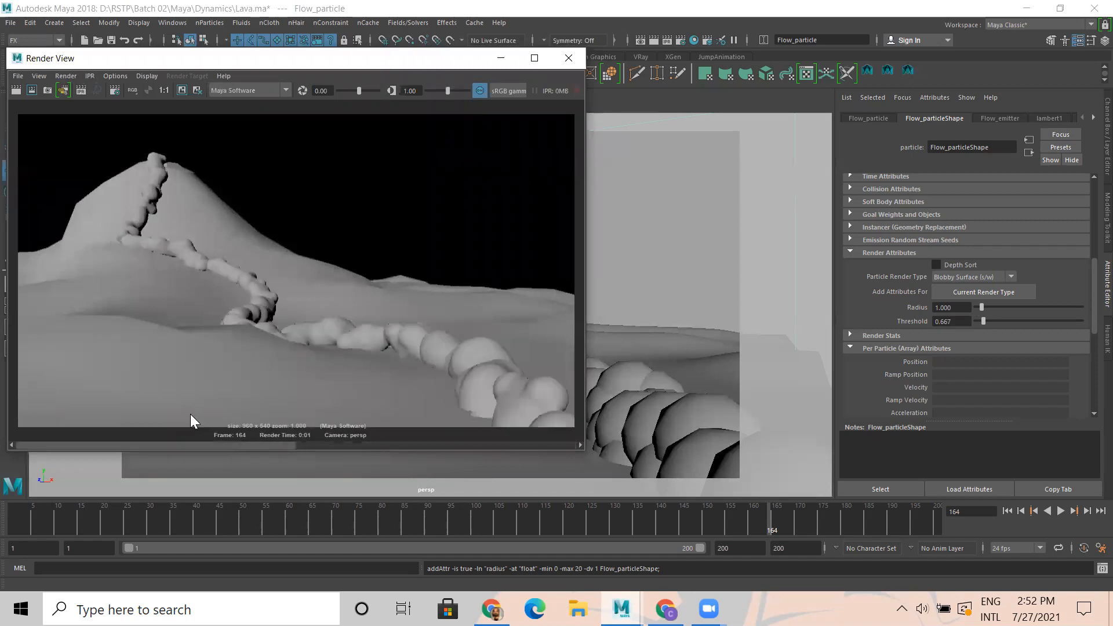
click(182, 90)
click(501, 58)
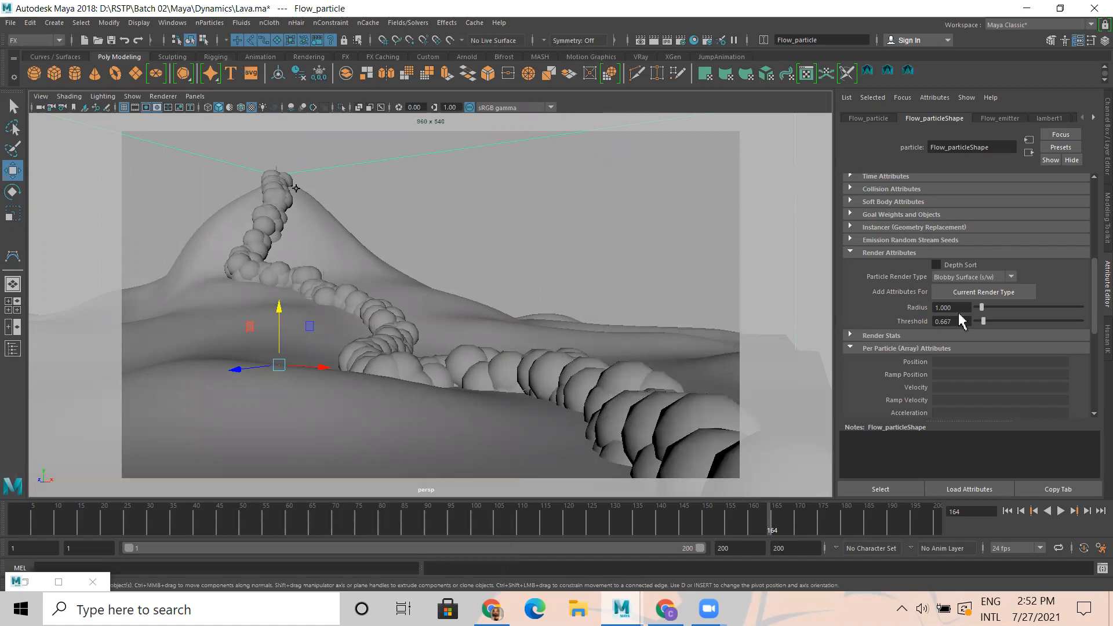
- Add the radiusPP particle attribute to the flow particle shape and close the Add Attribute dialog
scroll(965, 325, down, 3)
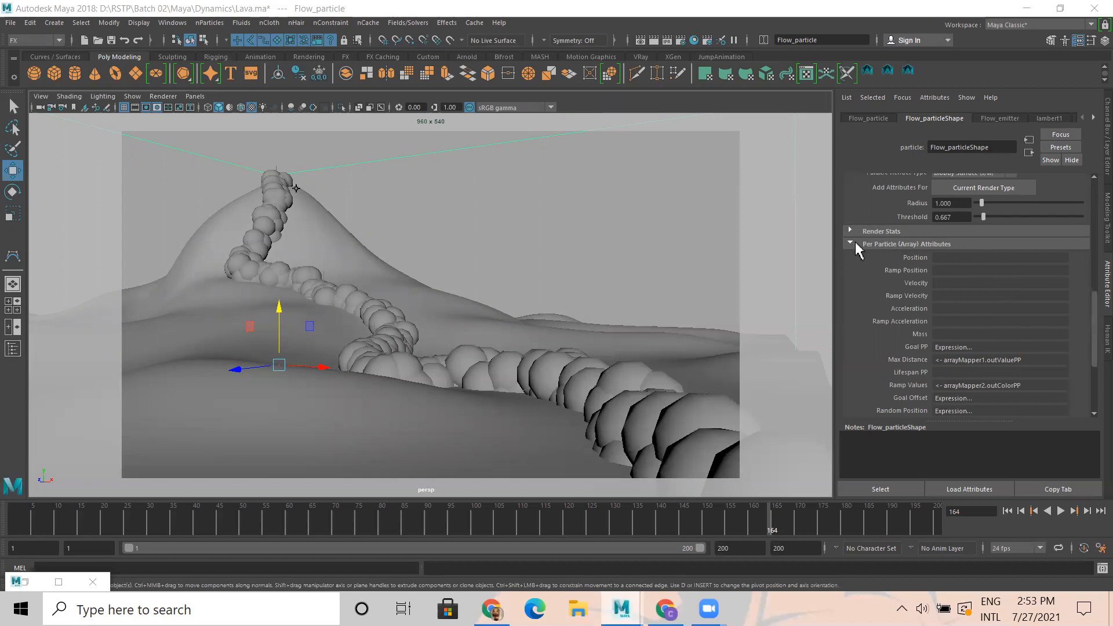
scroll(939, 220, up, 1)
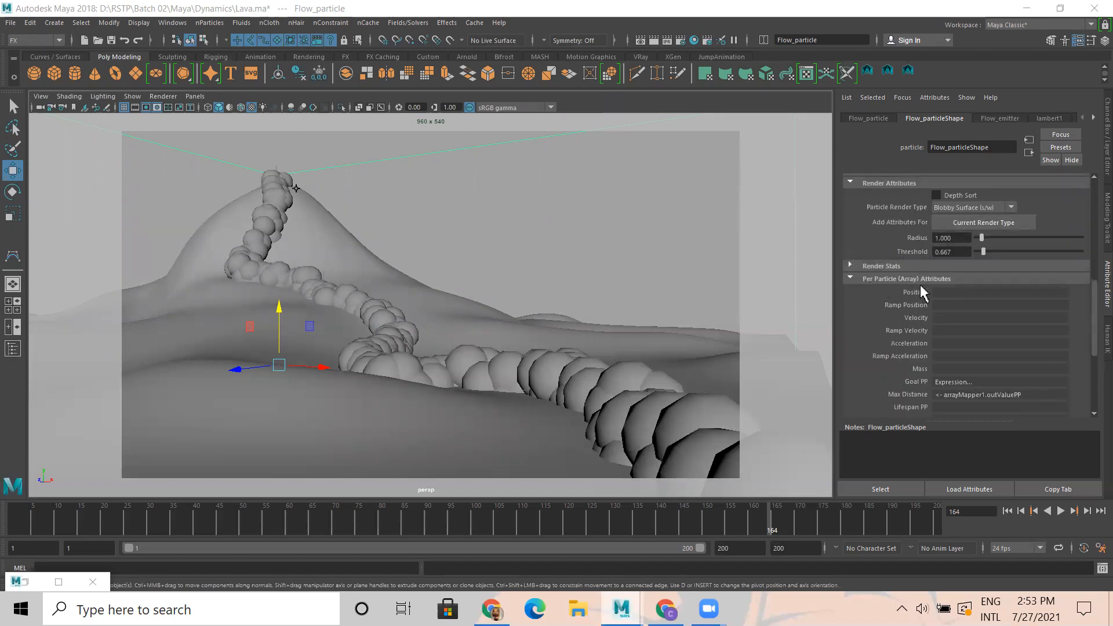
scroll(967, 294, down, 2)
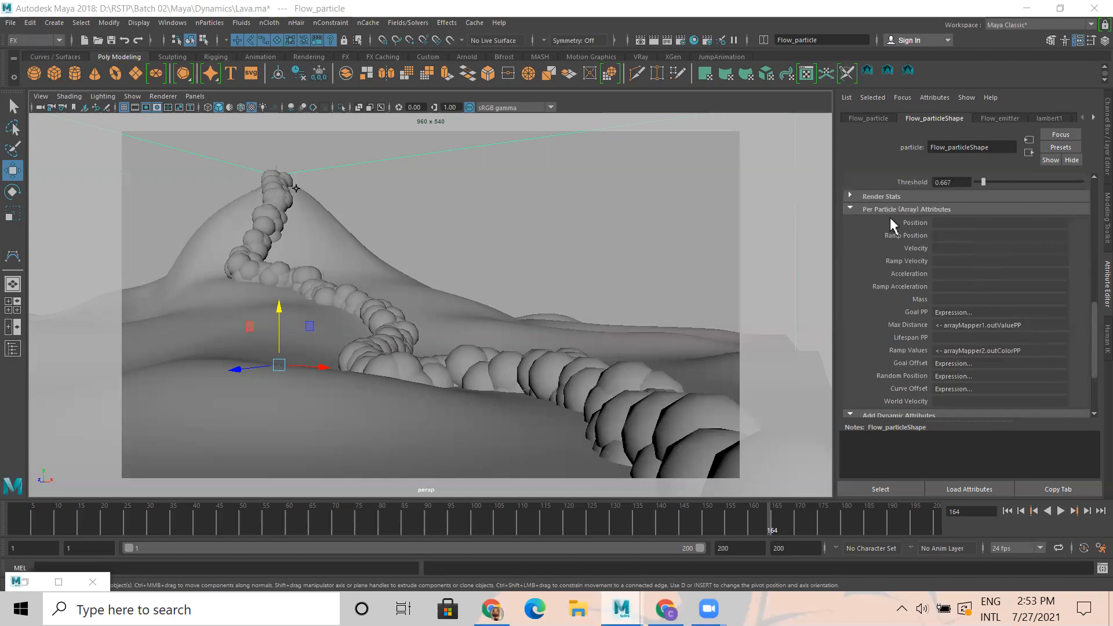
scroll(1019, 354, down, 1)
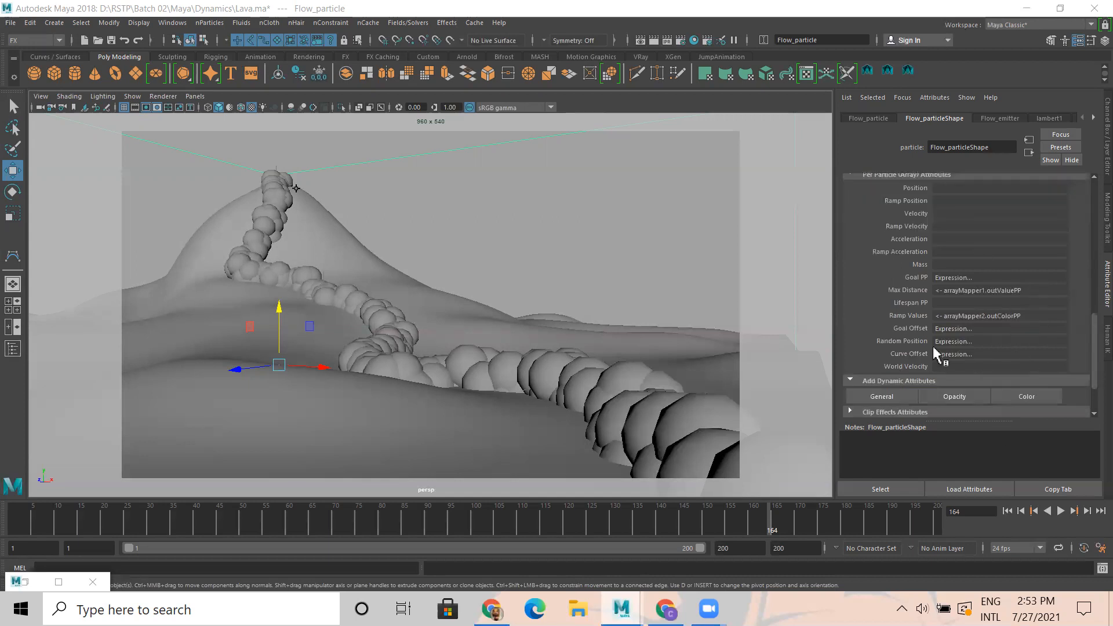
scroll(984, 373, up, 1)
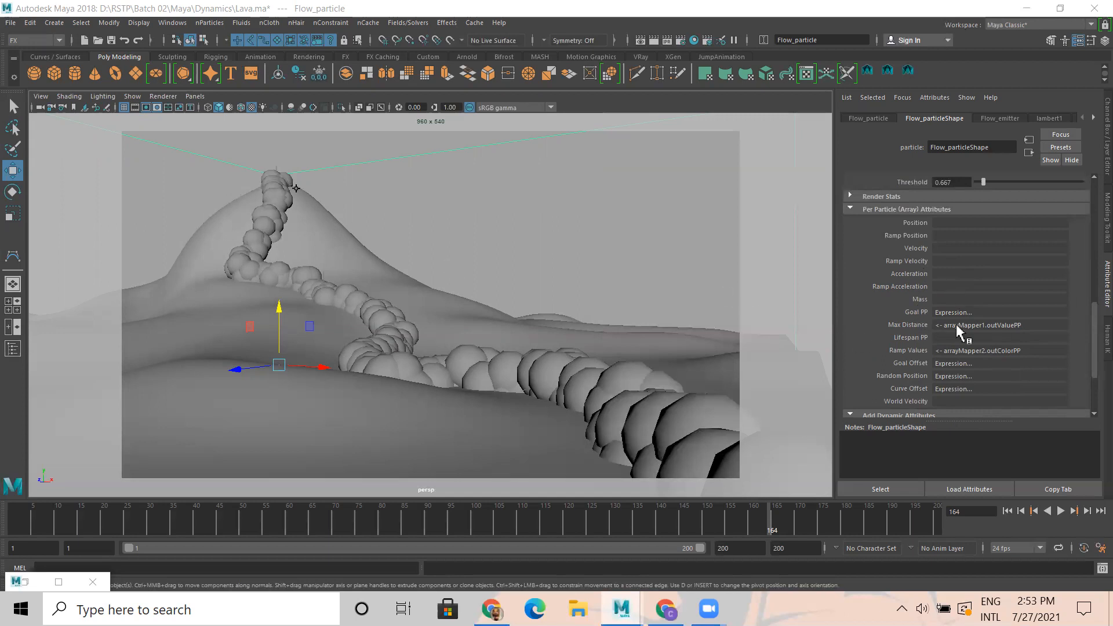
scroll(1046, 336, down, 1)
scroll(1037, 348, down, 1)
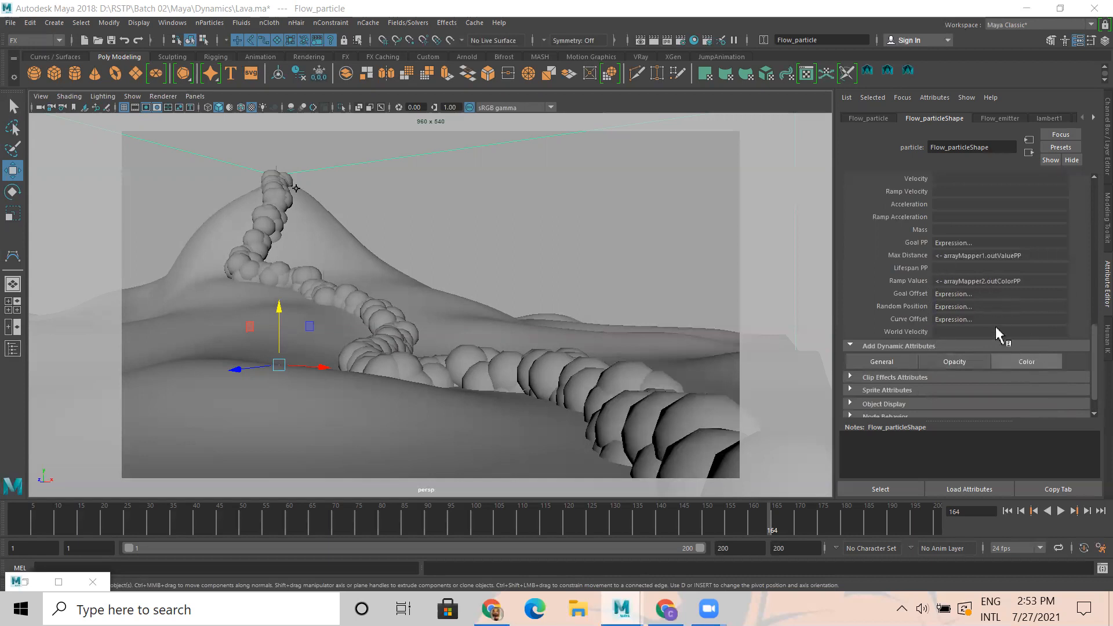
click(905, 363)
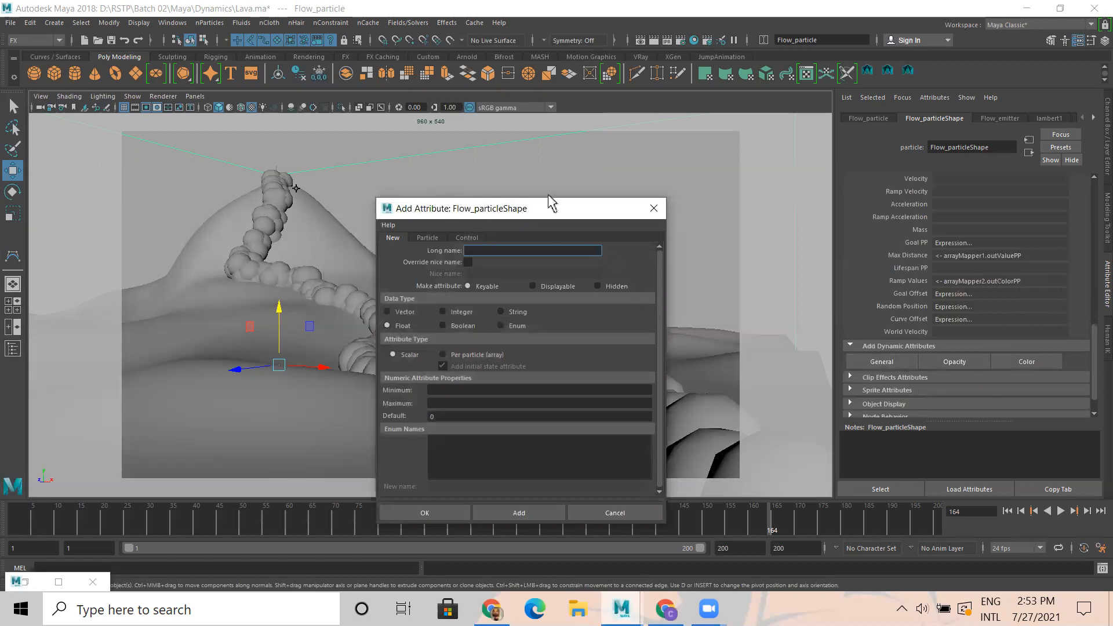
drag(551, 203, 519, 121)
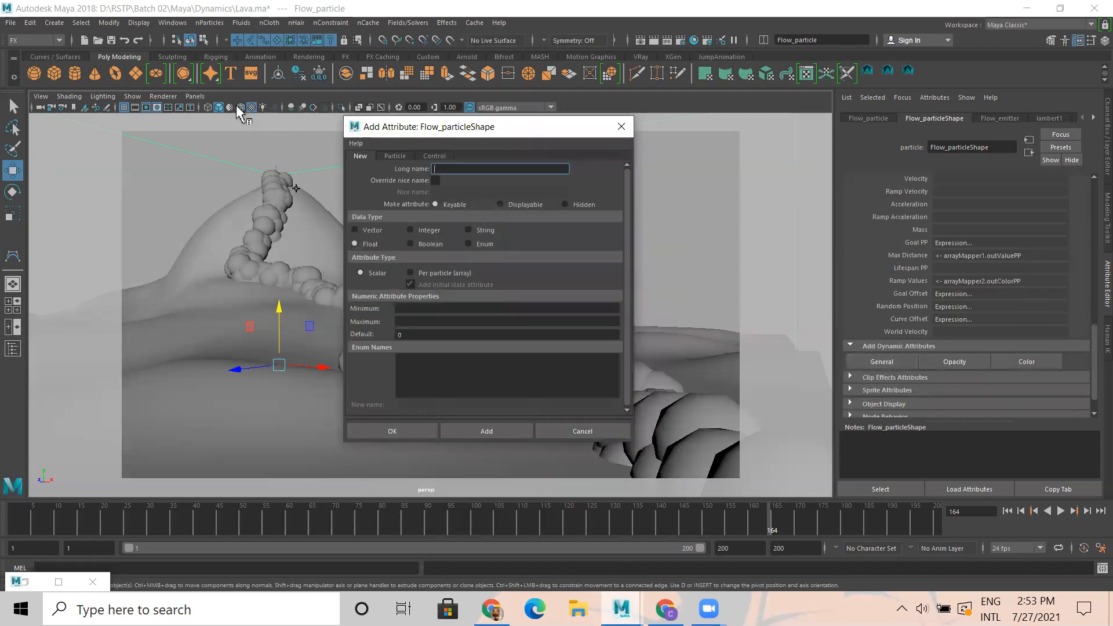
click(403, 158)
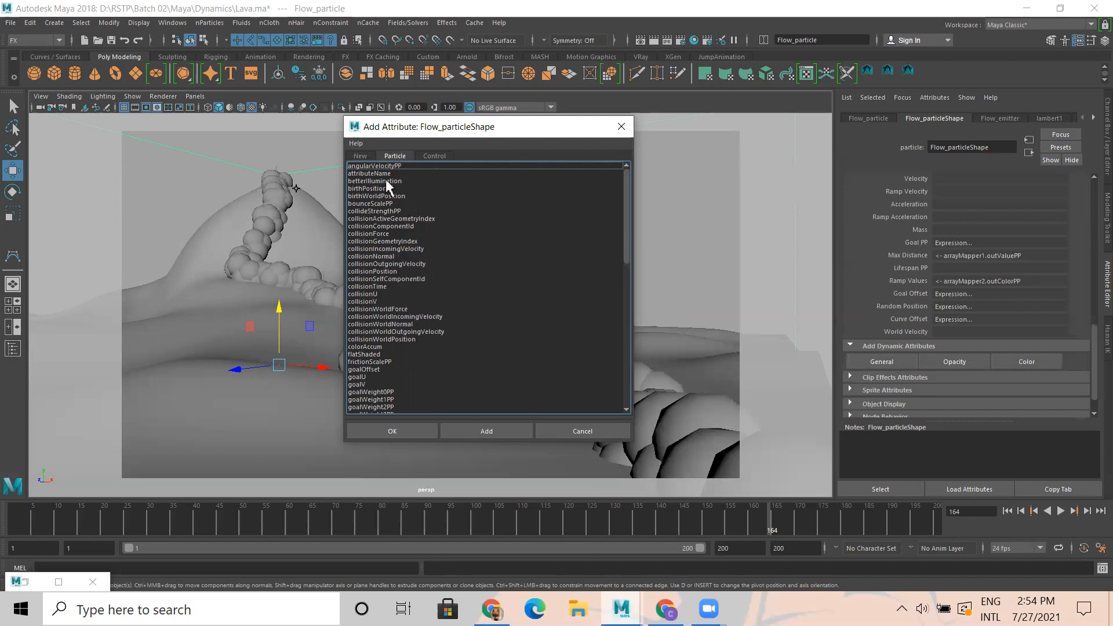
scroll(399, 333, down, 4)
scroll(399, 333, down, 4)
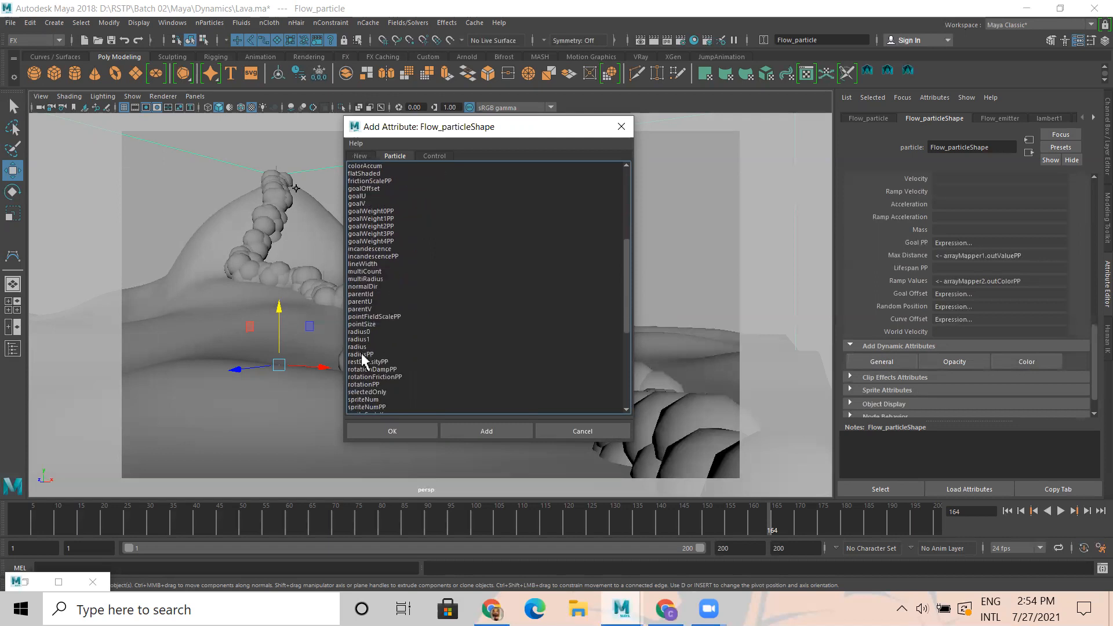
click(362, 355)
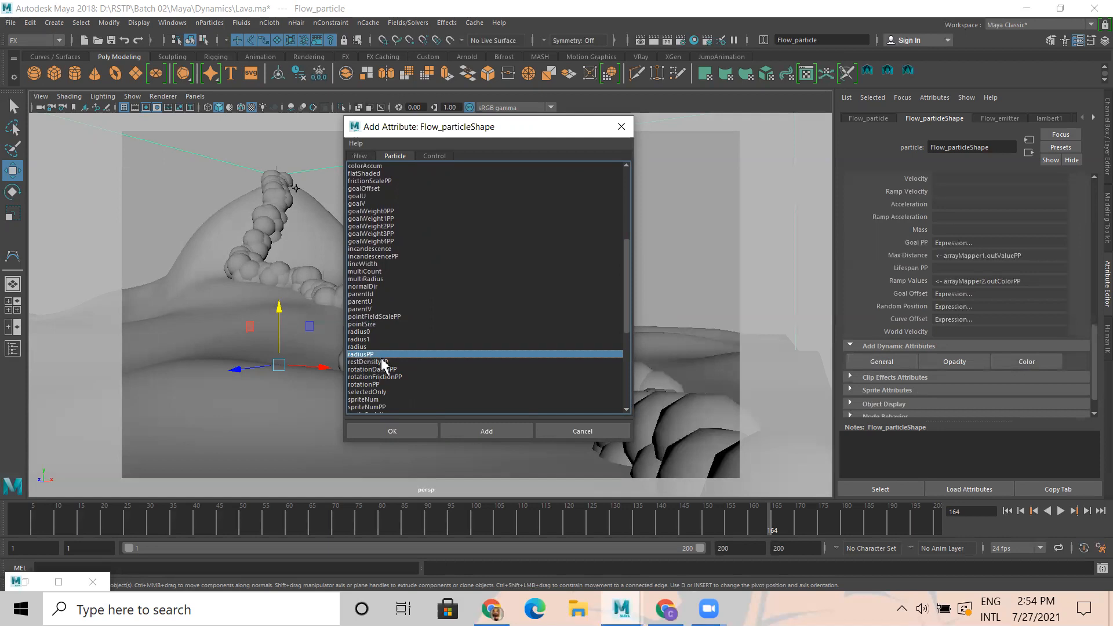
click(487, 432)
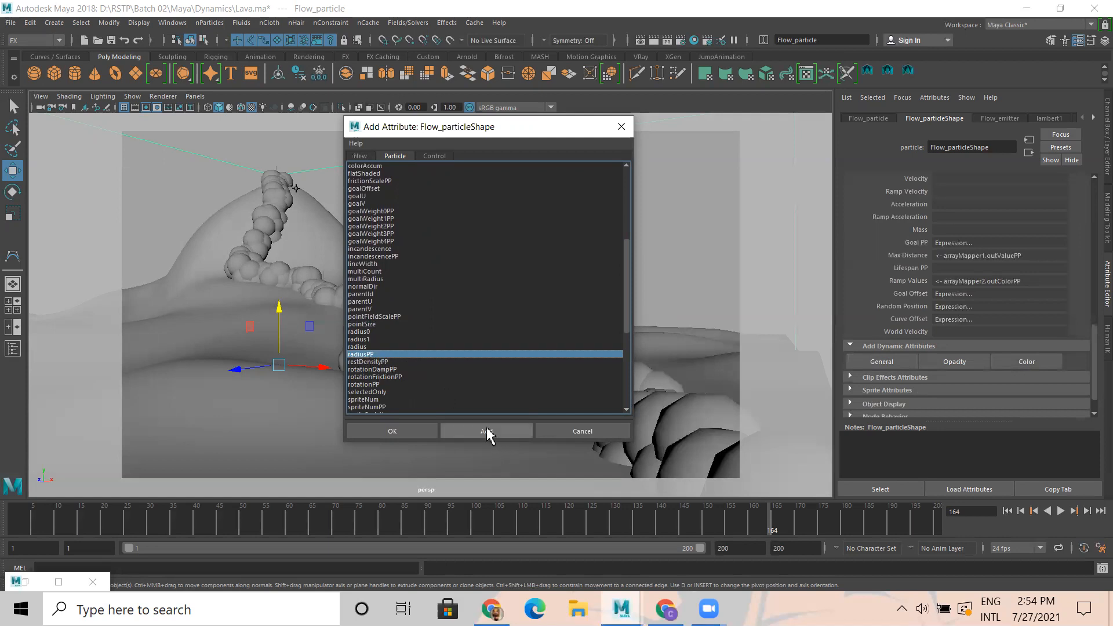
click(486, 432)
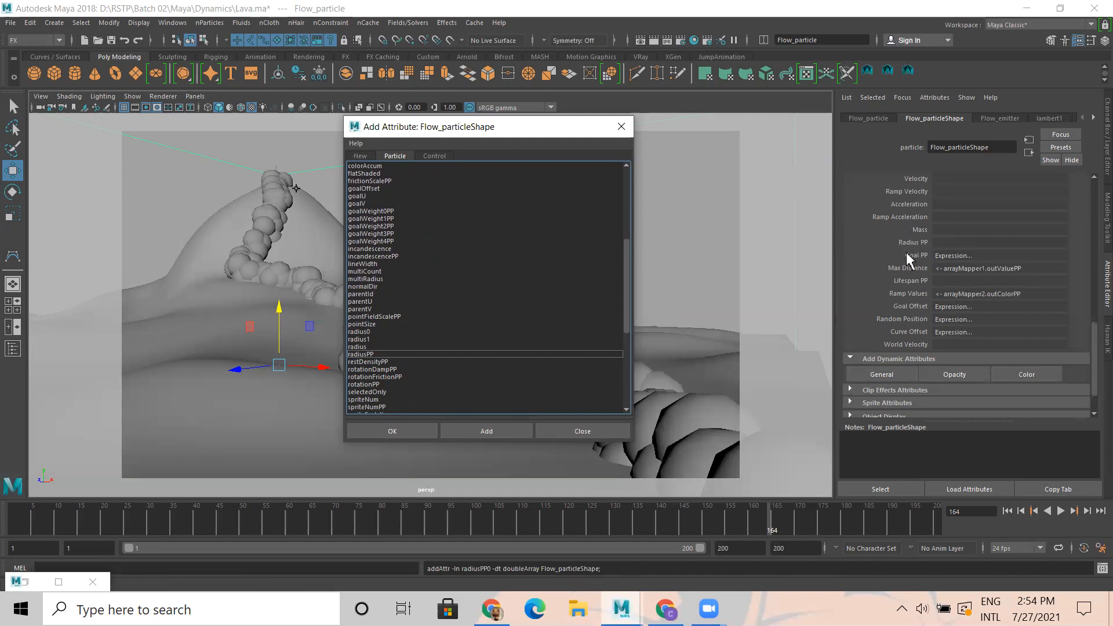
click(582, 431)
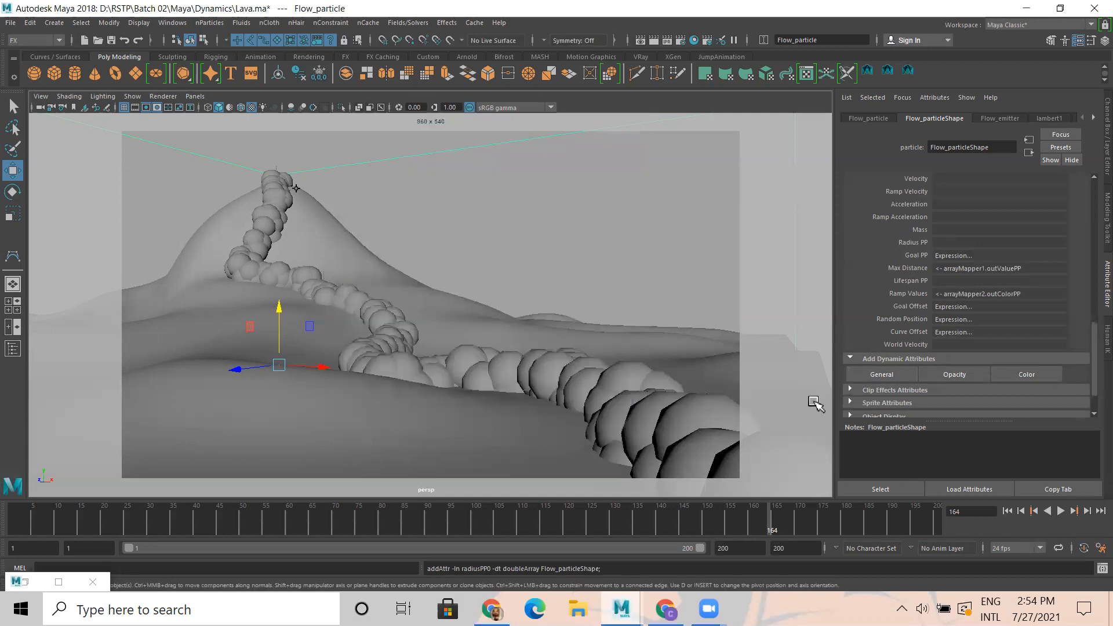
- Create a ramp on the Radius PP per-particle attribute
right_click(947, 242)
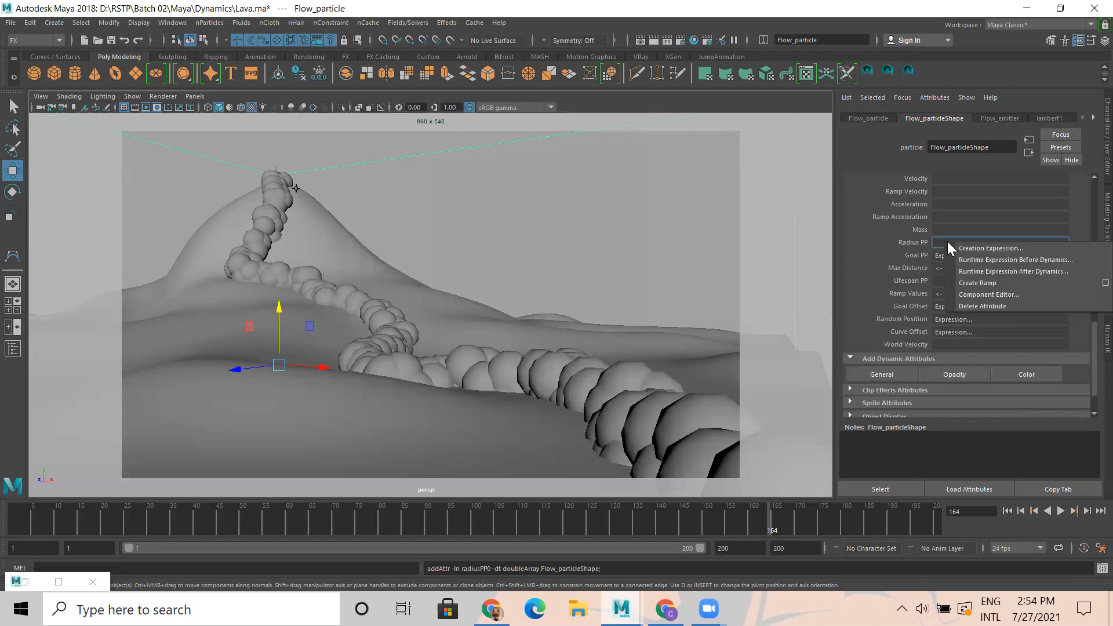
click(988, 282)
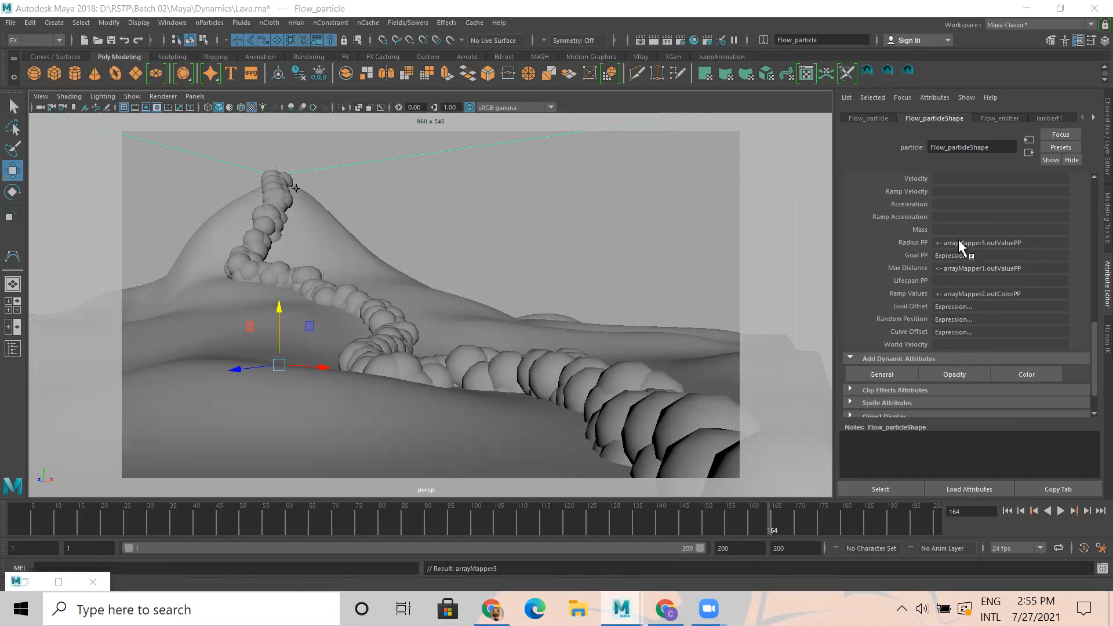
- Replay the simulation from the start to frame 146, render that frame to check the particle sizes, and close the Render View
click(1007, 511)
click(1061, 511)
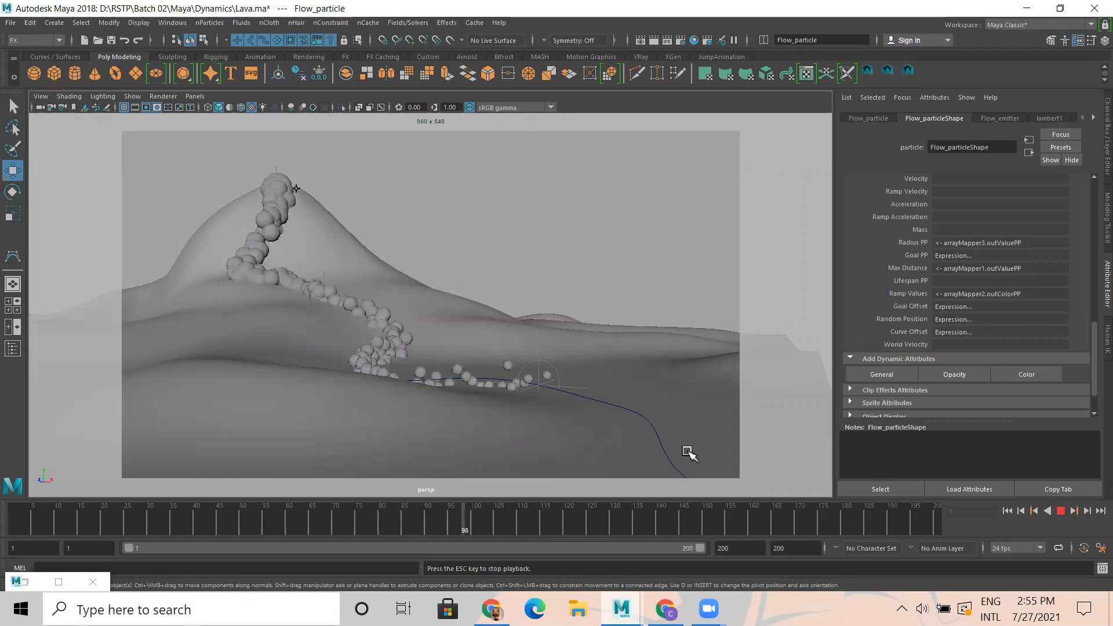
click(1060, 511)
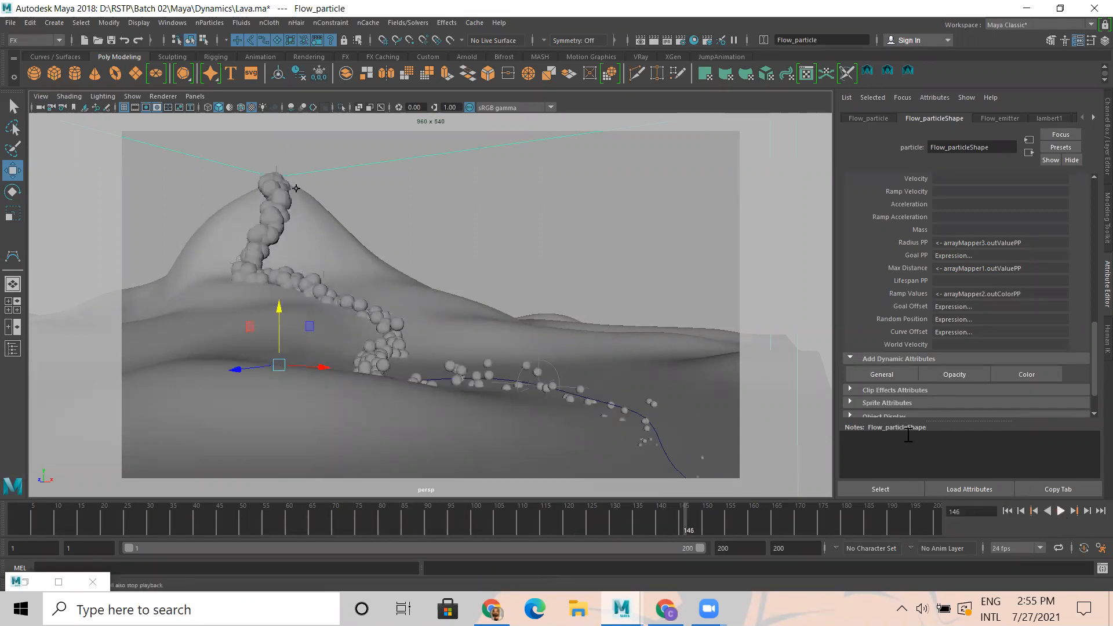
click(654, 41)
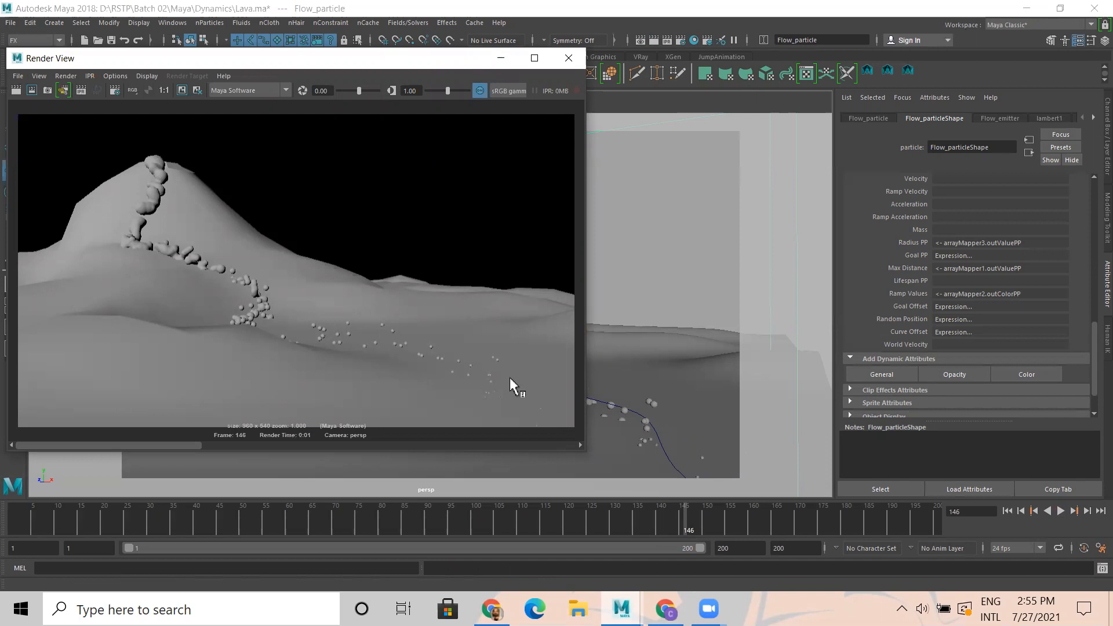
click(568, 58)
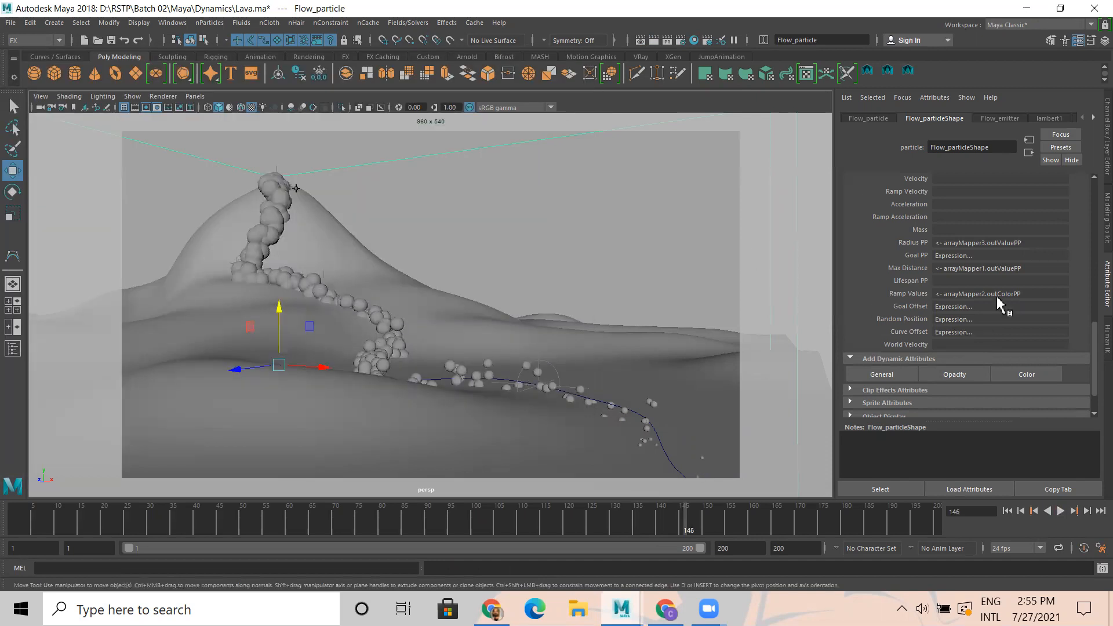
- Edit the Radius PP ramp, replacing its black end entry with a dark grey one at position 1.000
right_click(961, 247)
mouse_move(985, 250)
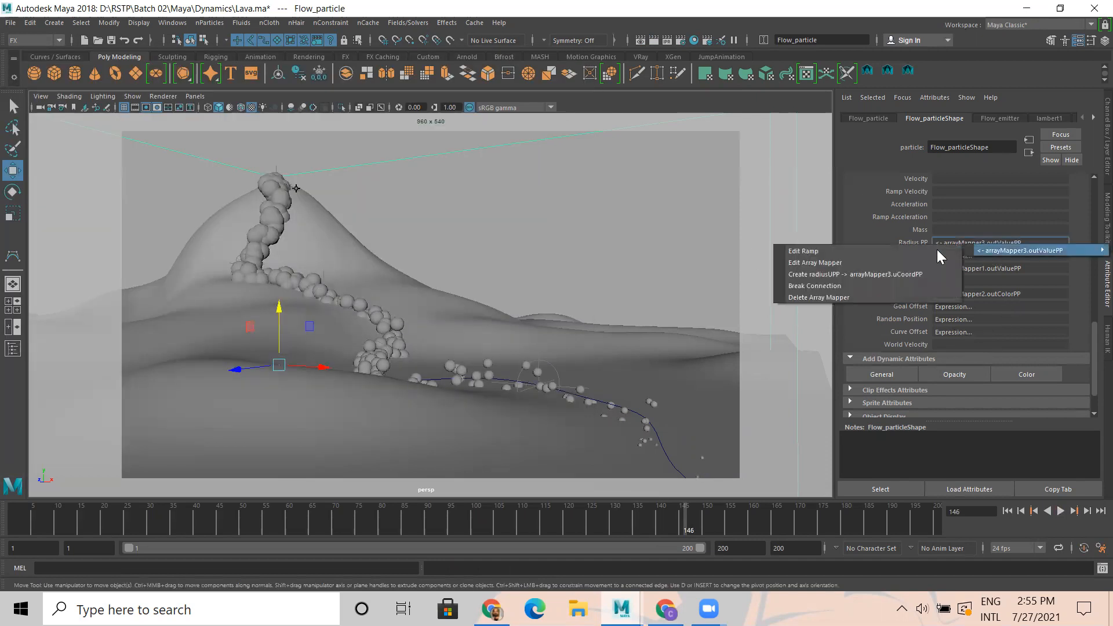
click(890, 239)
right_click(959, 245)
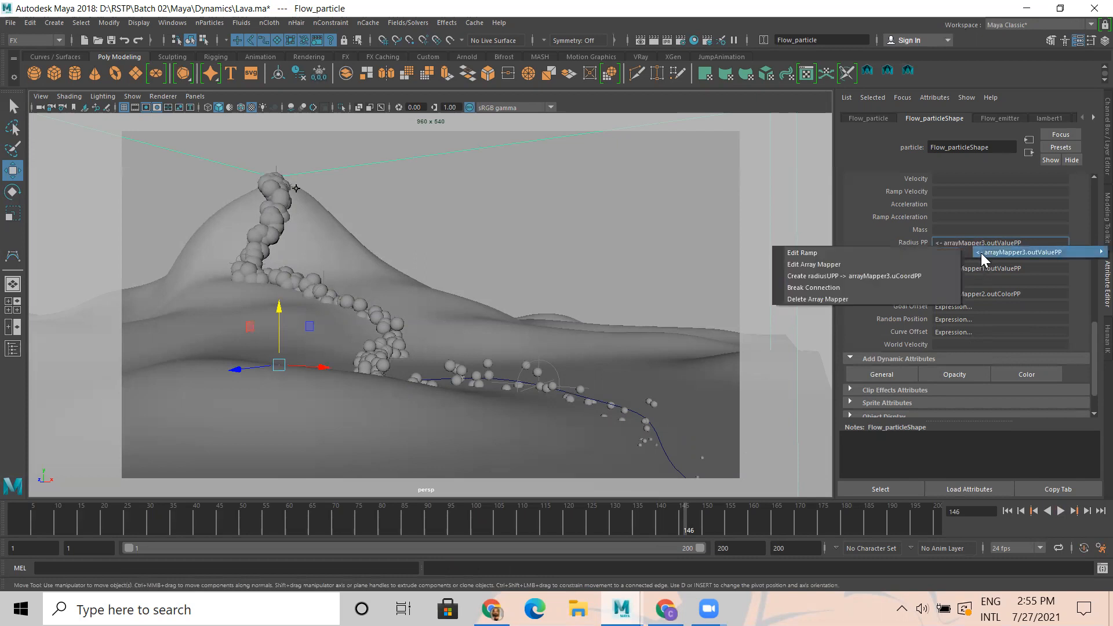
click(889, 253)
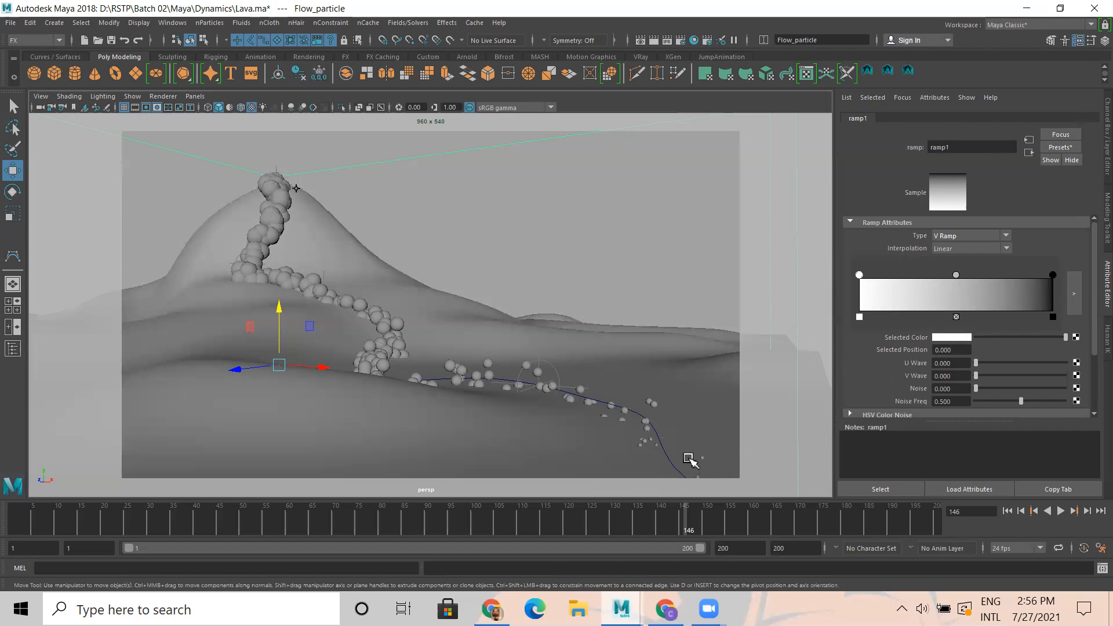
click(1030, 290)
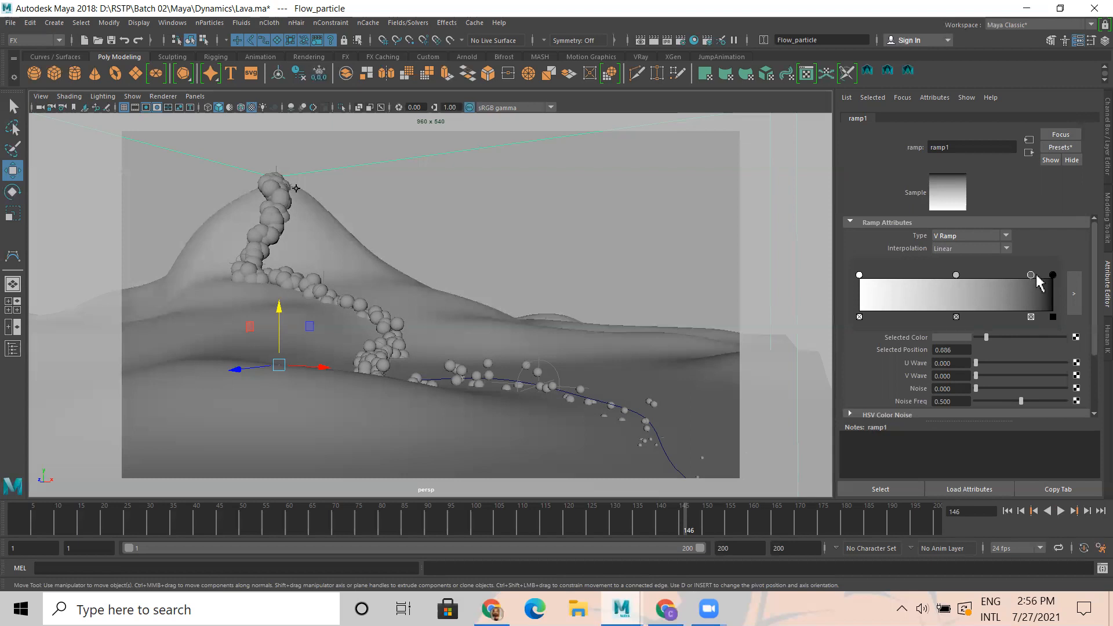
click(1053, 317)
drag(1031, 274, 1064, 277)
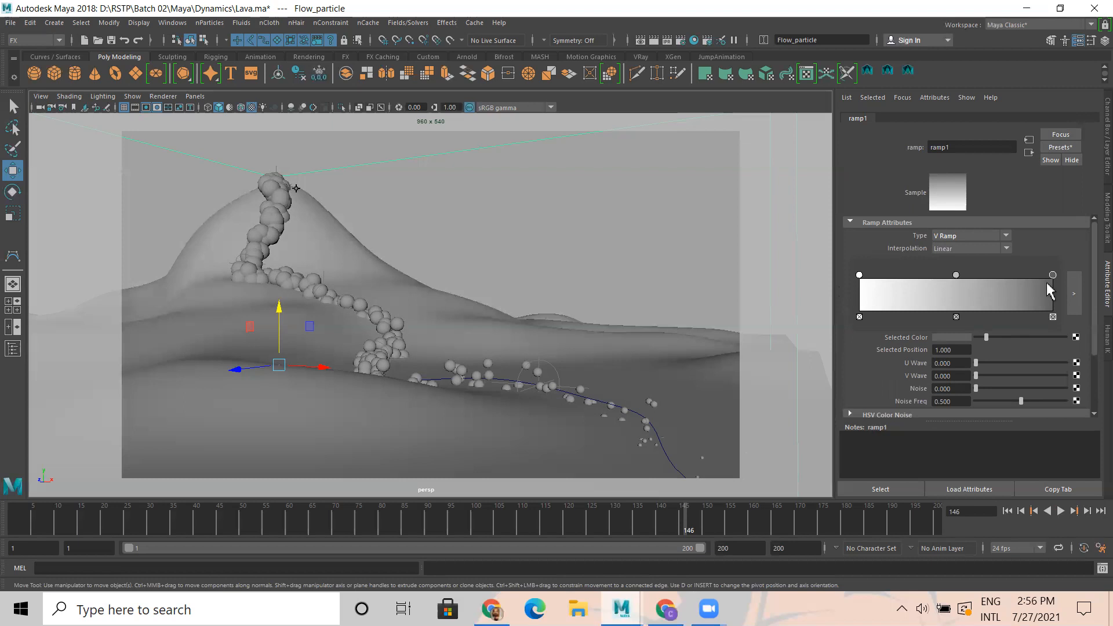
- Set the Radius PP array mapper's minimum value to 0.5 and maximum value to 2
click(1028, 152)
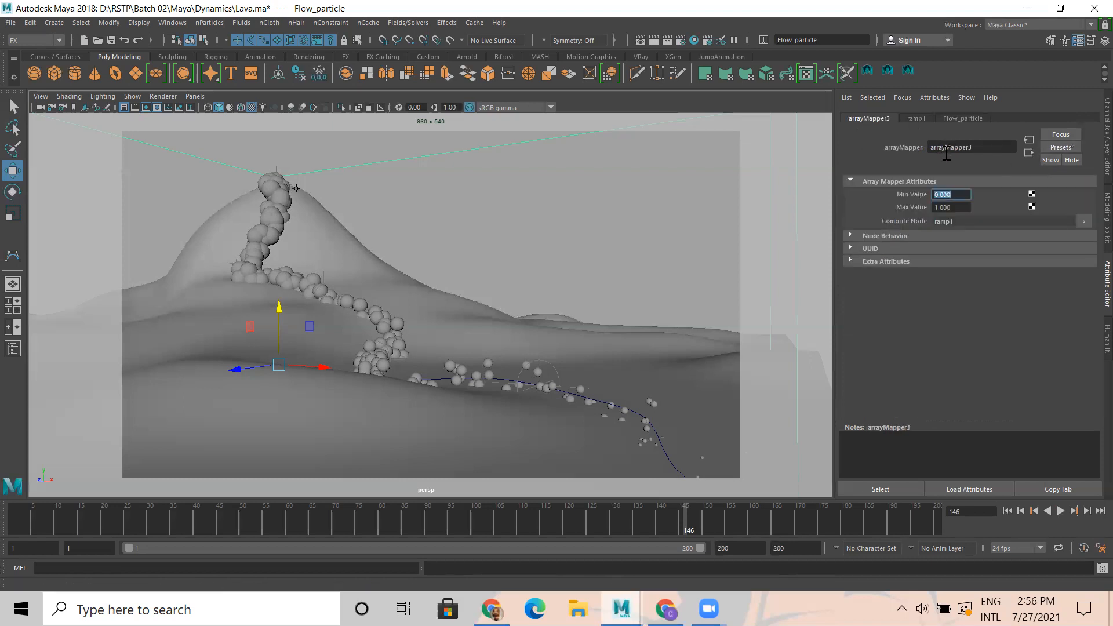
click(1028, 153)
right_click(963, 243)
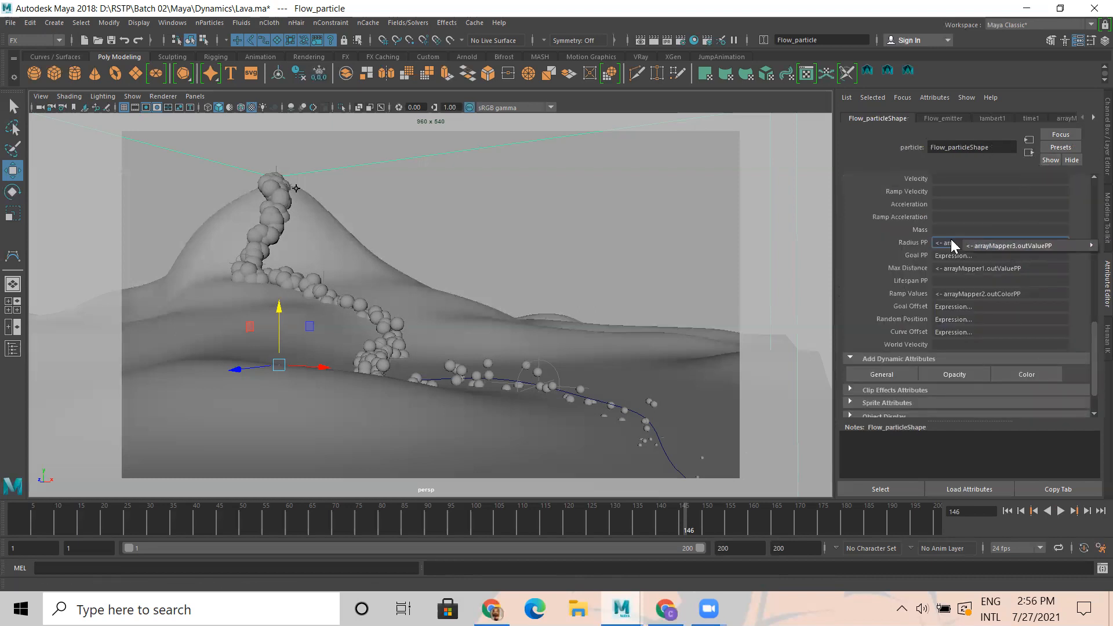
mouse_move(1087, 248)
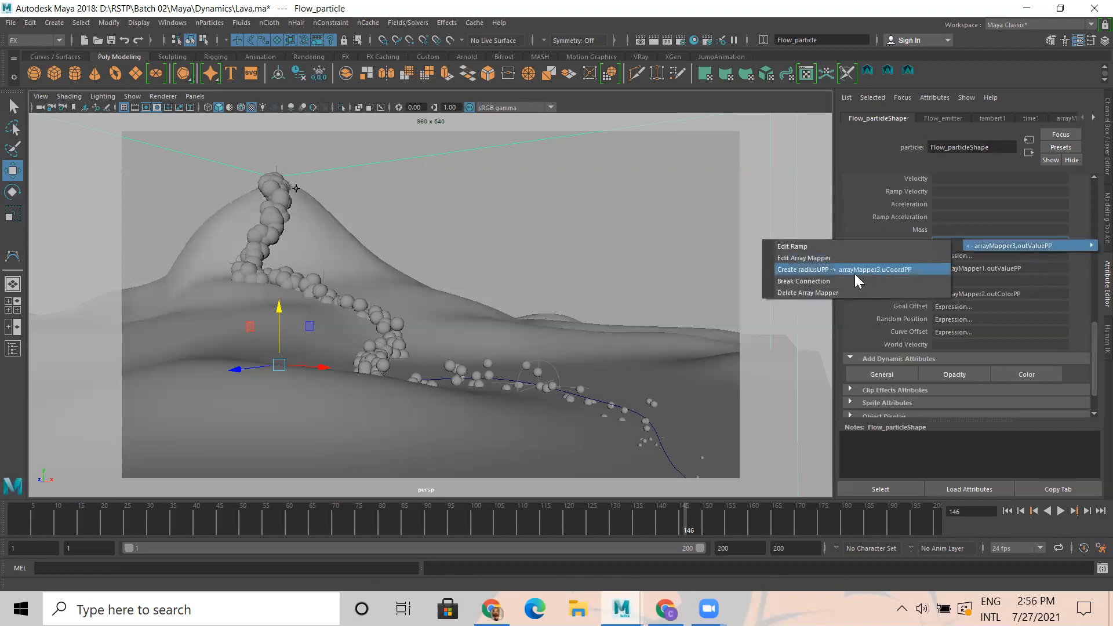
click(823, 259)
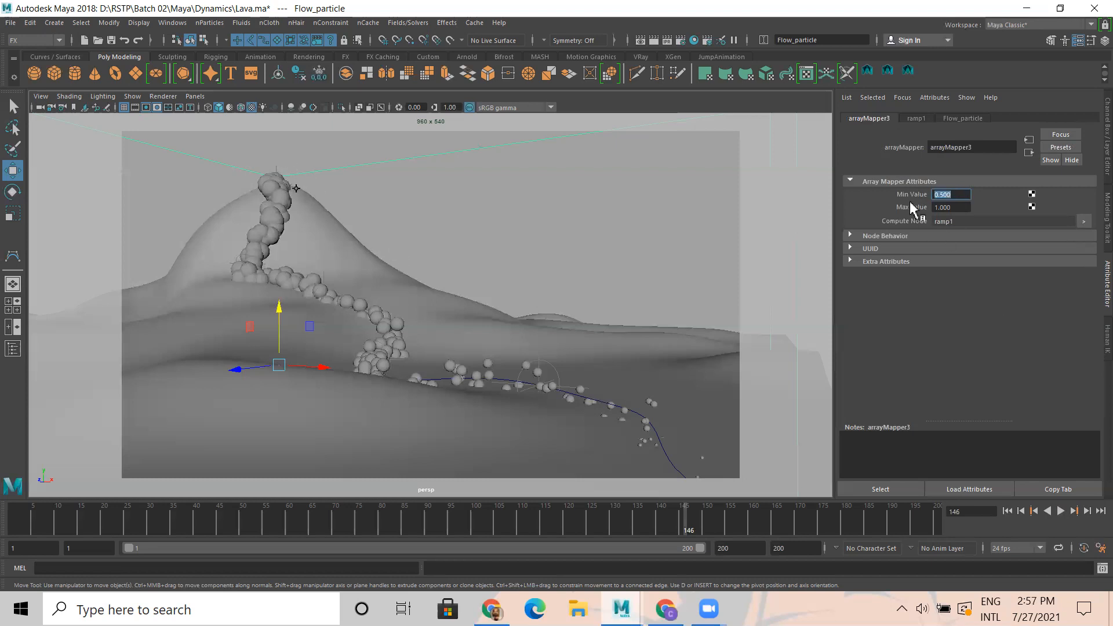
key(Tab)
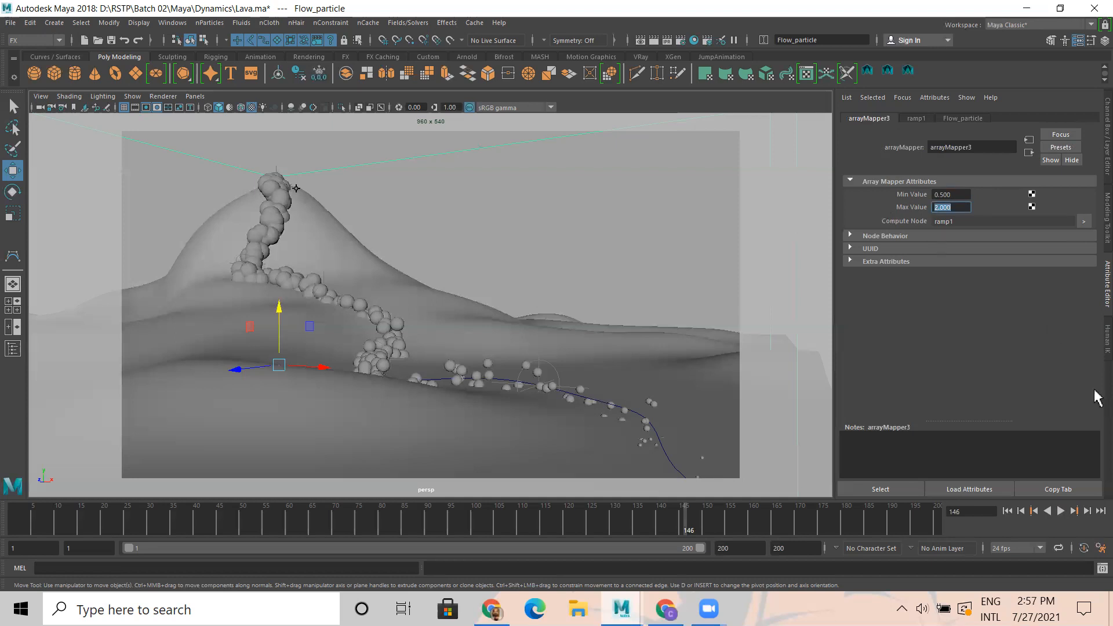
- Replay the simulation from the start to frame 162 and render that frame to check the particle sizes
click(1006, 510)
click(1060, 510)
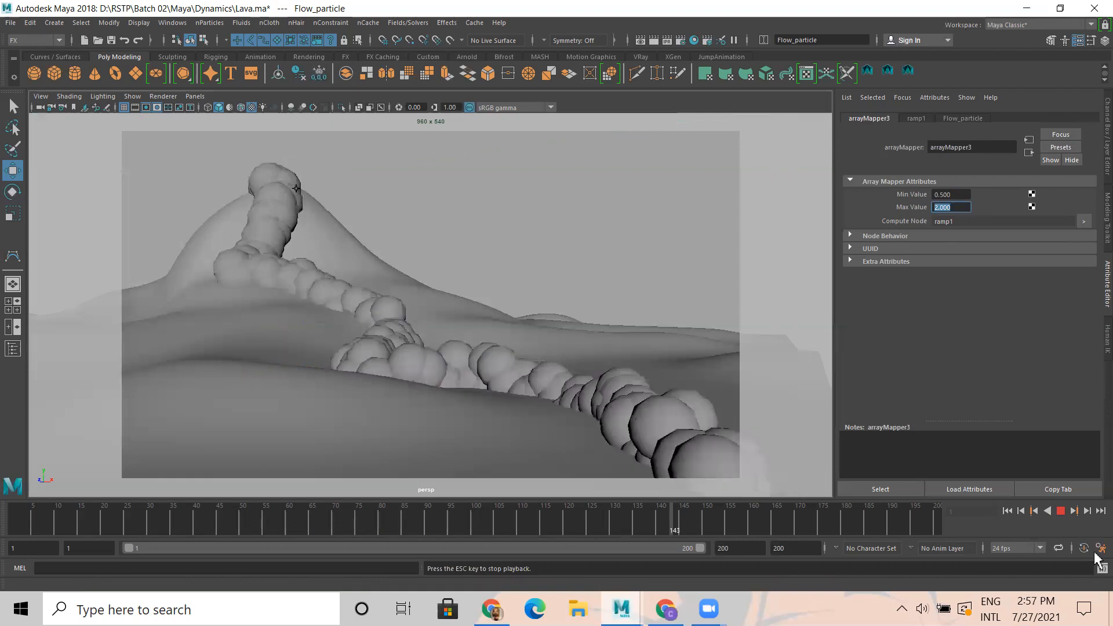
key(Escape)
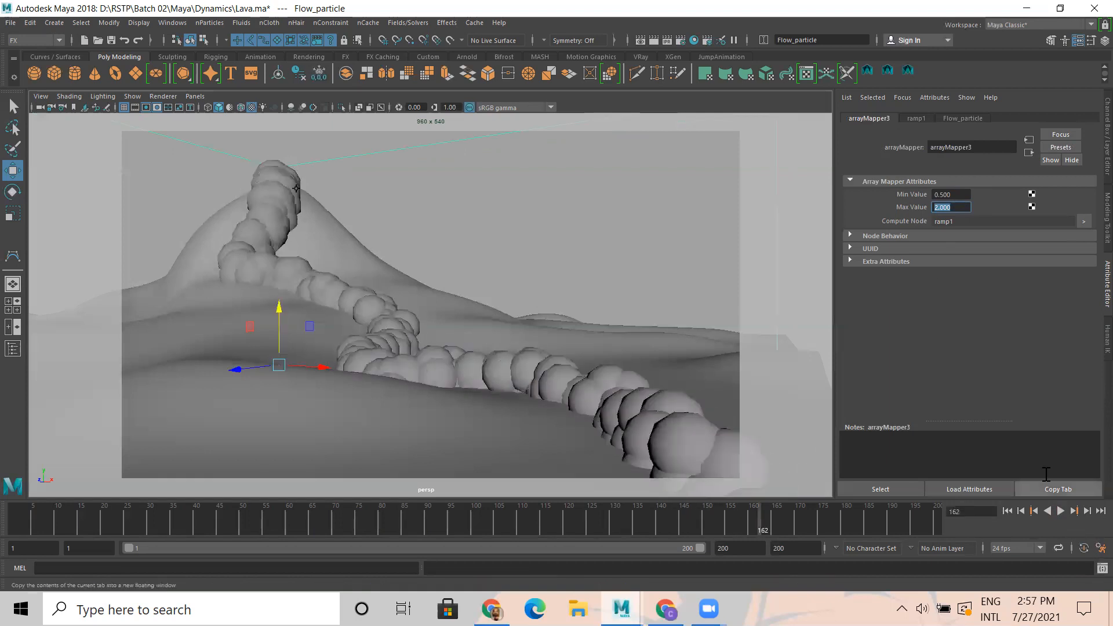
click(653, 40)
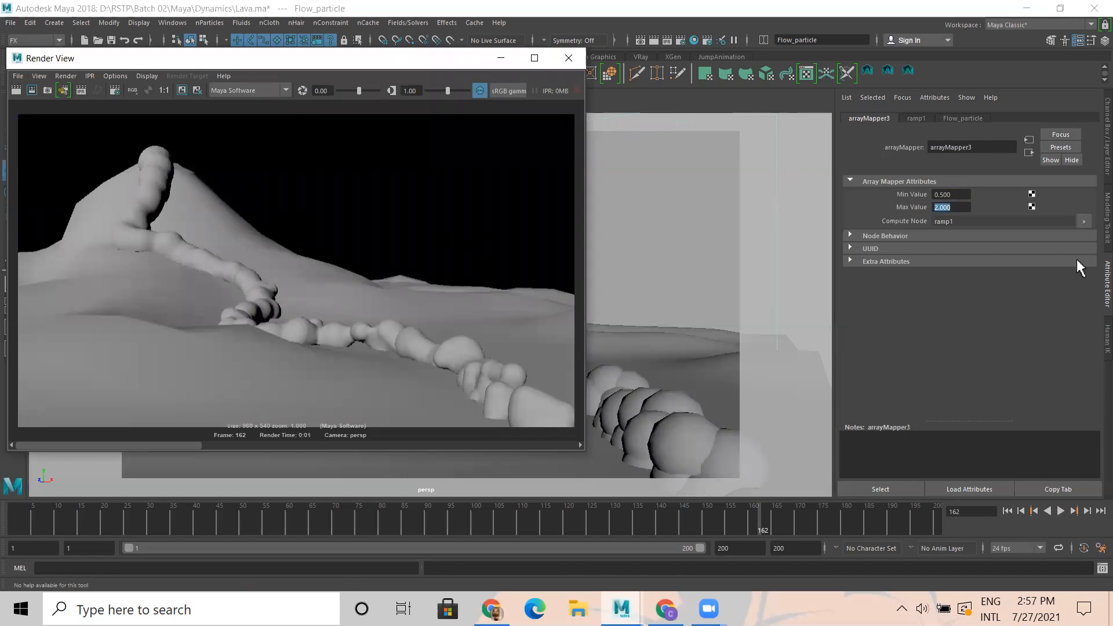
- Raise the flow particle shape's blobby-surface radius to 3.667 and threshold to 1.167
click(1029, 152)
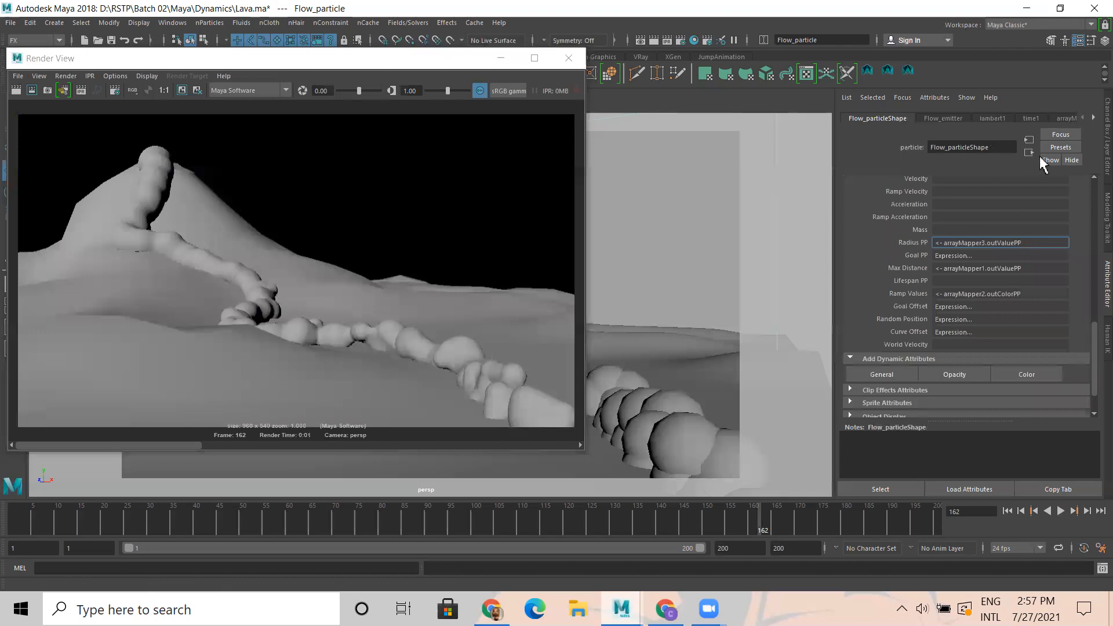
scroll(992, 260, up, 3)
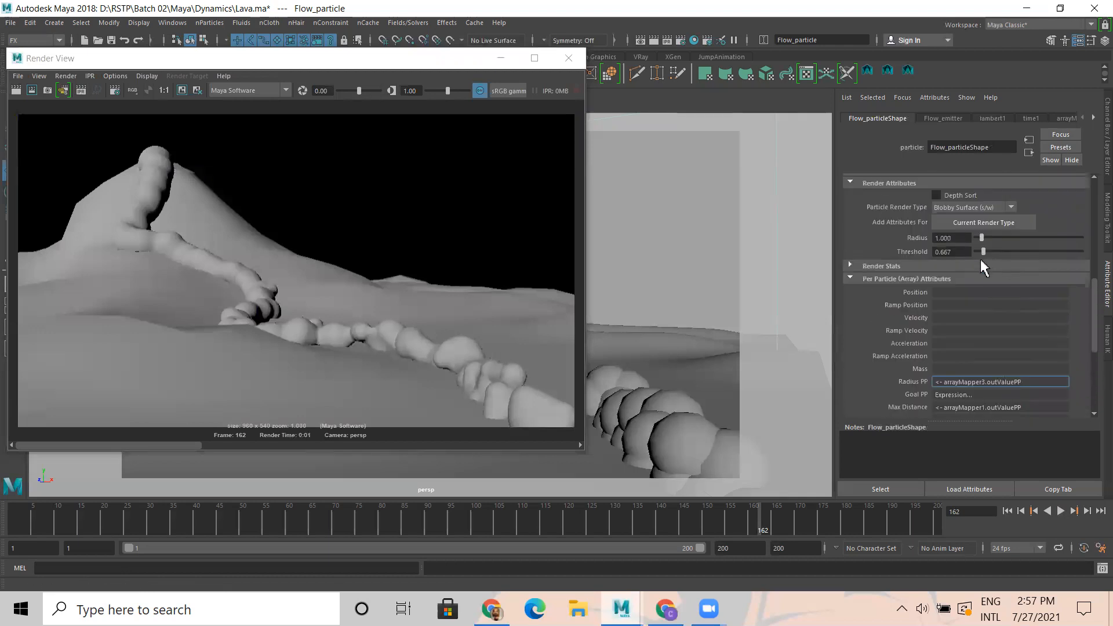
drag(986, 248, 995, 241)
- Replay the simulation from the start to frame 142, render that frame to check the surface, and minimize the Render View
click(1008, 511)
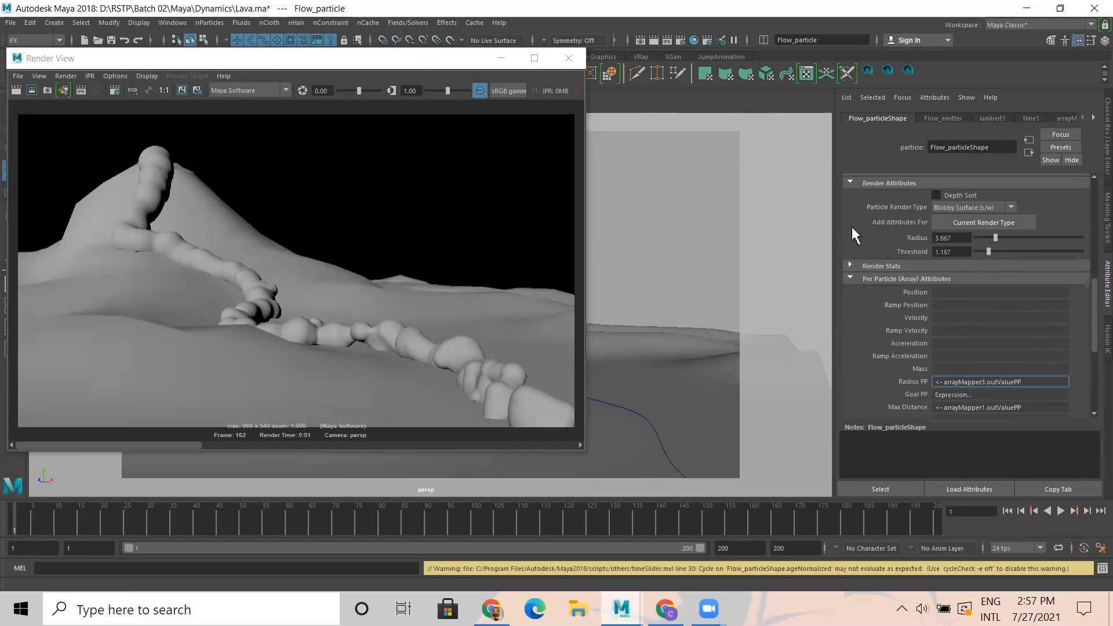
click(500, 57)
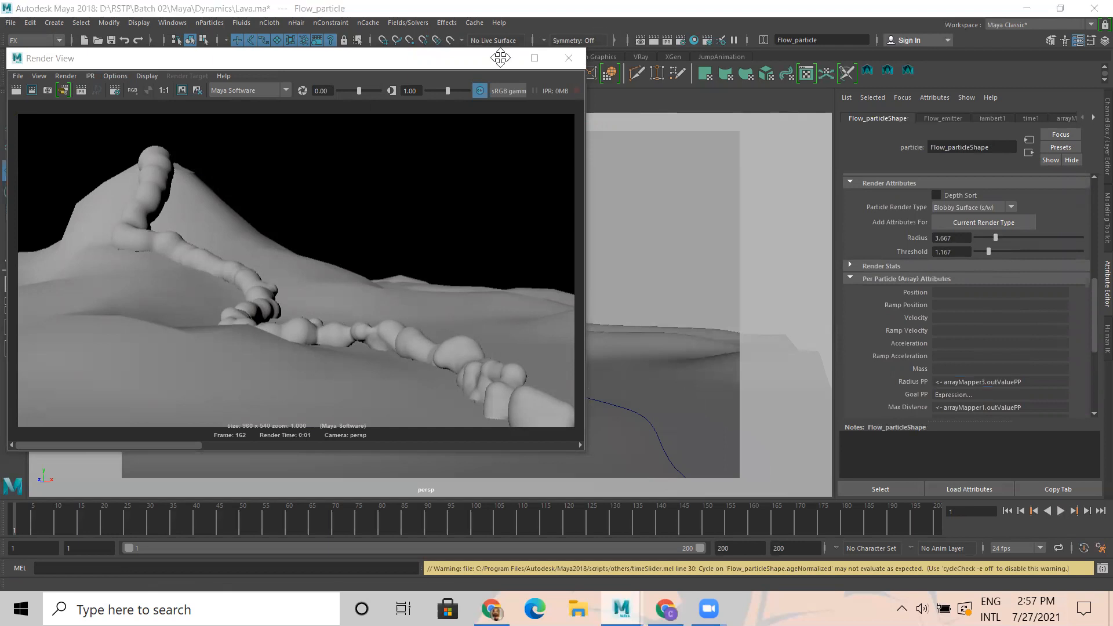
click(501, 57)
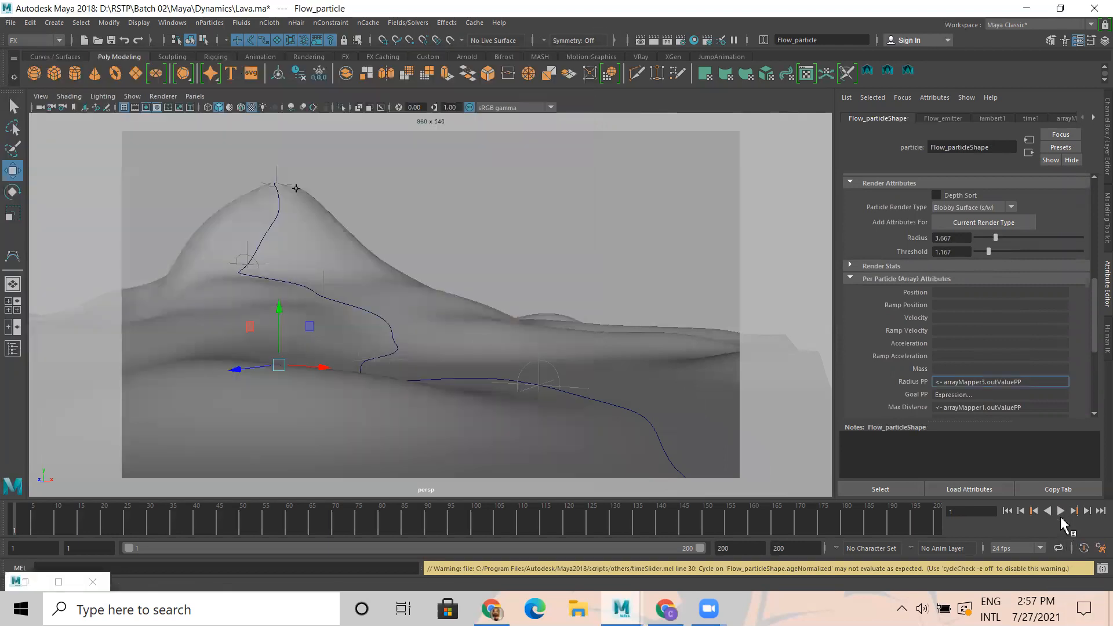
click(1060, 511)
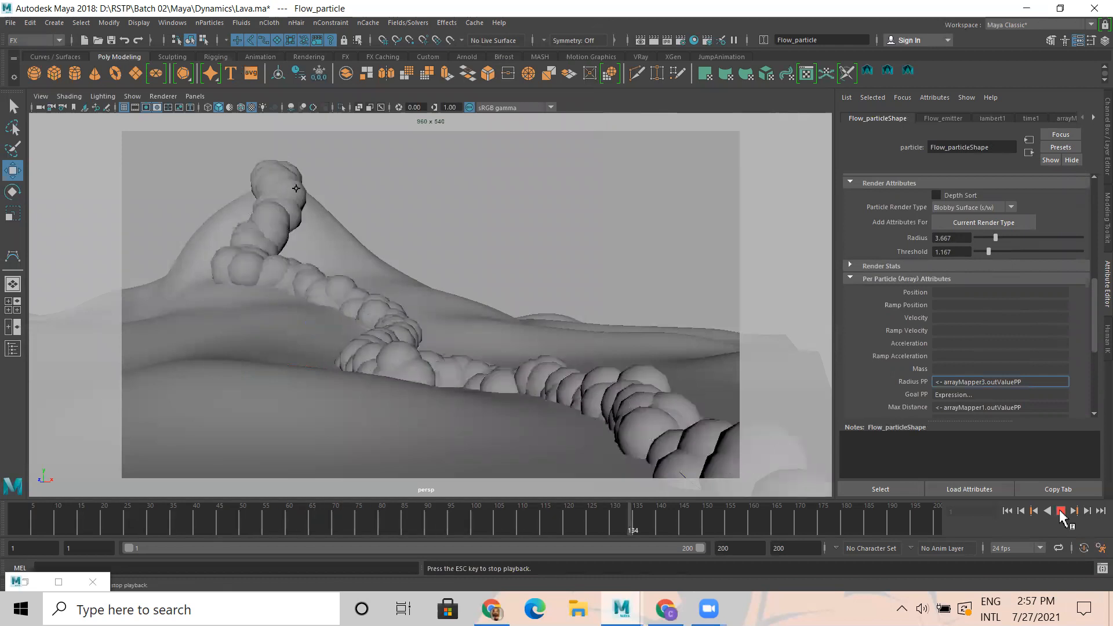
click(1061, 512)
click(654, 40)
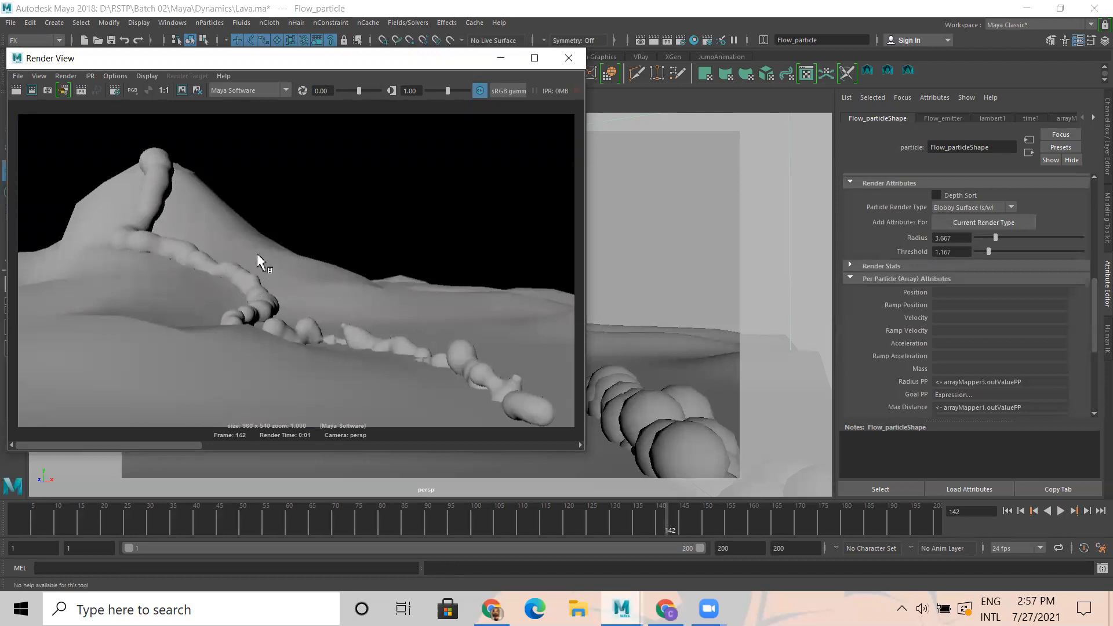
click(501, 59)
- Assign a new Blinn material to the flow particles, render frame 142 to check it, and minimize the Render View
click(294, 231)
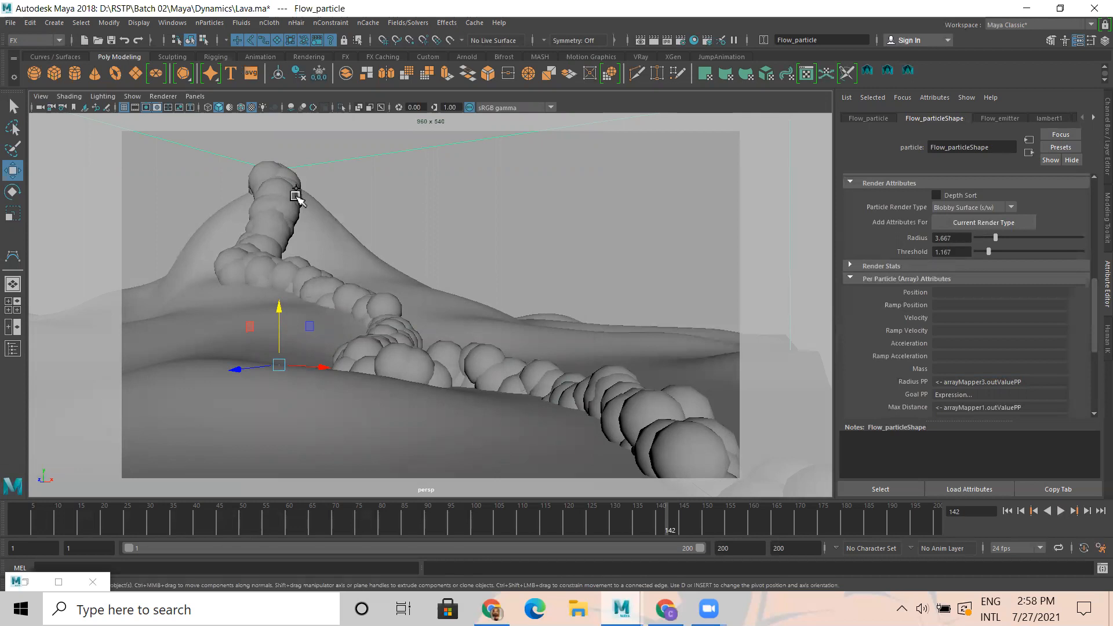
right_drag(530, 194, 534, 442)
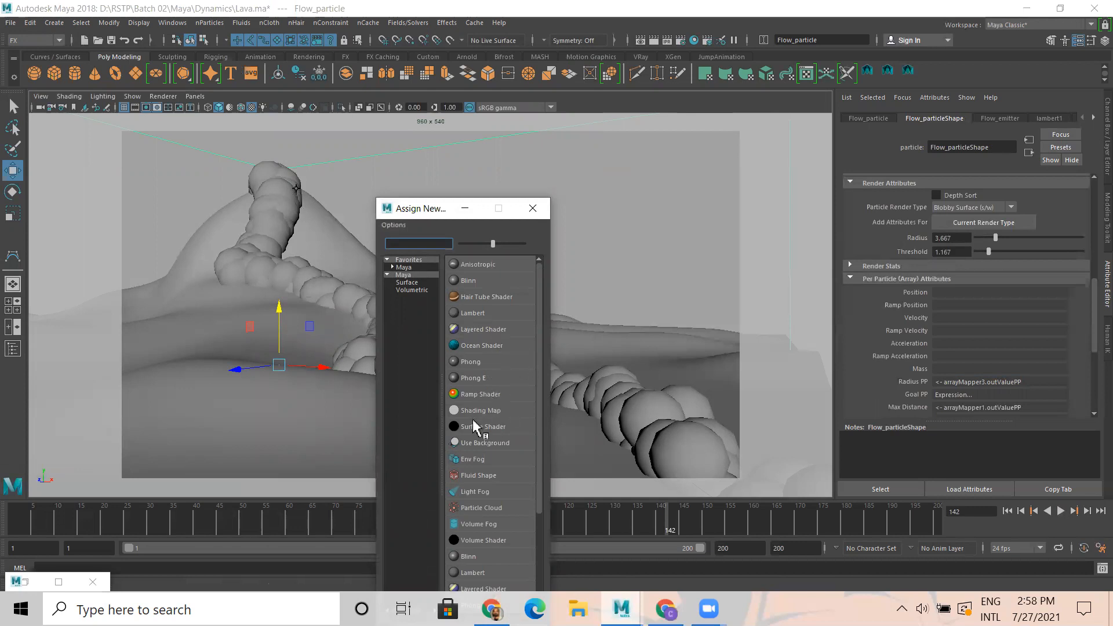
click(469, 282)
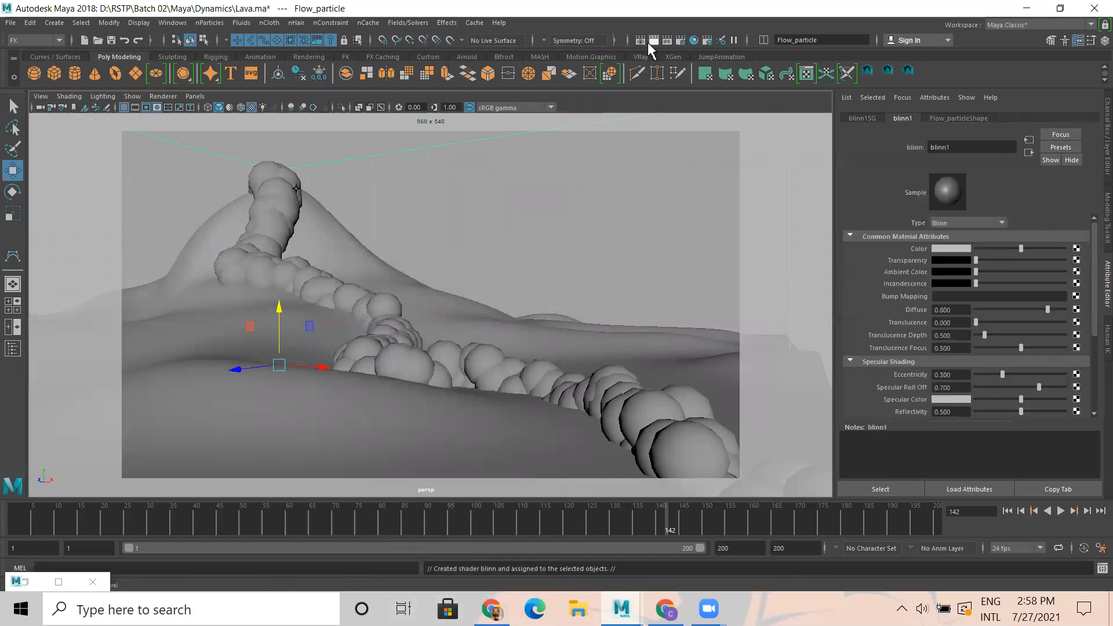
click(654, 40)
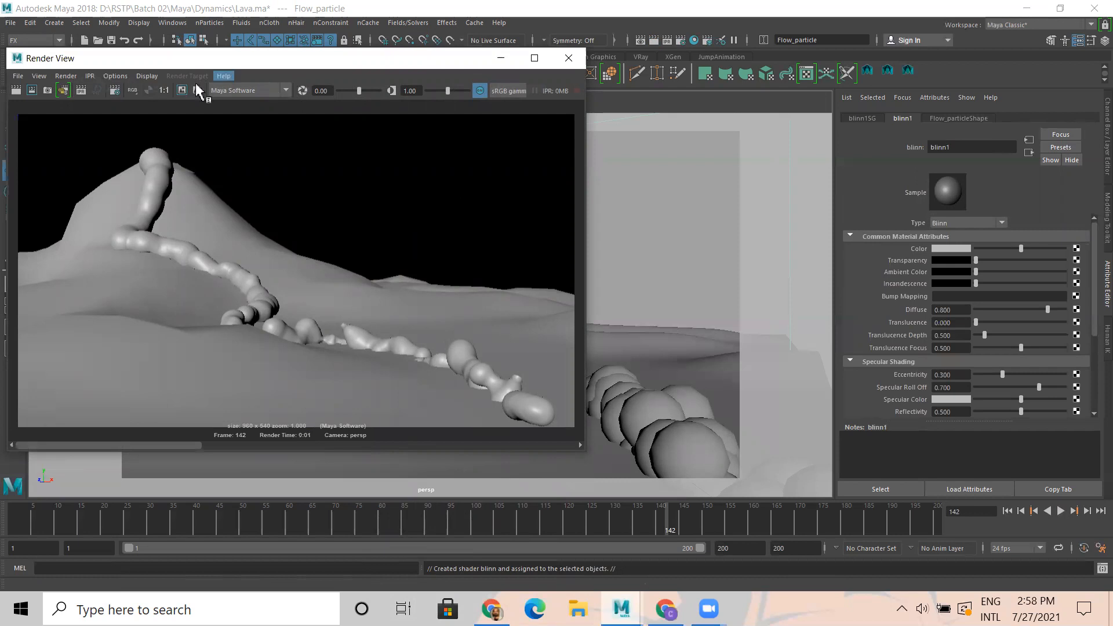
click(500, 59)
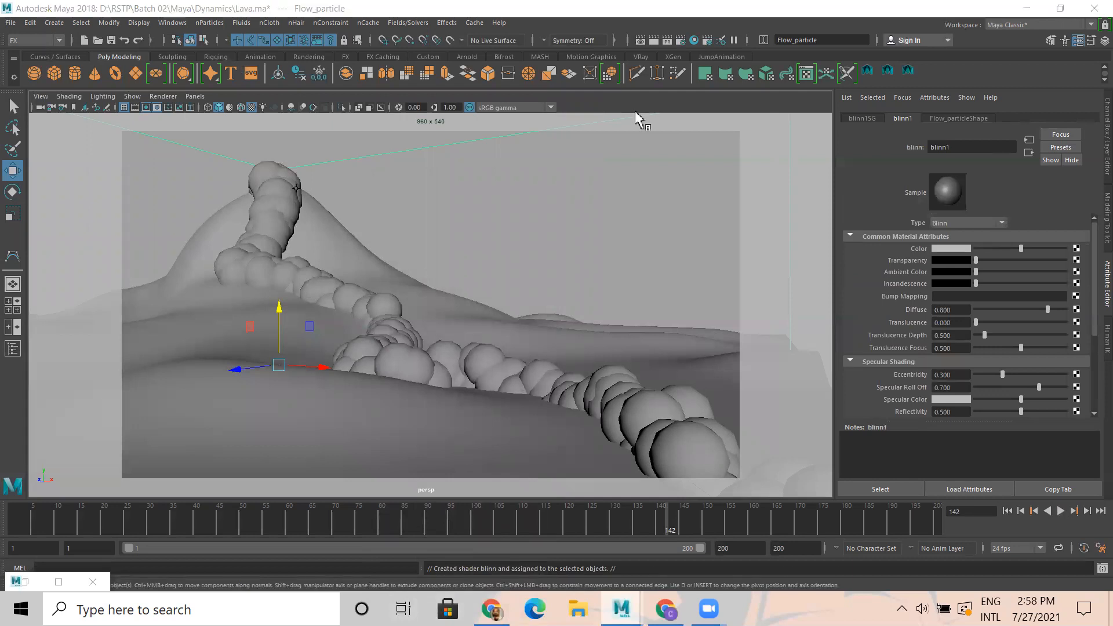
- Map a 3D Crater texture to the Blinn material's color
click(1077, 249)
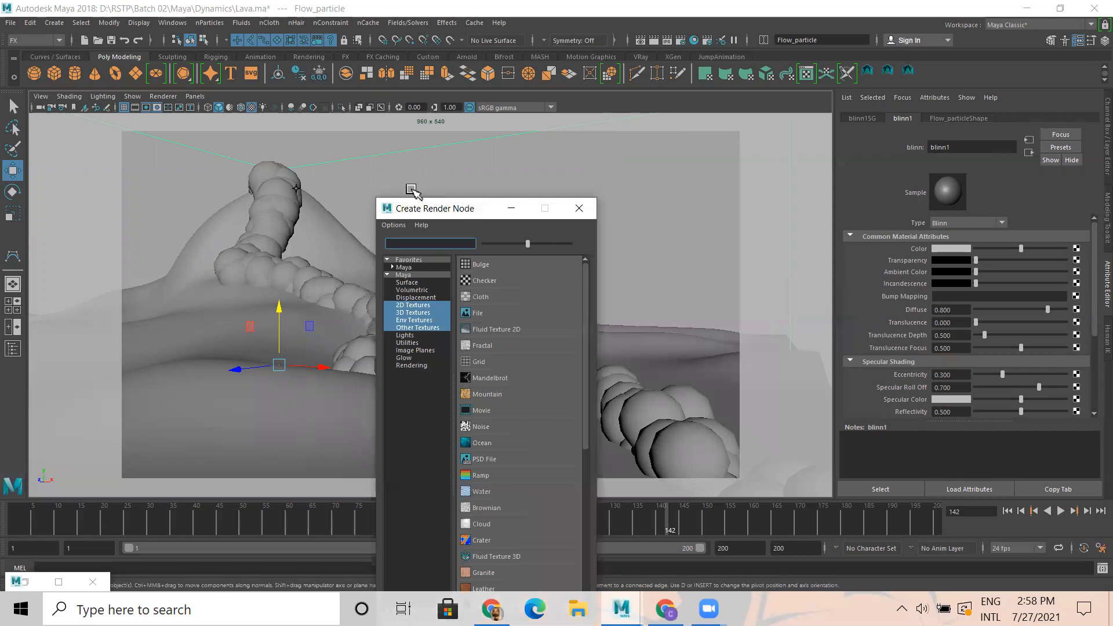
drag(445, 203, 433, 89)
click(400, 199)
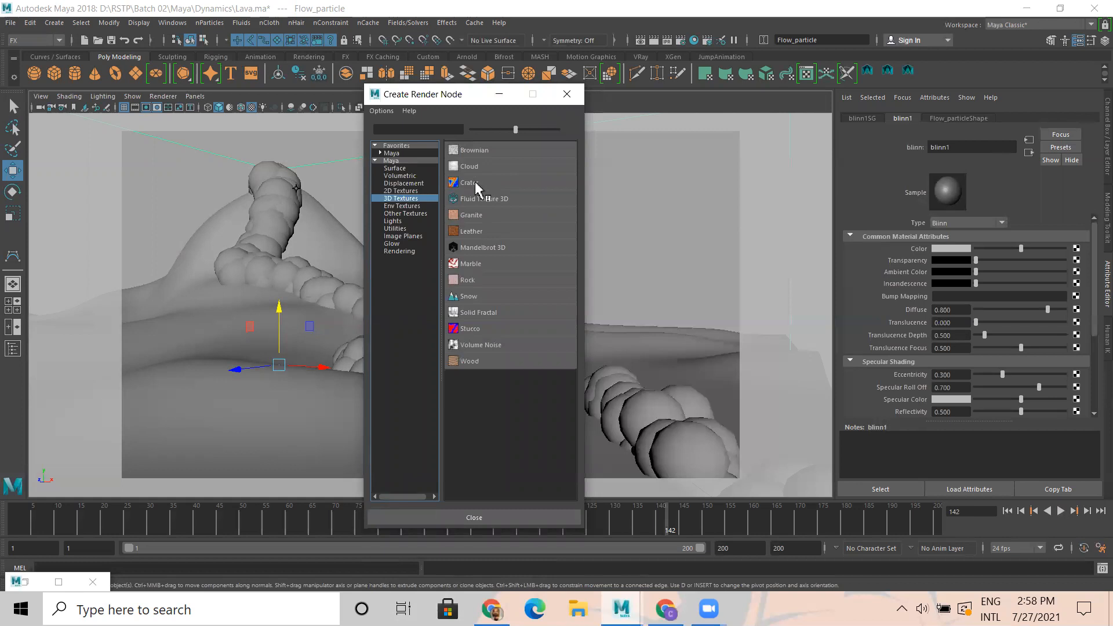
click(472, 183)
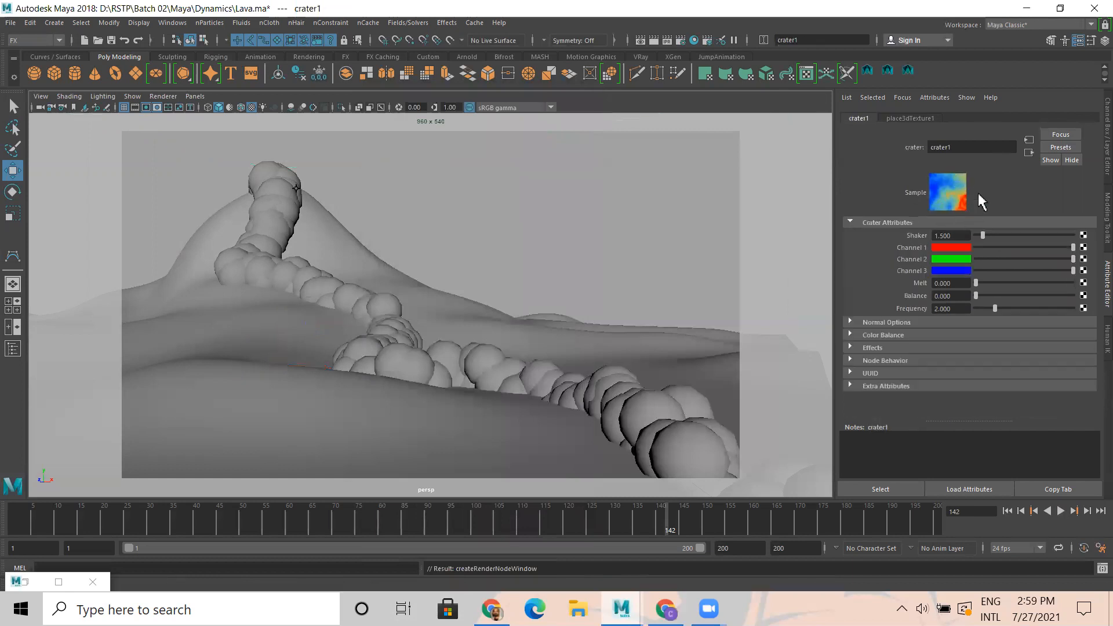
- Set the Crater texture's Channel 1 to yellow-orange, Channel 2 to red-orange and Channel 3 to black, and render the frame
click(949, 245)
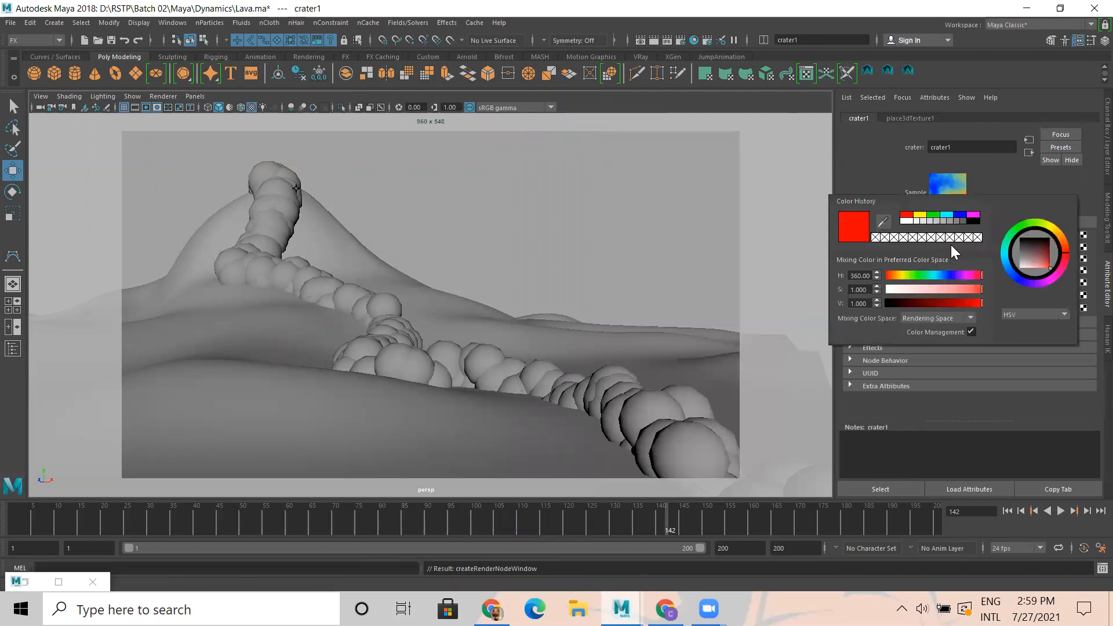
mouse_move(1070, 249)
mouse_down()
mouse_move(1058, 229)
mouse_move(1065, 242)
mouse_up()
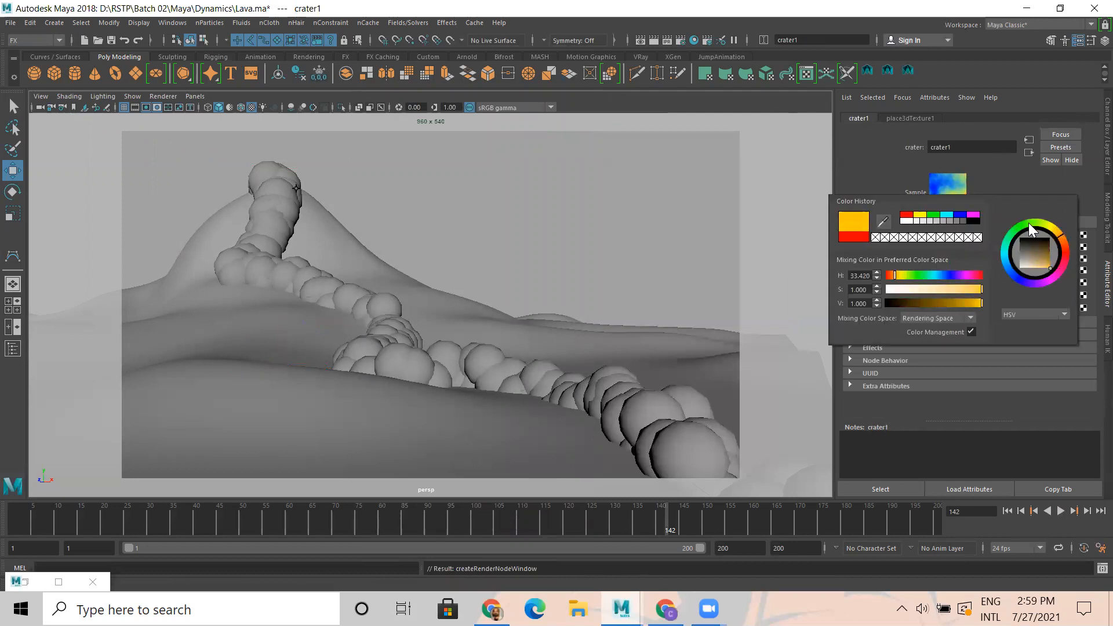
click(951, 258)
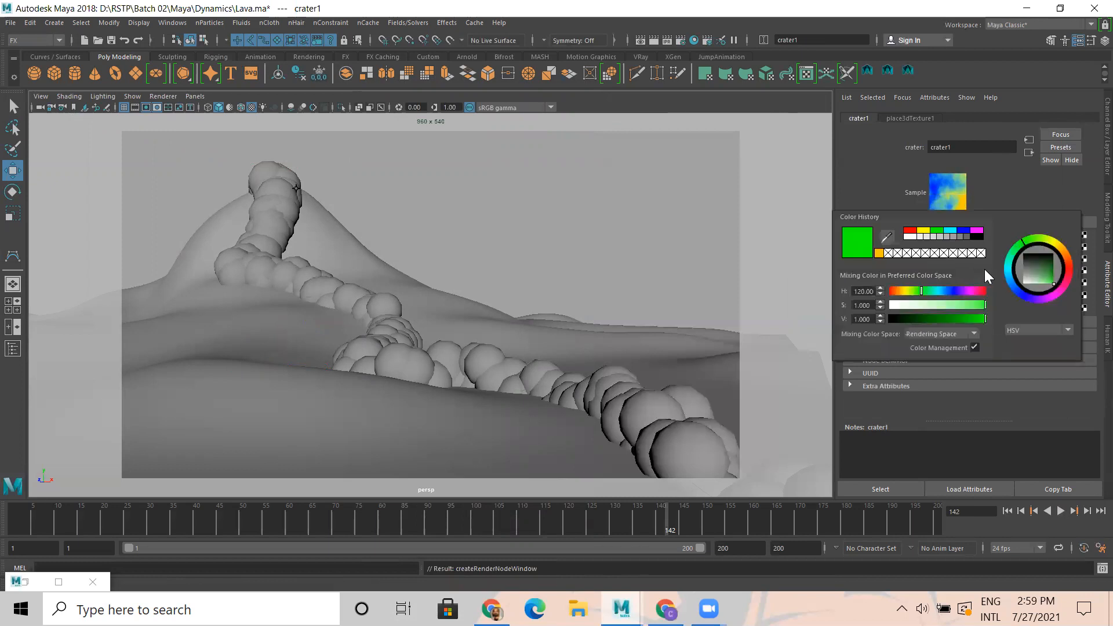
drag(1069, 247, 1071, 272)
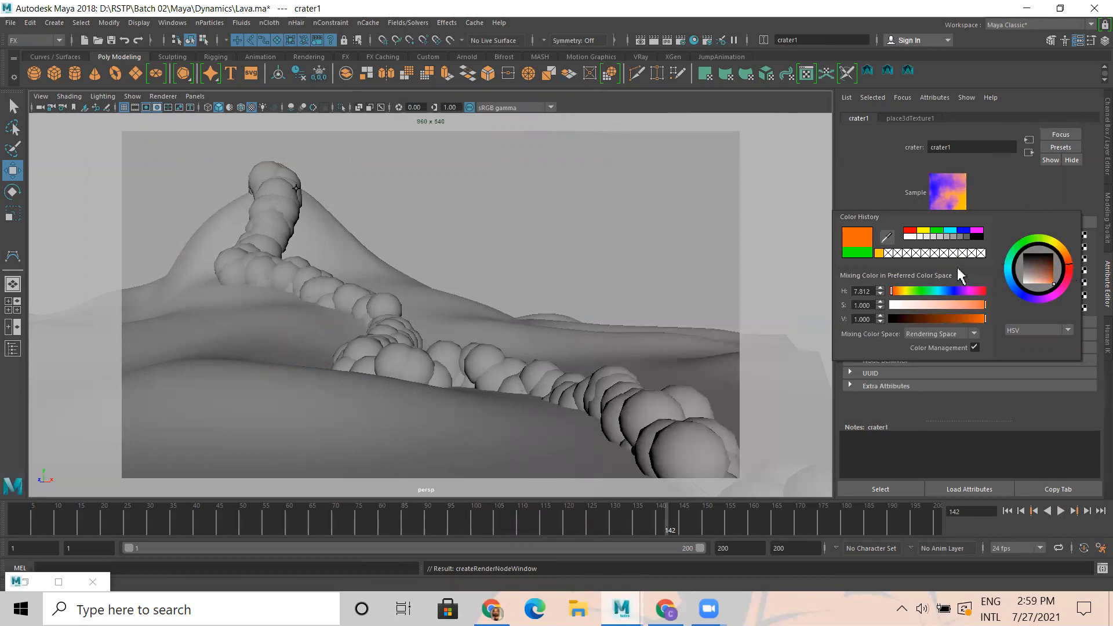
click(1073, 266)
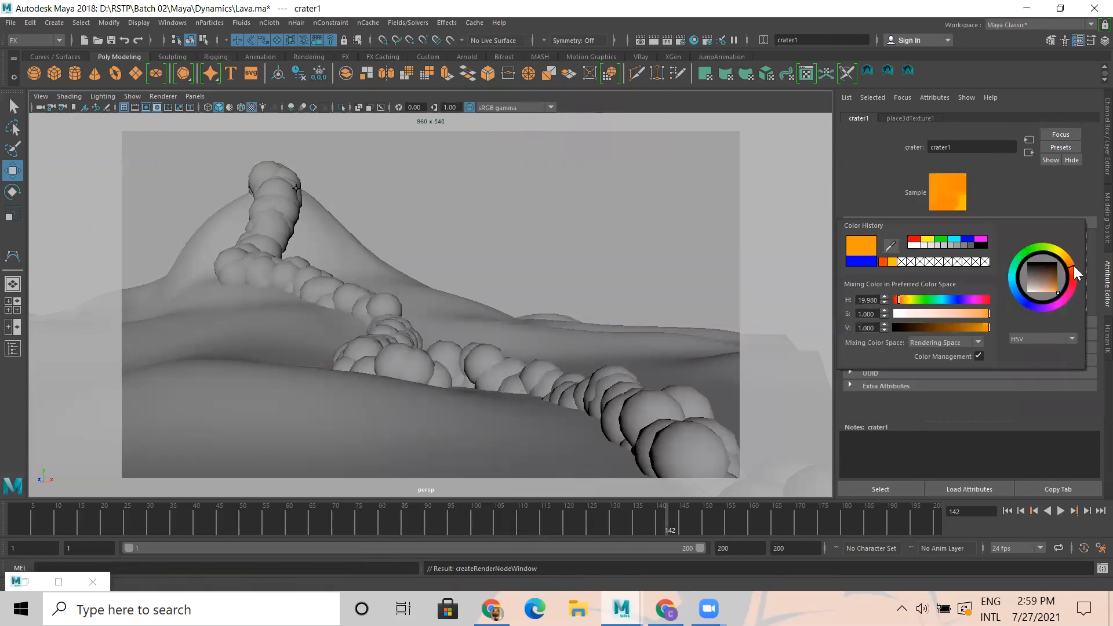
drag(1049, 276, 1035, 263)
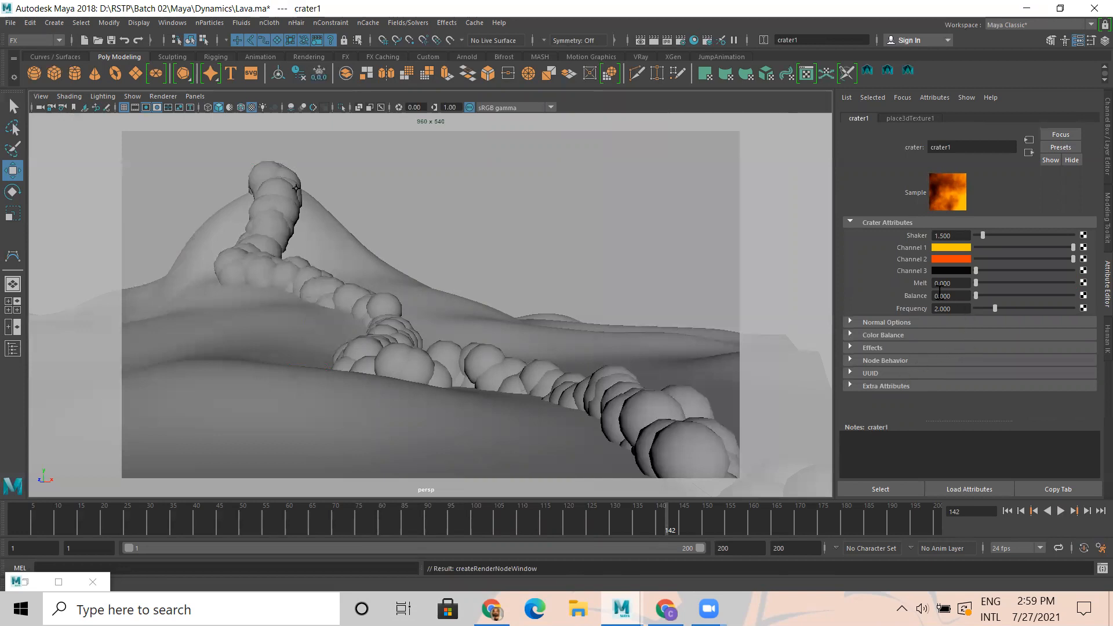
click(653, 40)
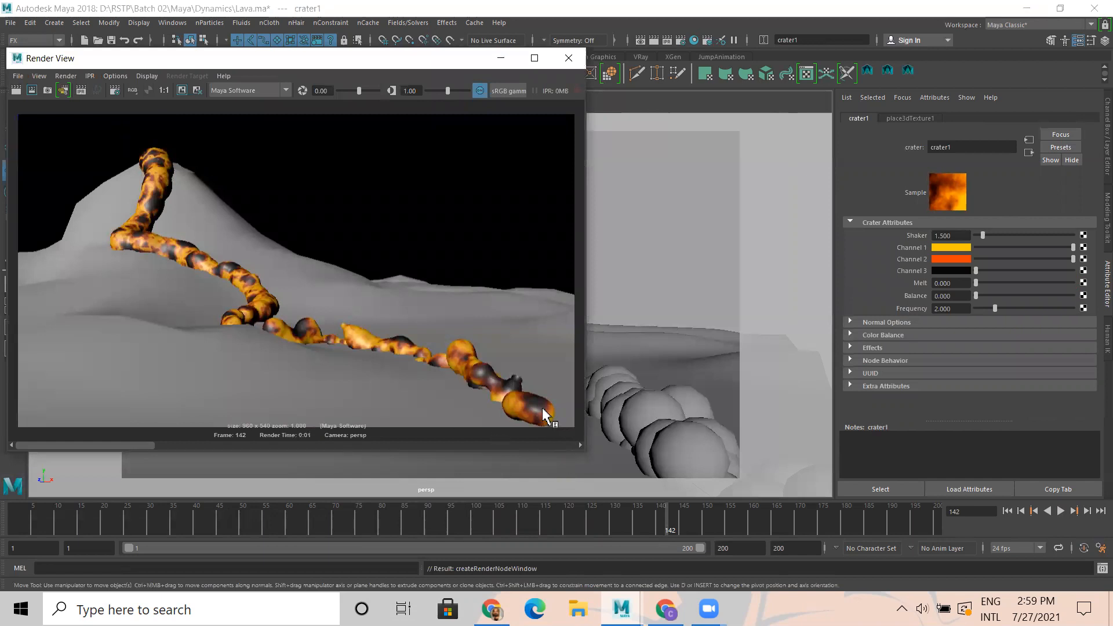
- Map a 2D Noise texture to the Blinn material's bump mapping with a bump depth of 0.5
click(1028, 152)
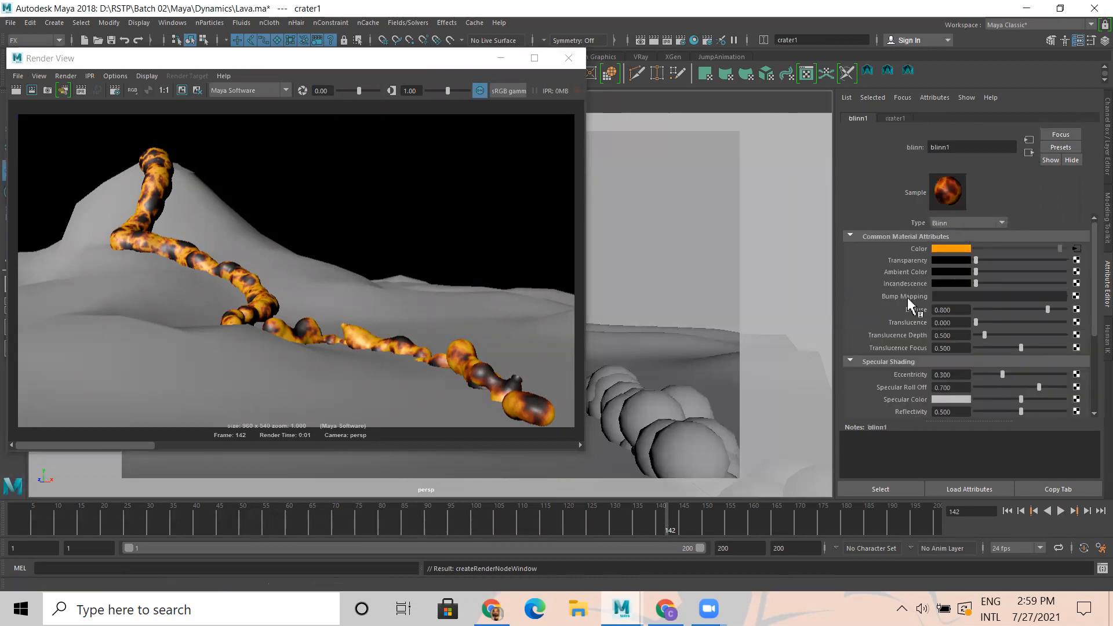
click(1075, 295)
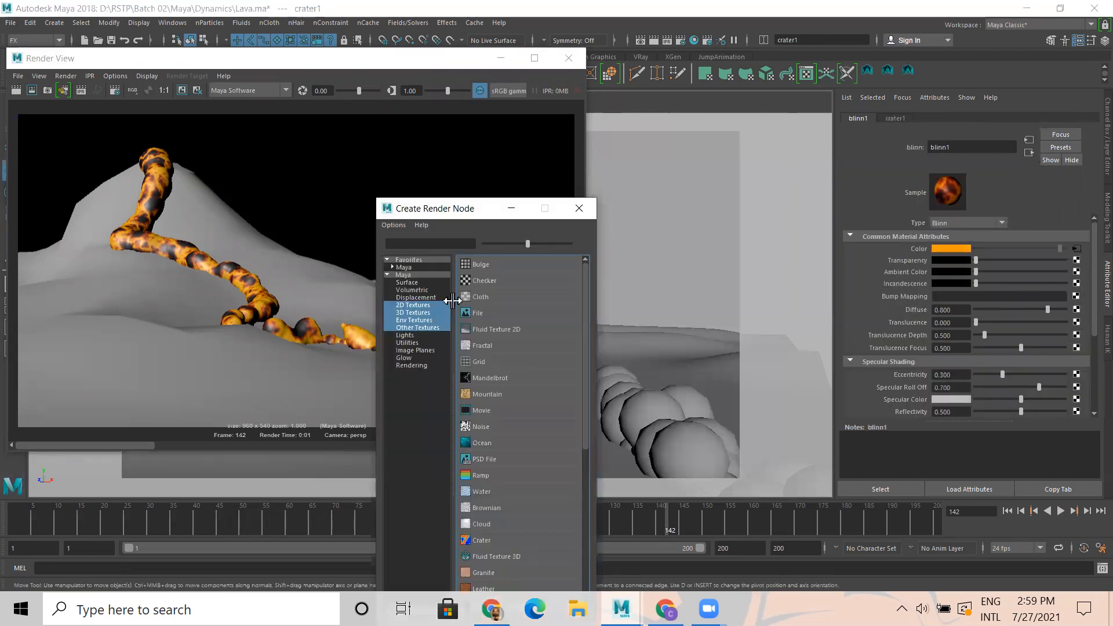
click(420, 305)
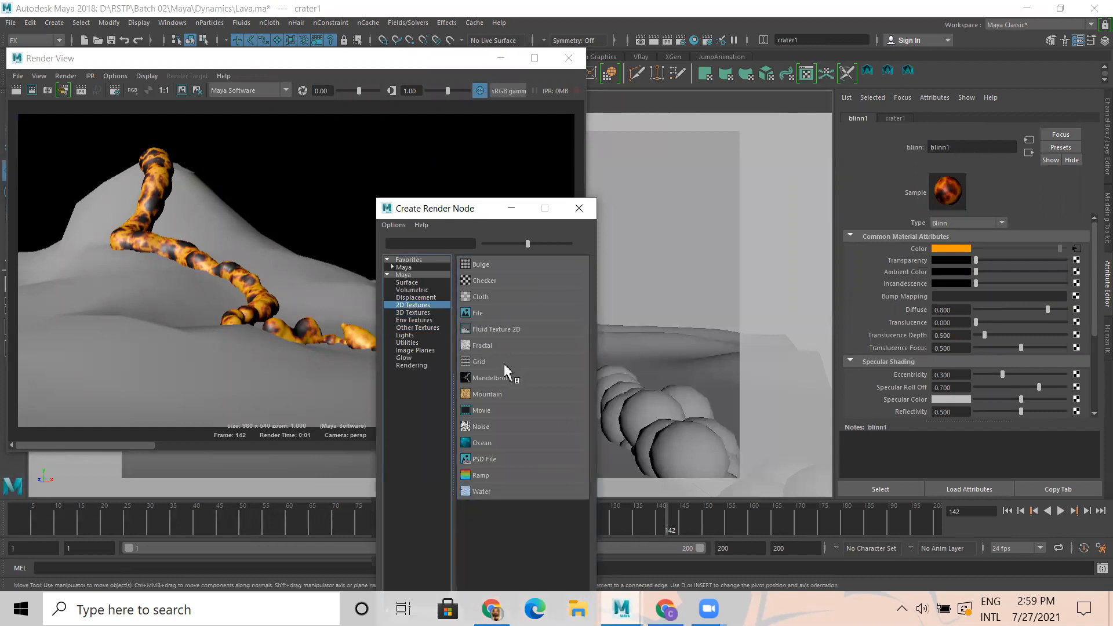
click(481, 427)
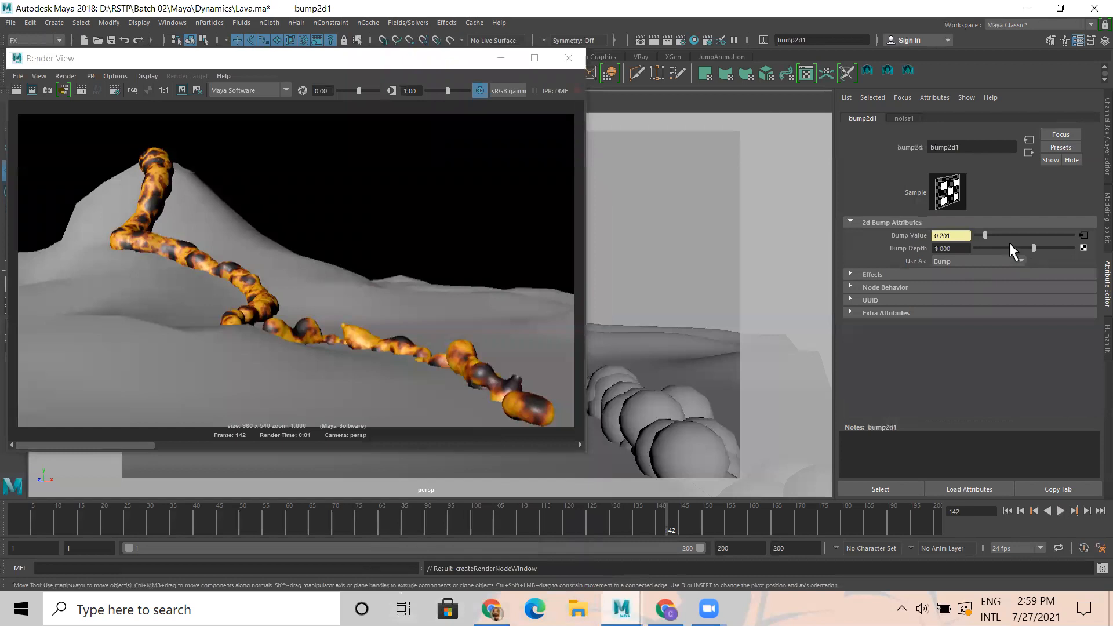
click(965, 251)
text(.5)
key(Return)
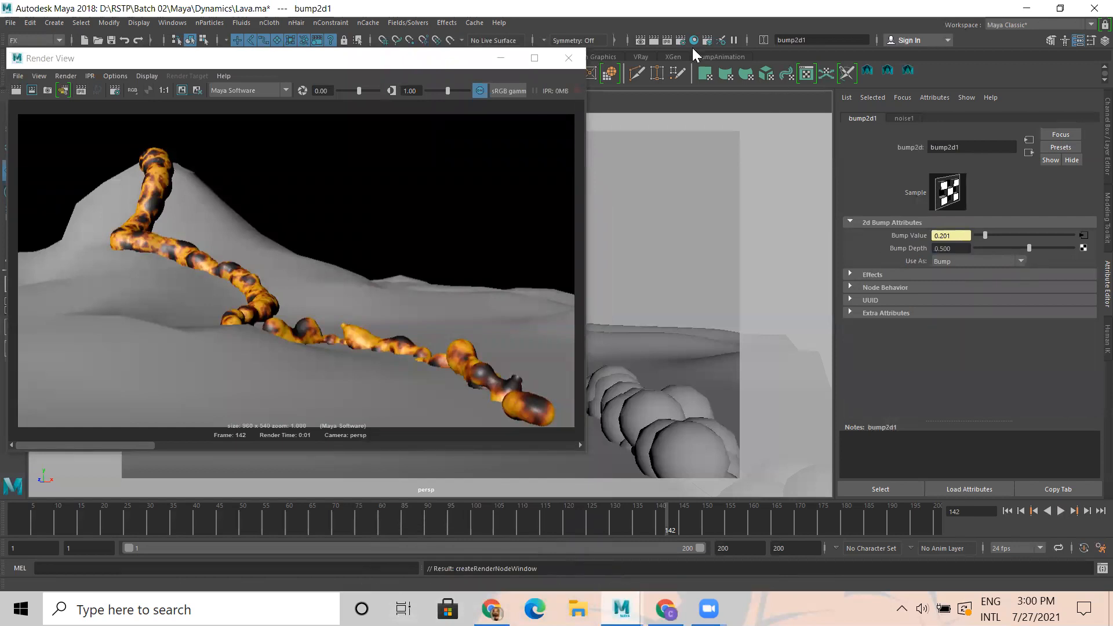
- Render the current frame, set the noise bump depth to 3, and re-render to inspect the lava surface up close
click(654, 39)
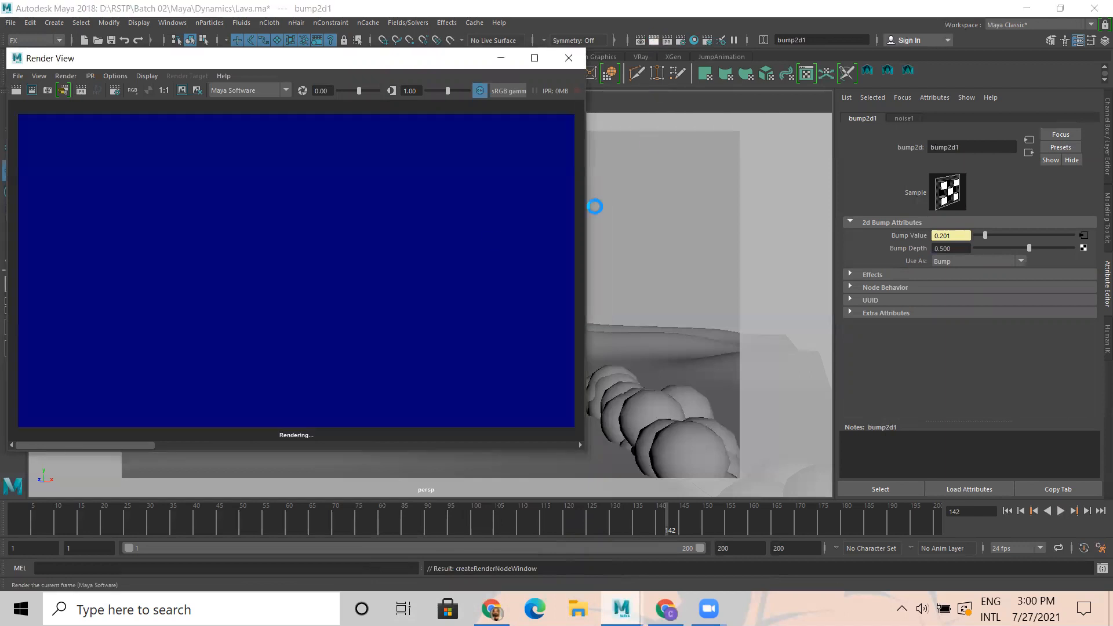
click(951, 248)
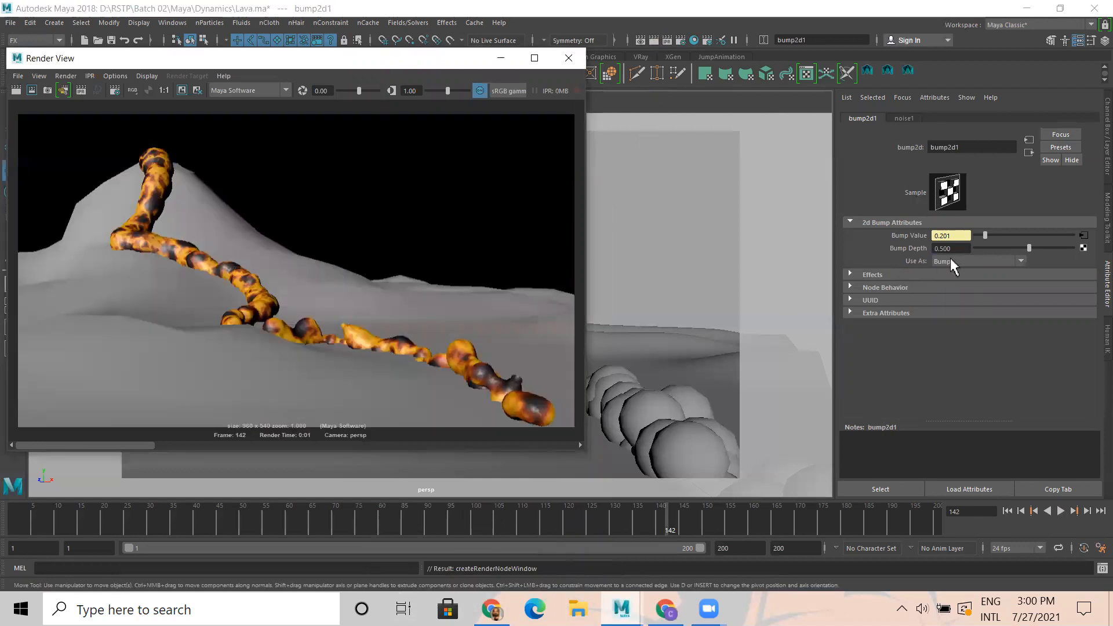
text(3)
key(Return)
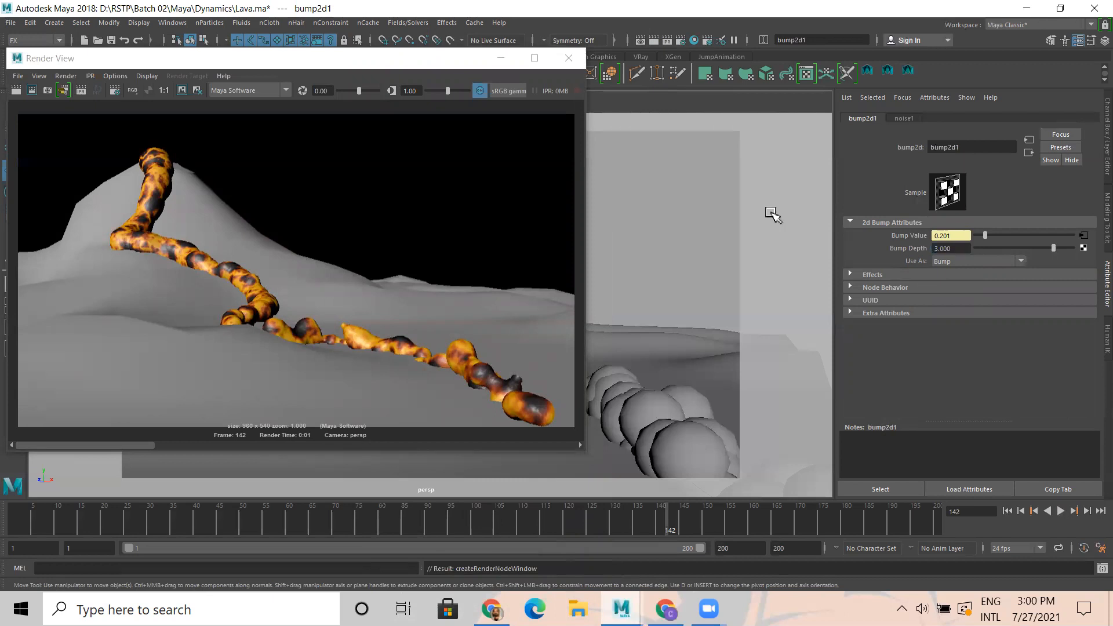
click(16, 90)
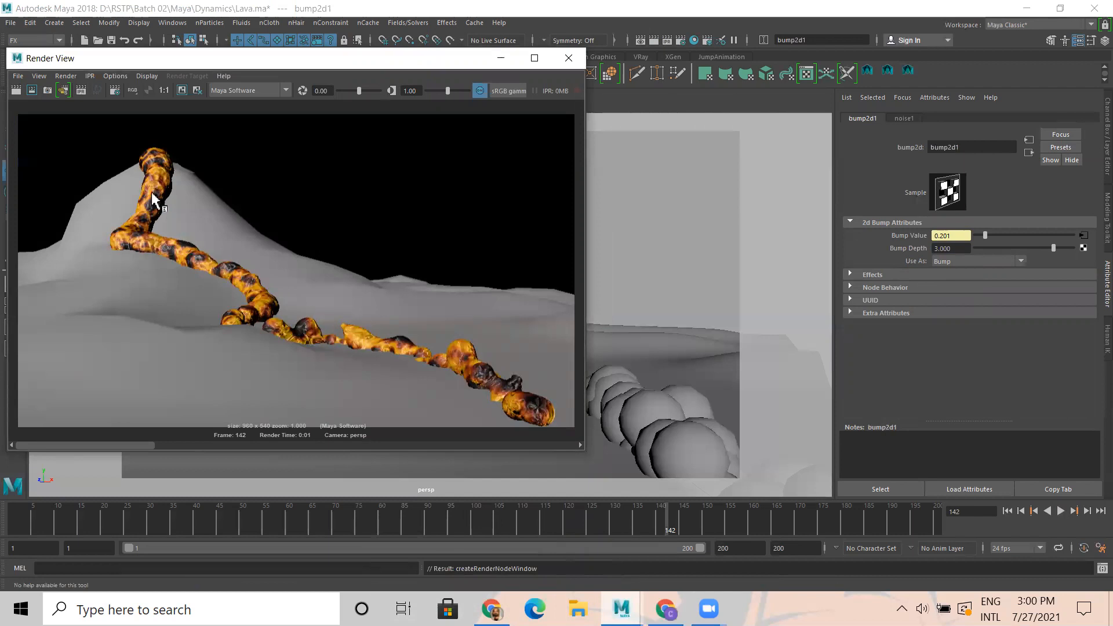
scroll(177, 223, up, 2)
scroll(157, 179, up, 3)
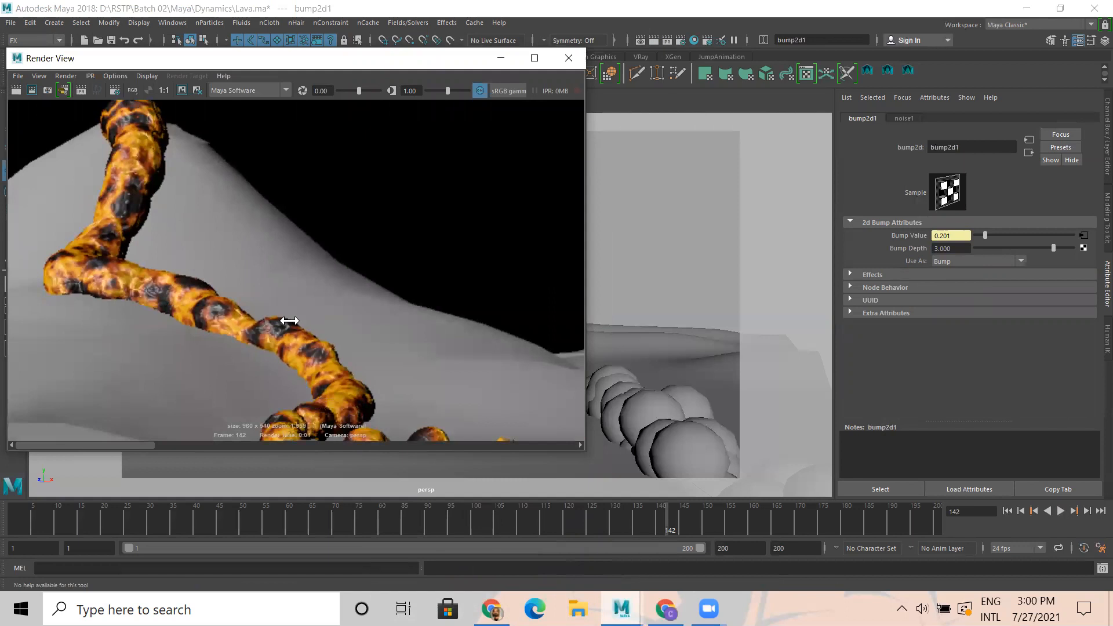
- Set the noise bump depth to 5, render the frame again to inspect the lava, and close the Render View
drag(959, 249, 819, 253)
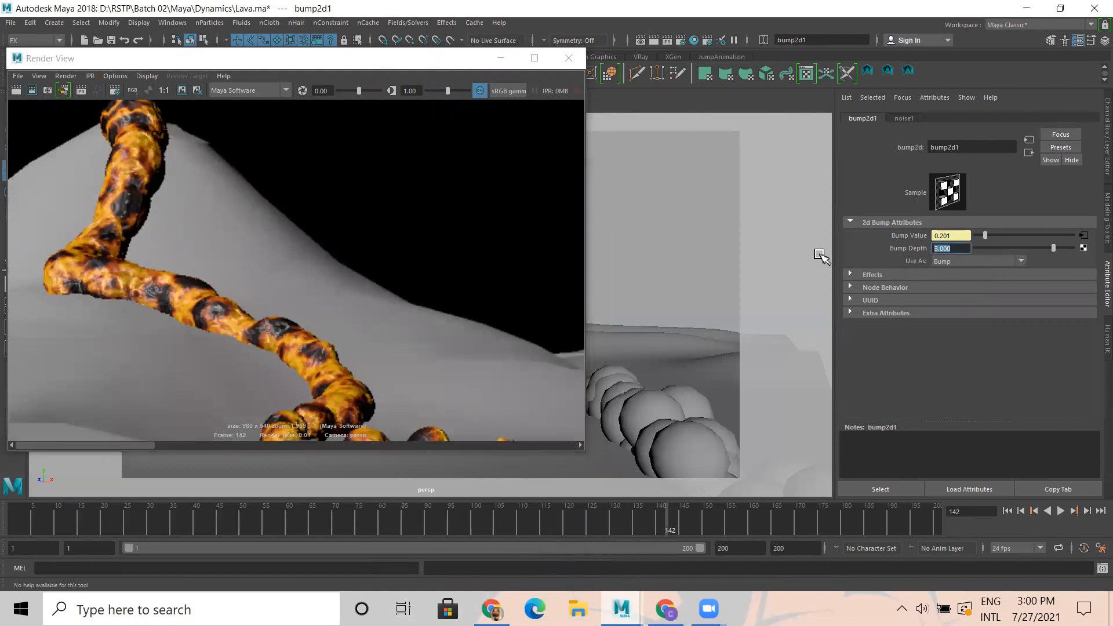
text(5)
key(Return)
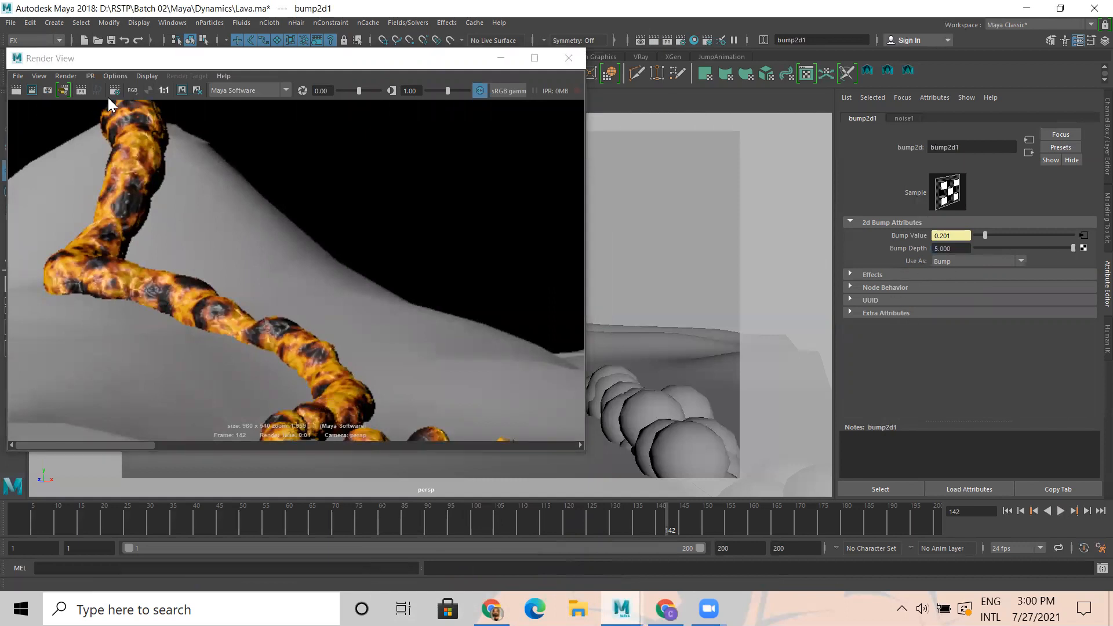
click(17, 90)
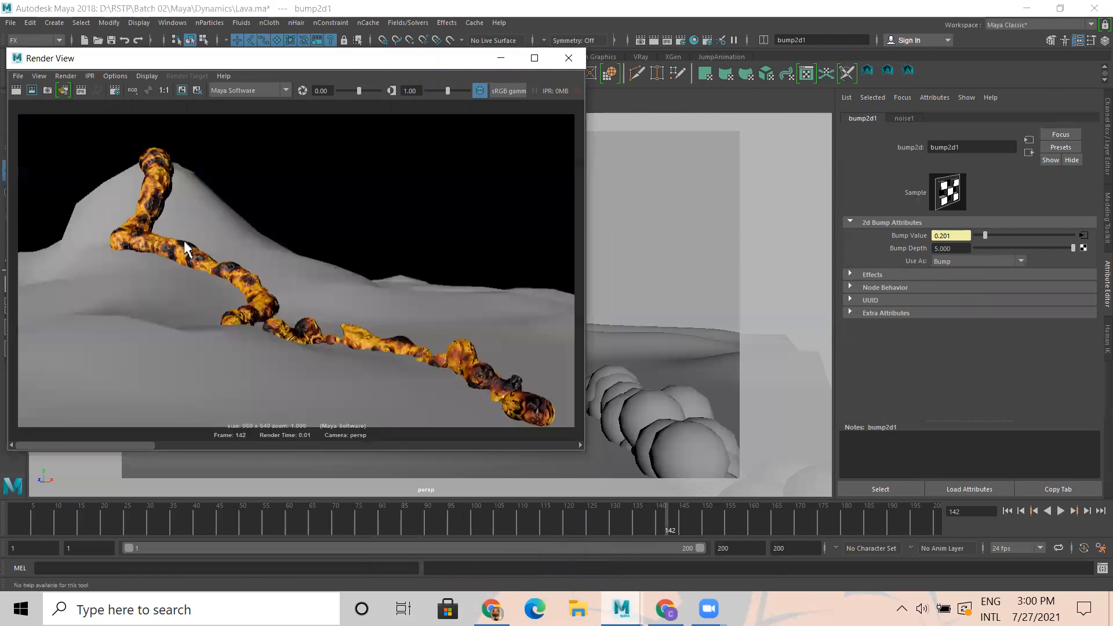
scroll(456, 412, up, 5)
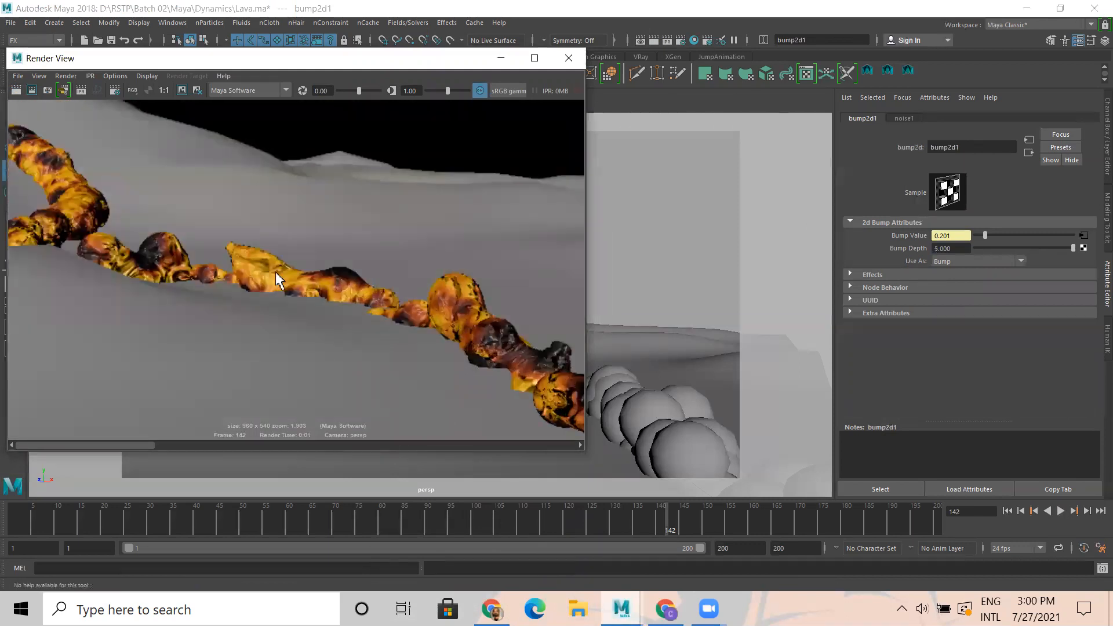
scroll(115, 249, down, 3)
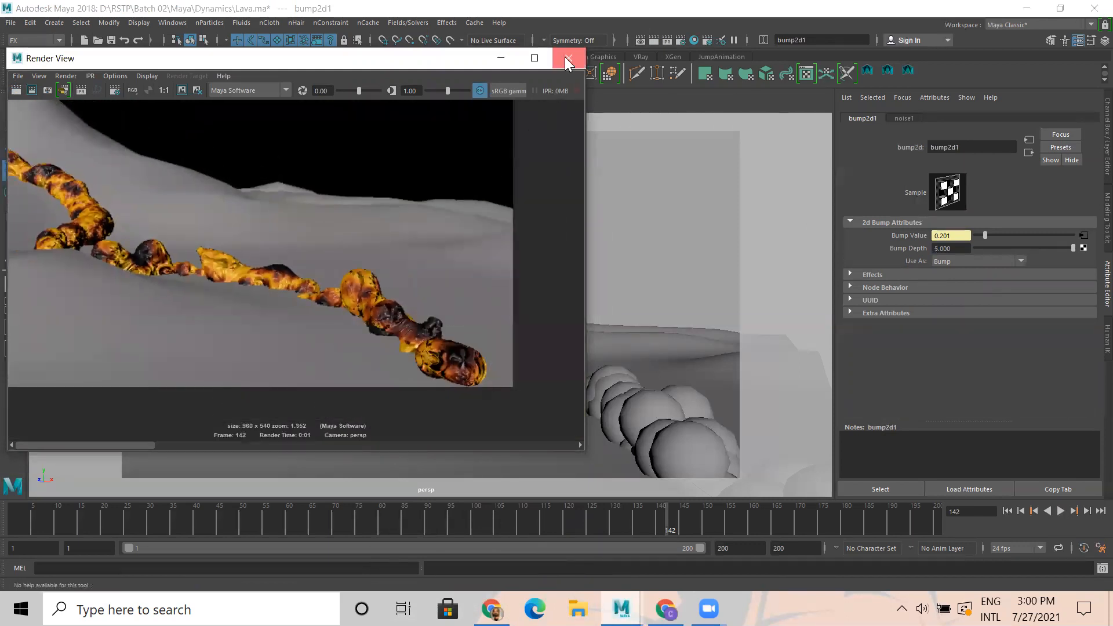
click(567, 59)
- Return to the lava's Blinn material, set its special-effects Glow Intensity to 0.5, and render the frame
click(1029, 152)
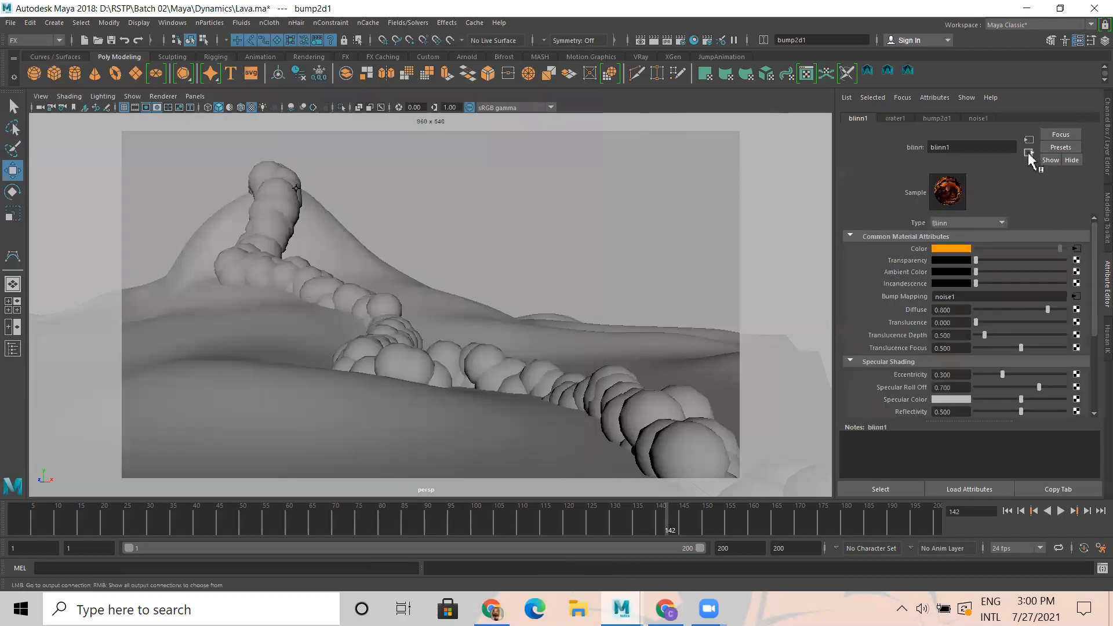
scroll(958, 385, down, 3)
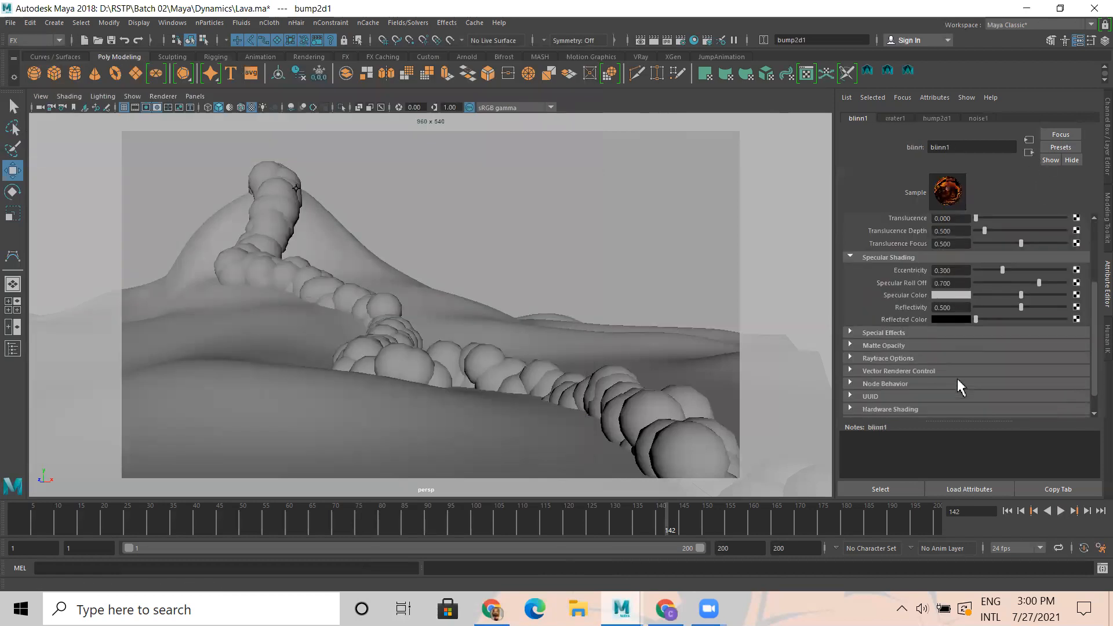
click(913, 333)
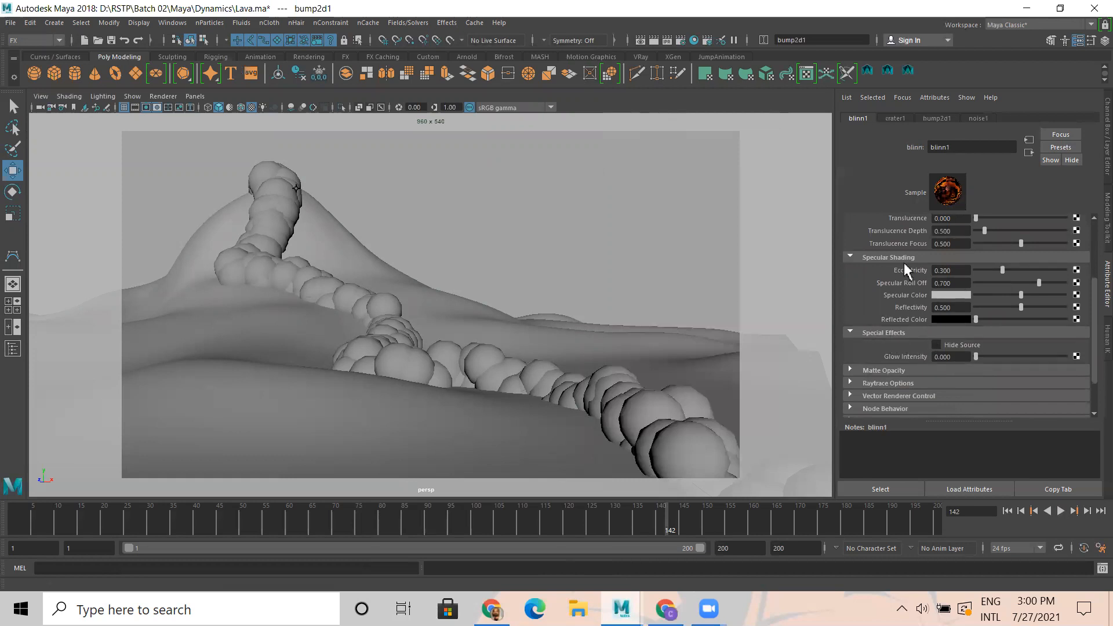
scroll(978, 216, up, 1)
scroll(942, 255, up, 2)
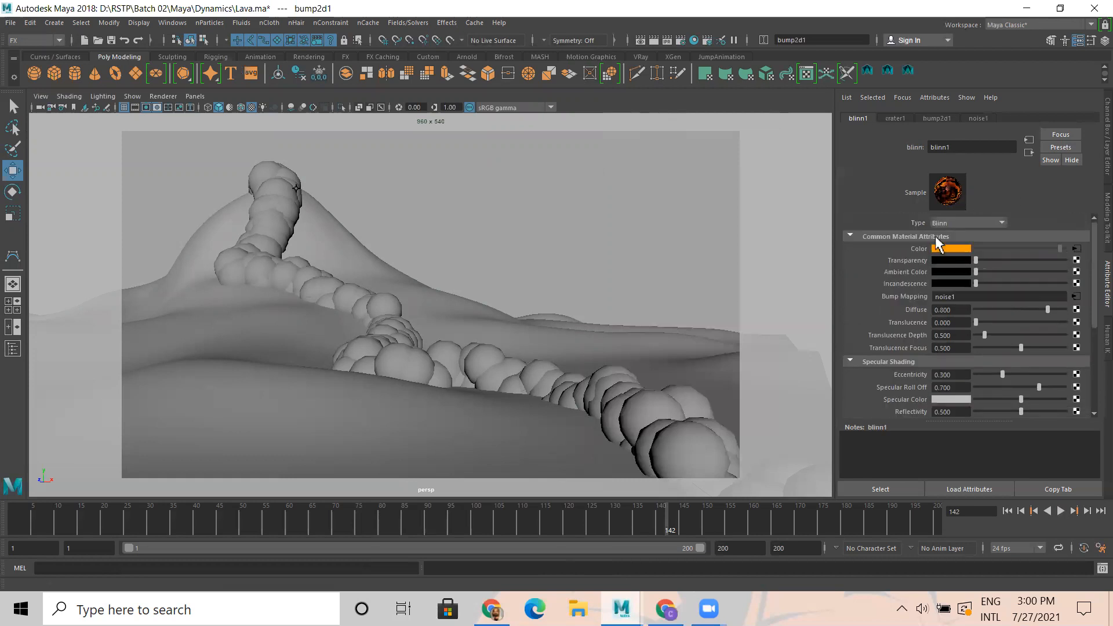
scroll(941, 341, down, 4)
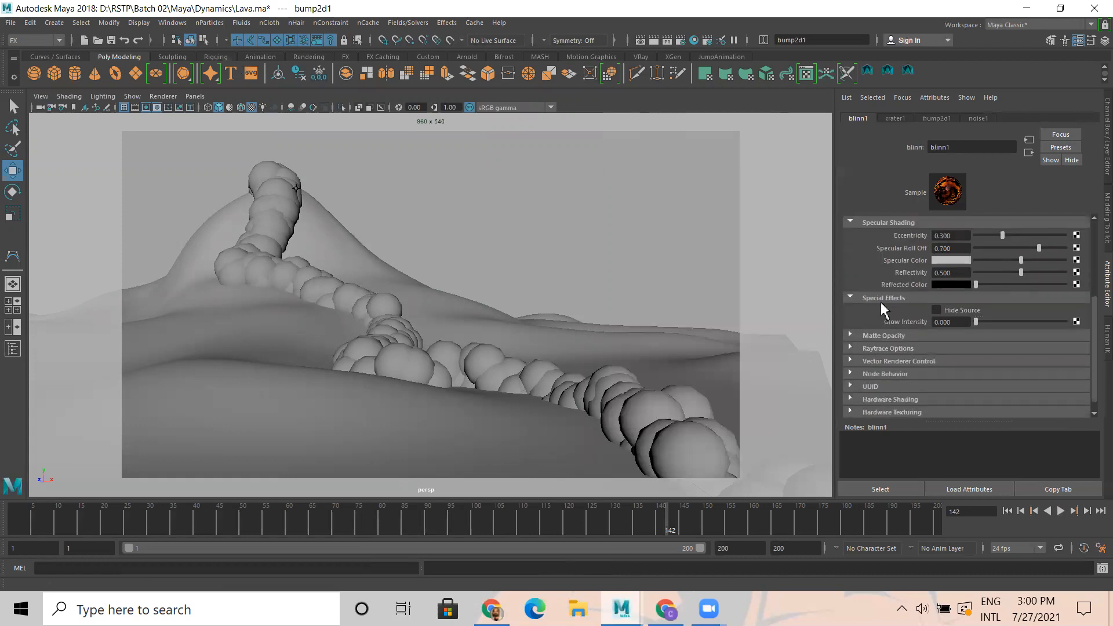
click(951, 322)
text(0.5)
key(Return)
click(652, 40)
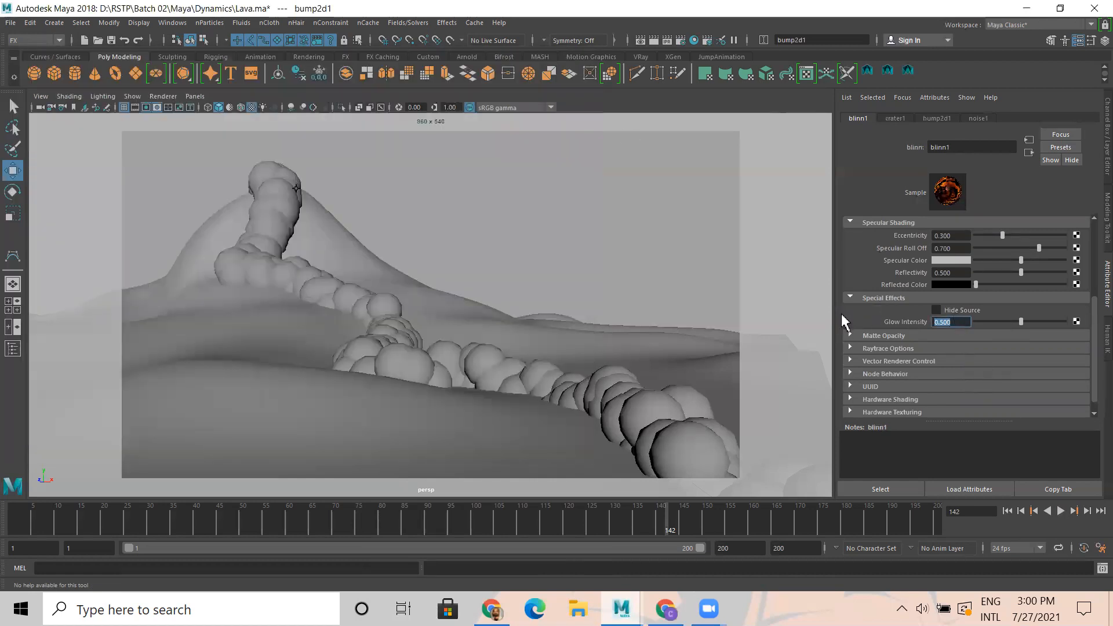
- Set the Blinn material's Glow Intensity to 1, render and inspect the glowing lava at full window size, and minimize the render
text(1)
key(Return)
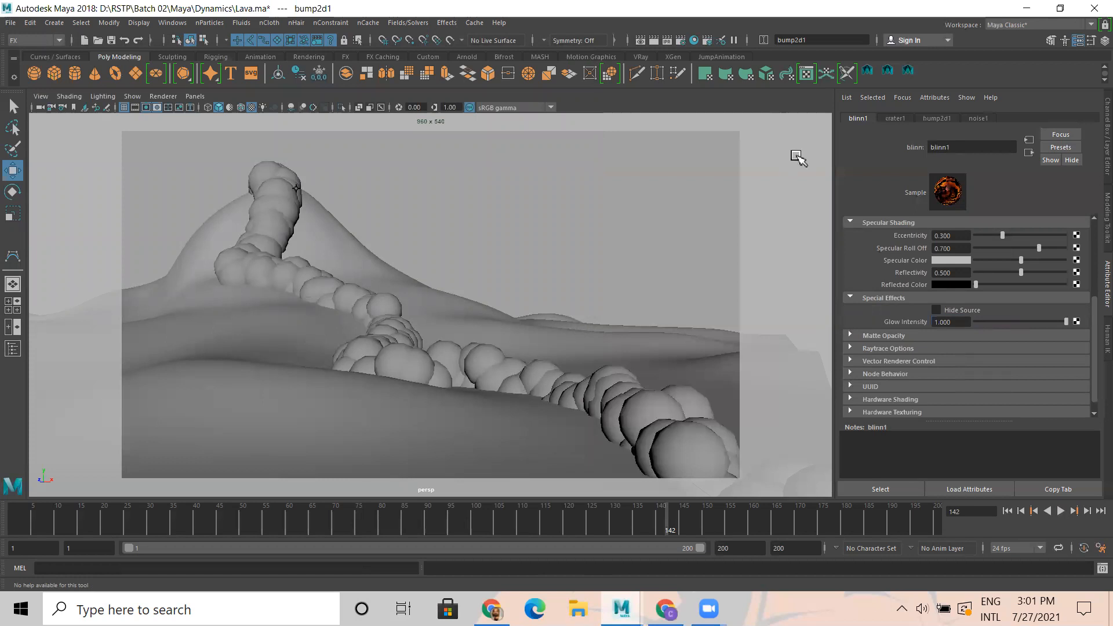
click(655, 73)
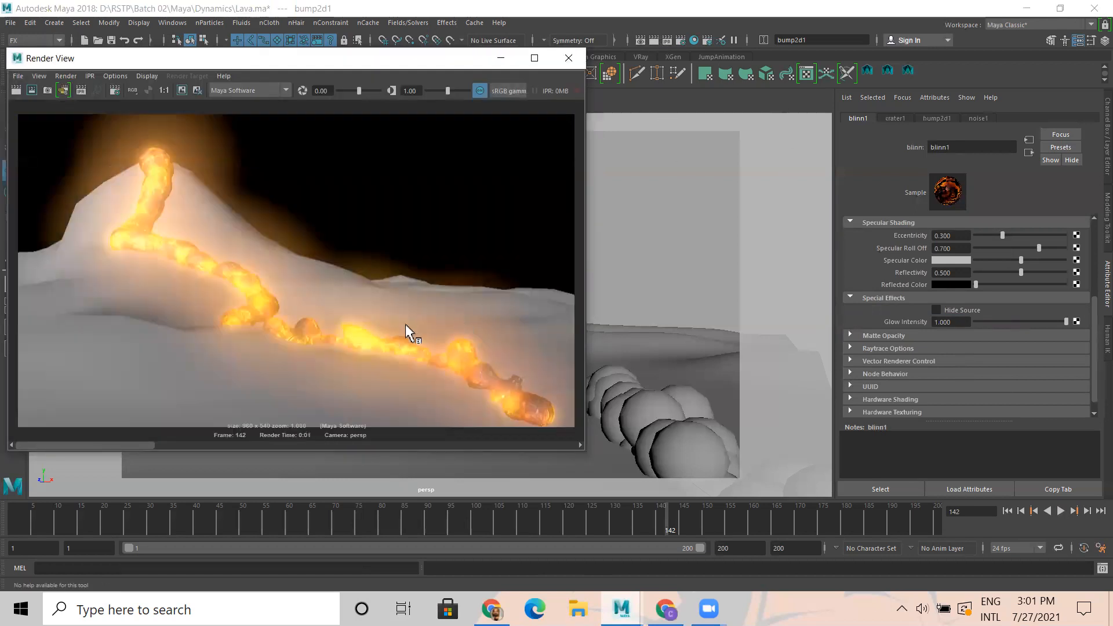
click(535, 60)
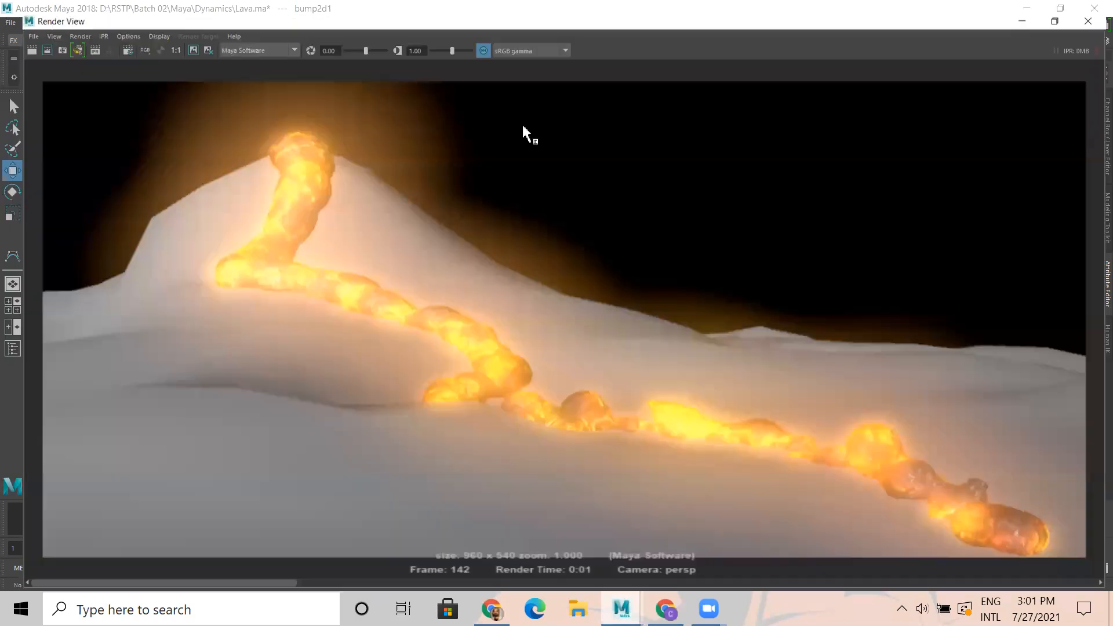
scroll(553, 403, up, 2)
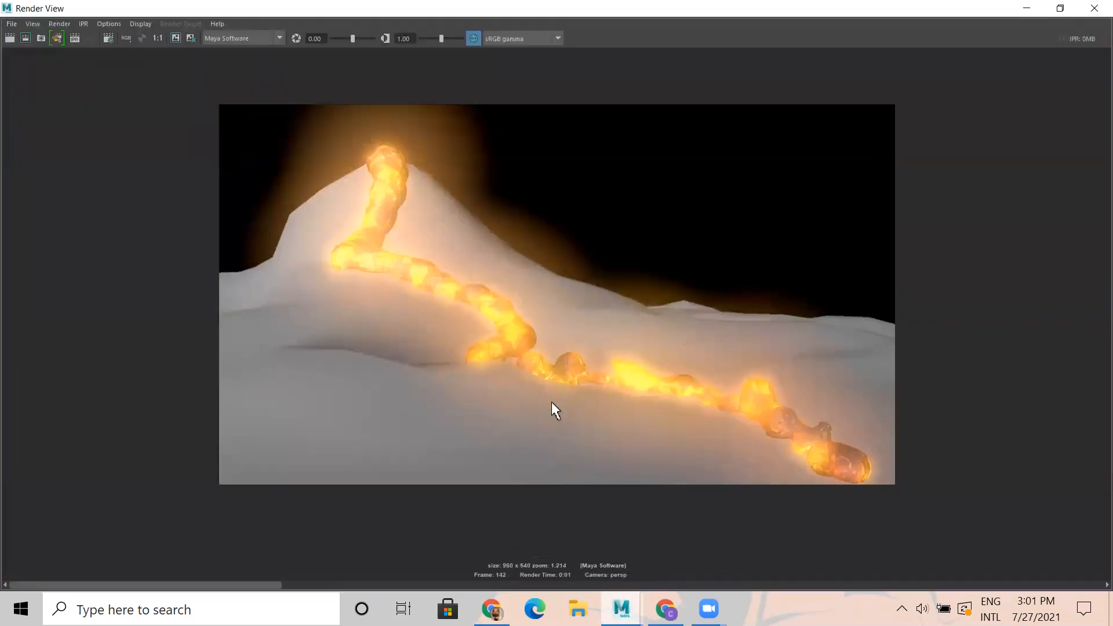
scroll(519, 381, up, 2)
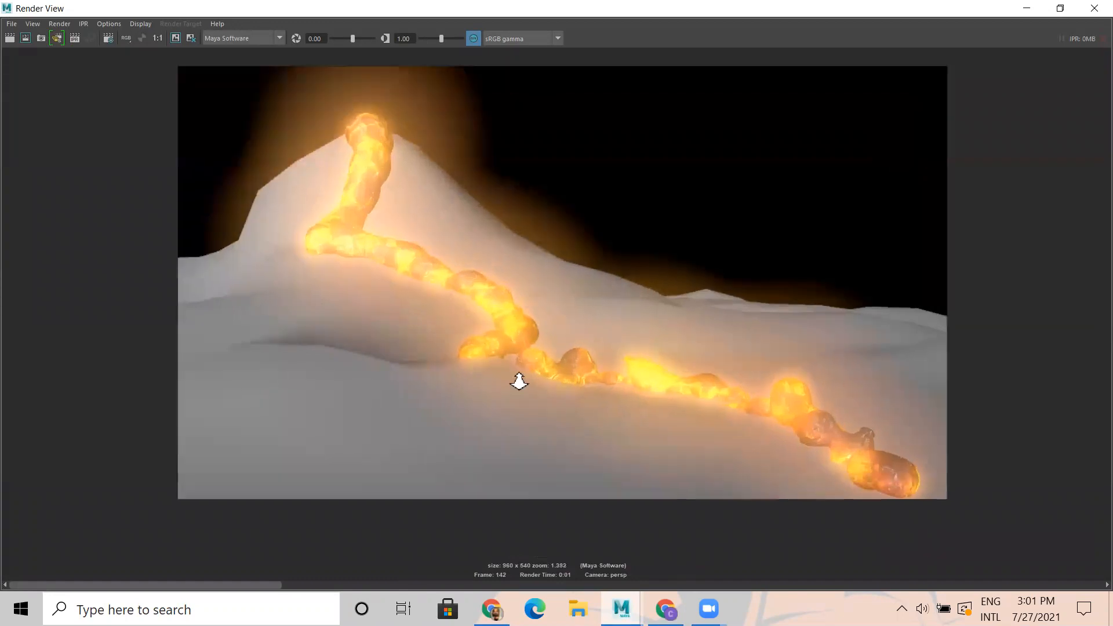
scroll(517, 380, down, 1)
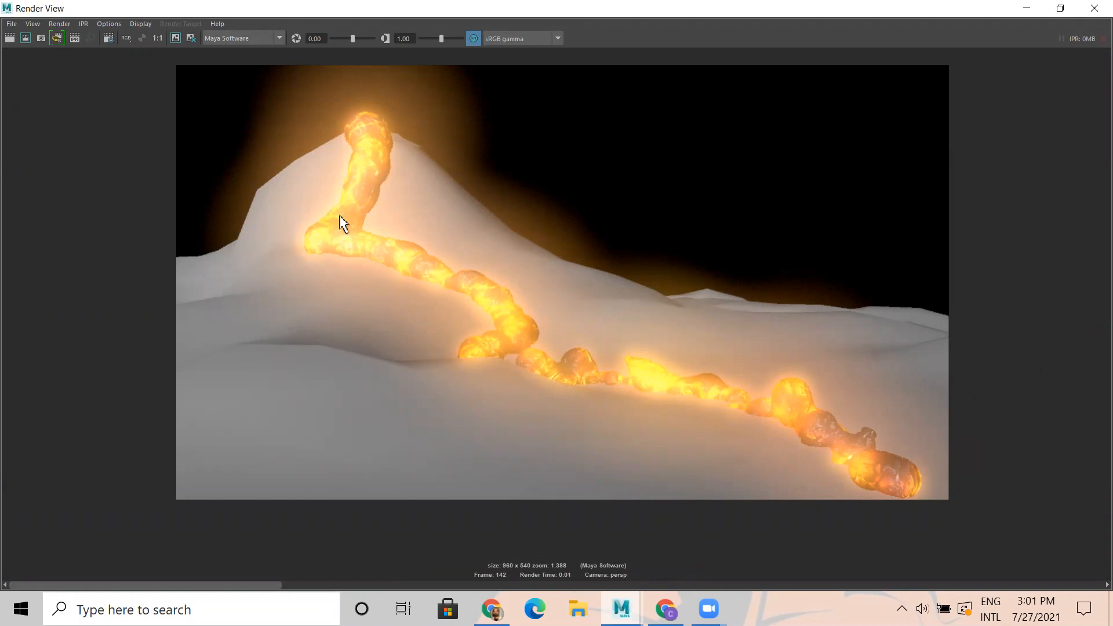
click(1026, 7)
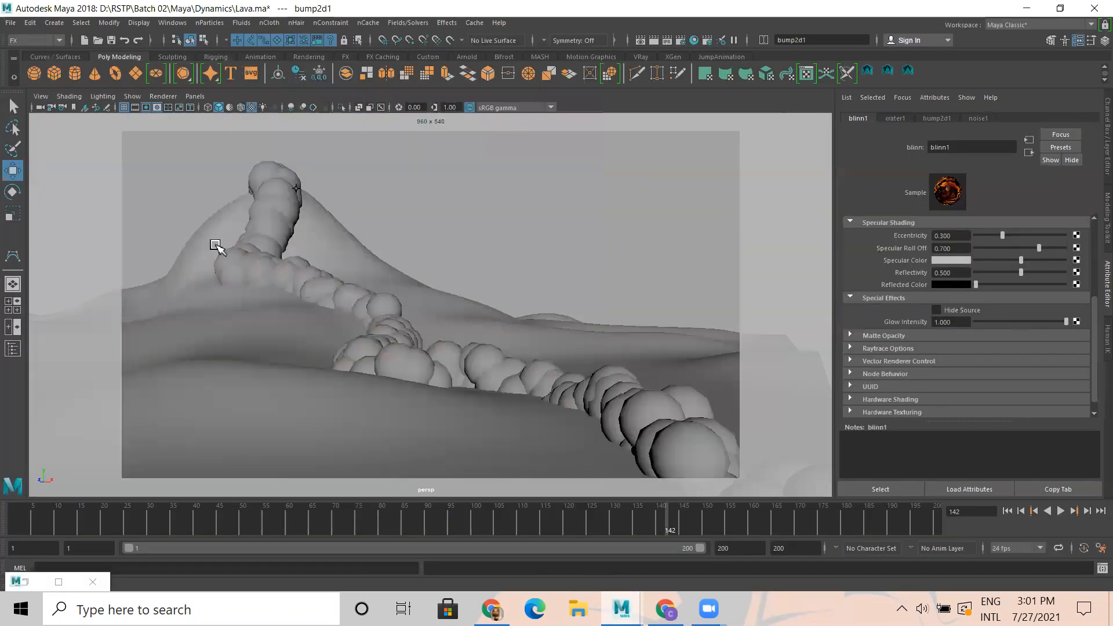
click(324, 243)
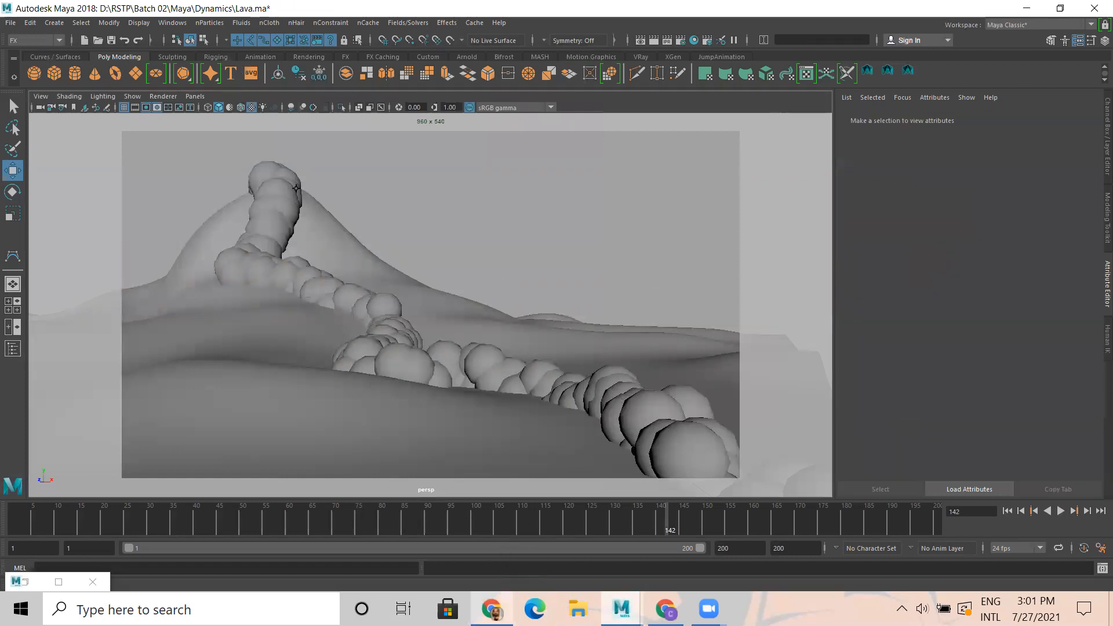
- Switch to Chrome and search Google in a new tab for "volcanic mountain texture"
click(494, 510)
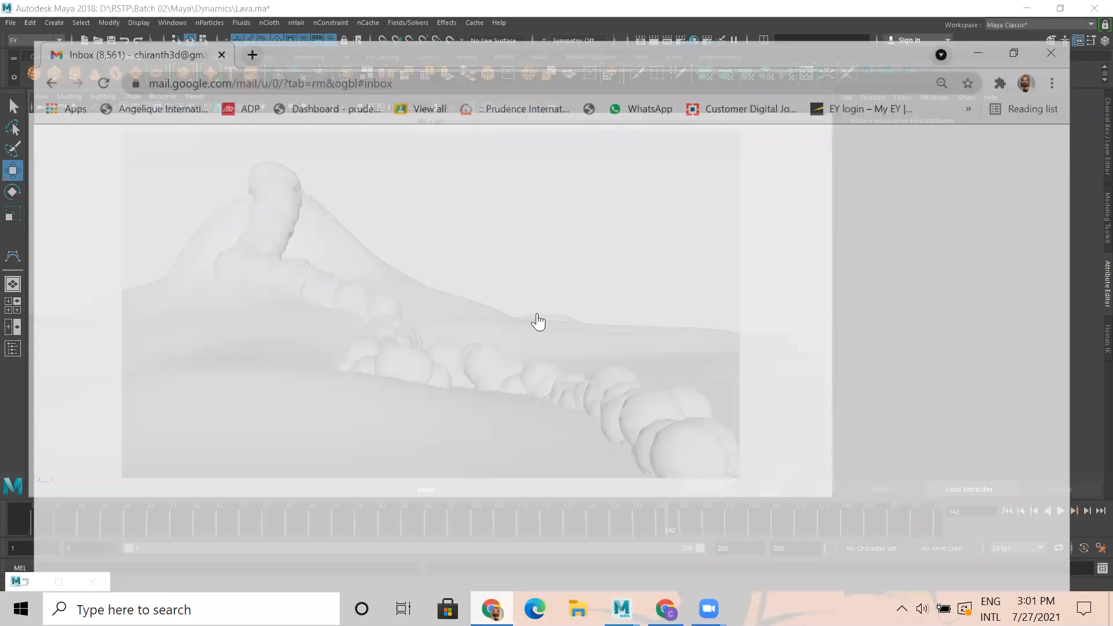
click(235, 14)
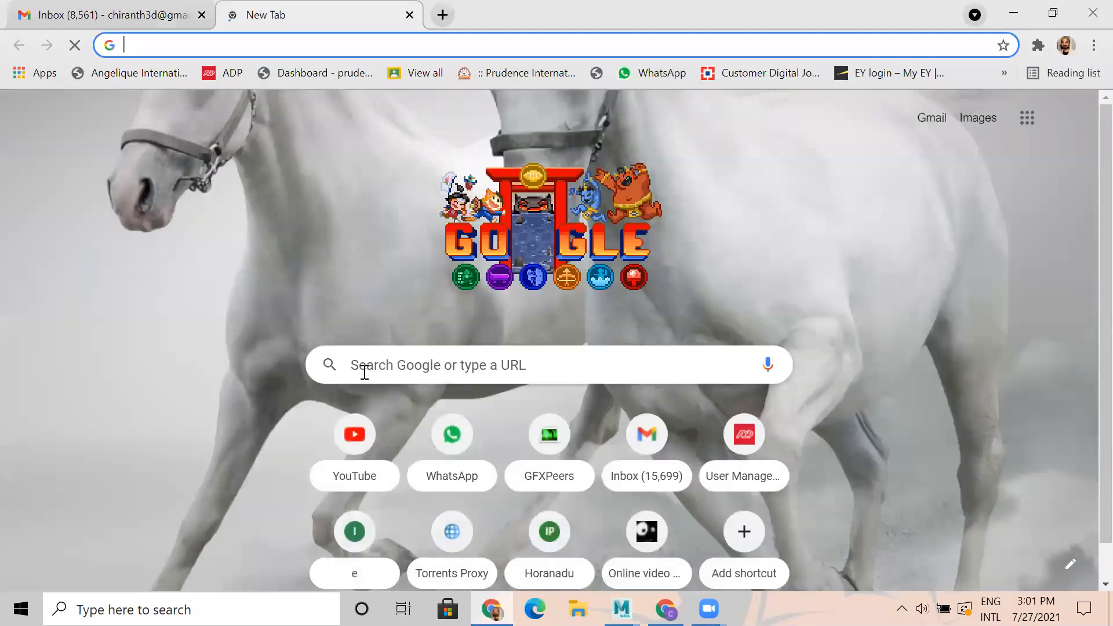
click(363, 367)
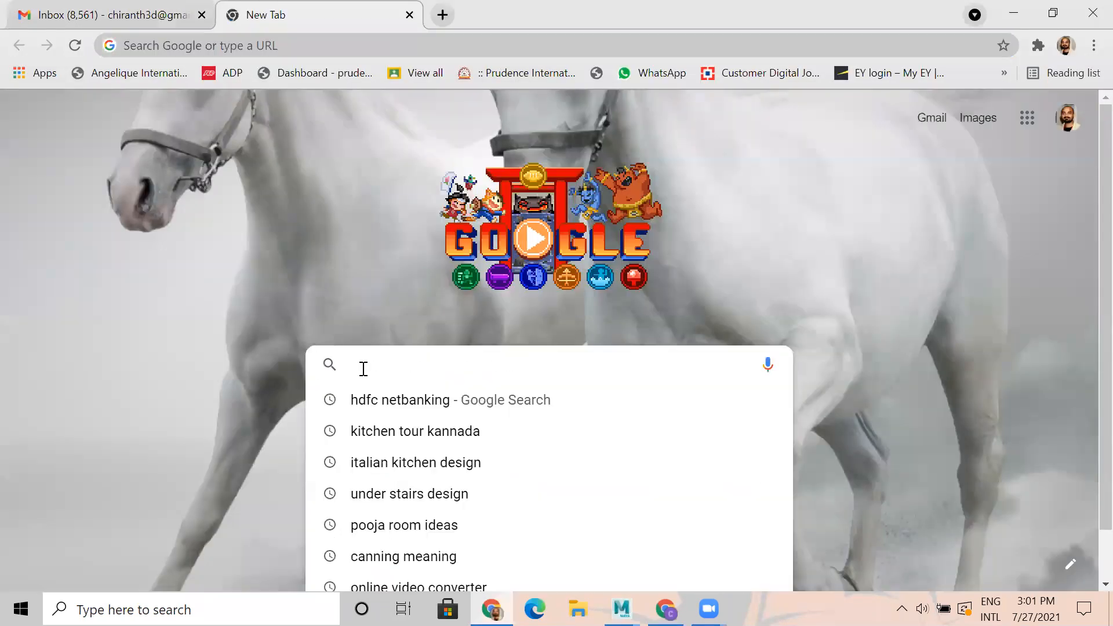
text(vo)
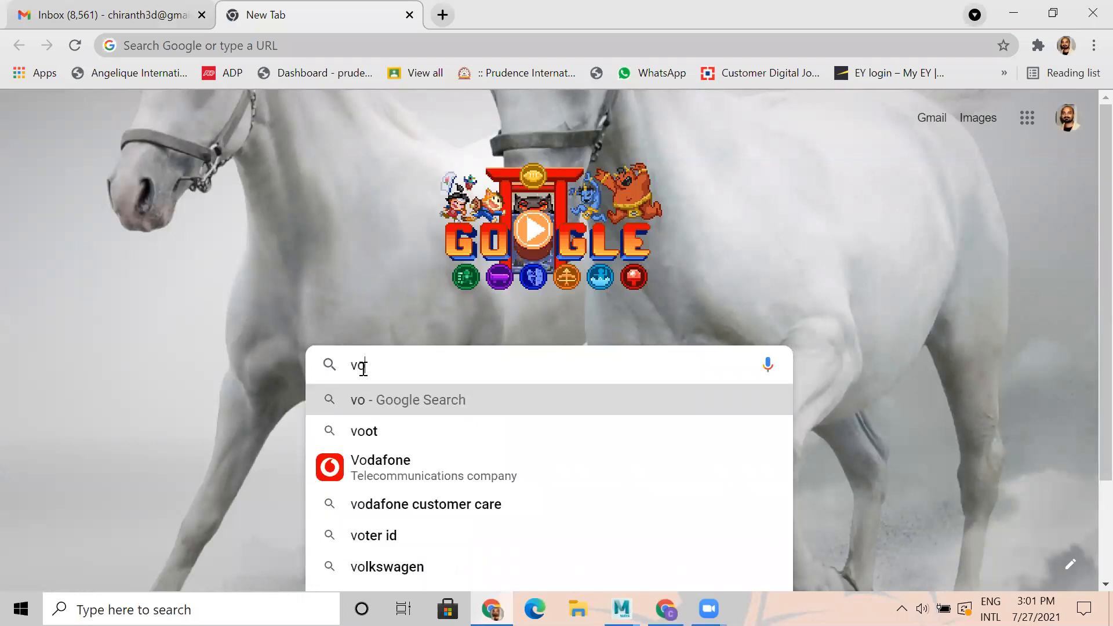
text(lcanic)
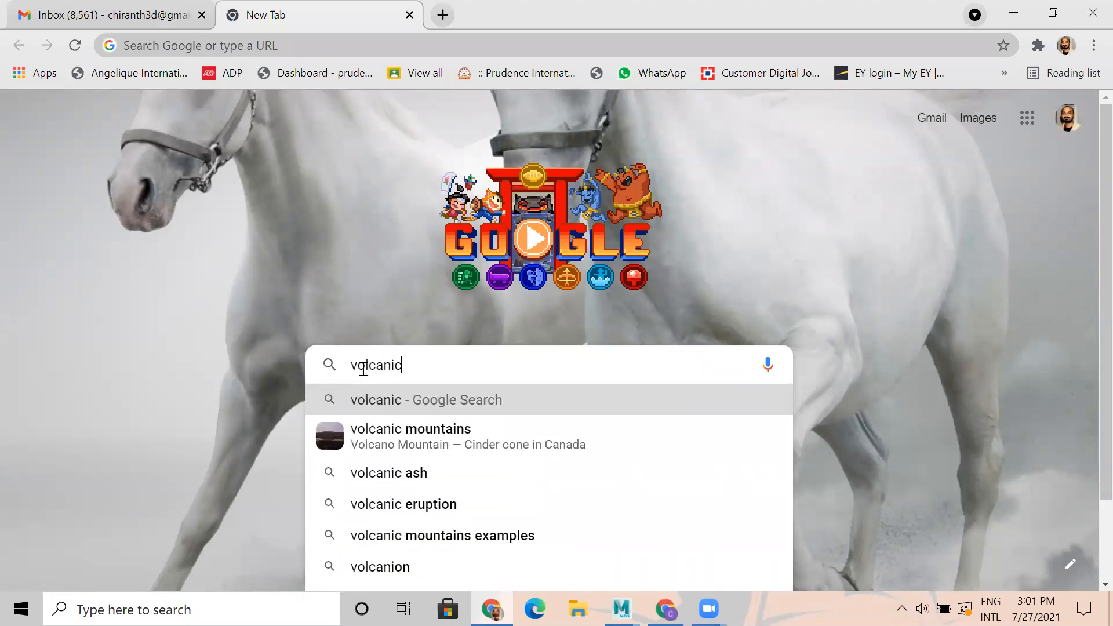
text( mount)
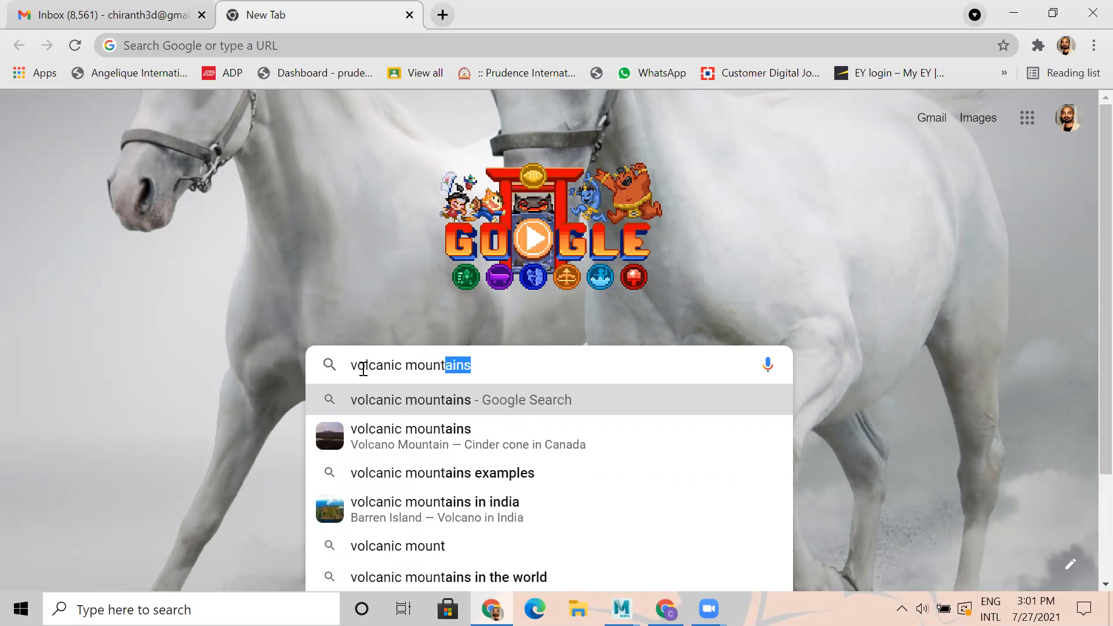
text(ain t)
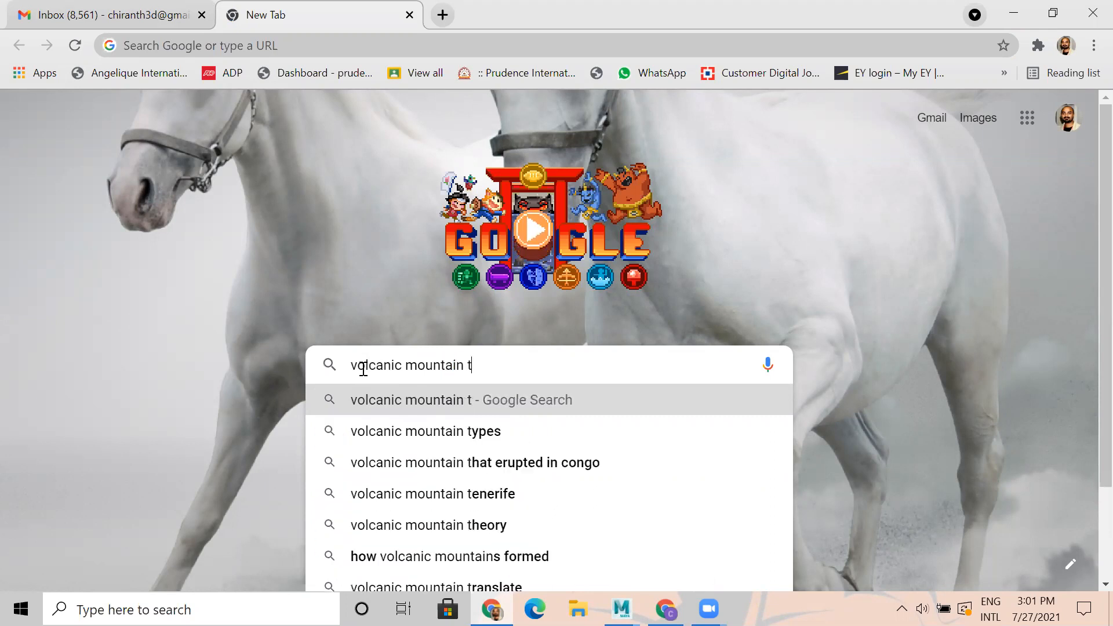
text(exture)
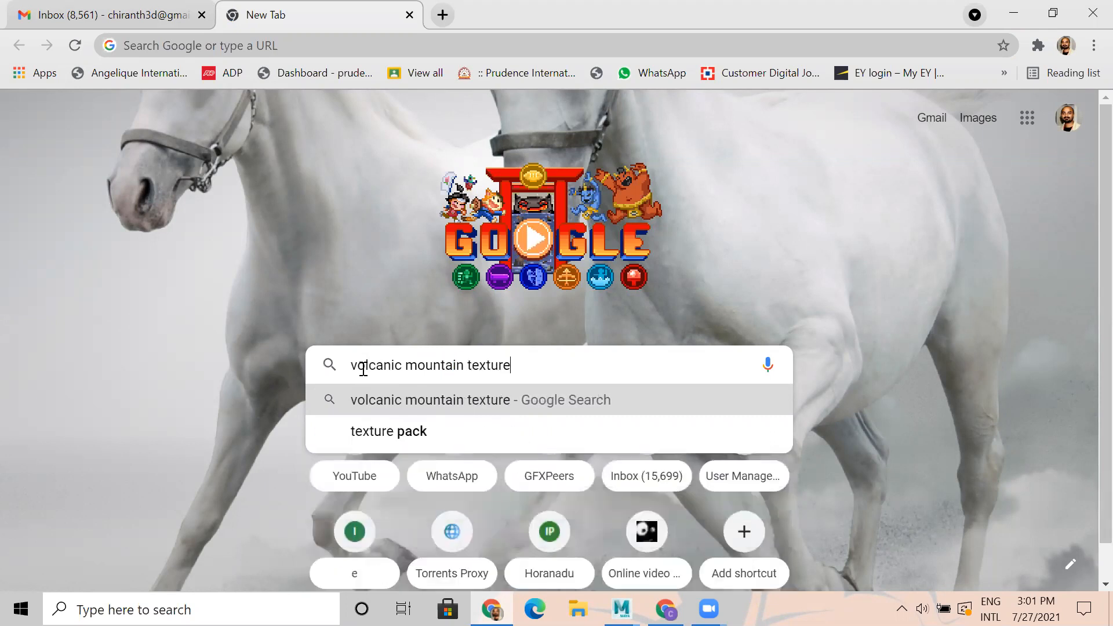
key(Return)
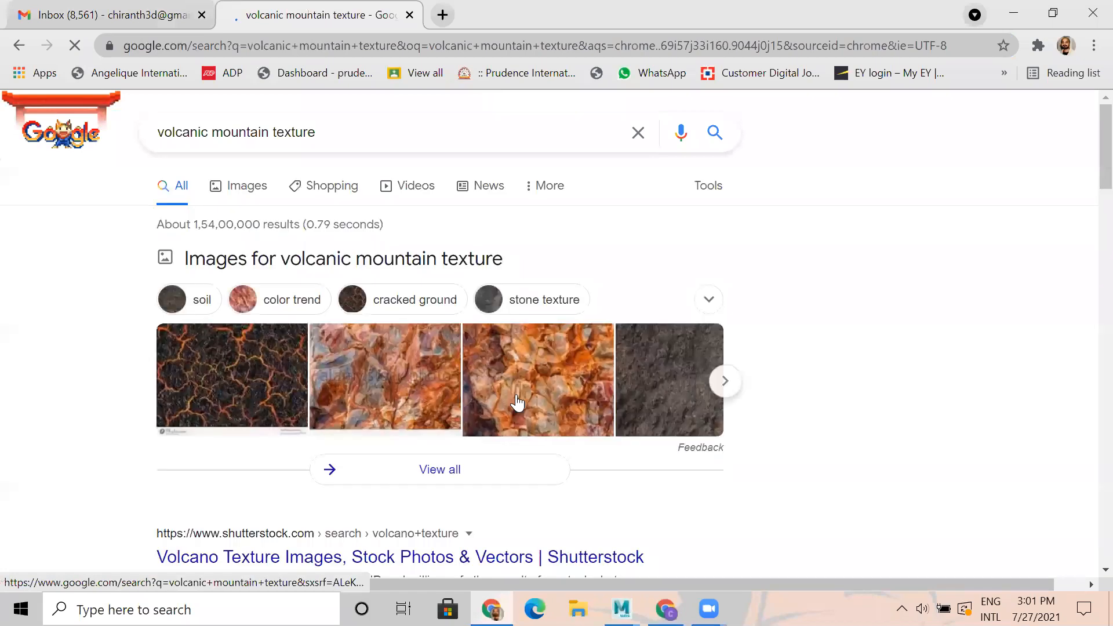
- Browse the search results and open the dark grey rock texture among the image results
scroll(499, 430, down, 1)
scroll(510, 434, down, 3)
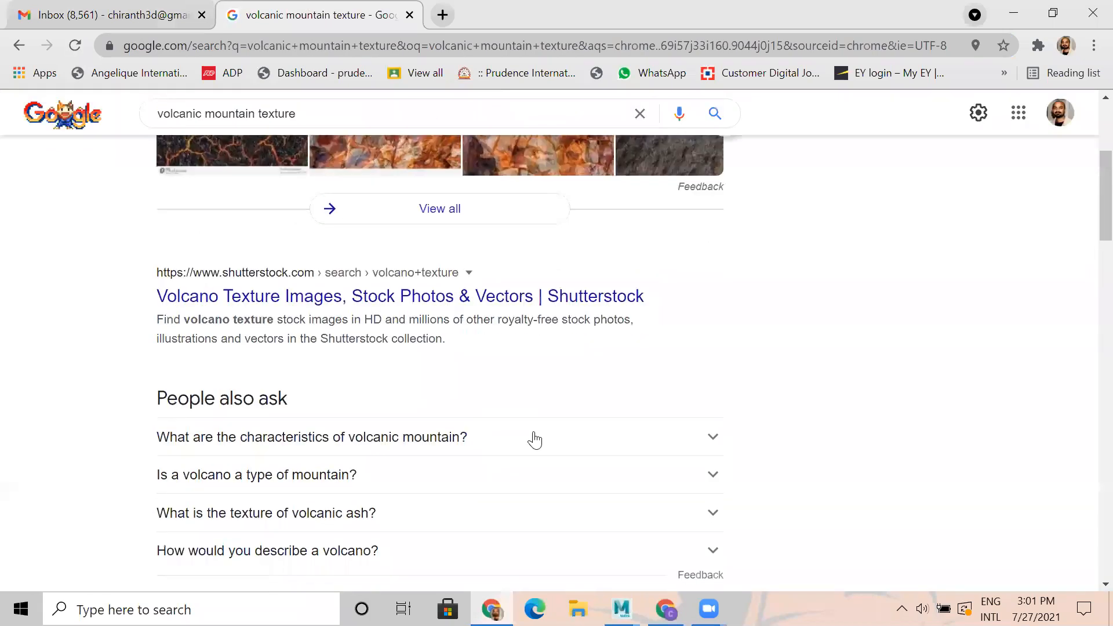
scroll(531, 432, up, 3)
click(673, 304)
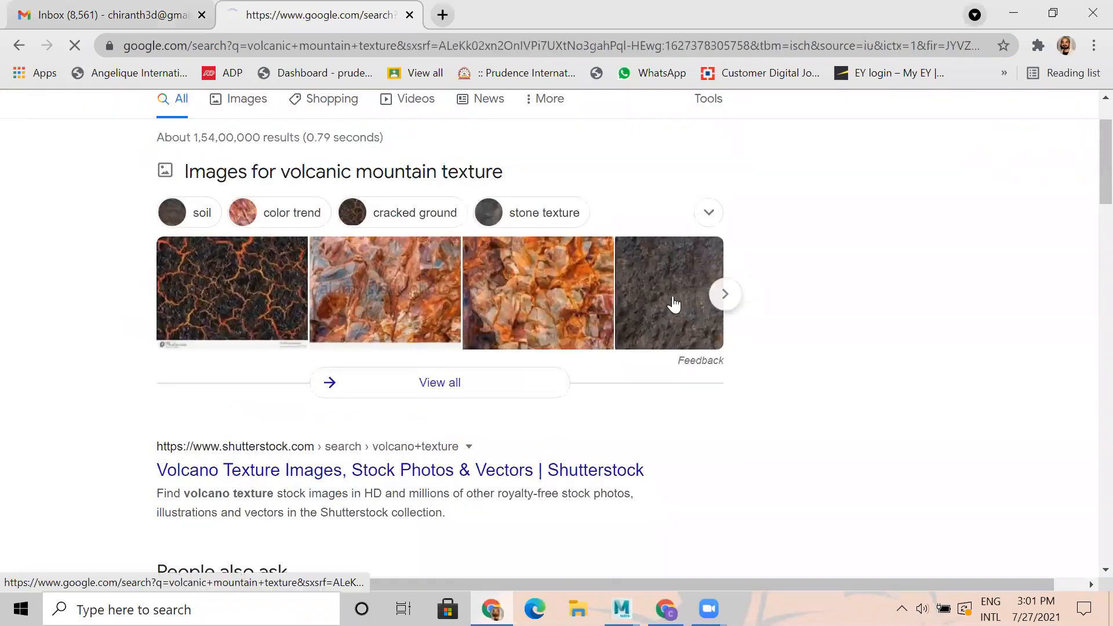
- Compare the related volcanic rock and soil images and open the Colourbox volcanic soil texture
click(163, 373)
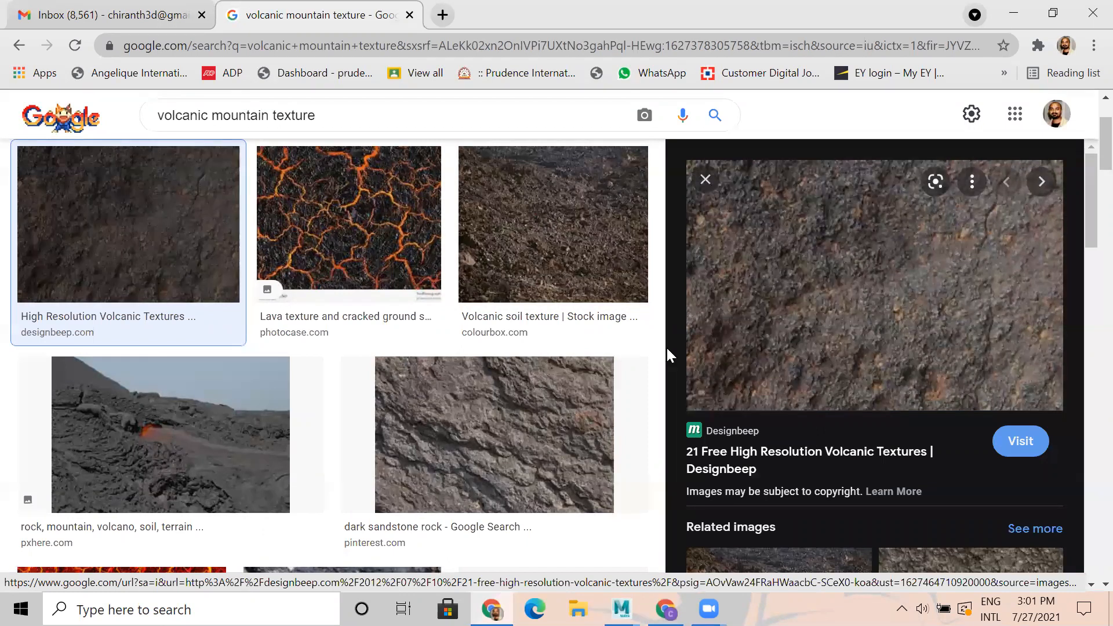
scroll(663, 354, down, 3)
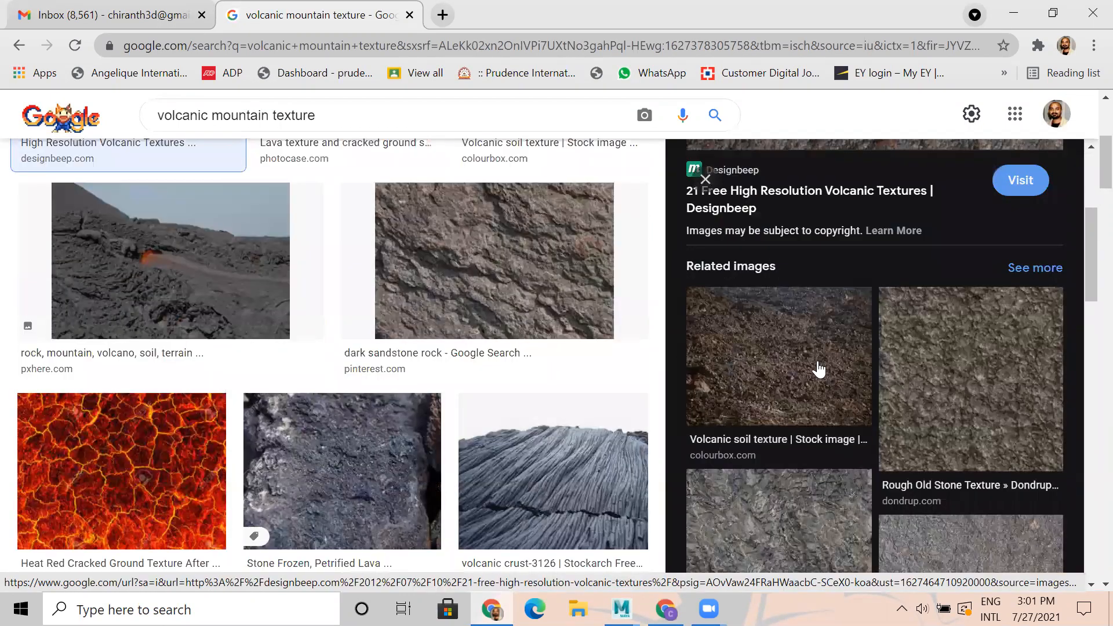
click(830, 382)
scroll(820, 385, down, 4)
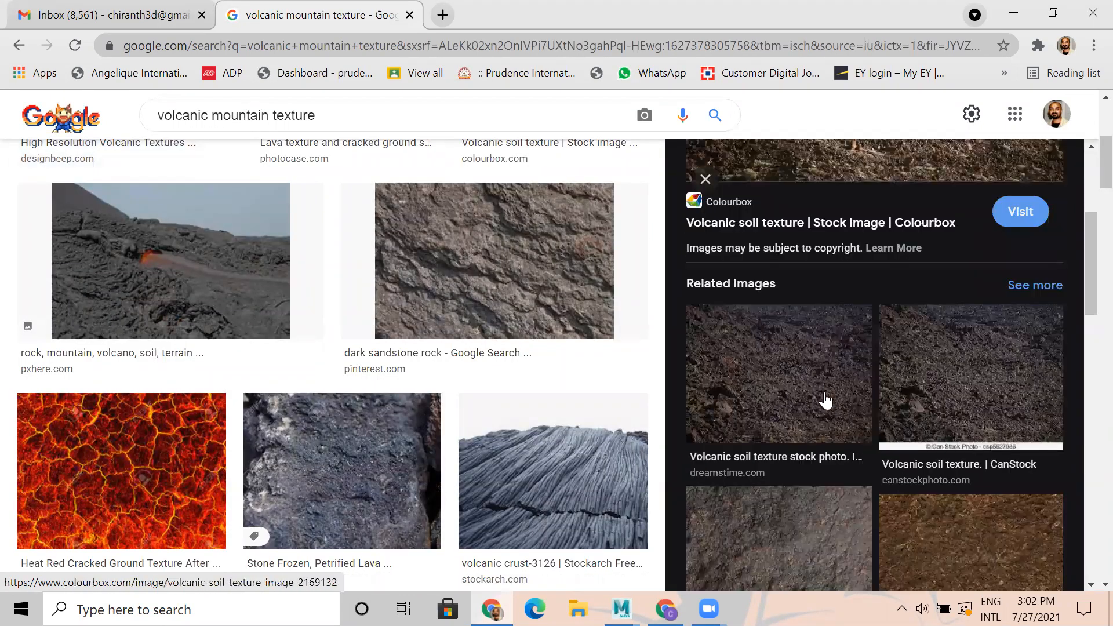
click(807, 393)
scroll(806, 398, up, 5)
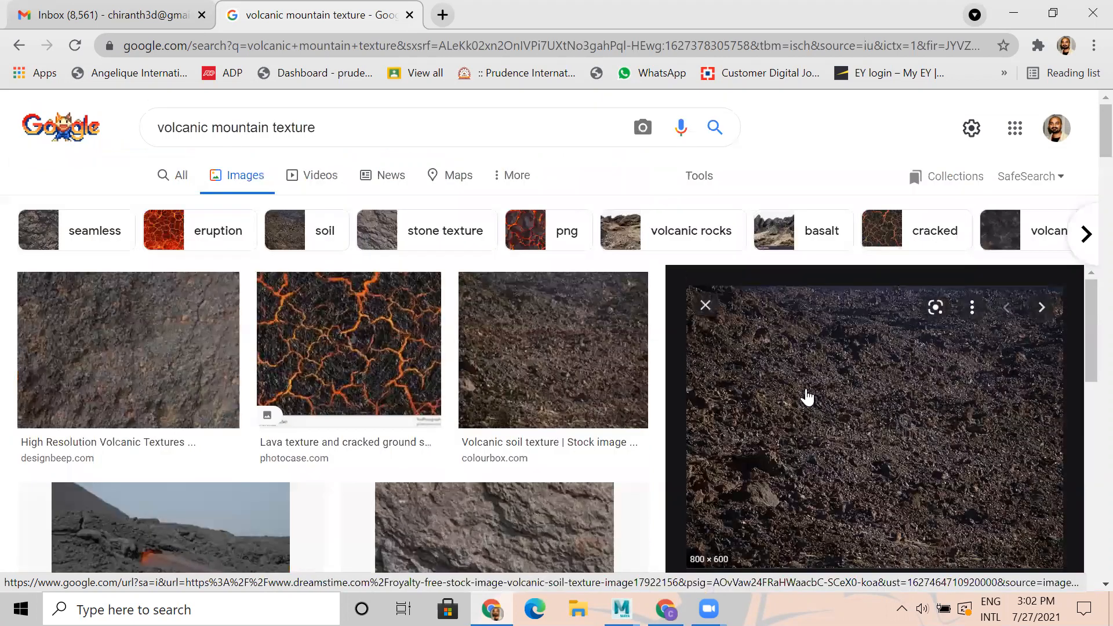
scroll(803, 409, down, 4)
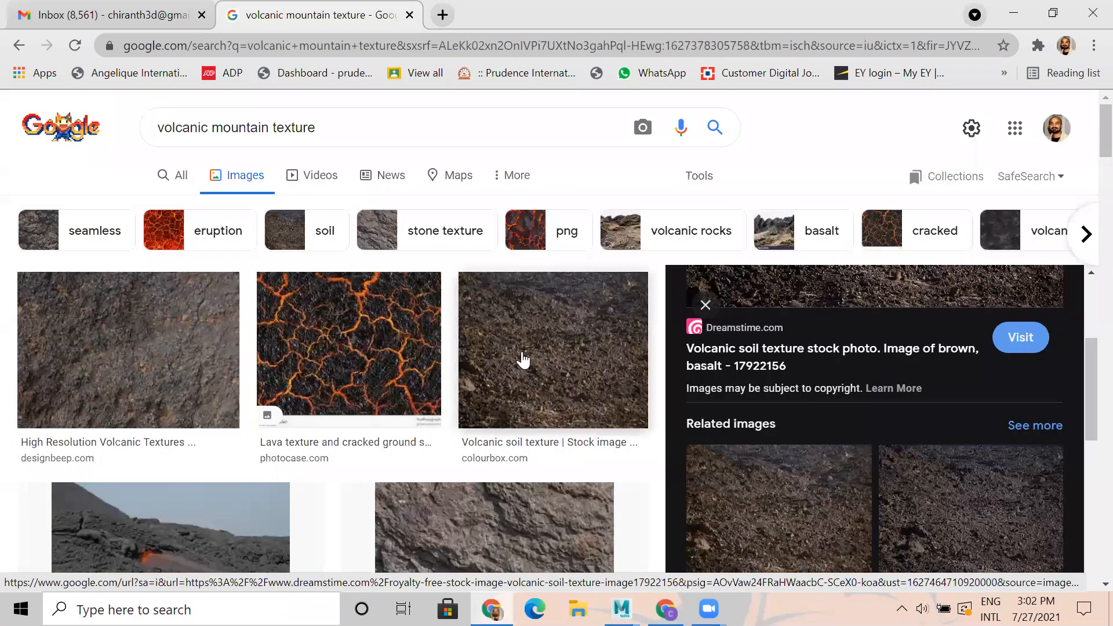
click(522, 355)
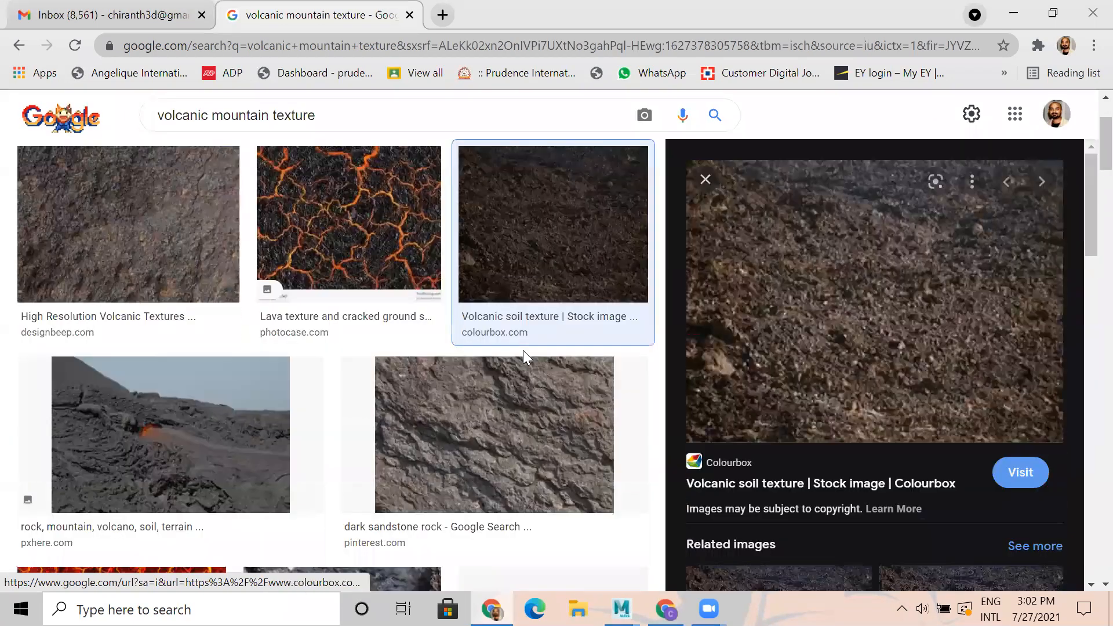
- Save the volcanic soil image as 800px_COLOURBOX2169132.jpg in D:\RSTP\Batch 02\Maya\Dynamics
right_click(791, 325)
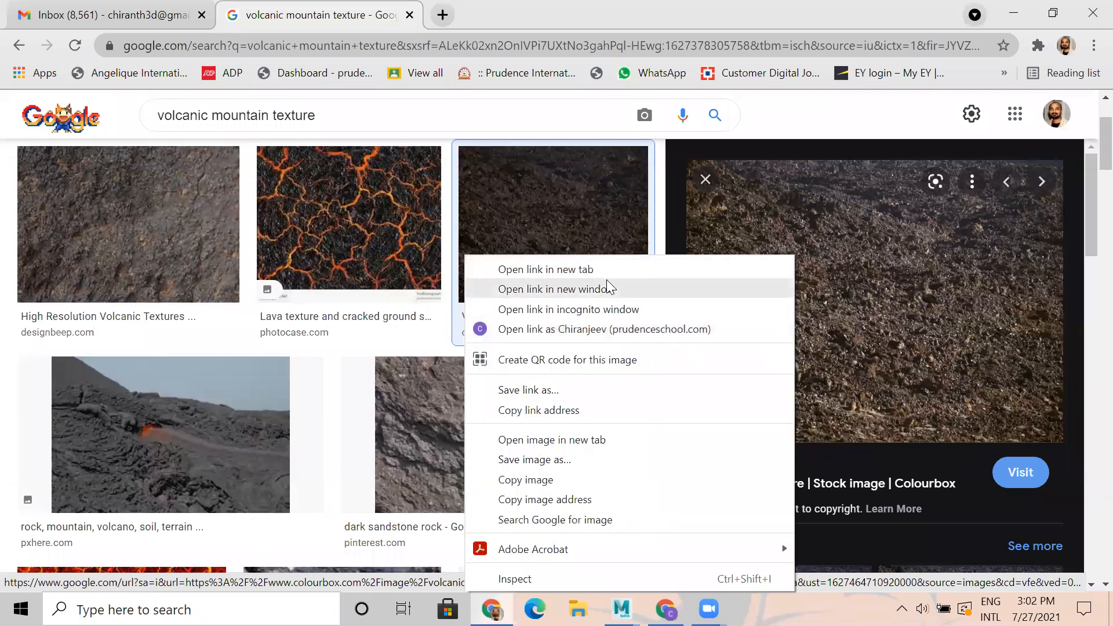
click(545, 459)
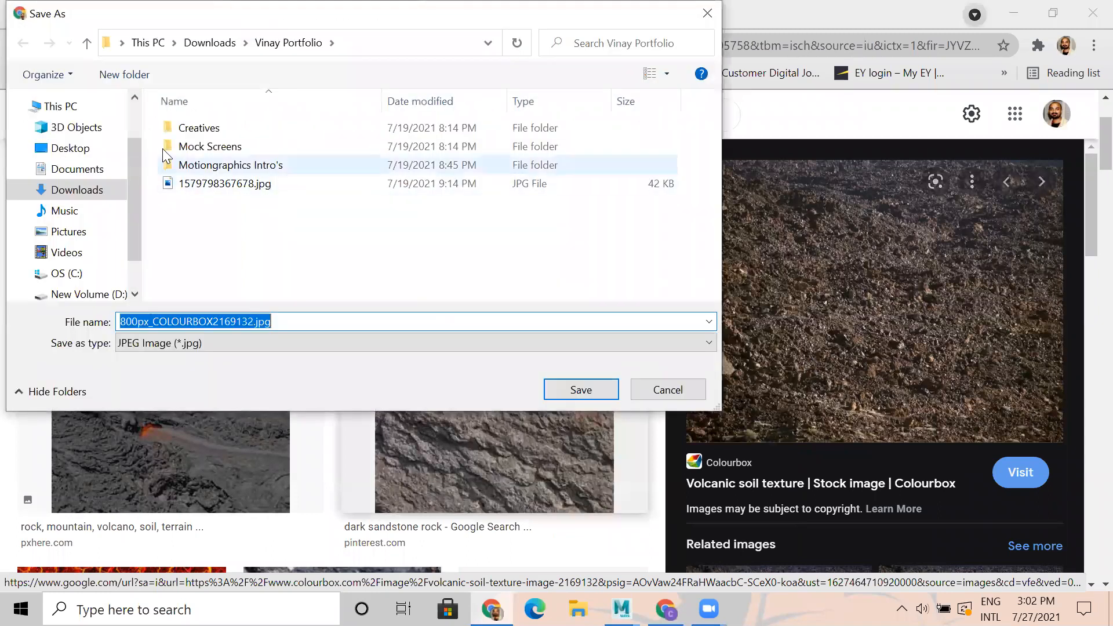
scroll(64, 272, down, 1)
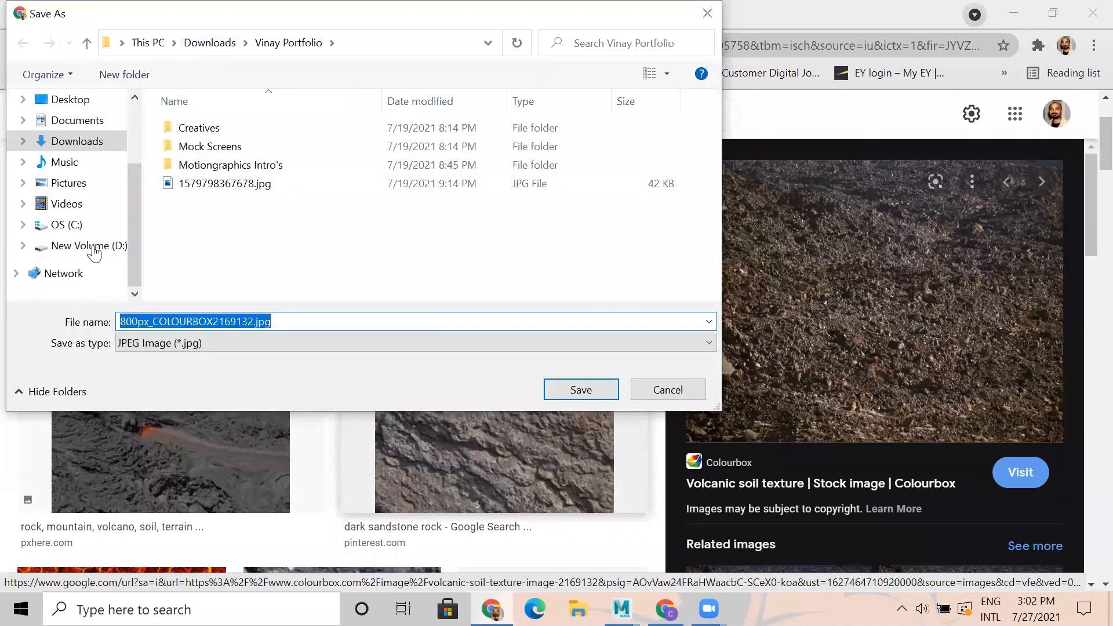
click(78, 245)
scroll(243, 238, down, 2)
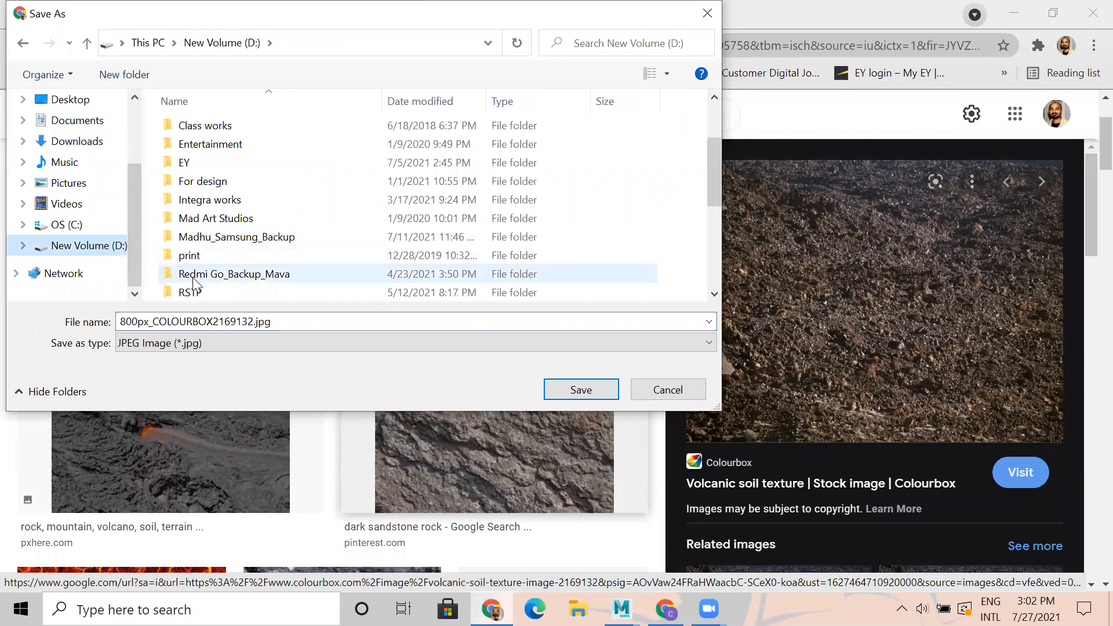
scroll(216, 241, down, 1)
click(194, 238)
double_click(194, 237)
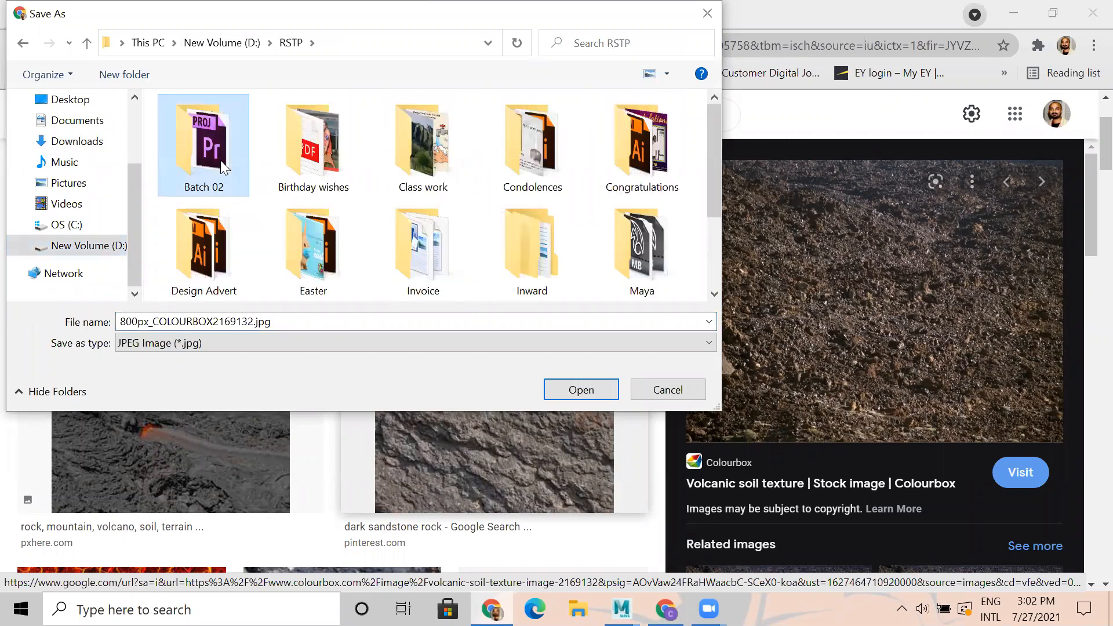
double_click(221, 160)
click(192, 130)
double_click(192, 130)
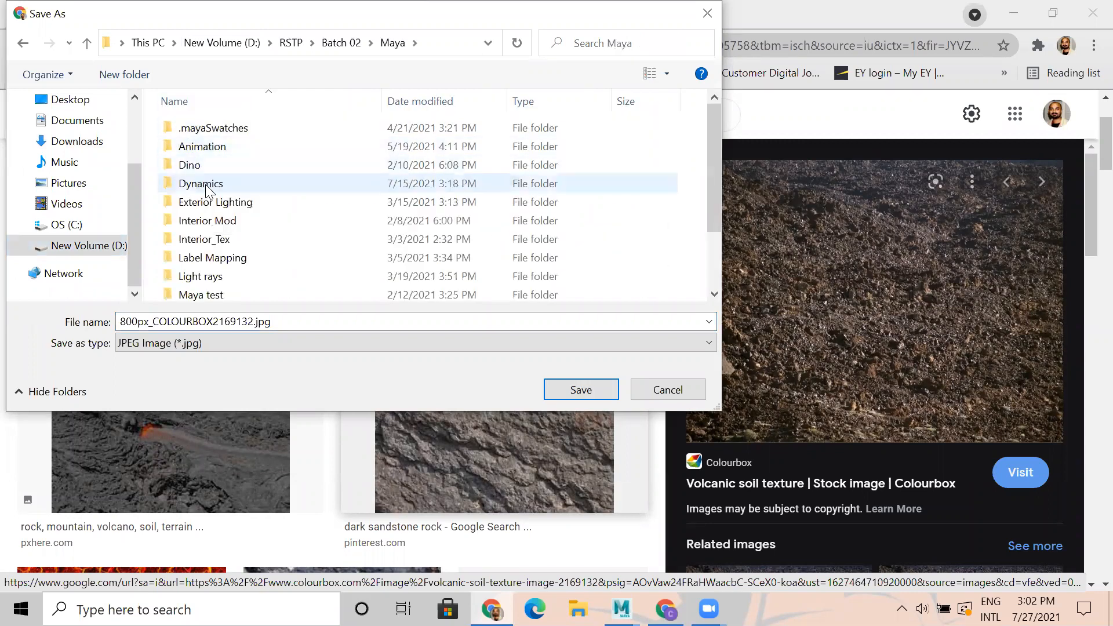
double_click(203, 181)
click(579, 390)
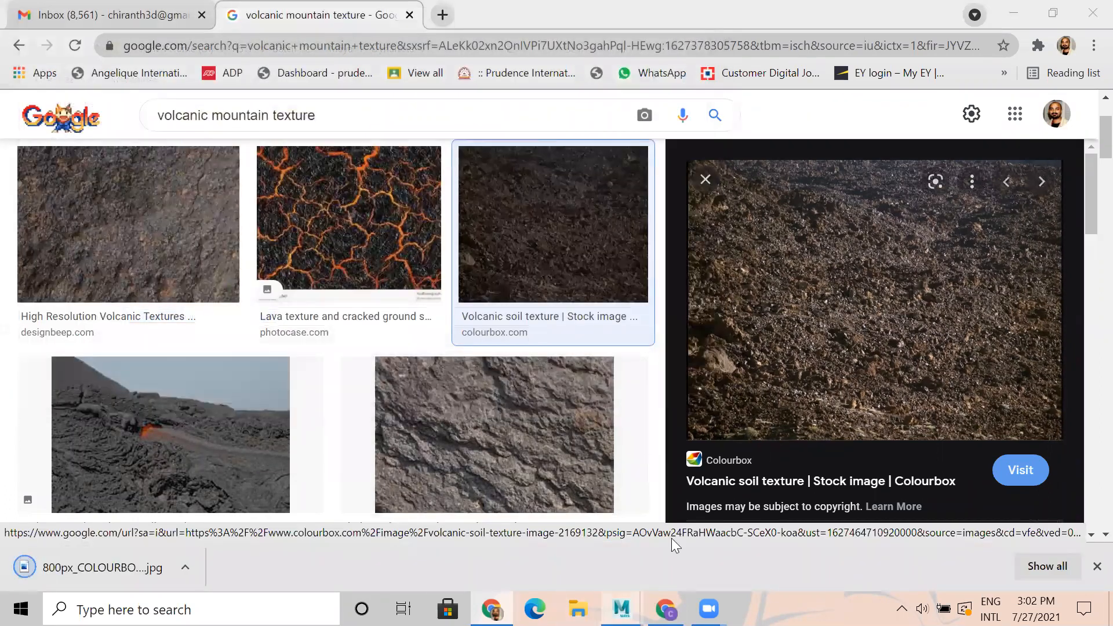
- Switch to Maya, turn off layer1's reference display so the terrain is selectable, and smooth the terrain plane
click(621, 609)
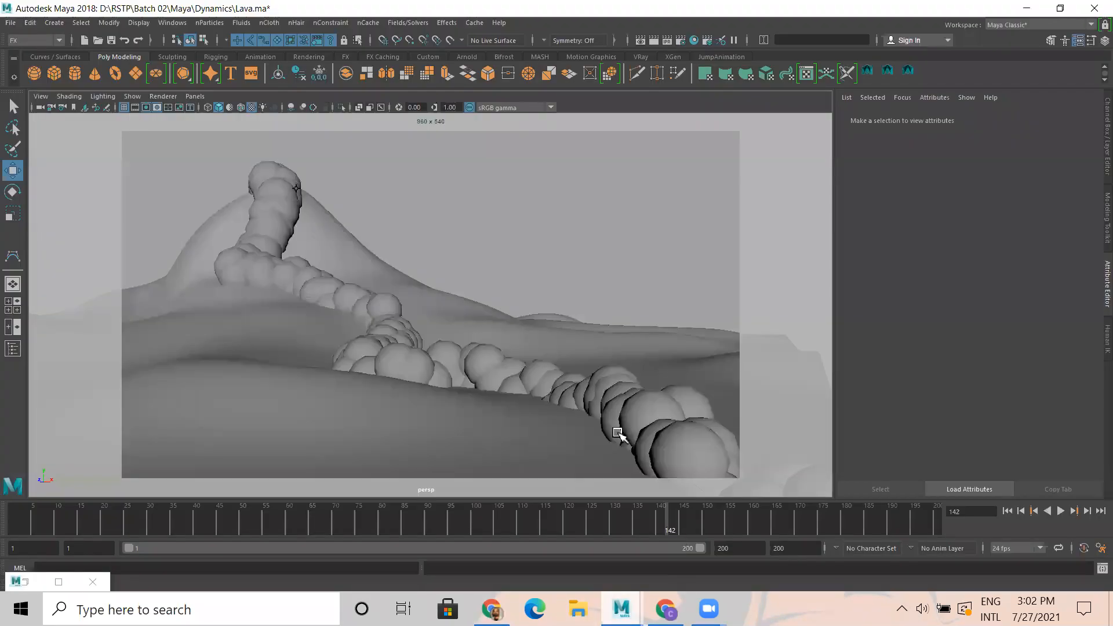
click(1104, 41)
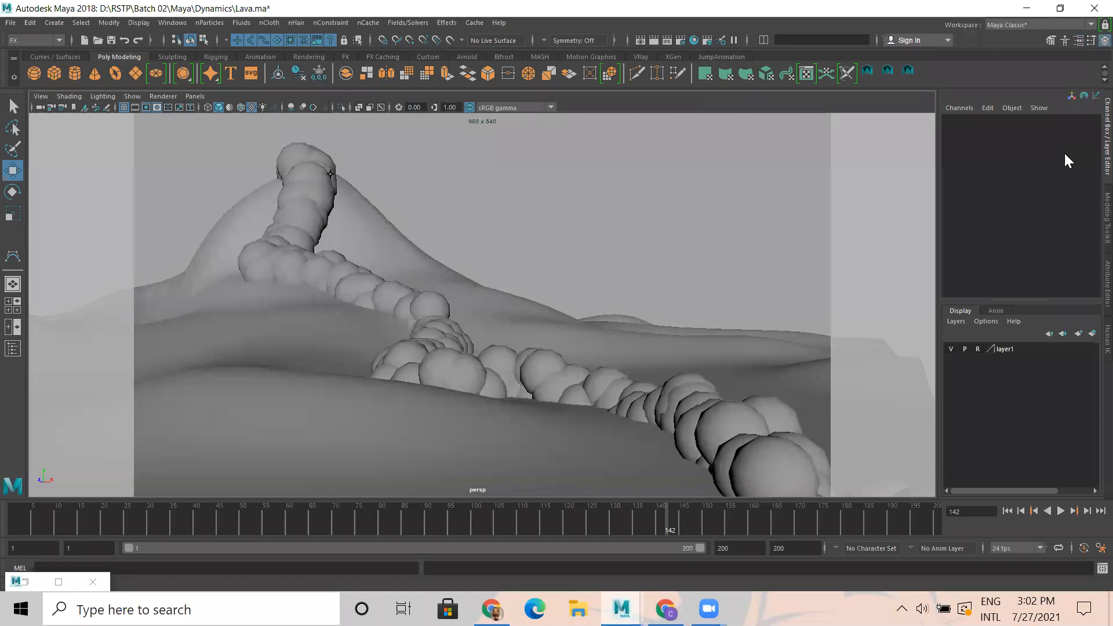
click(977, 348)
click(406, 243)
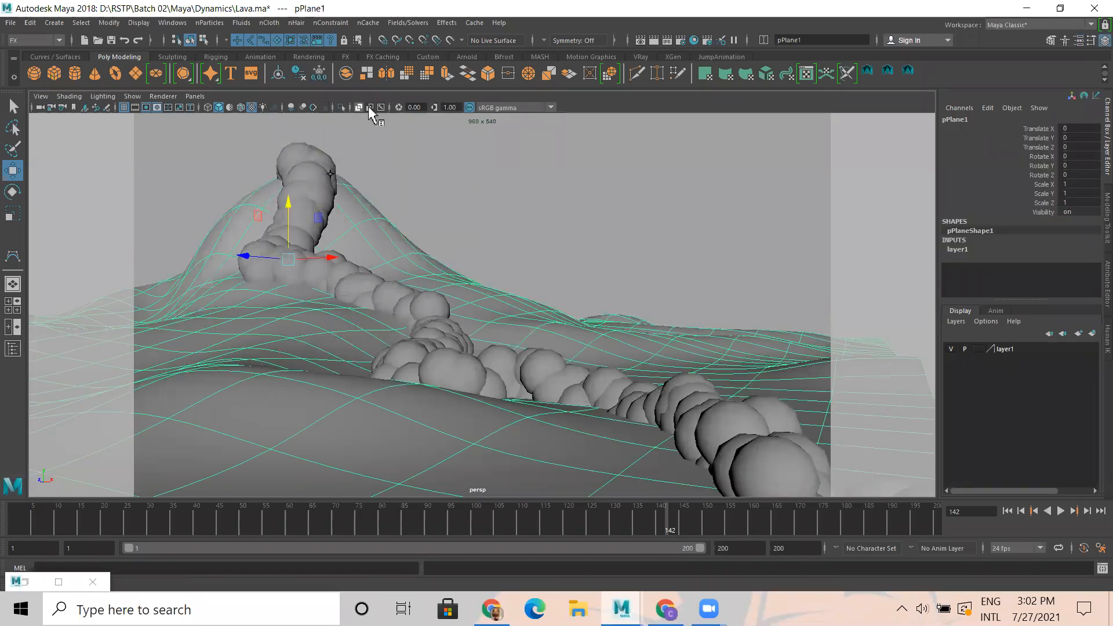
mouse_move(540, 216)
shift+right_down()
mouse_move(543, 373)
mouse_move(526, 434)
mouse_move(519, 306)
mouse_move(536, 221)
mouse_move(528, 467)
mouse_move(504, 283)
shift+right_up()
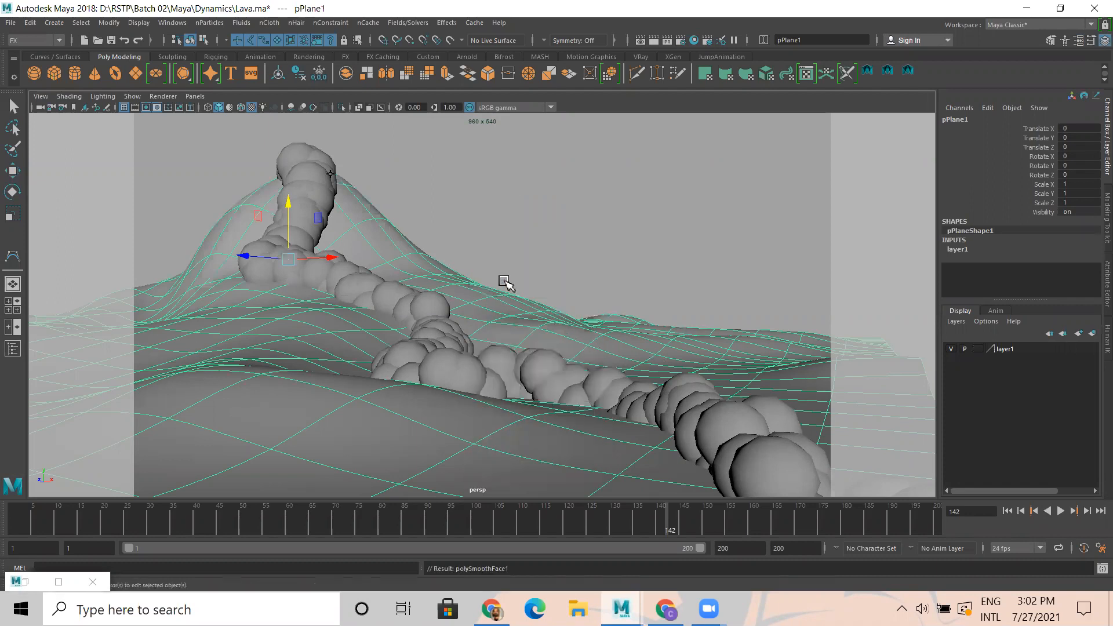
- Assign a new Lambert material to the smoothed terrain plane
click(422, 251)
right_drag(598, 167, 607, 445)
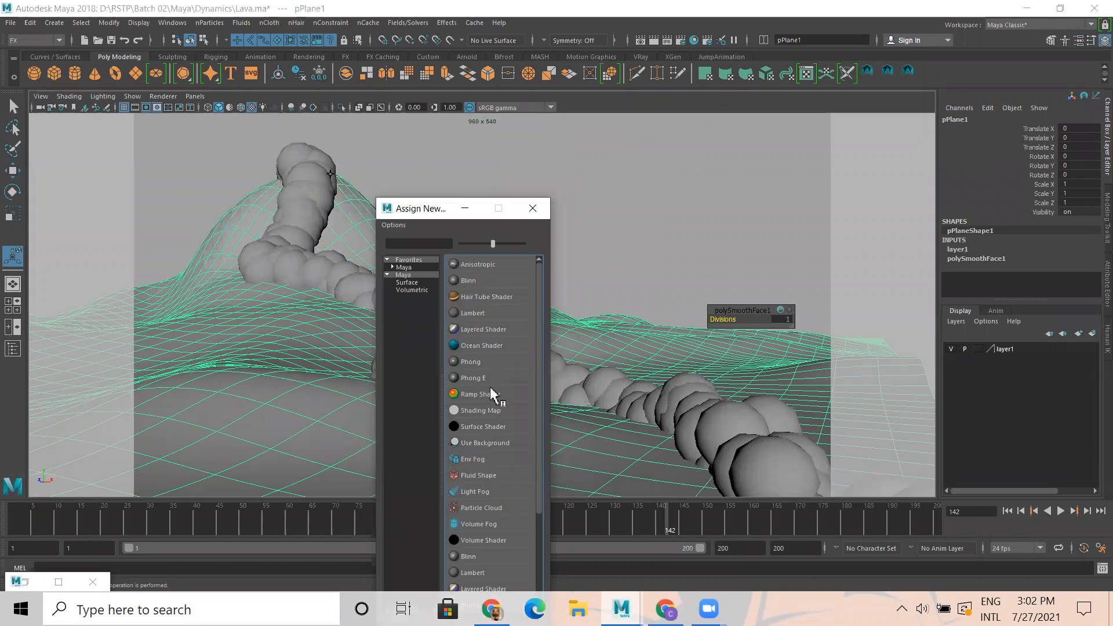
click(486, 313)
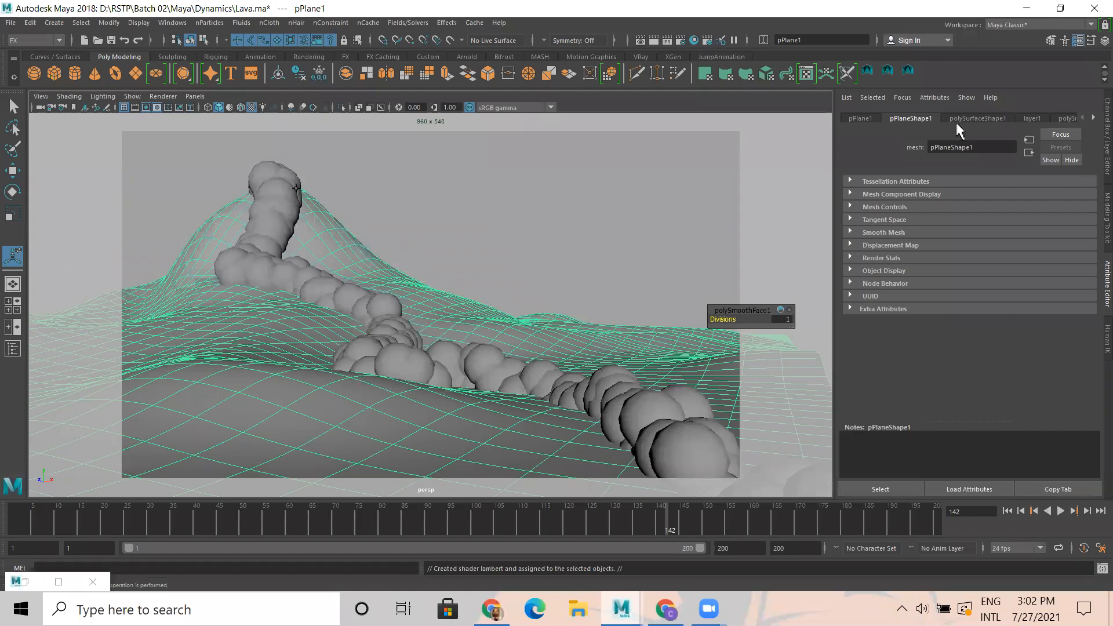
- Show the attributes of the terrain's Lambert material and connect a File texture to its Color
click(1066, 119)
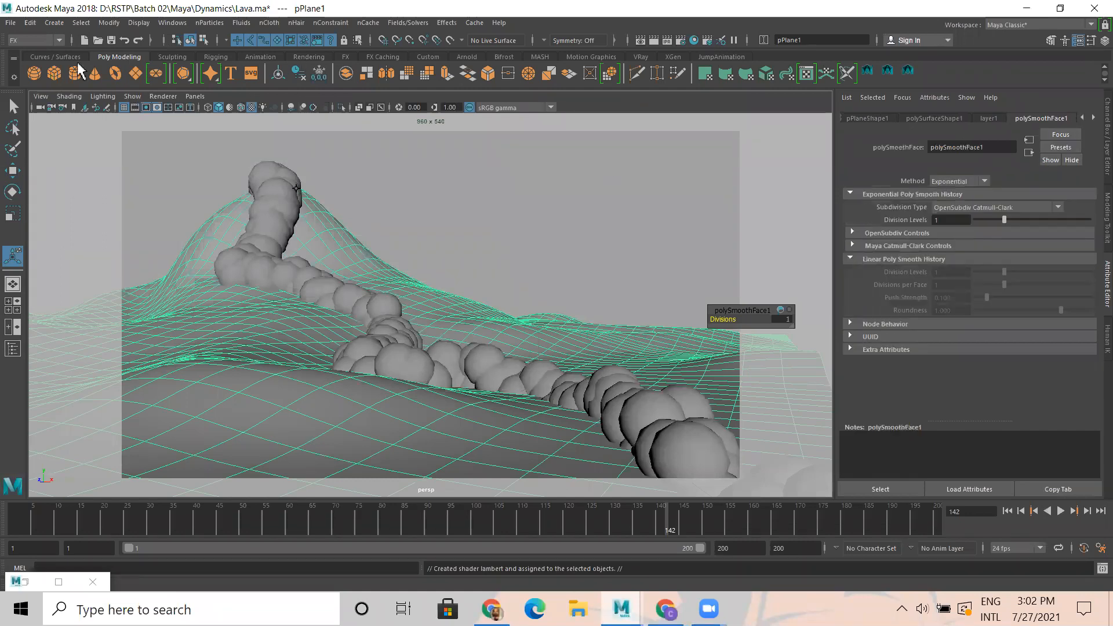
scroll(1027, 116, up, 3)
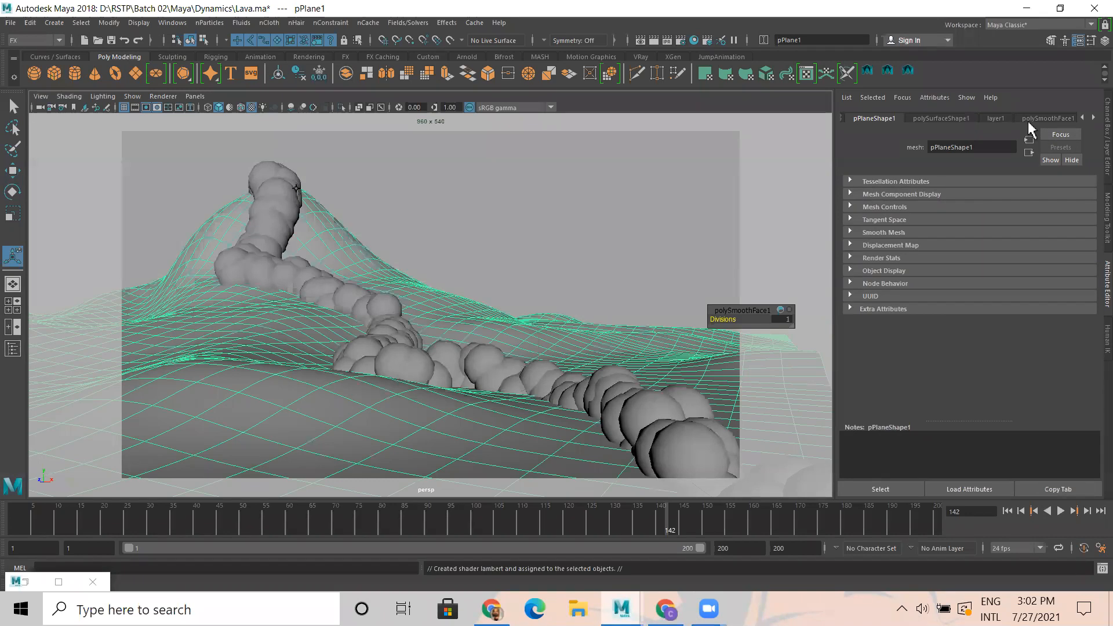
scroll(1028, 124, up, 1)
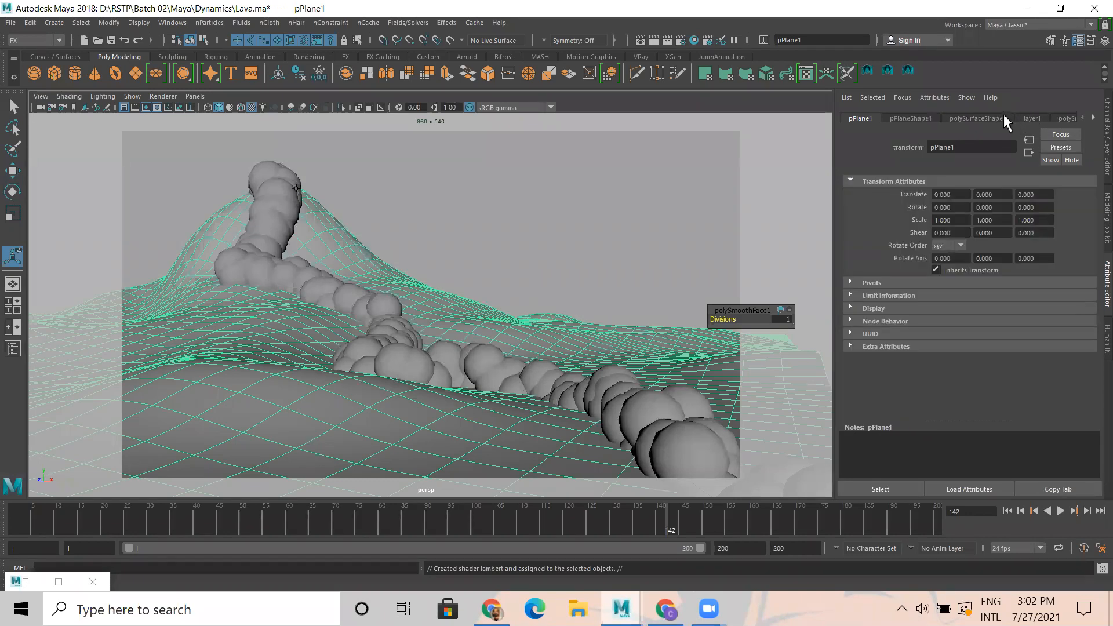
scroll(1004, 120, down, 4)
click(1094, 118)
click(1052, 118)
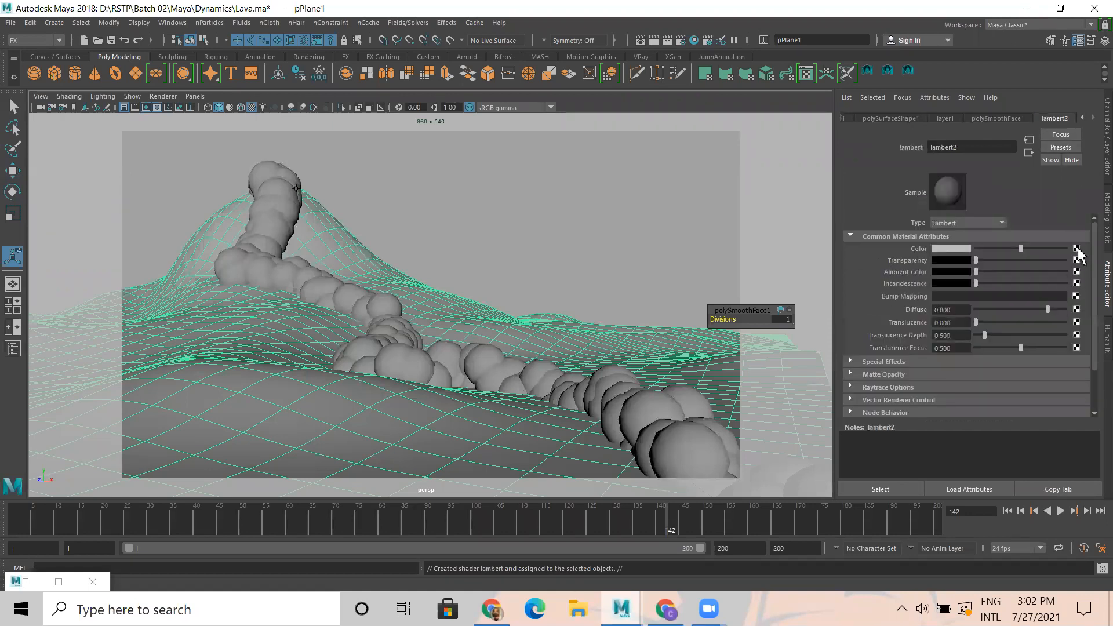
click(1076, 249)
click(489, 315)
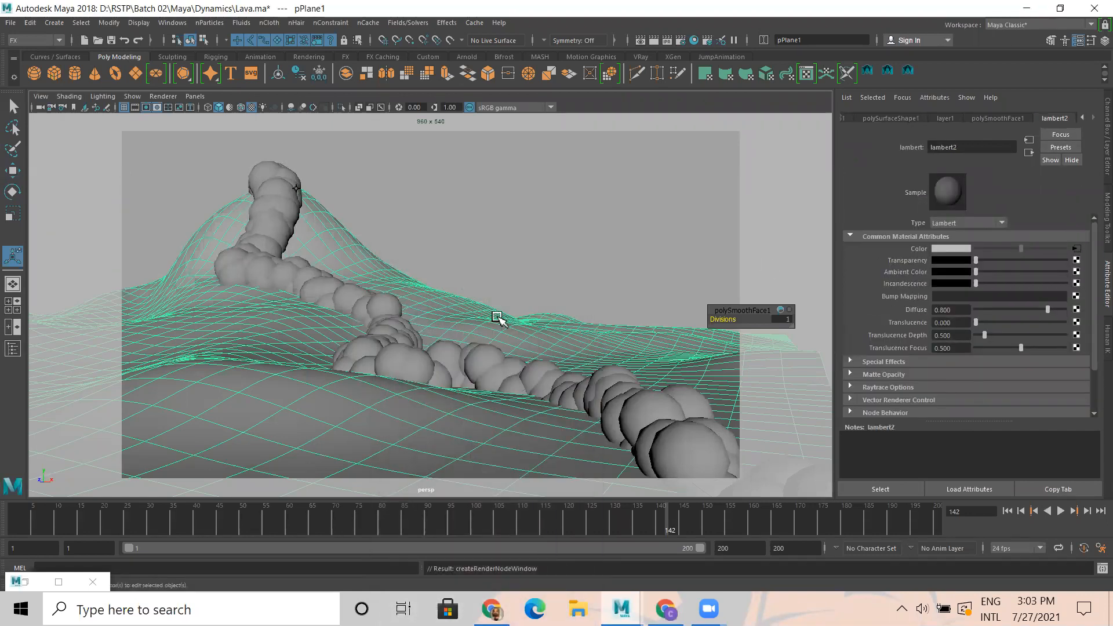
- Load 800px_COLOURBOX2169132.jpg from D:\RSTP\Batch 02\Maya\Dynamics as the file texture's image
click(1079, 277)
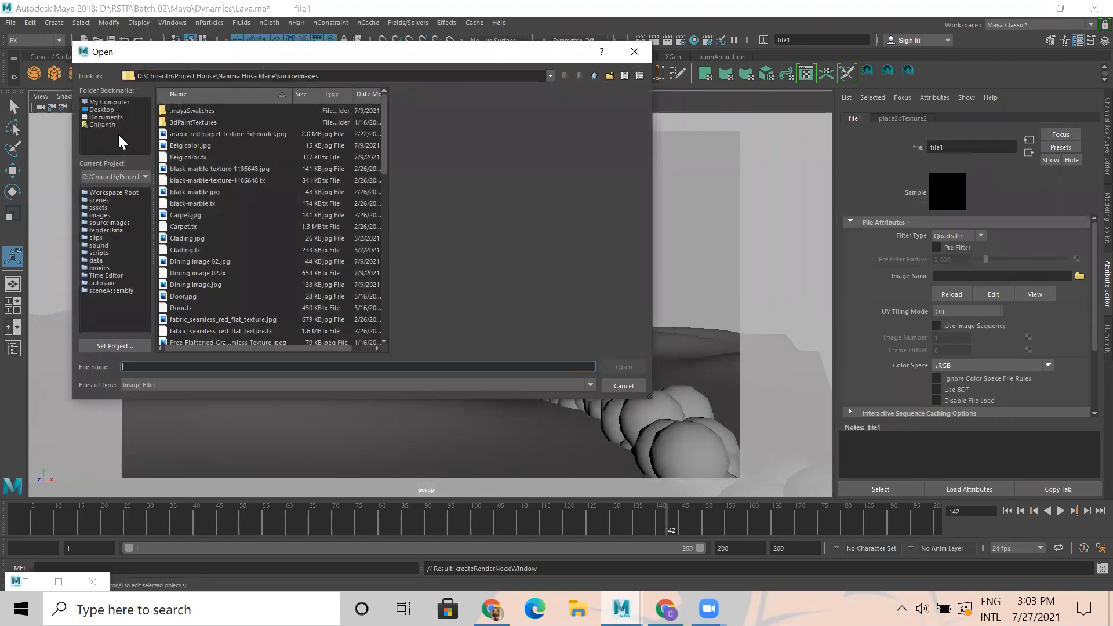
click(107, 103)
double_click(191, 110)
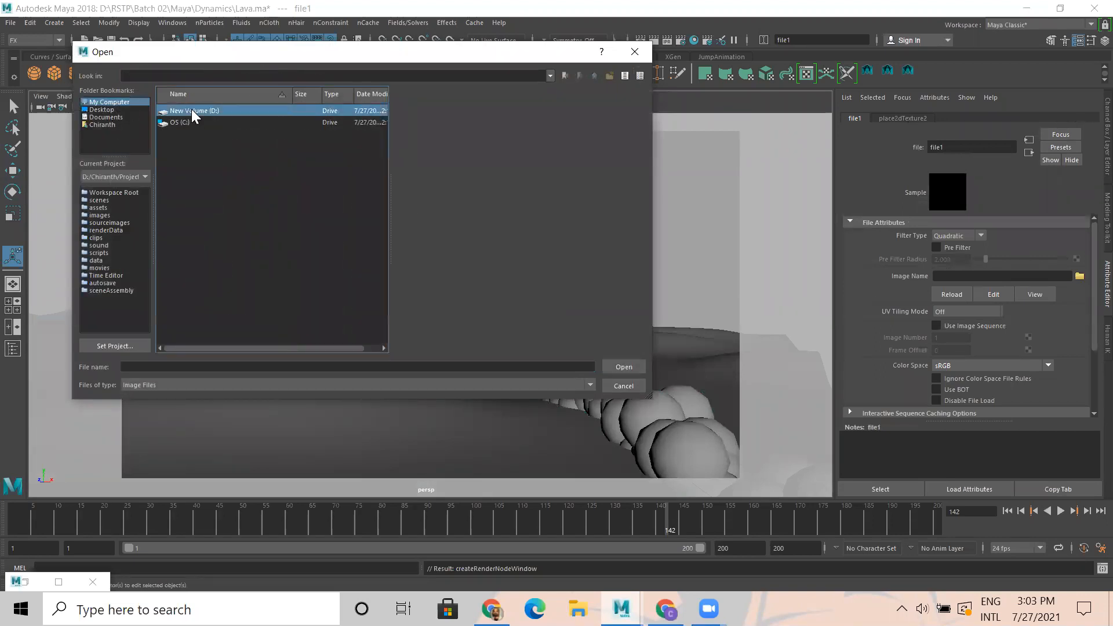
double_click(184, 308)
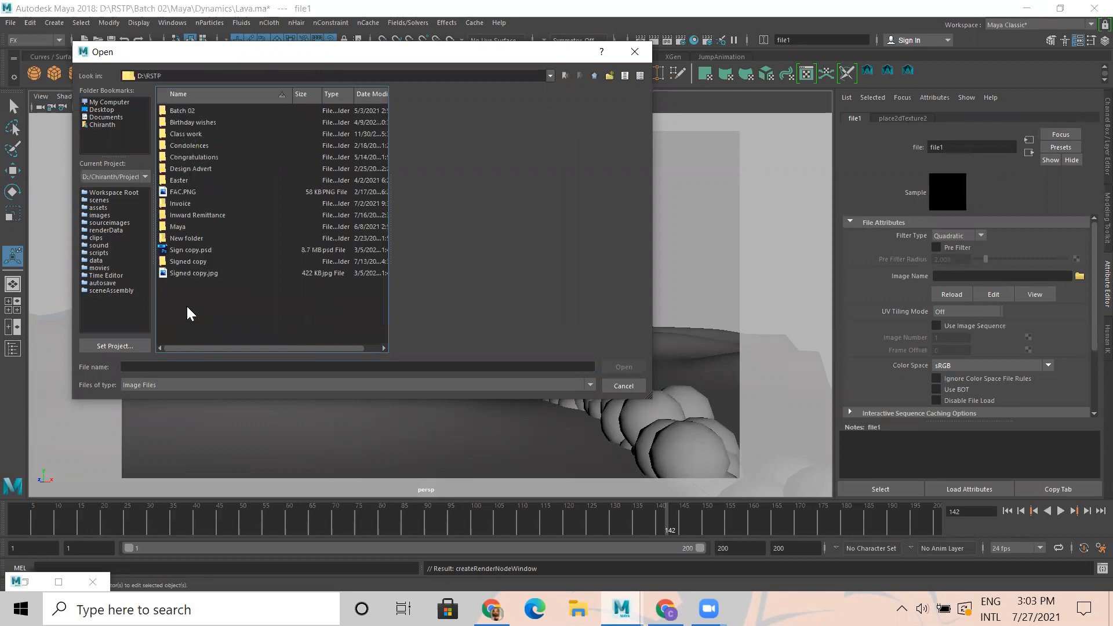
double_click(181, 110)
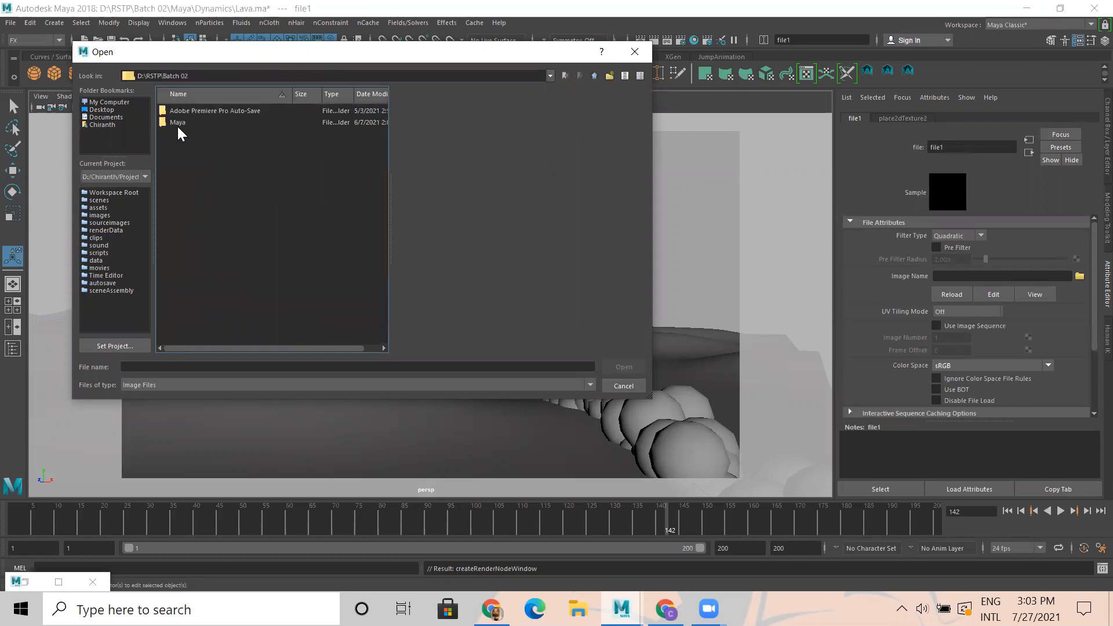
double_click(176, 122)
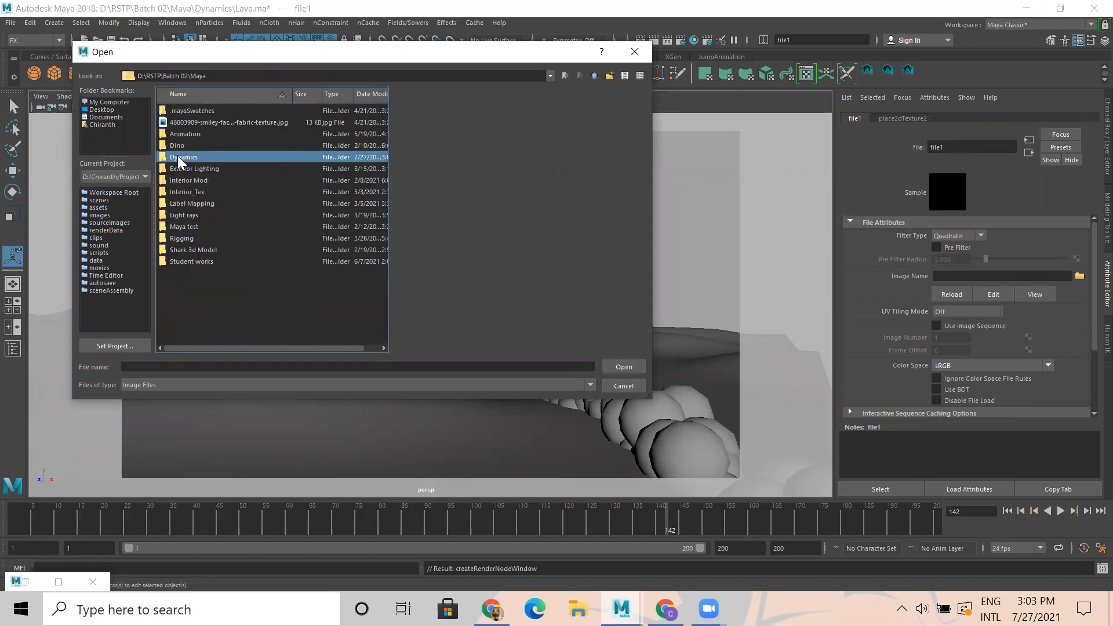
double_click(177, 156)
click(194, 133)
click(191, 122)
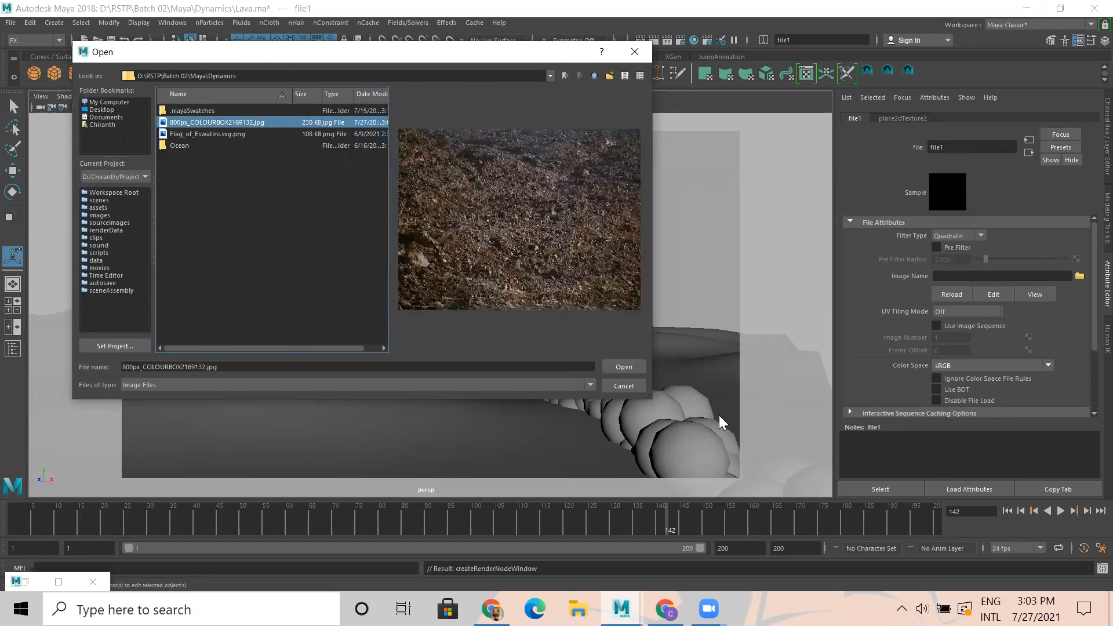
click(625, 367)
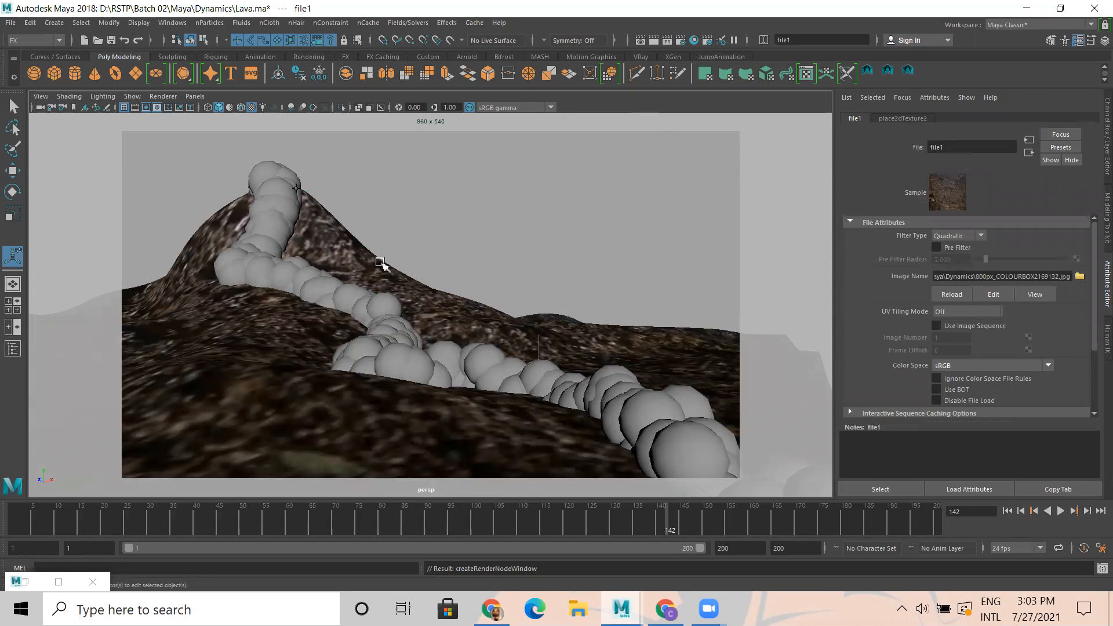
- Switch to the Modeling menu set and apply planar UV mapping to the terrain plane, projected from the Y axis, then return to object selection
click(417, 296)
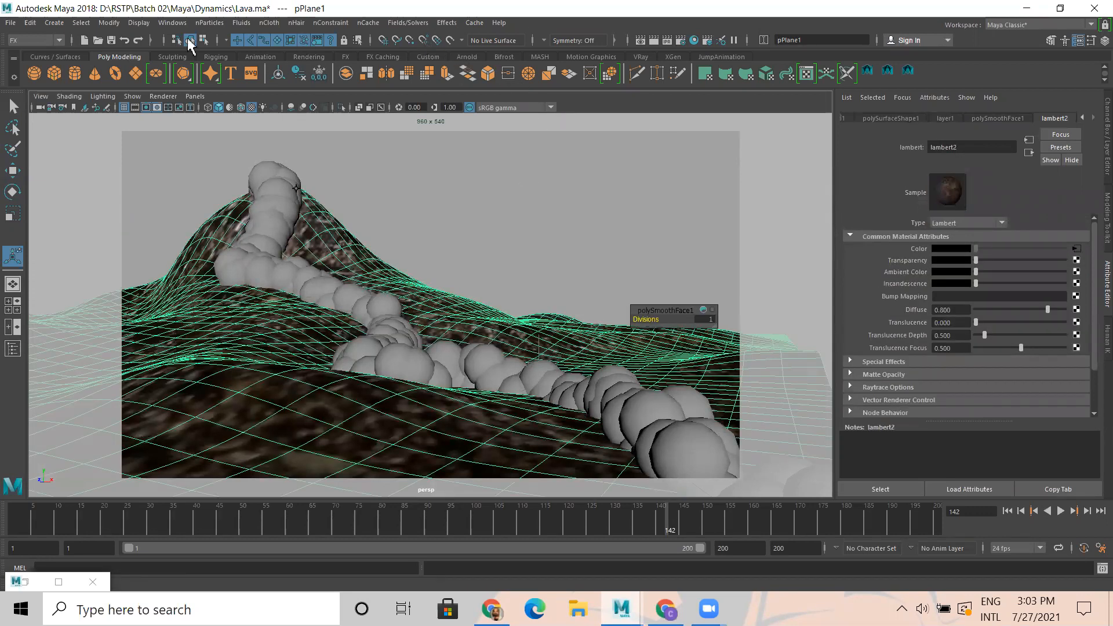
click(47, 37)
click(44, 57)
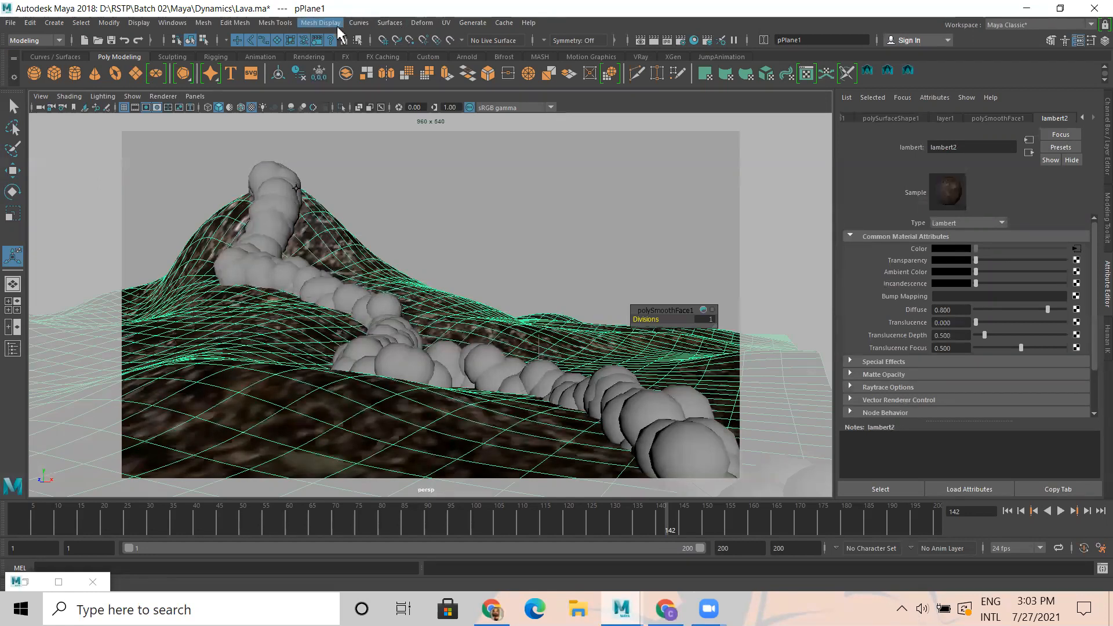
click(445, 23)
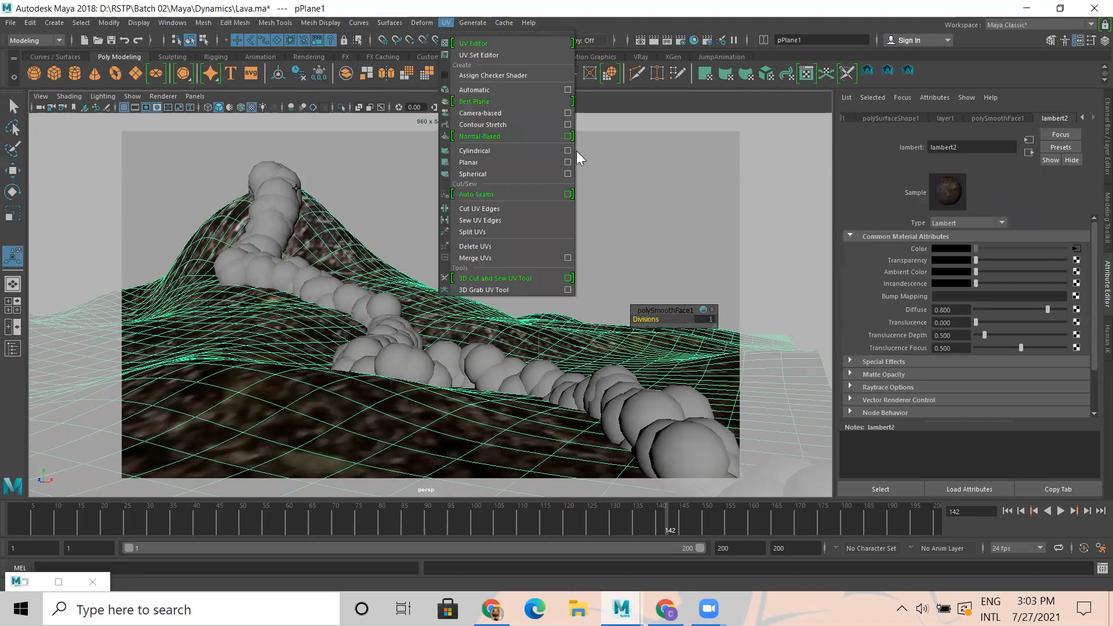
click(566, 163)
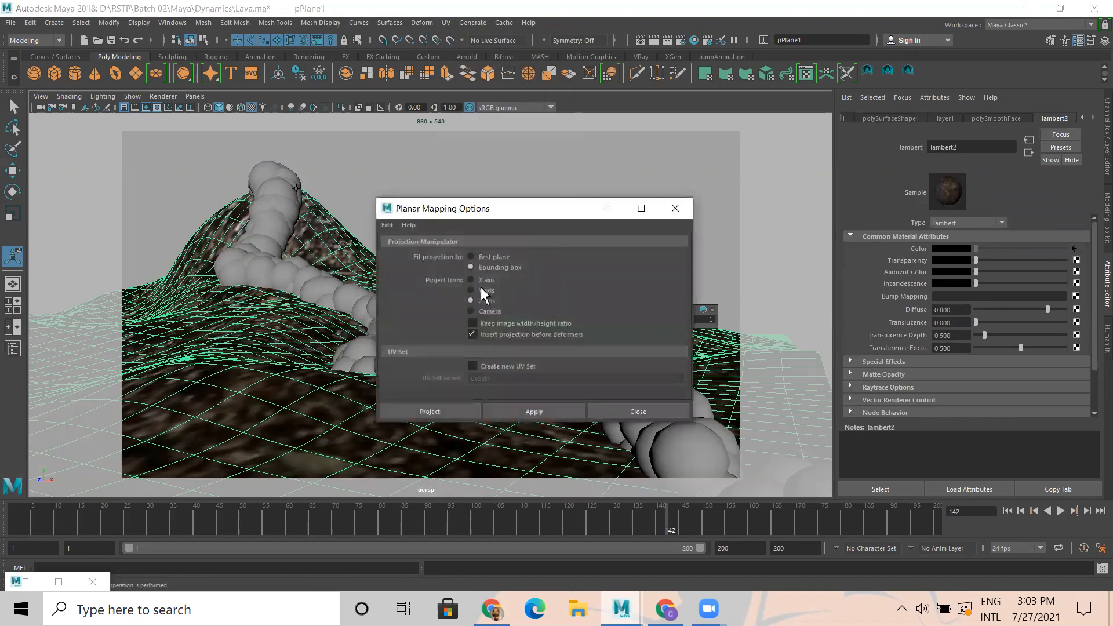
click(444, 413)
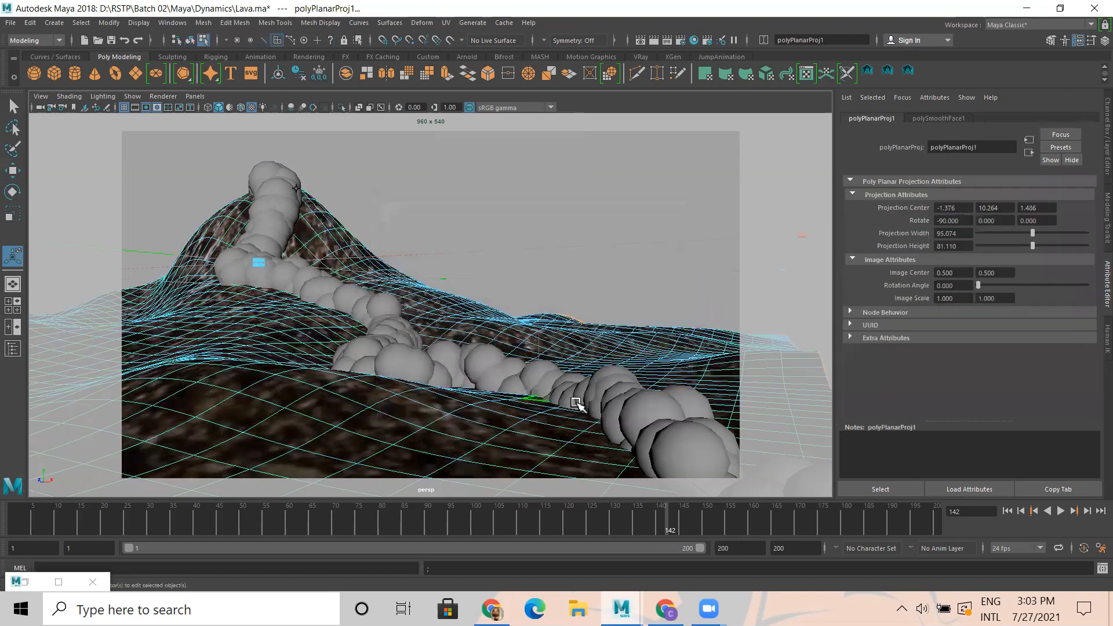
click(516, 318)
right_drag(513, 294, 586, 272)
- Select the terrain and show the 2D placement attributes of its color texture
click(571, 357)
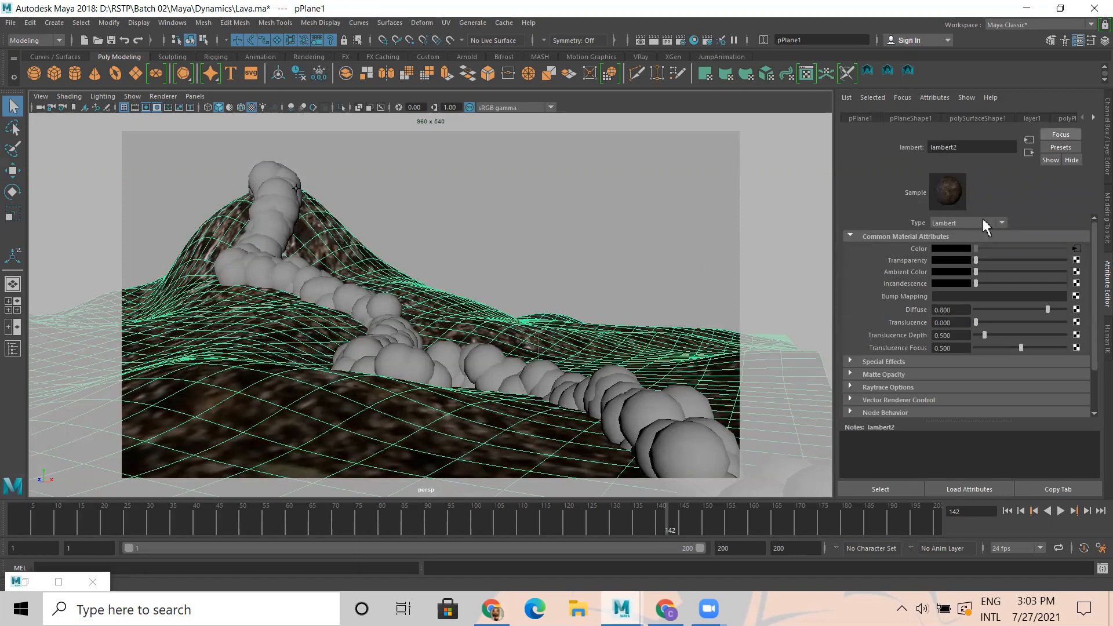
click(1076, 251)
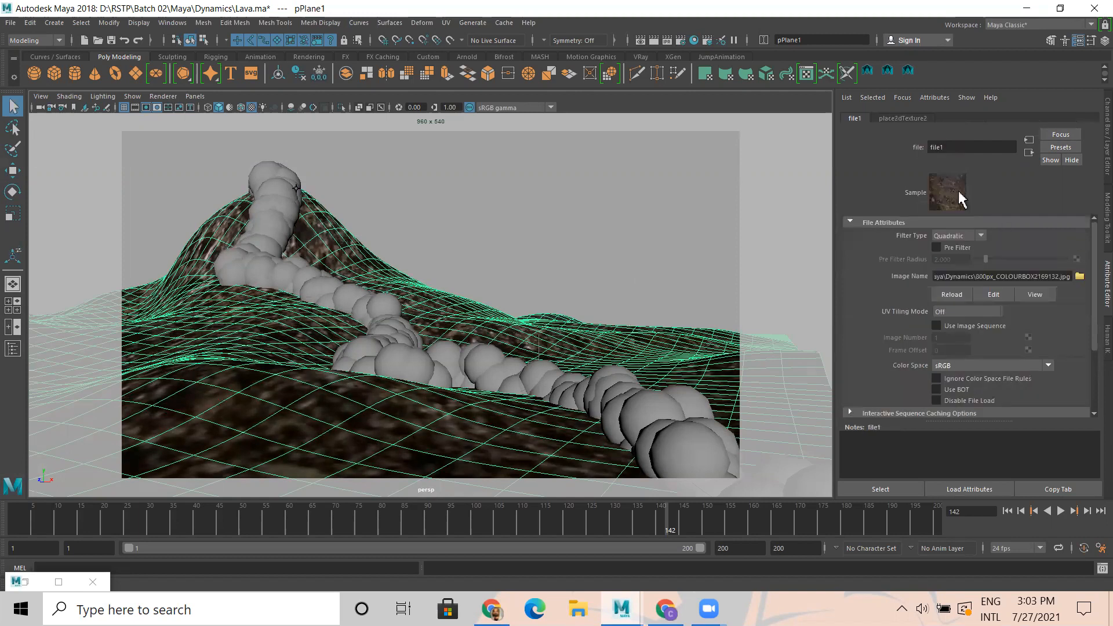
click(896, 120)
- Set the terrain texture's Repeat UV to 3 in both U and V
click(954, 324)
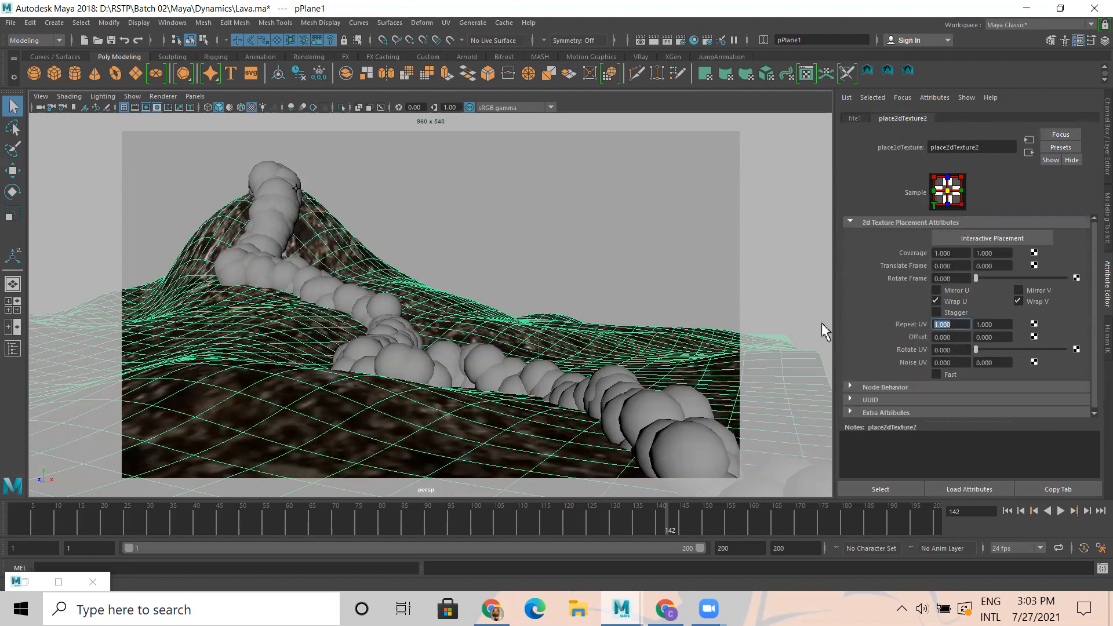
text(3)
key(Return)
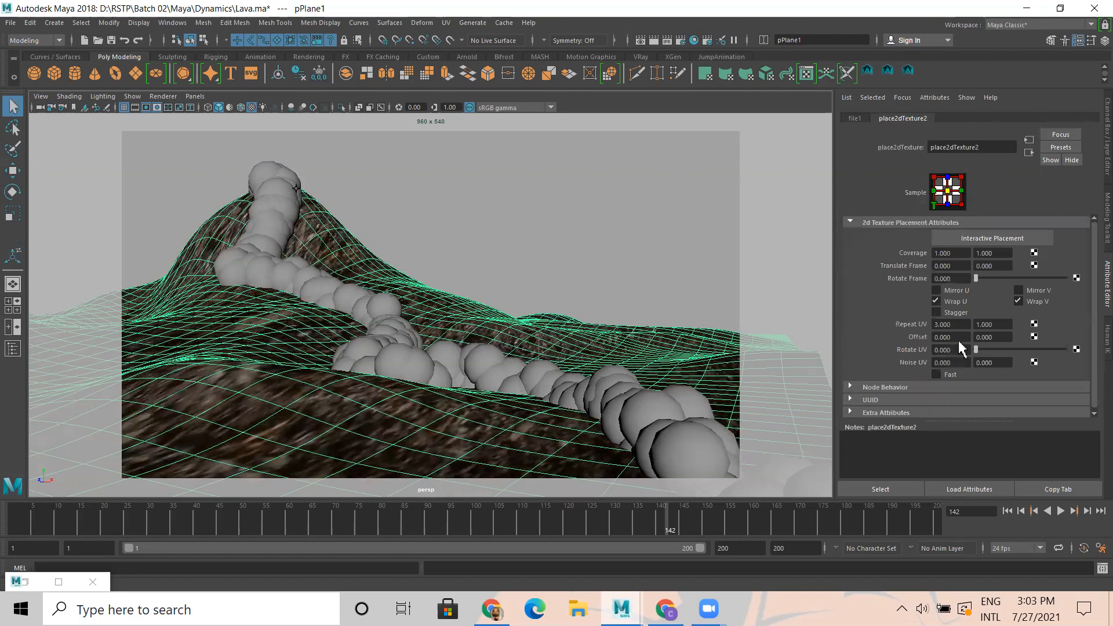
click(1005, 323)
key(Return)
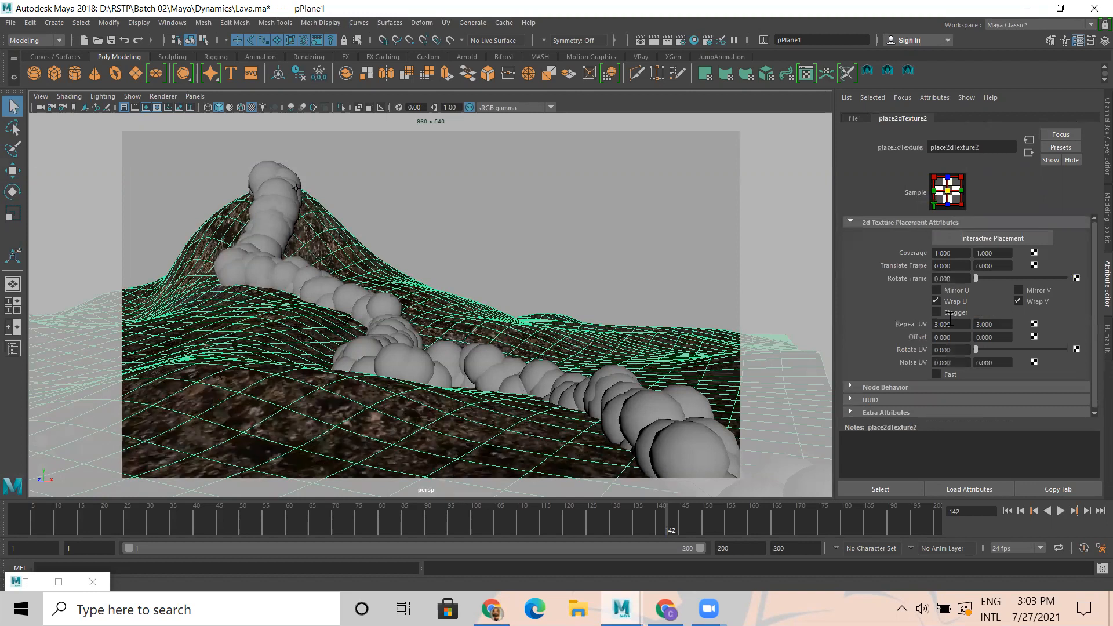
- Inspect the tiling on the terrain up close and set the texture's Repeat UV to 5 in both directions
alt+drag(482, 245, 427, 311)
click(667, 351)
alt+drag(504, 330, 522, 284)
alt+right_drag(539, 290, 663, 304)
mouse_move(662, 304)
alt+mouse_down()
mouse_move(576, 288)
mouse_move(665, 303)
alt+mouse_up()
click(666, 303)
click(1076, 249)
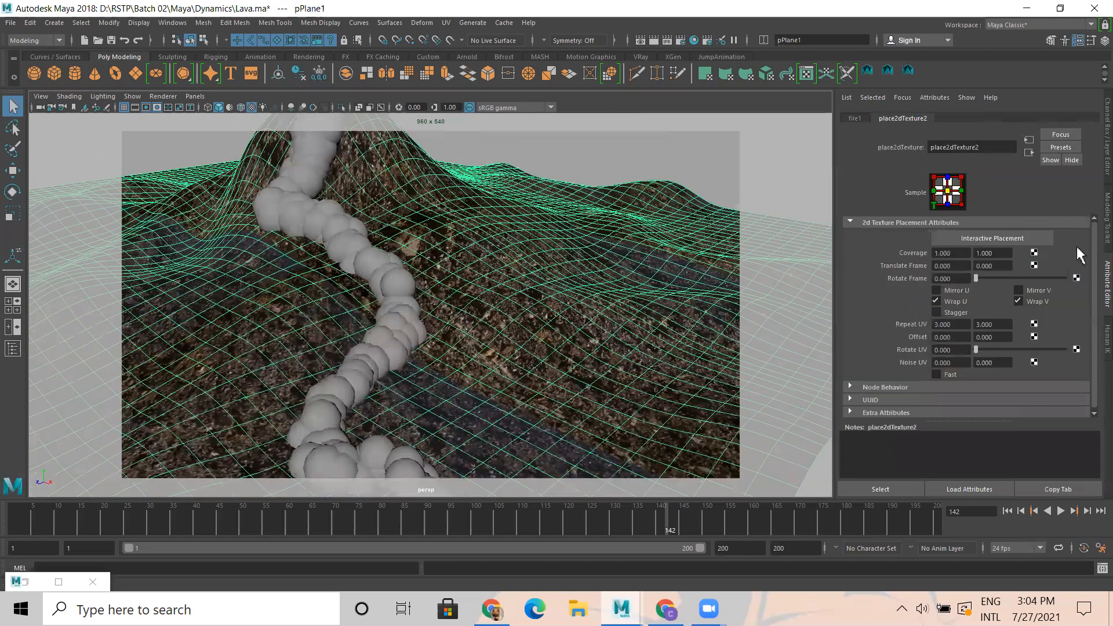
click(950, 324)
text(5)
key(Tab)
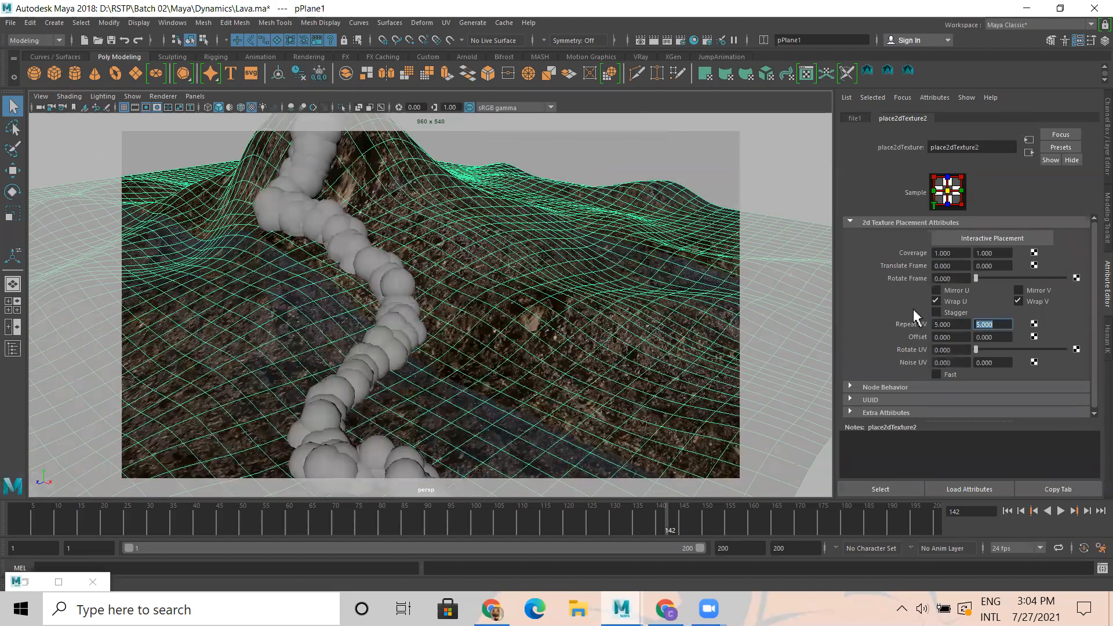
text(5)
key(Return)
- Frame the volcano with the lava stream running toward the camera, test-render the current frame, and put the render window away
click(541, 146)
alt+drag(475, 281, 479, 313)
mouse_move(576, 328)
alt+mouse_down()
mouse_move(606, 323)
mouse_move(564, 311)
mouse_move(581, 318)
mouse_move(571, 316)
alt+mouse_up()
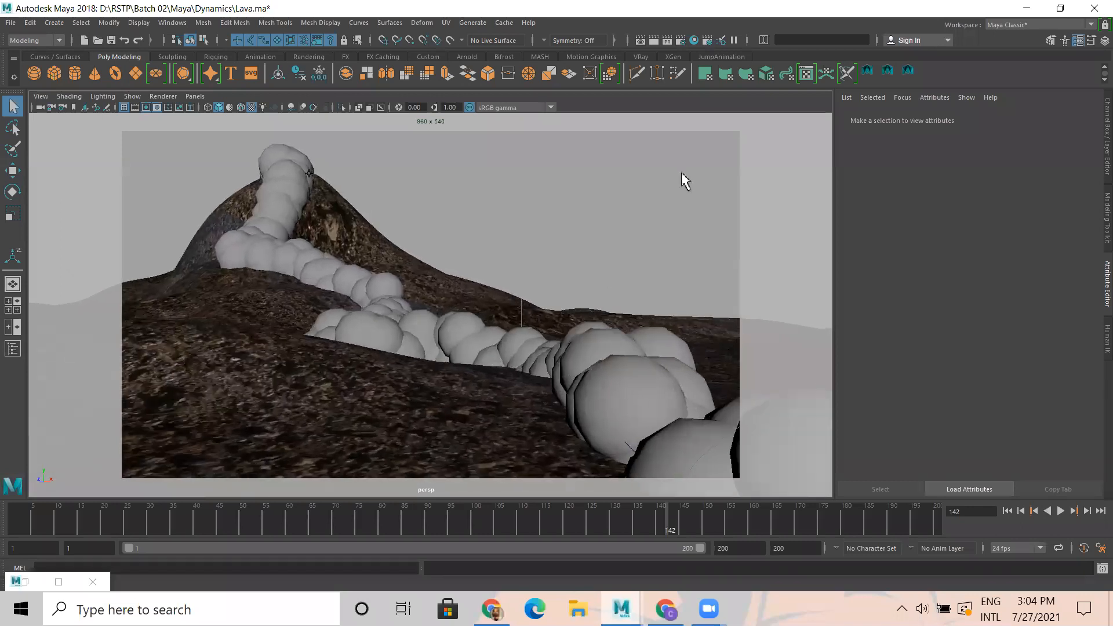
click(666, 40)
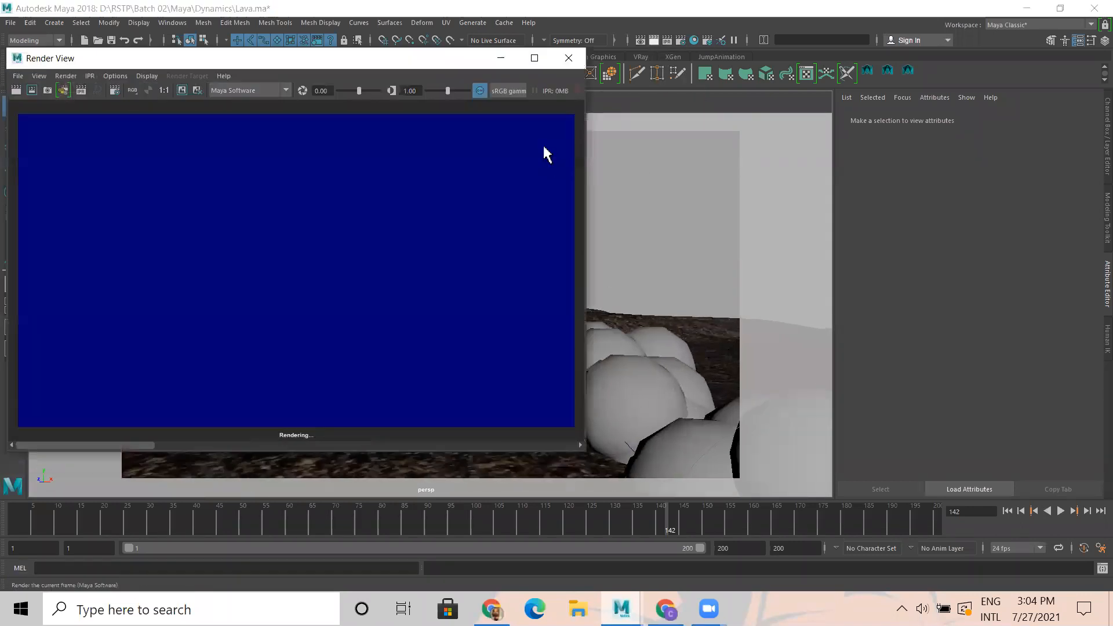
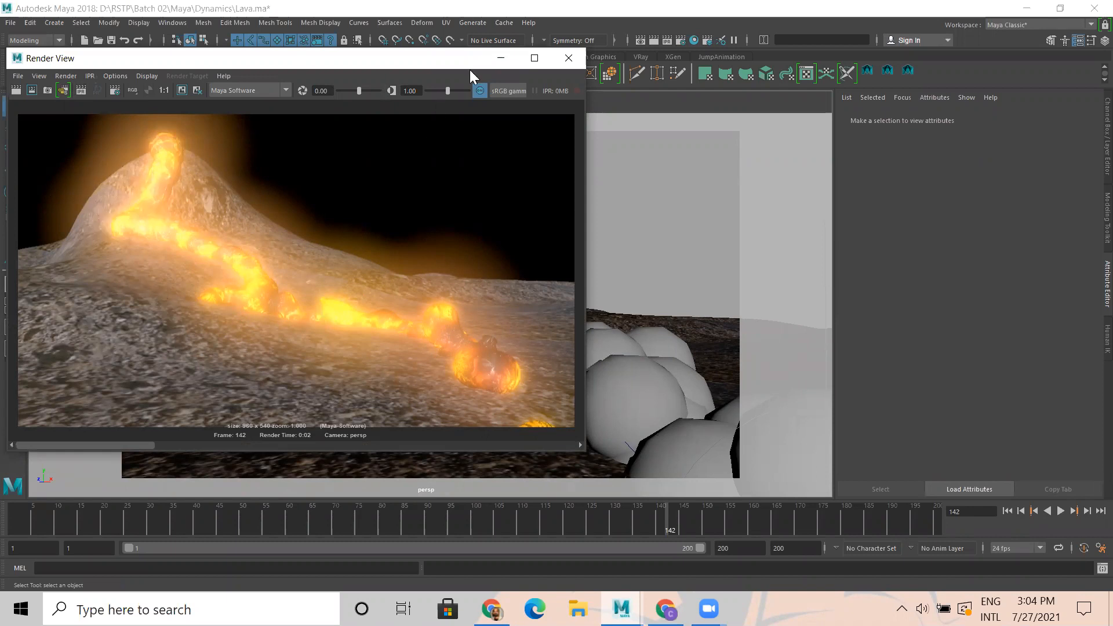
click(502, 58)
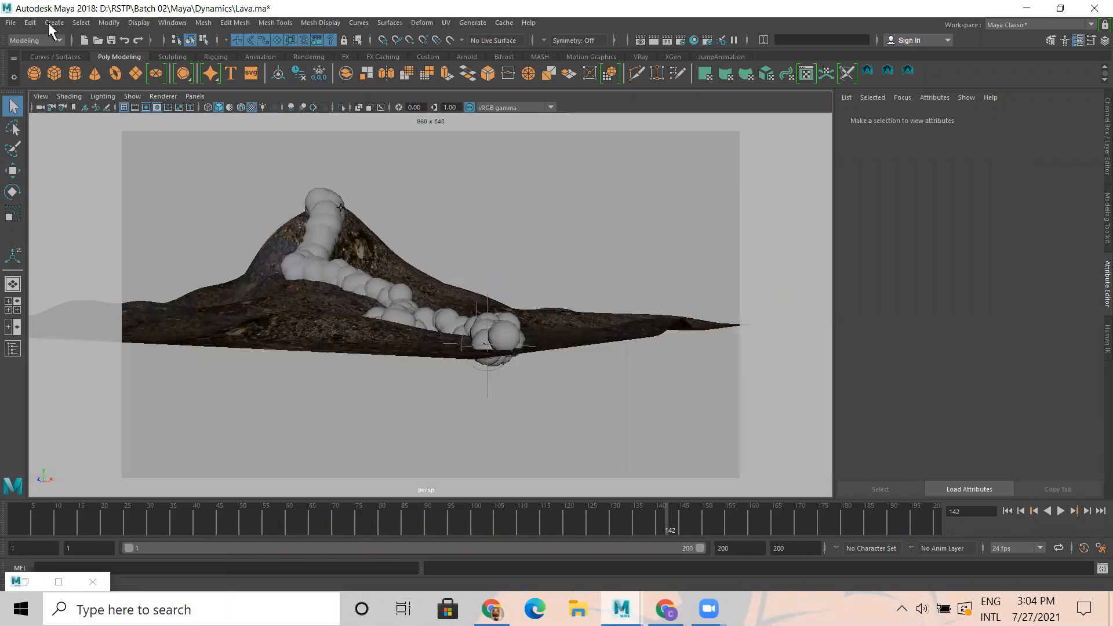
- Create a point light and move it above the volcano's crater at the start of the lava stream
click(53, 23)
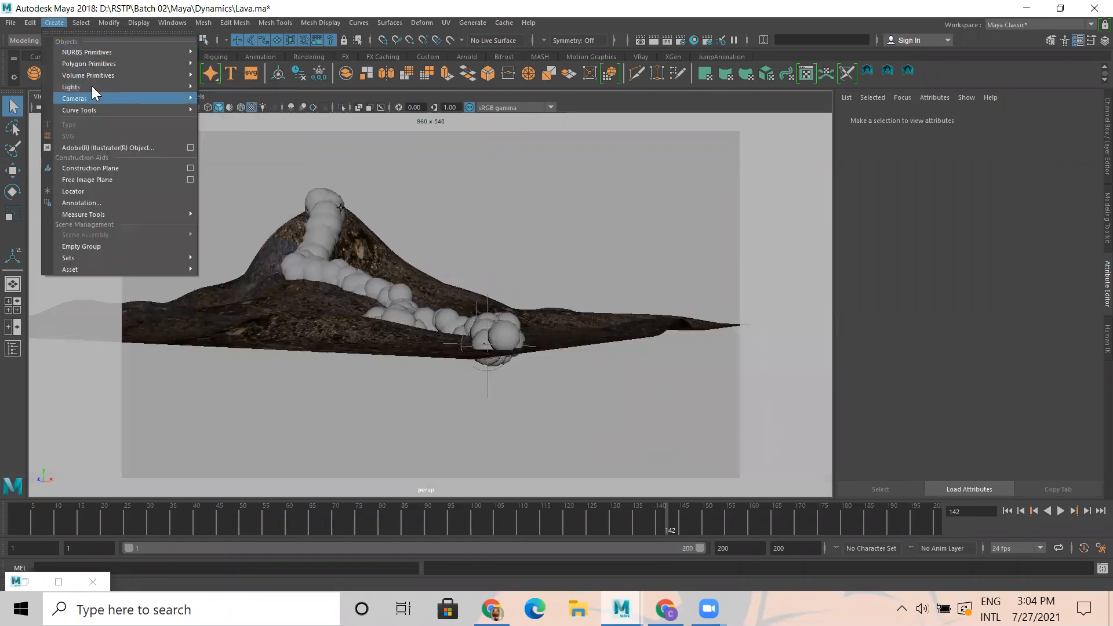
mouse_move(92, 87)
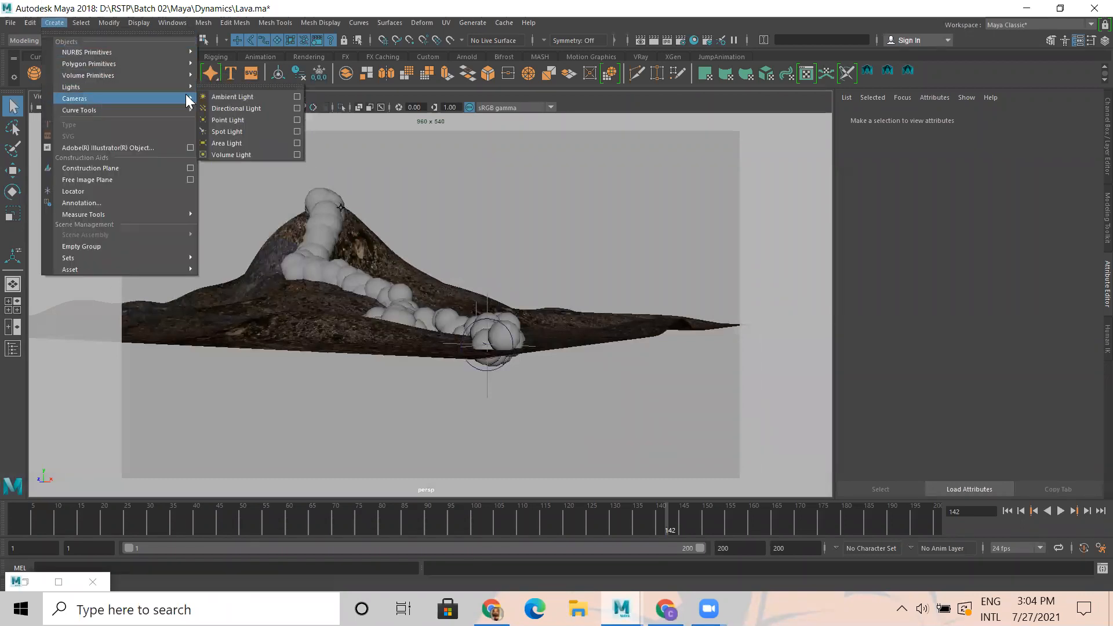
click(260, 121)
key(w)
drag(327, 284, 407, 338)
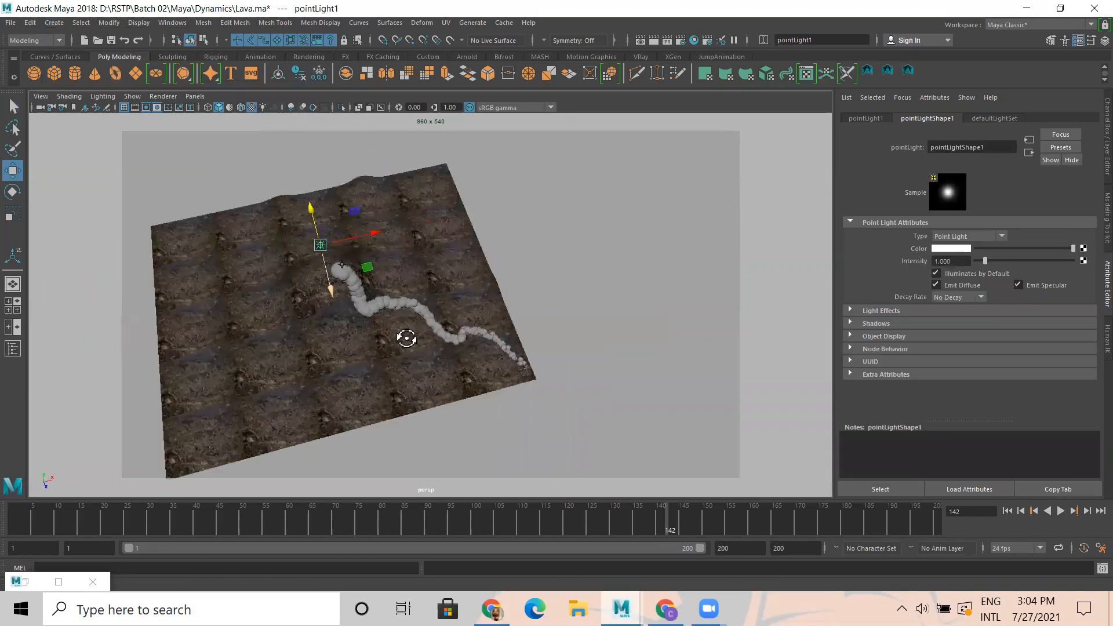
drag(377, 237, 393, 231)
alt+drag(341, 301, 274, 307)
drag(354, 244, 351, 251)
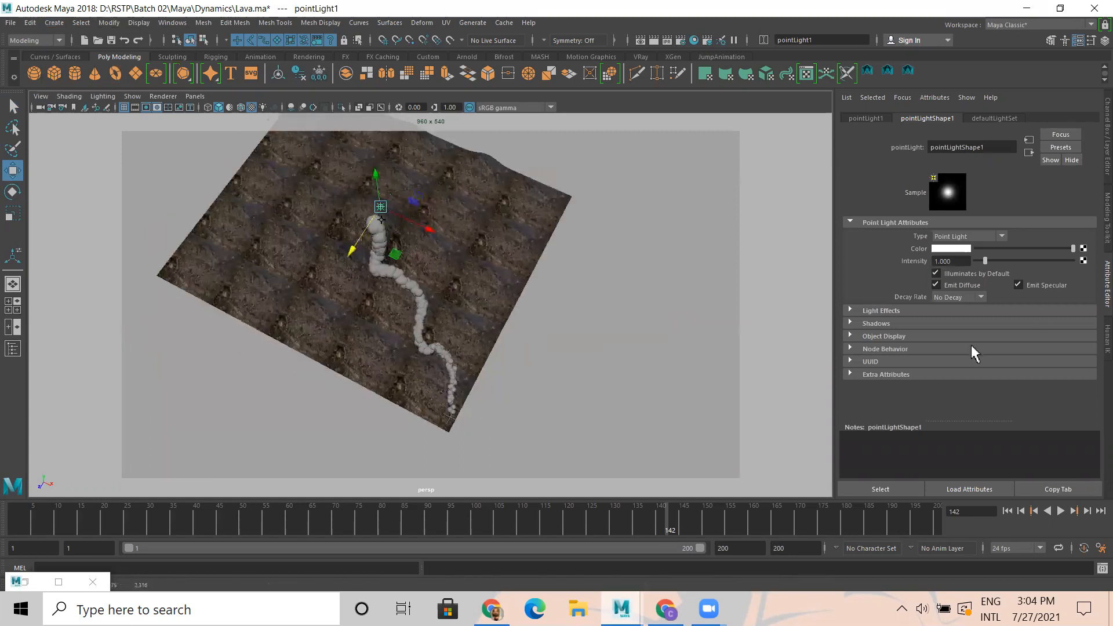
- Give the point light the amber color from the color history (H 33.690, S 1, V 1) and set its intensity to 1.5
click(955, 248)
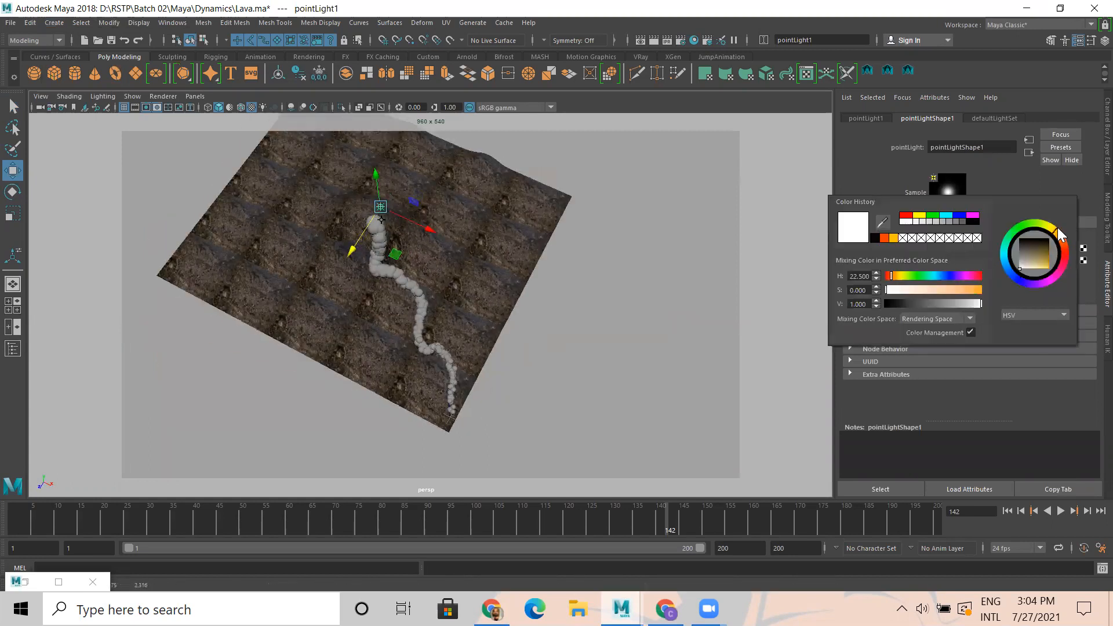
click(894, 238)
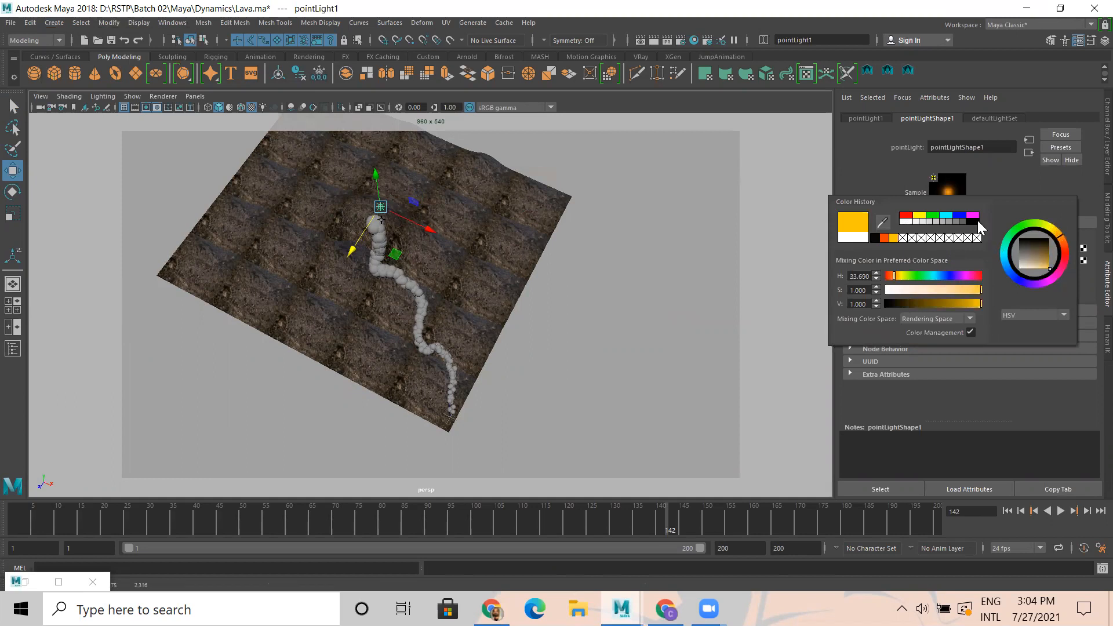
click(962, 261)
text(1.)
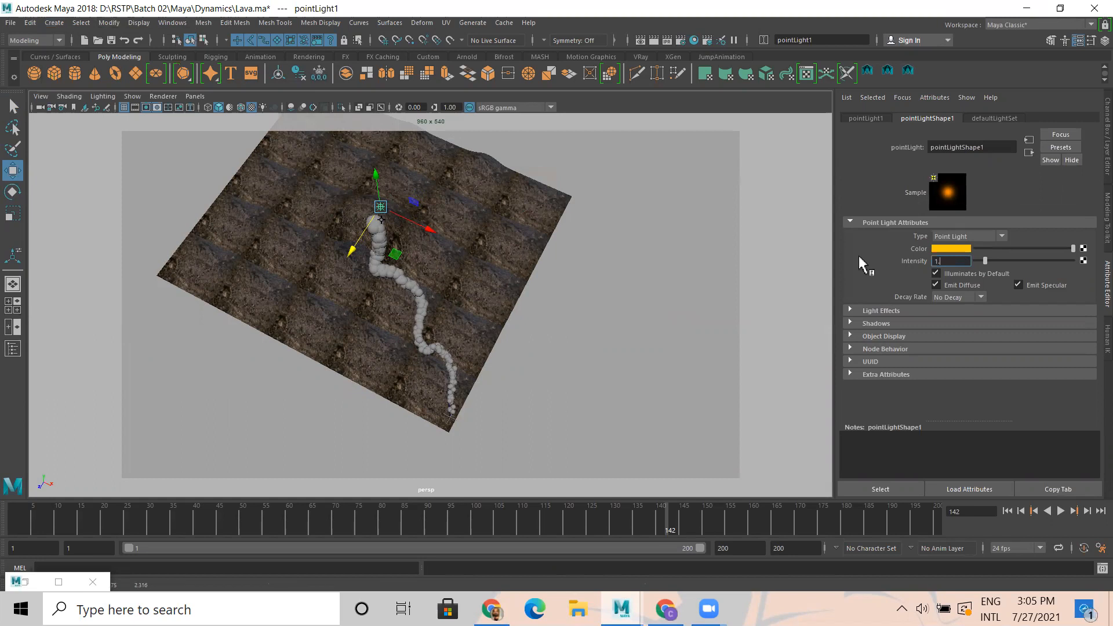
key(Return)
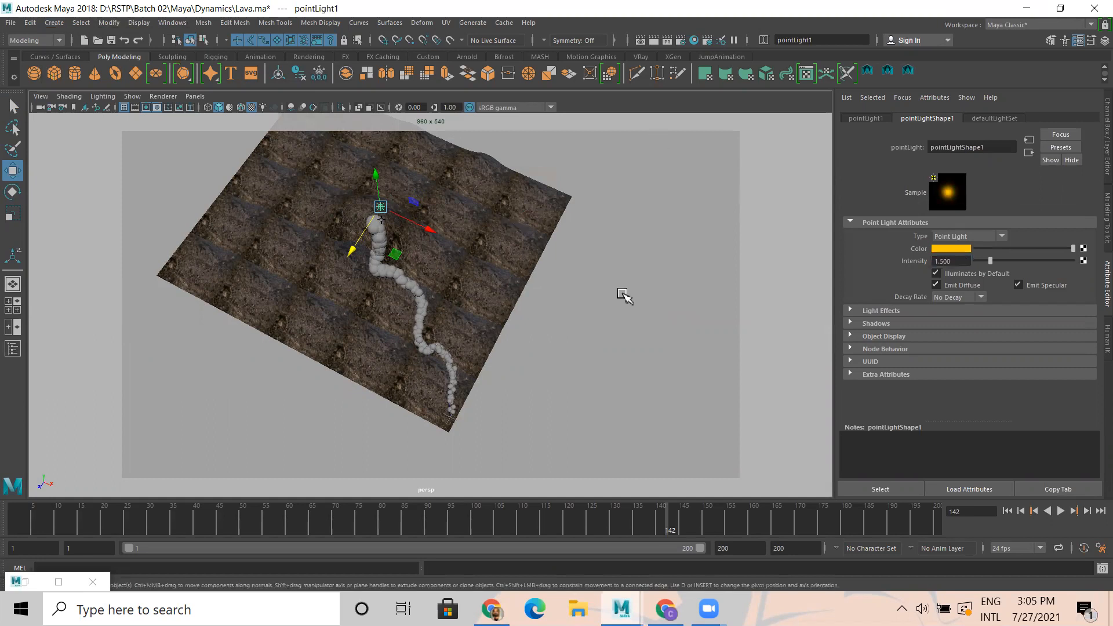
- Frame the volcano from a low front view, select the point light, and render the current frame with its lighting
click(420, 371)
alt+drag(420, 370, 369, 311)
alt+right_drag(369, 311, 780, 444)
alt+drag(528, 380, 528, 365)
alt+middle_drag(529, 371, 543, 431)
alt+right_drag(575, 427, 561, 420)
alt+middle_drag(560, 420, 576, 402)
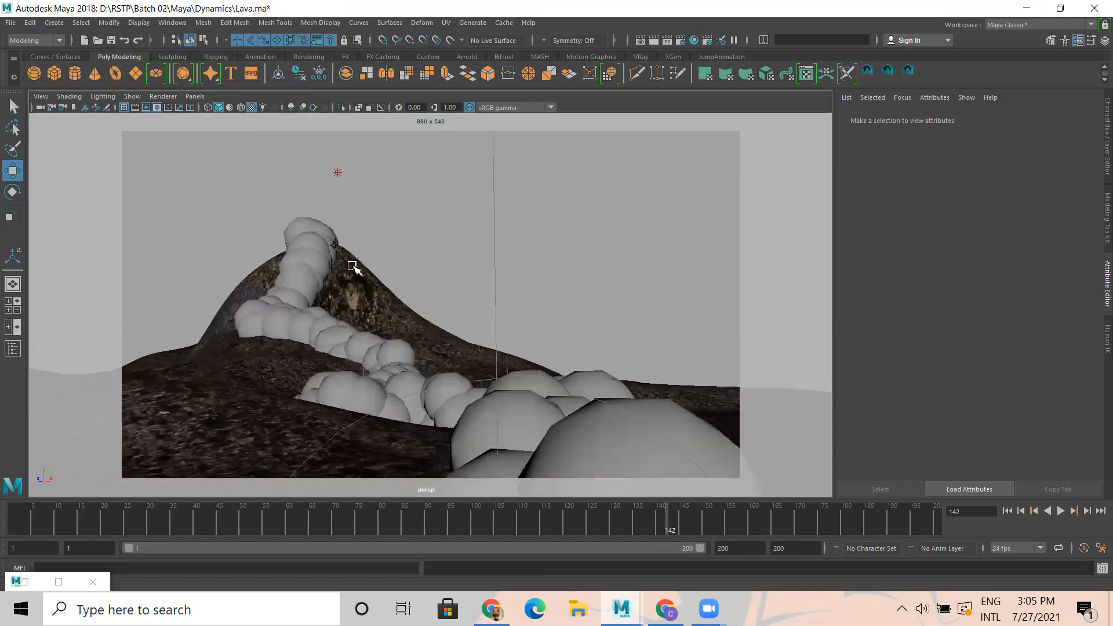
alt+drag(479, 266, 431, 271)
mouse_move(431, 271)
alt+middle_down()
mouse_move(415, 266)
mouse_move(426, 277)
alt+middle_up()
alt+drag(426, 277, 424, 275)
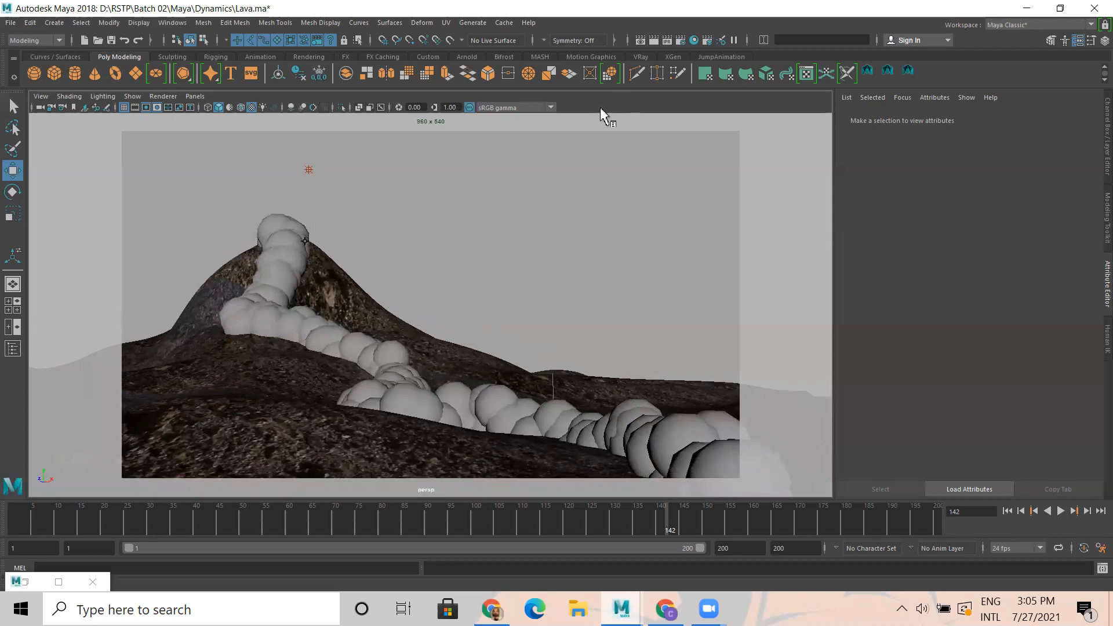
drag(294, 156, 365, 215)
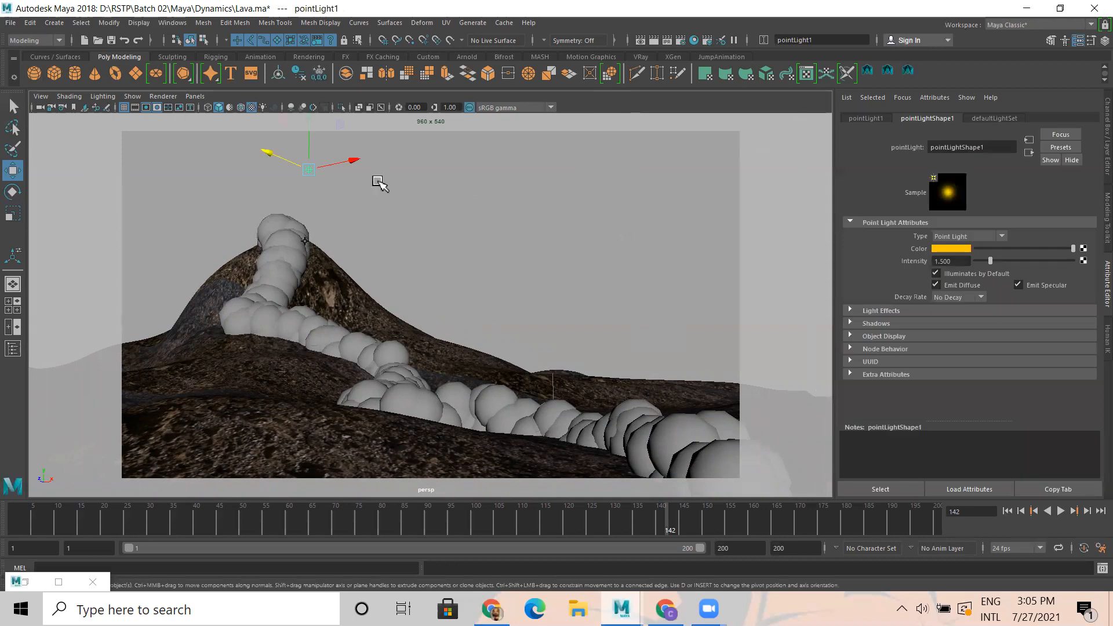
click(639, 40)
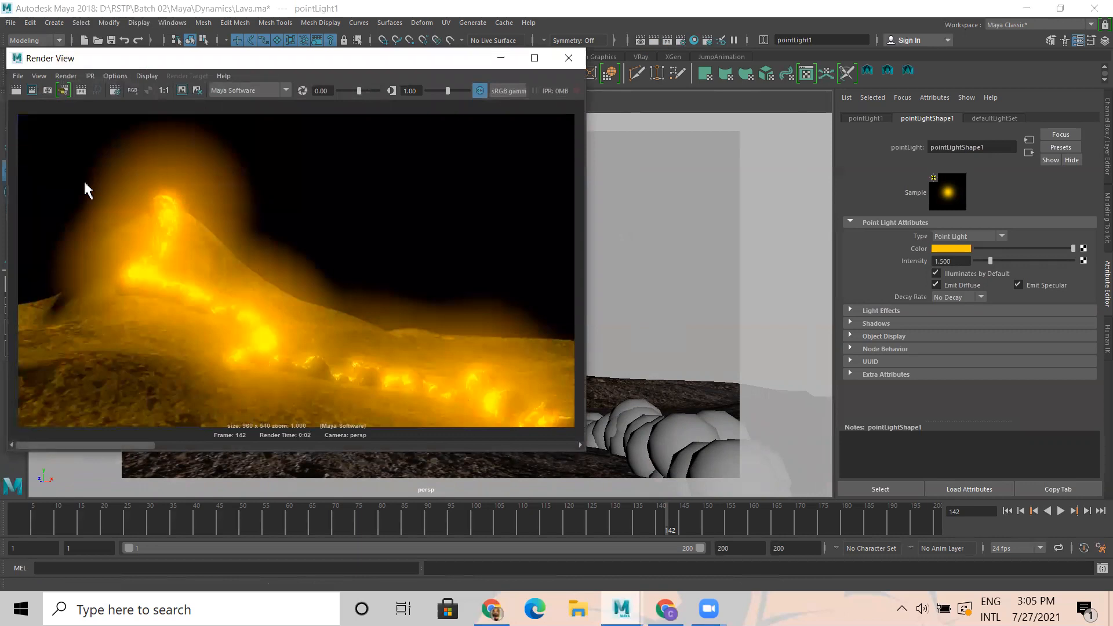
- Set the point light's intensity to 1, re-render the frame, and view the result enlarged before putting the render window away
drag(957, 259, 764, 253)
key(Return)
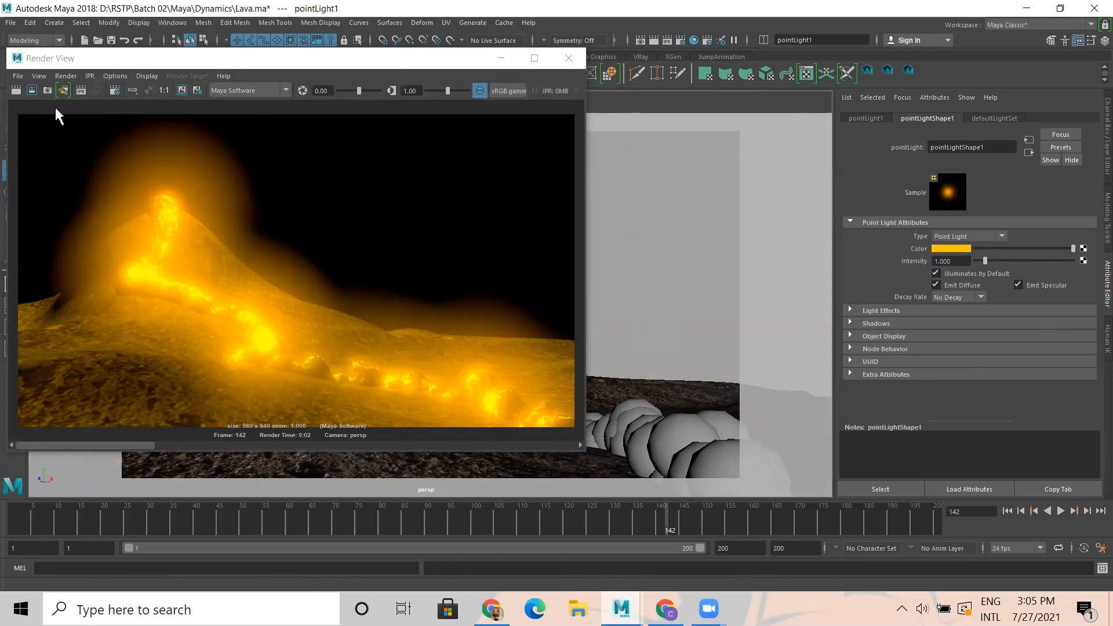
click(16, 89)
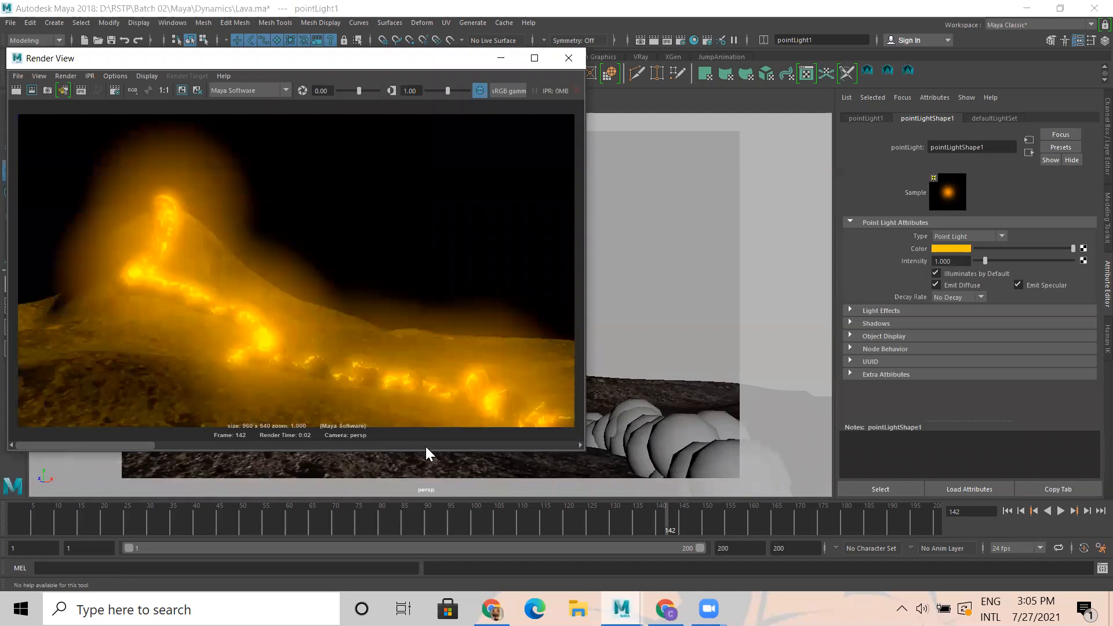
click(533, 57)
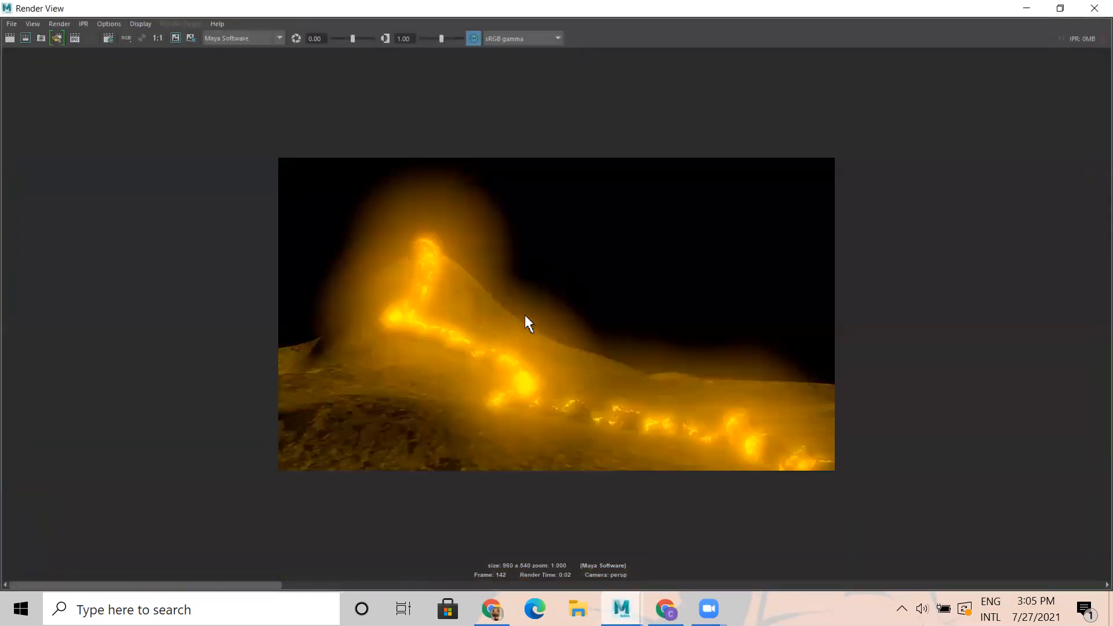
click(1027, 9)
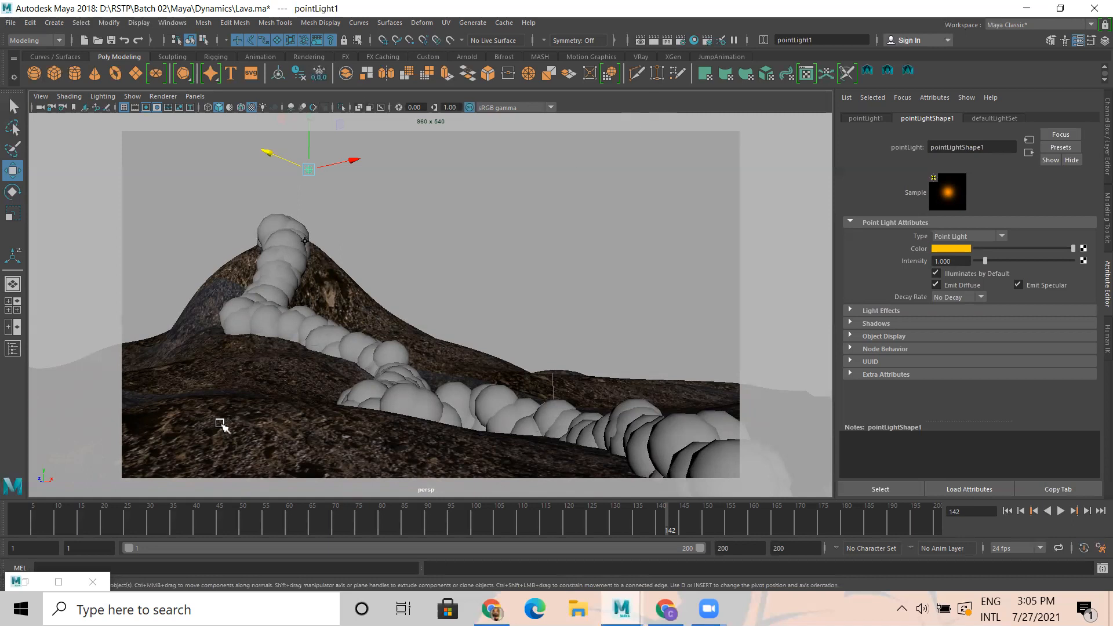
- Set the render image size to the HD 1080 preset in the render settings, and put the settings window away
click(680, 40)
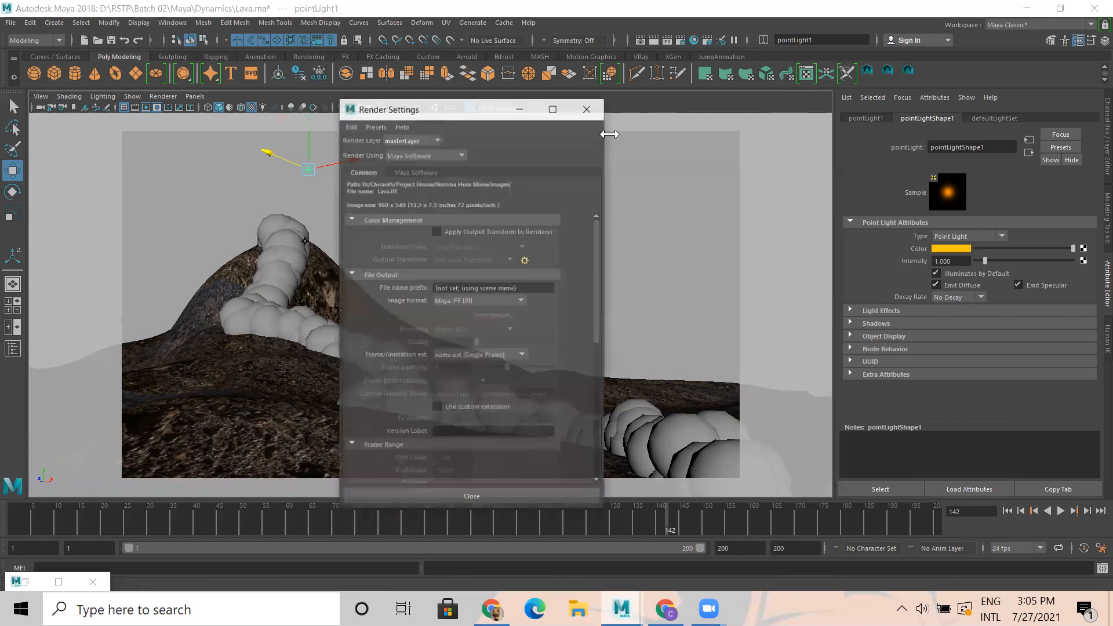
drag(411, 110, 633, 96)
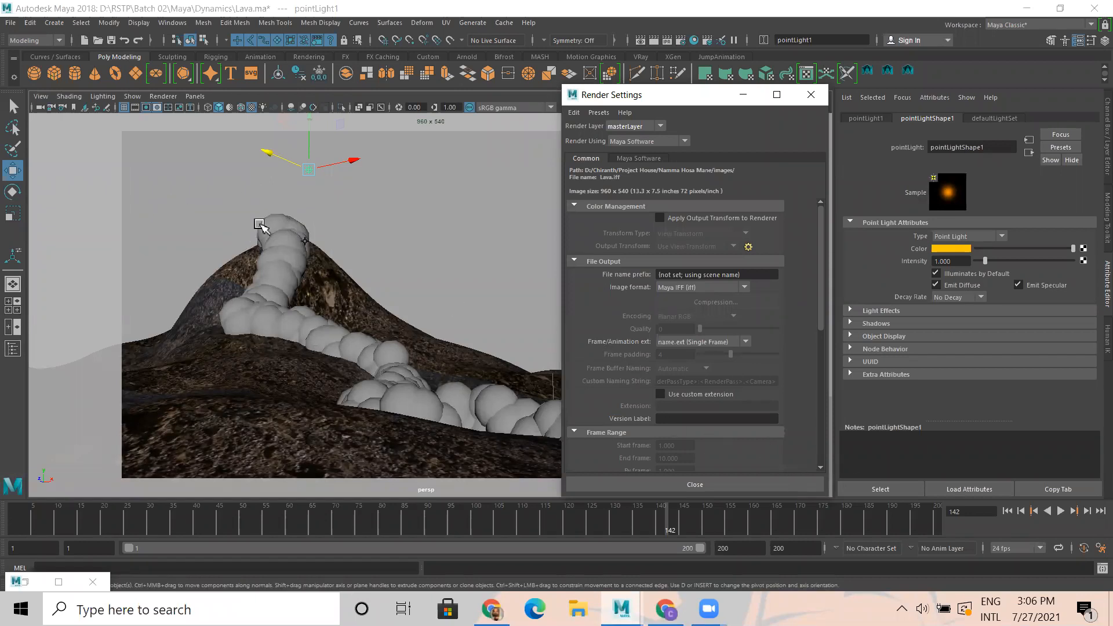
click(637, 159)
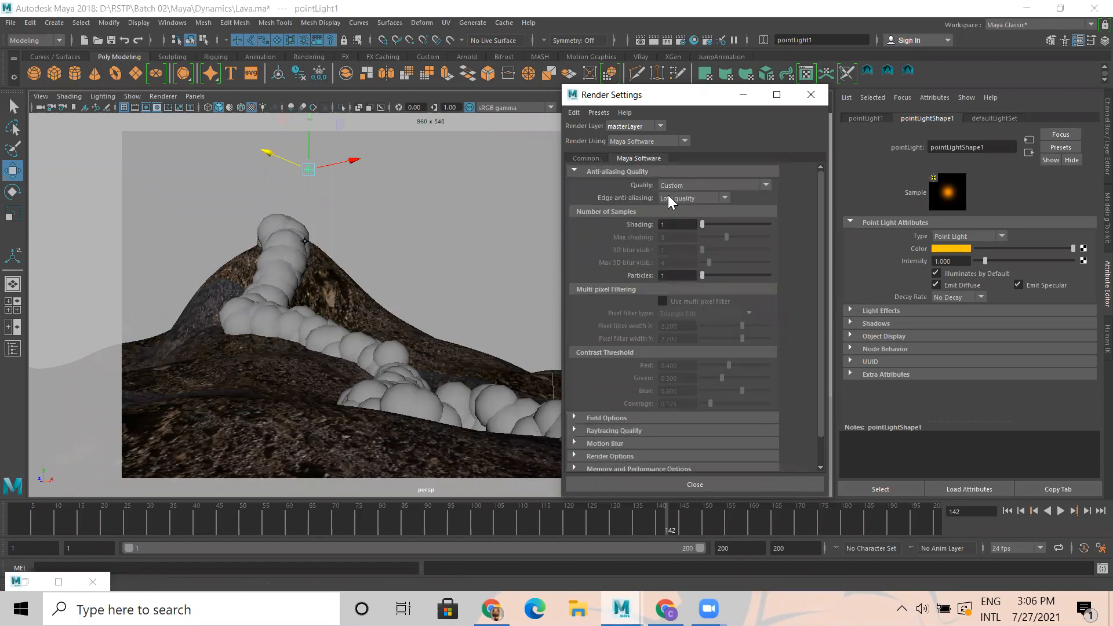
click(585, 159)
scroll(689, 408, down, 6)
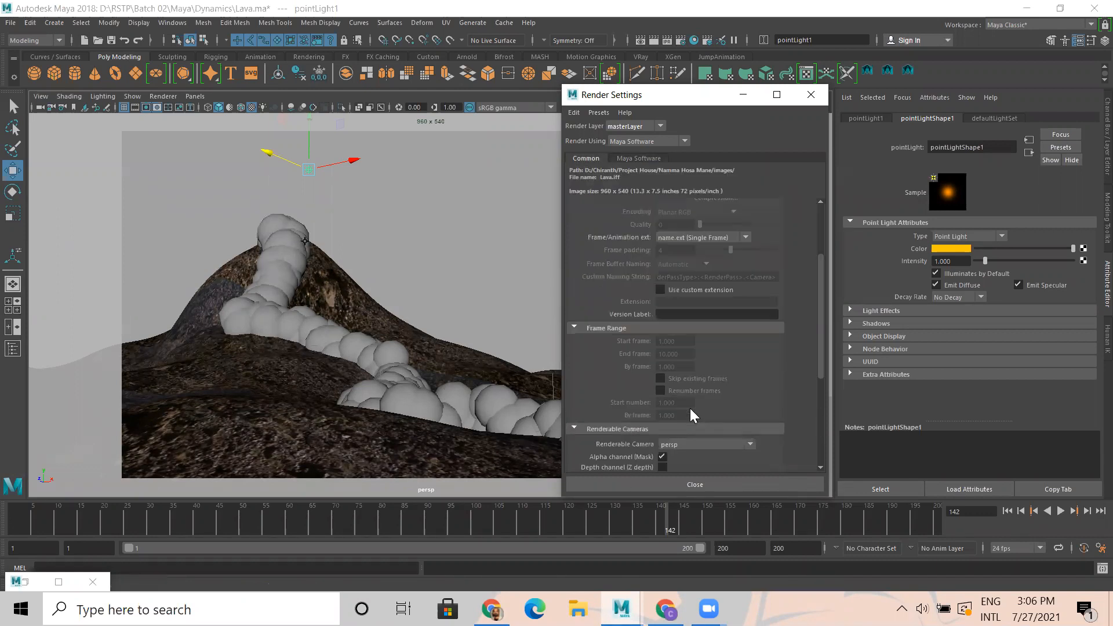
click(694, 356)
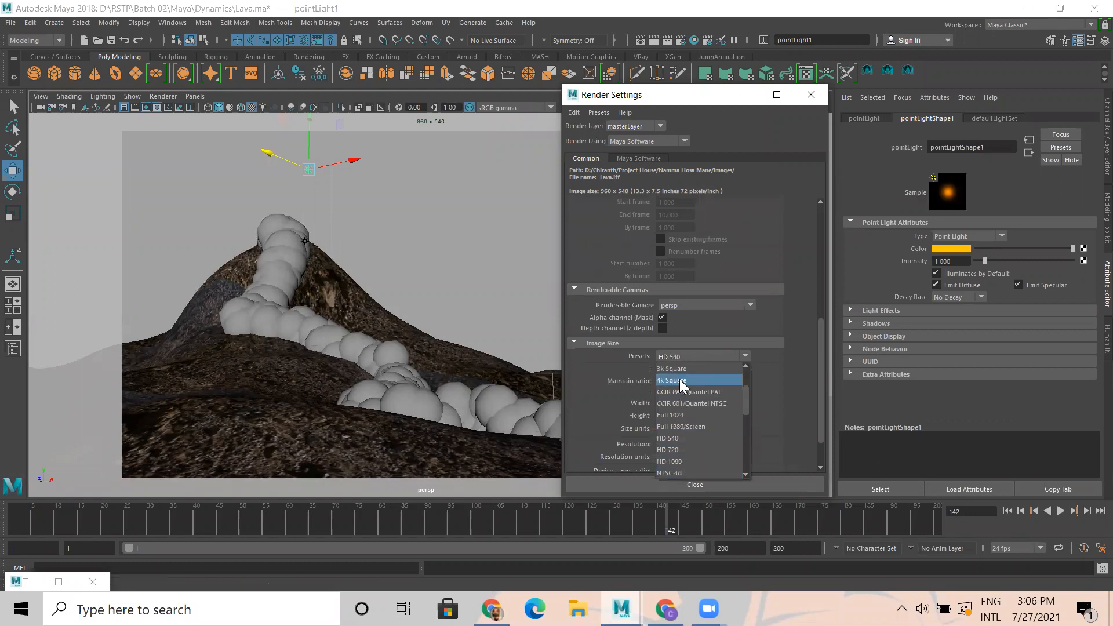
scroll(684, 419, down, 1)
click(685, 425)
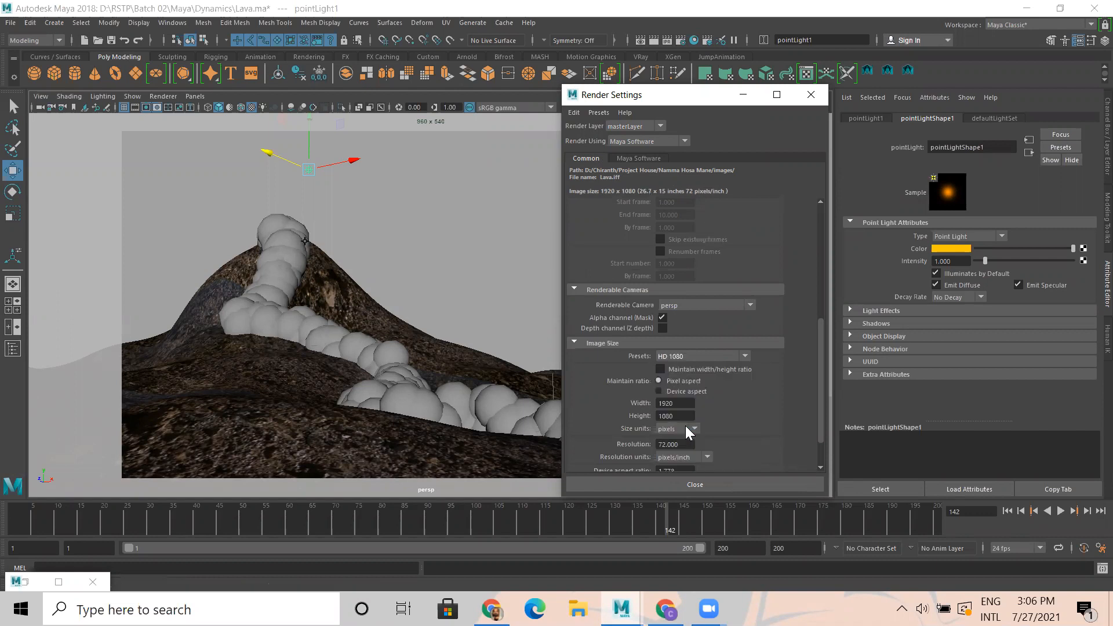
click(743, 94)
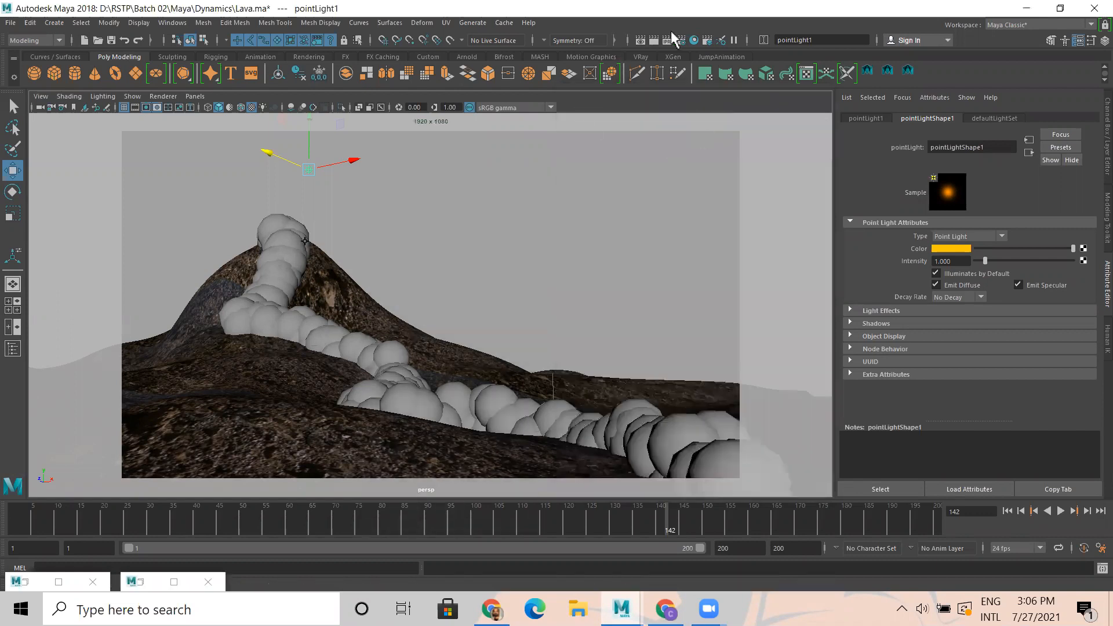
- Render the current frame at the new resolution, view the result enlarged, and put the render window away
click(650, 39)
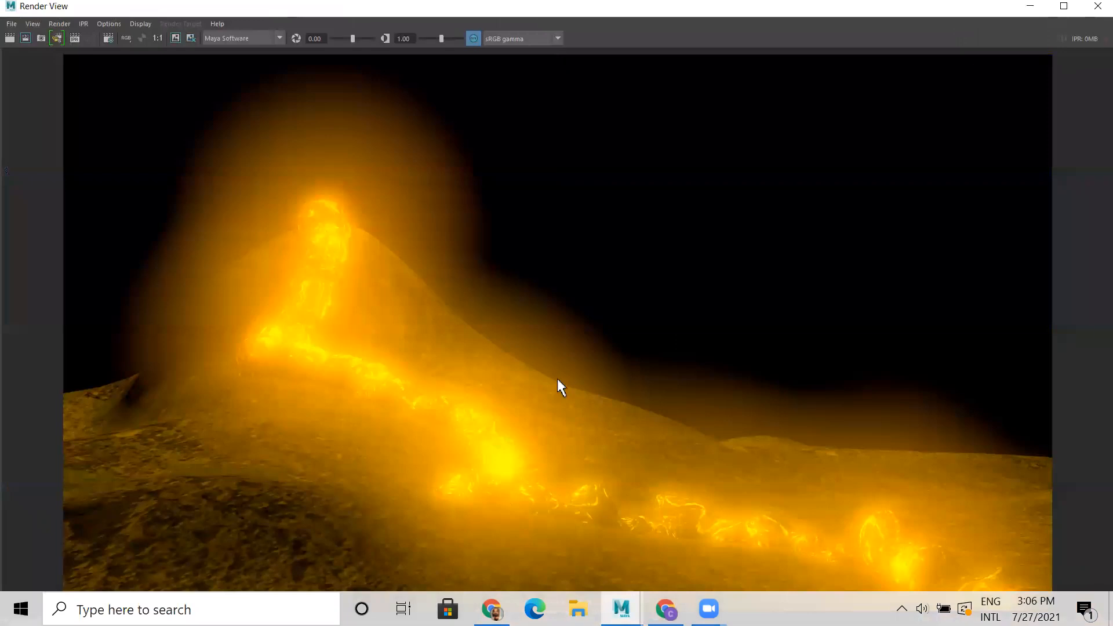
click(1064, 6)
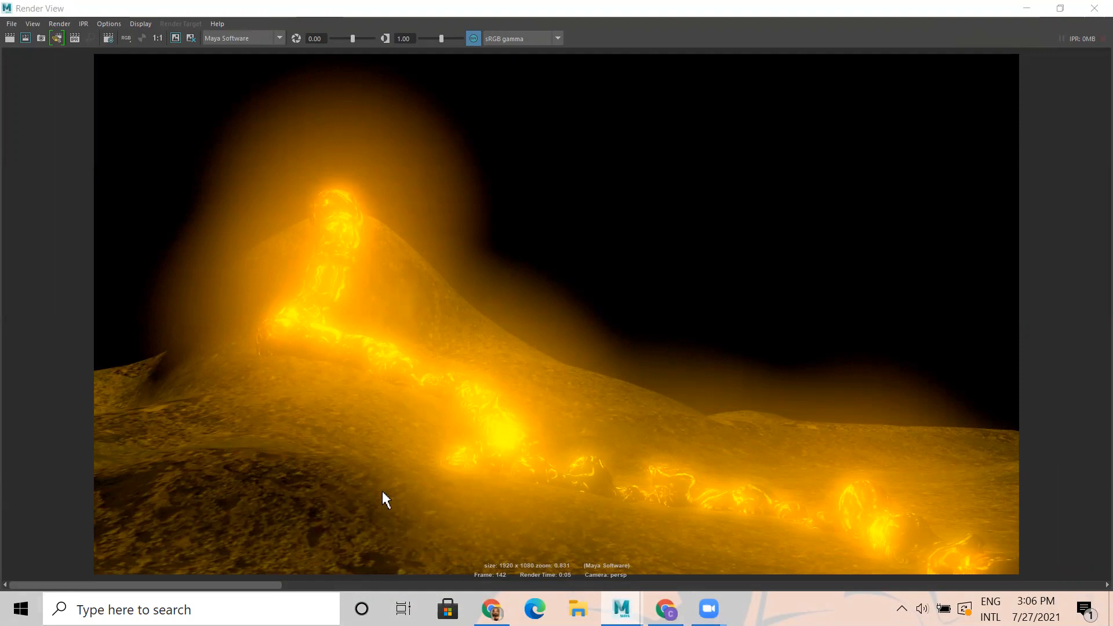
click(1025, 8)
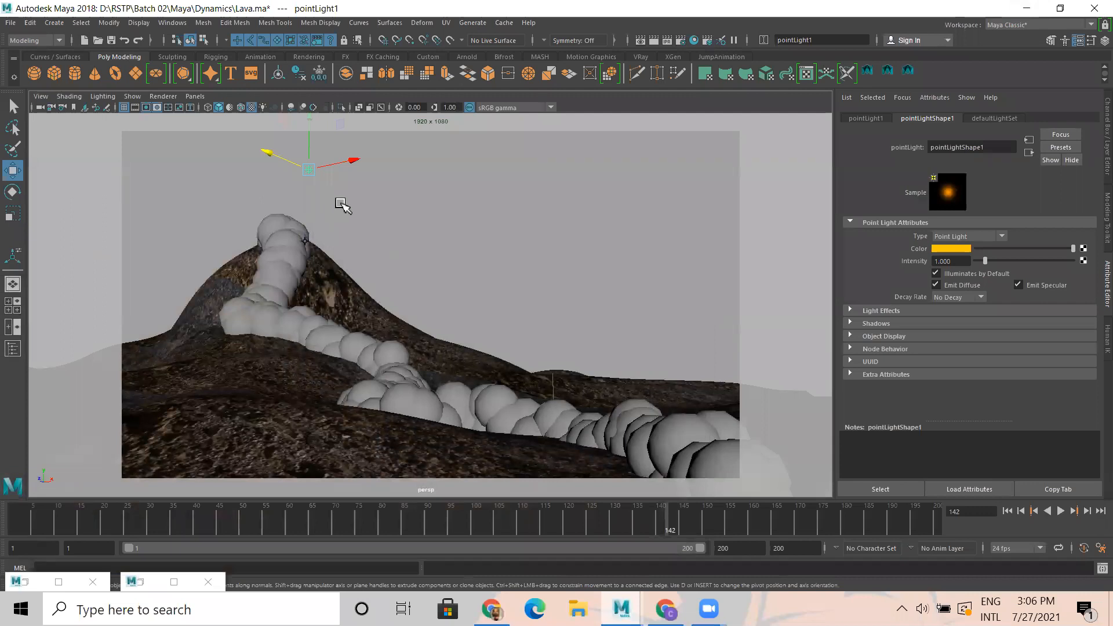